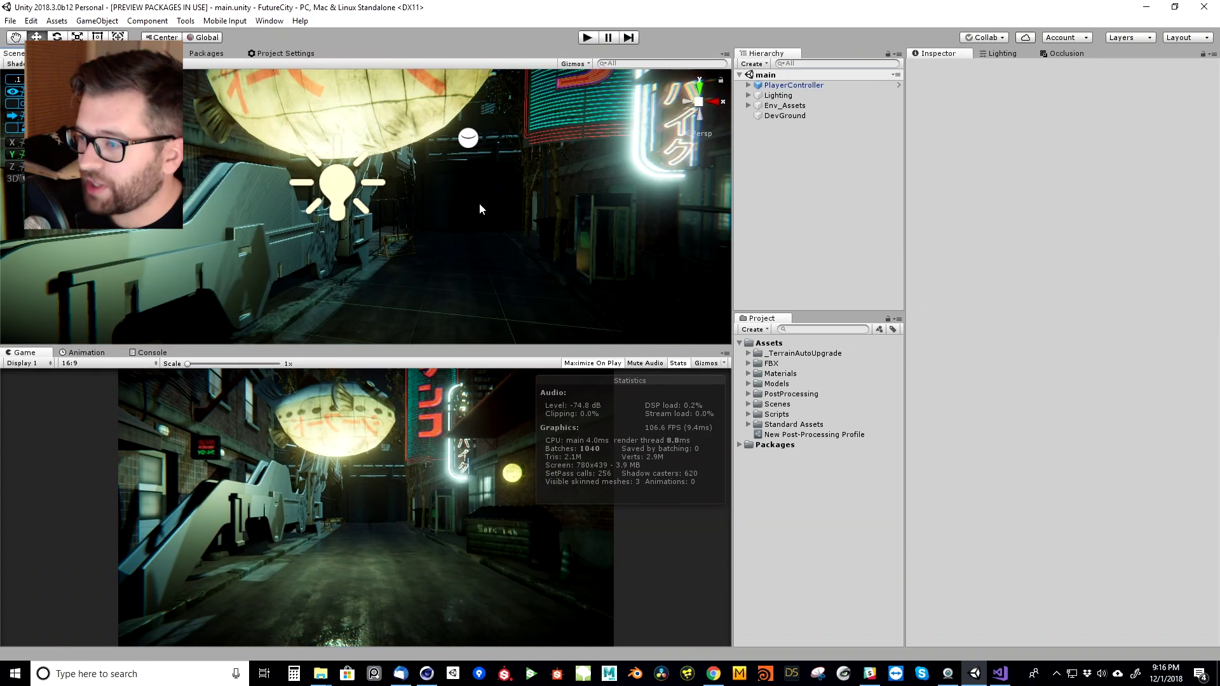
# - Preview the alley scene with its current post-processing in play mode, and stop the playback
pyautogui.scroll(-10, 478, 193)
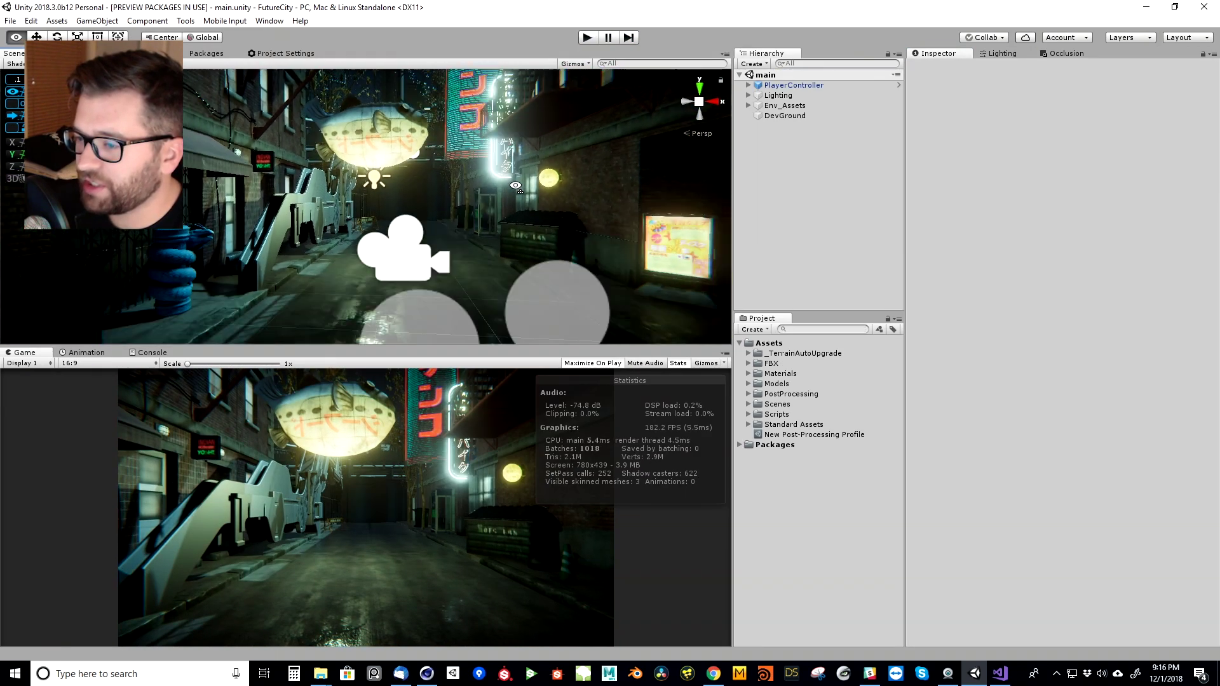
pyautogui.hotkey('ctrl', 'p')
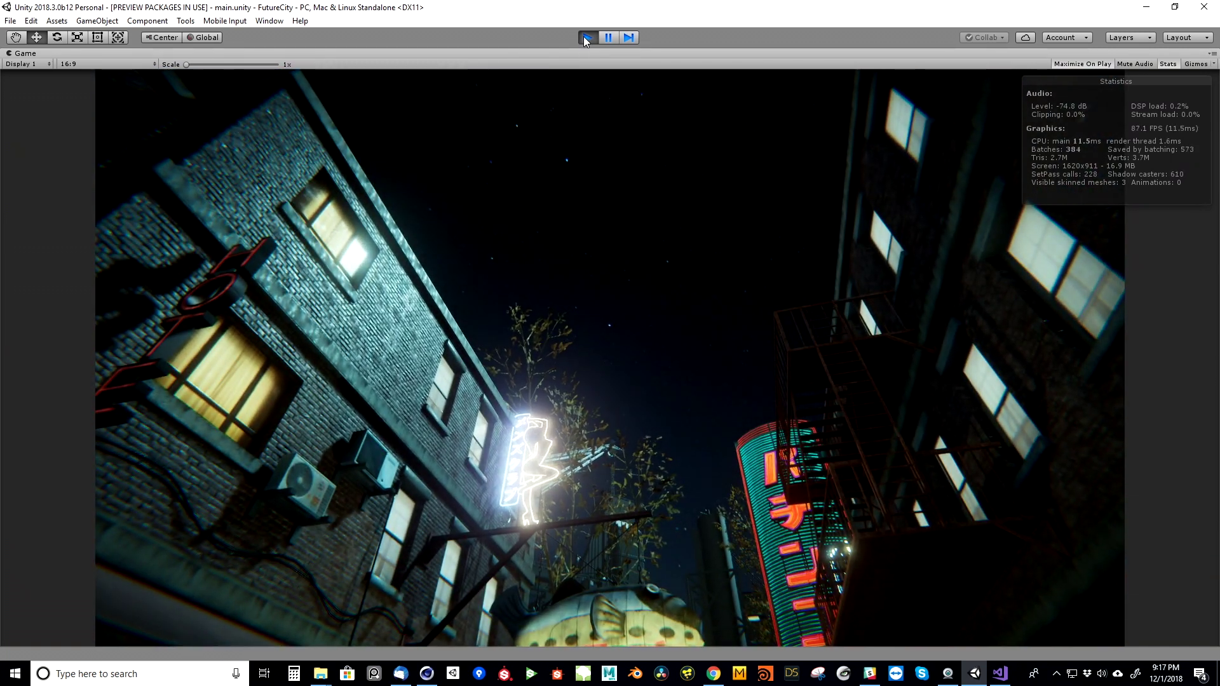
pyautogui.click(585, 38)
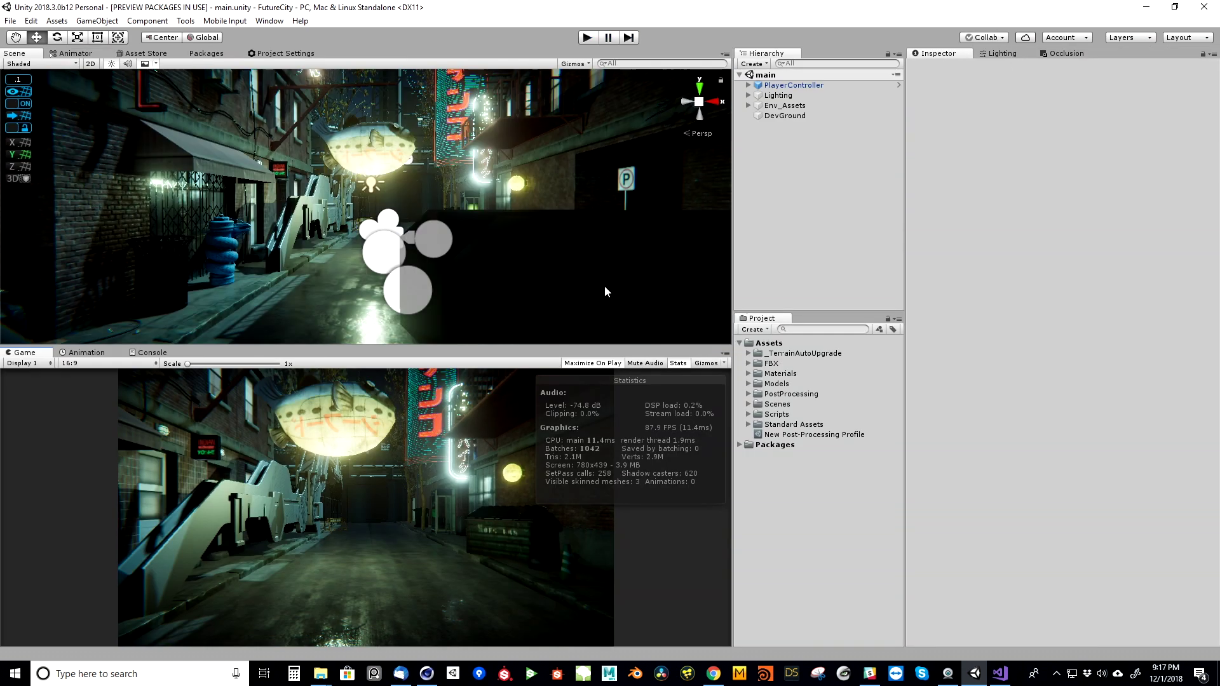
# - Inspect the effects in the New Post-Processing Profile asset and collapse its Ambient Occlusion section
pyautogui.scroll(5, 407, 295)
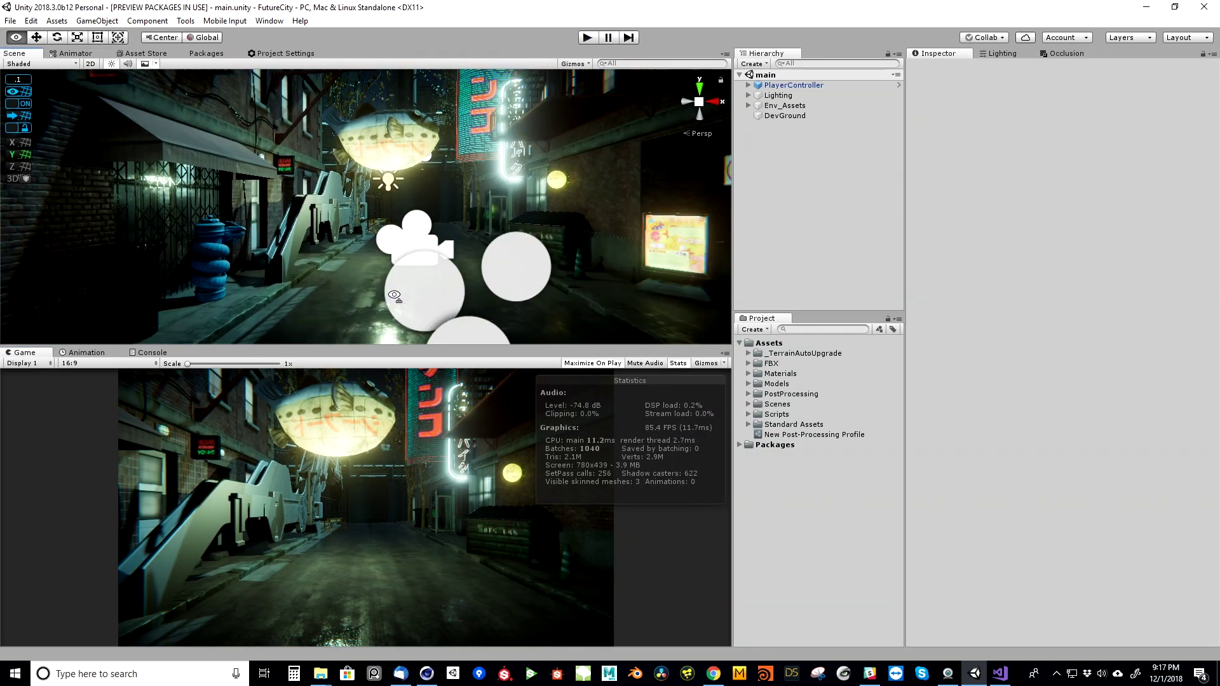
pyautogui.click(808, 434)
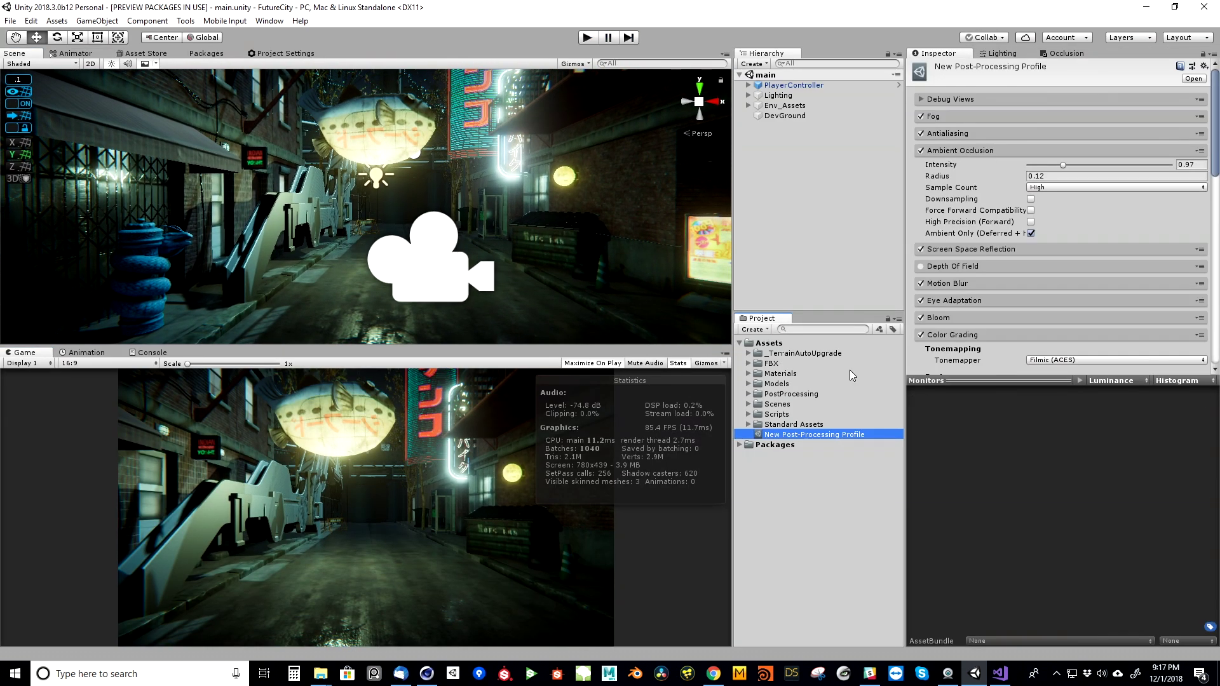
pyautogui.click(973, 152)
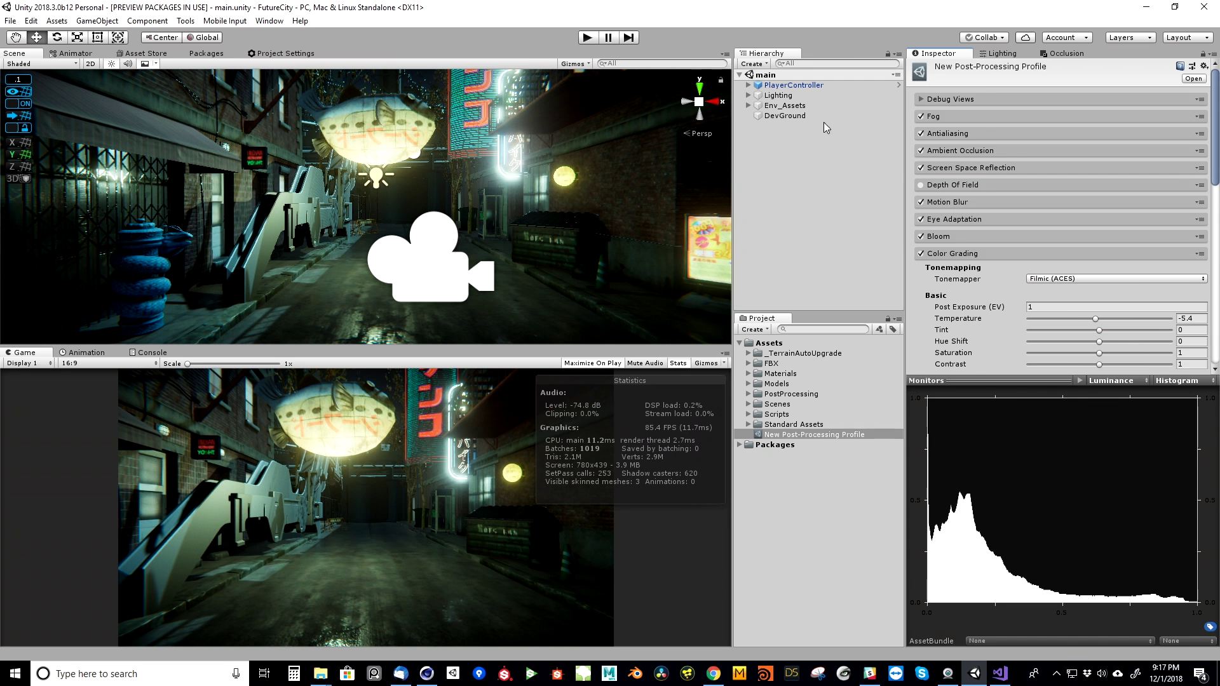
# - Remove the Post Processing Behaviour component from the MainCamera under PlayerController
pyautogui.click(748, 85)
pyautogui.click(794, 96)
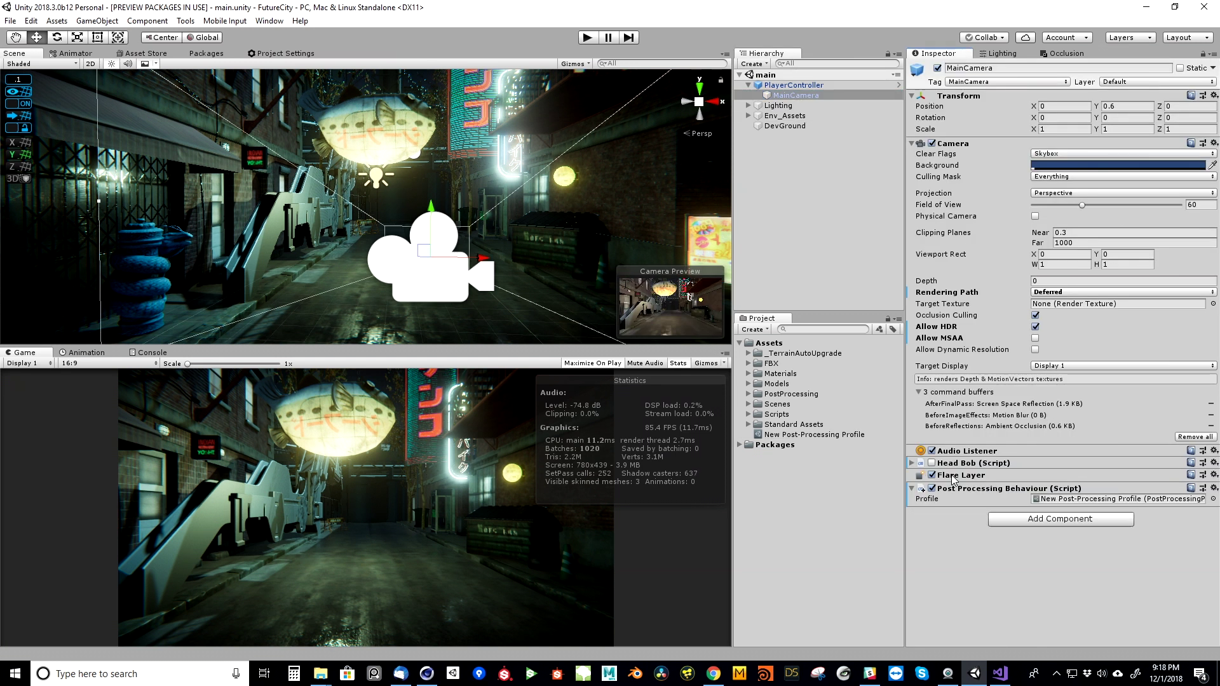
pyautogui.click(912, 463)
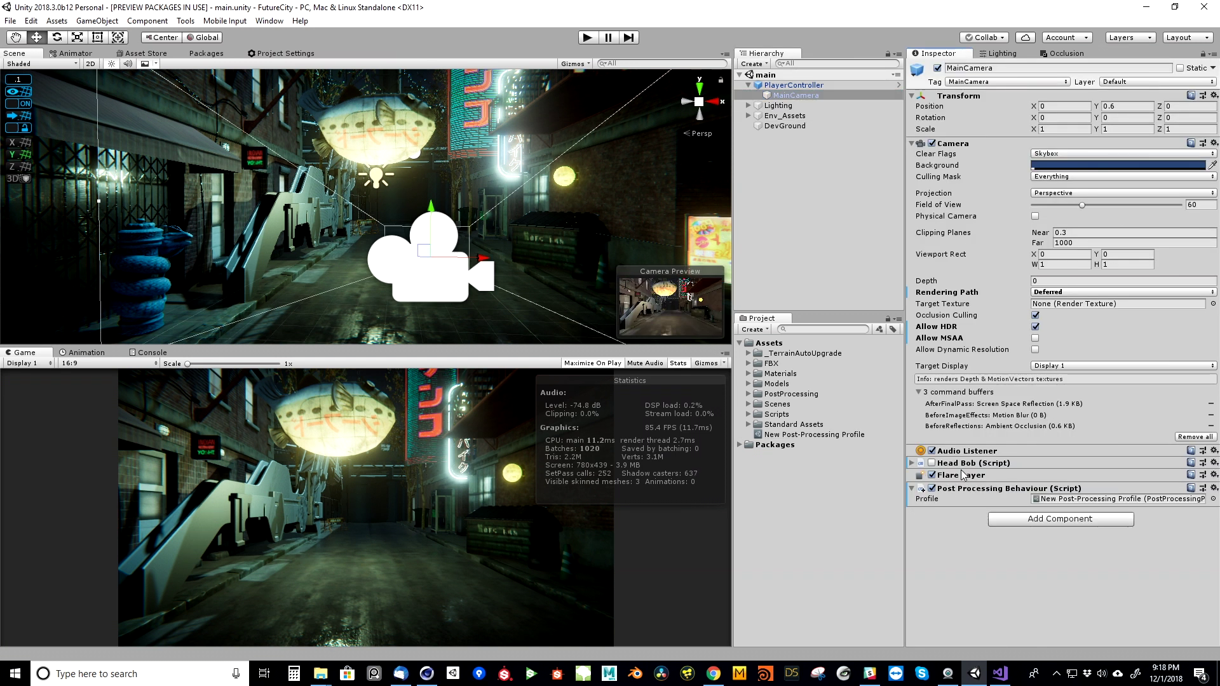
pyautogui.click(1214, 491)
pyautogui.click(1118, 382)
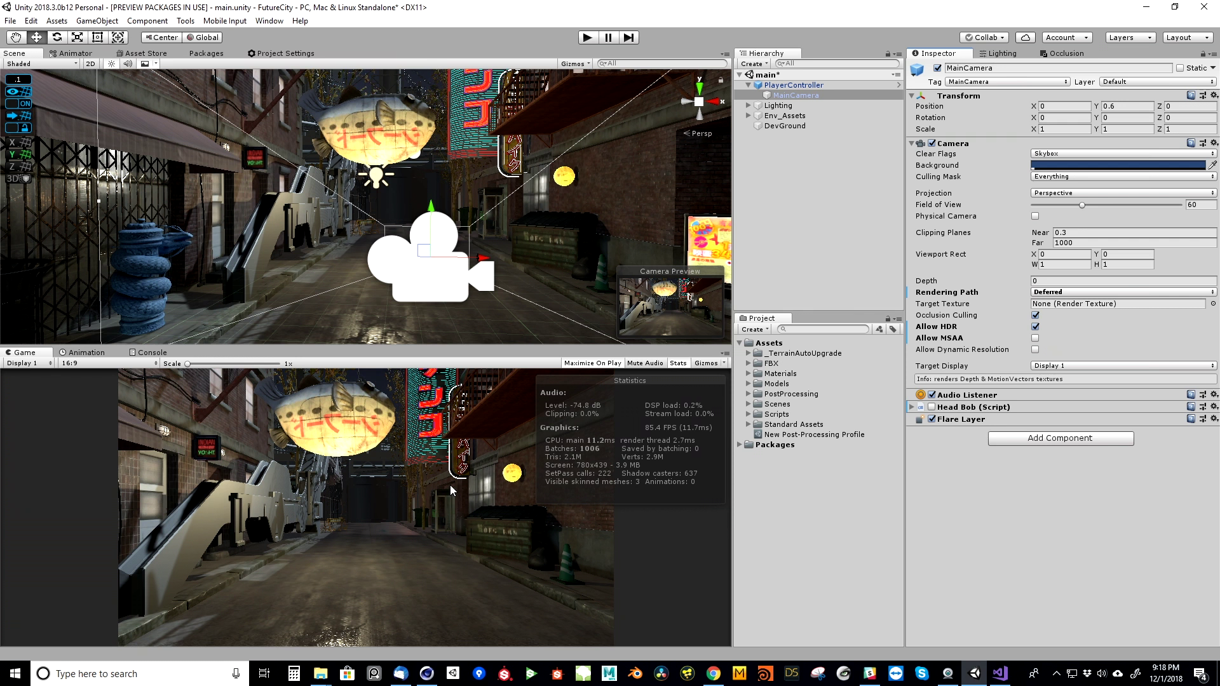
# - Review the effects enabled in the New Post-Processing Profile and delete that asset from the project
pyautogui.click(781, 435)
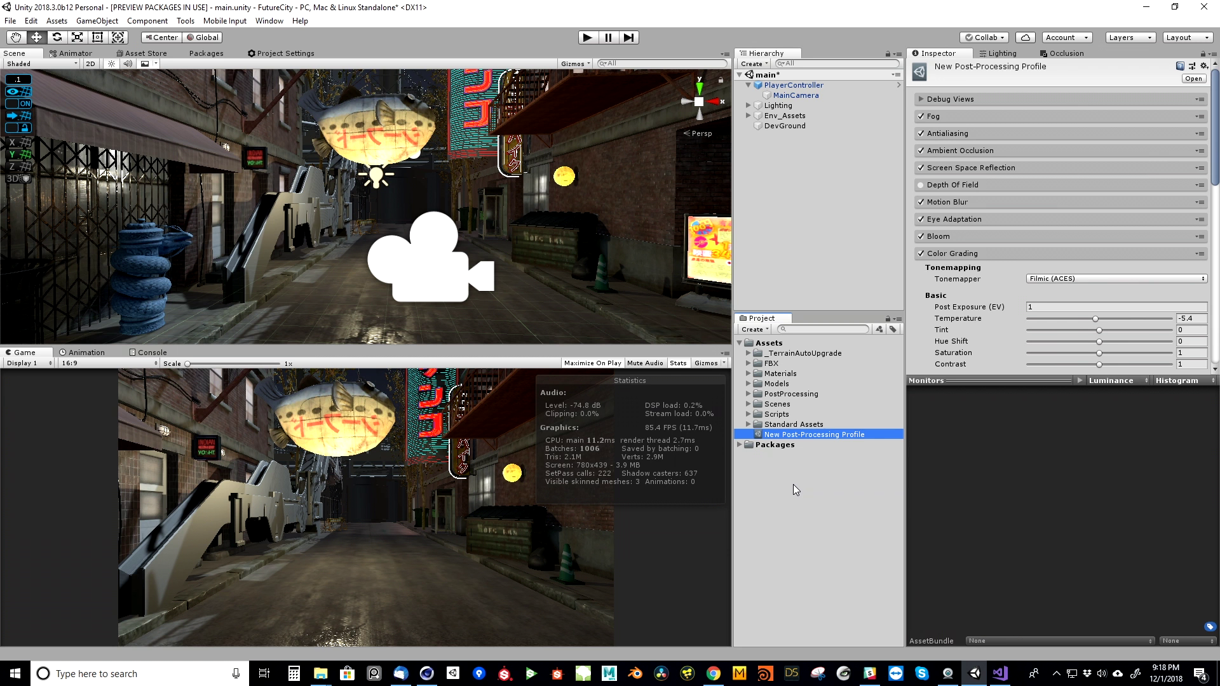
pyautogui.moveTo(1215, 178); pyautogui.dragTo(1215, 153)
pyautogui.click(982, 256)
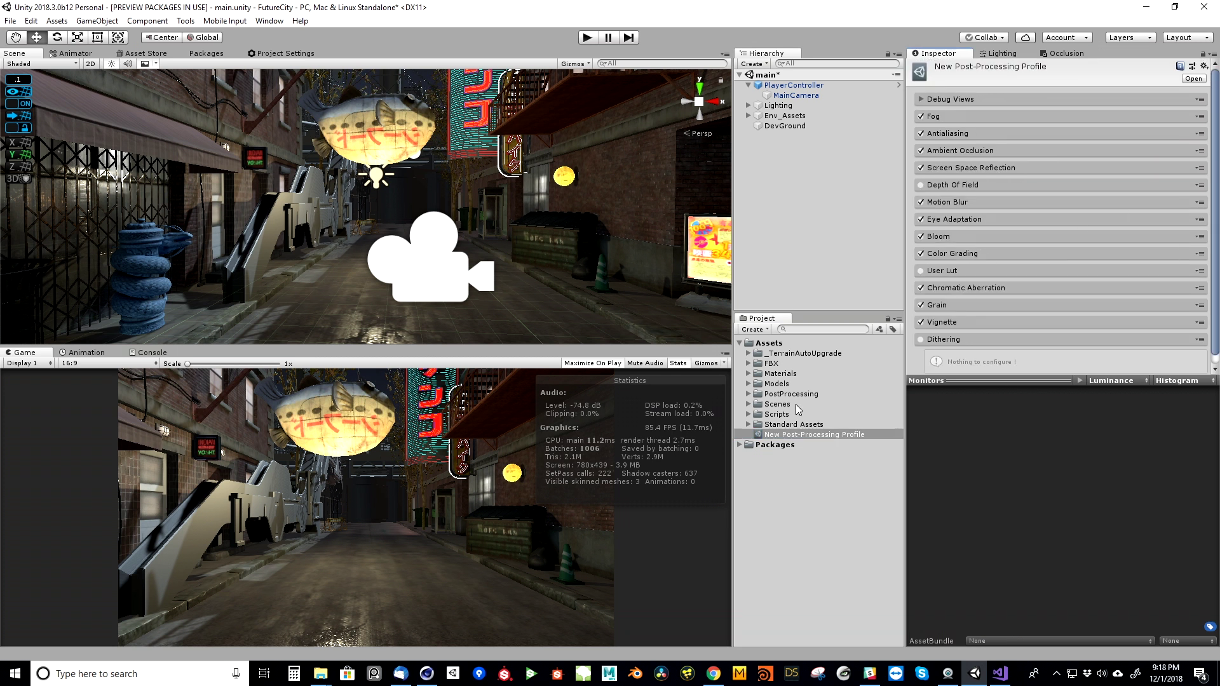
pyautogui.click(763, 436)
pyautogui.press('Delete')
pyautogui.click(645, 362)
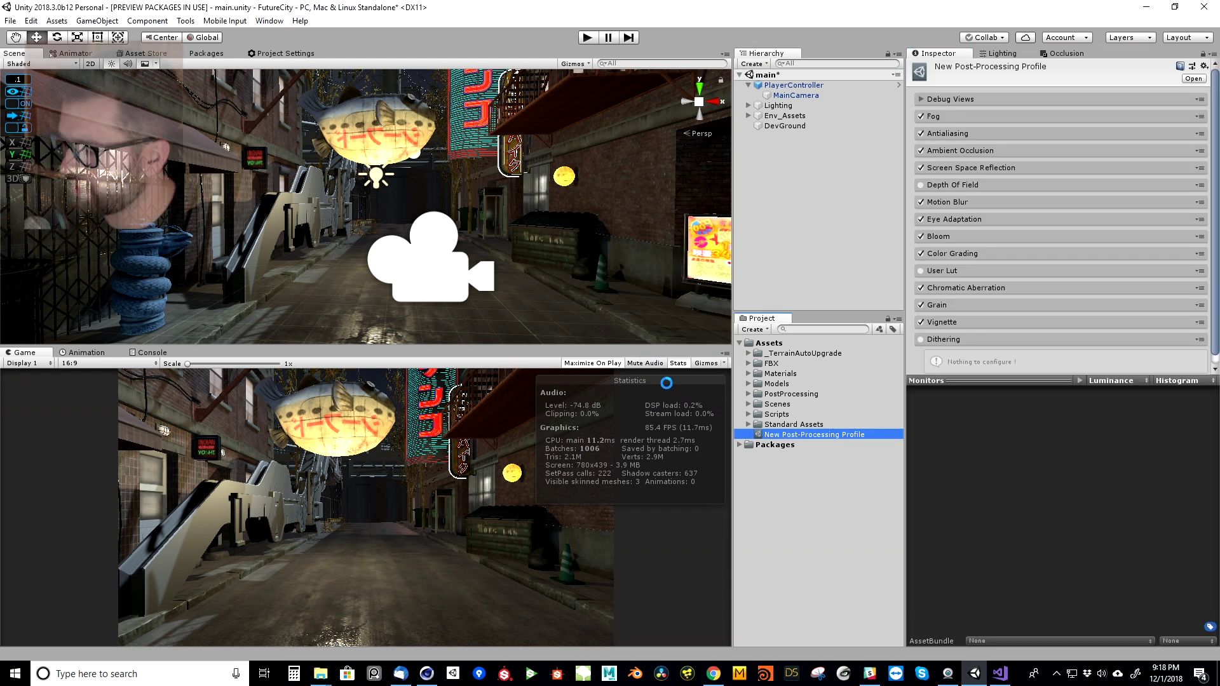
# - Delete the PostProcessing folder from the project's Assets
pyautogui.click(768, 395)
pyautogui.press('Delete')
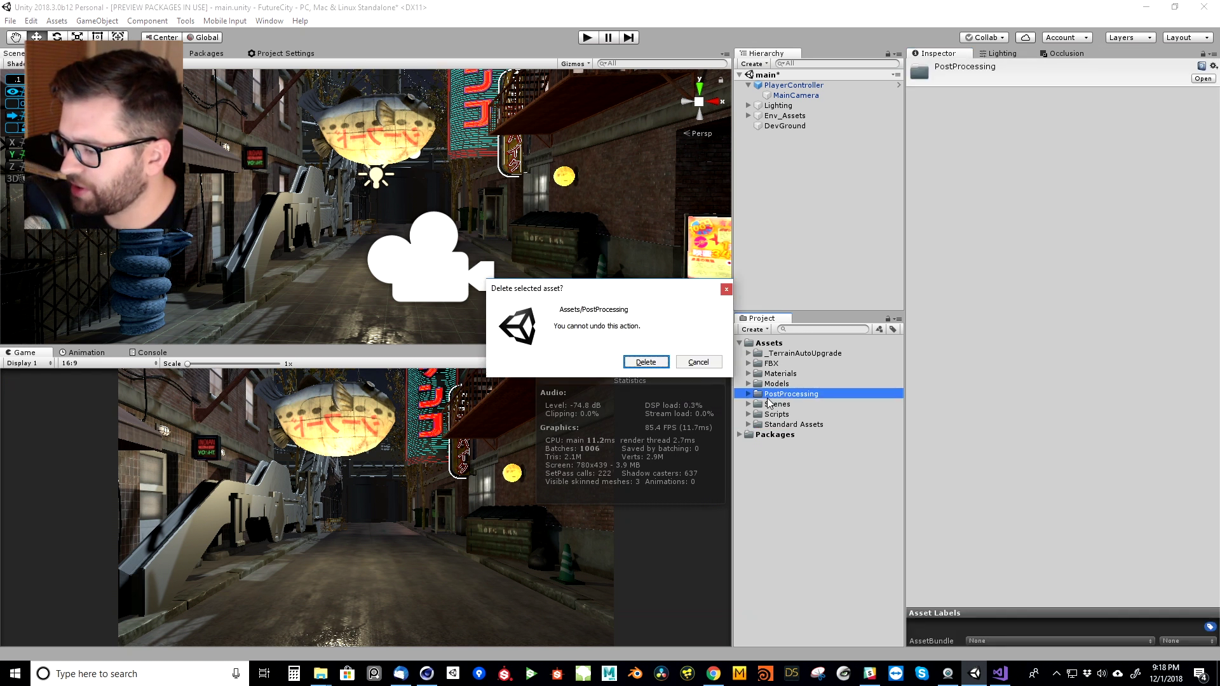
pyautogui.click(646, 360)
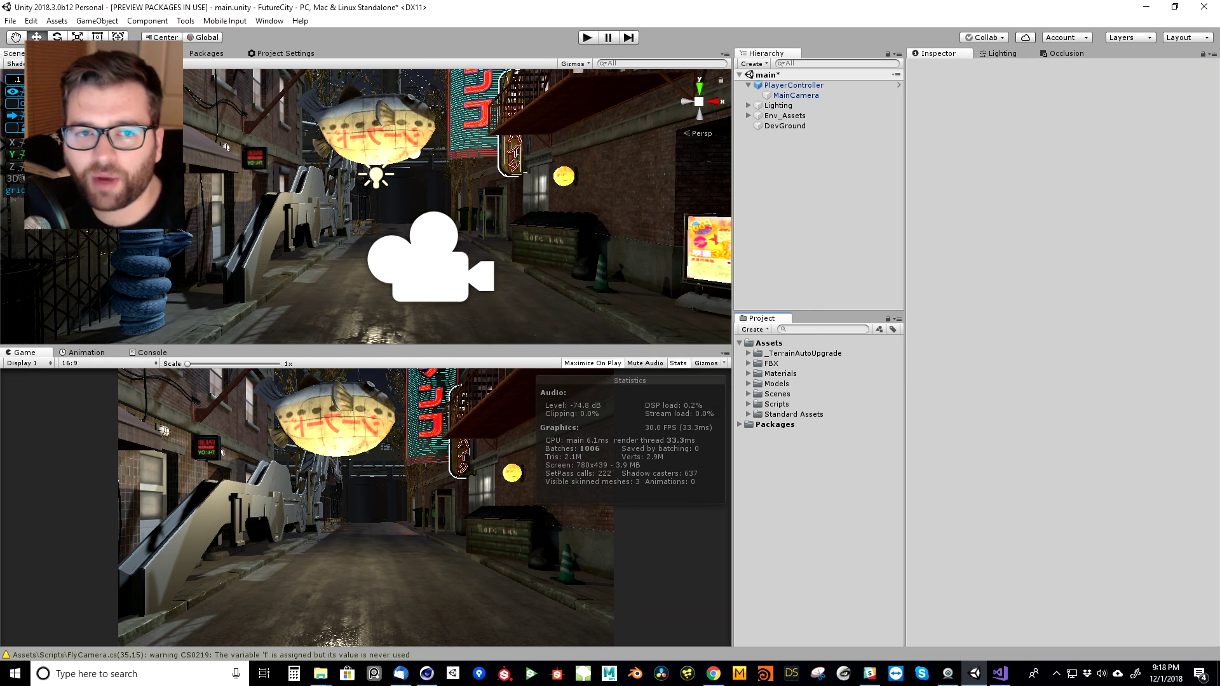
# - Switch to the browser, read the forum reply on replacing MinAttribute with UnityEngine.PostProcessing.MinAttribute in MinDrawer.cs, and return to Unity
pyautogui.hotkey('alt', 'Tab')
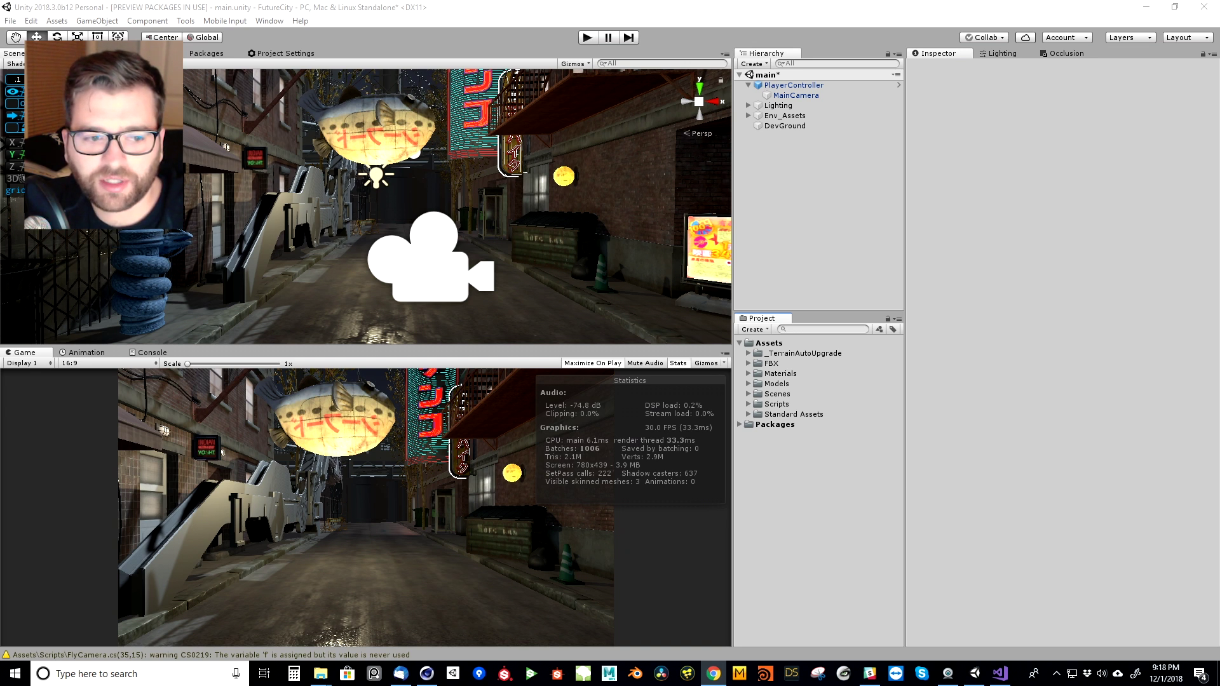
pyautogui.hotkey('alt', 'Tab')
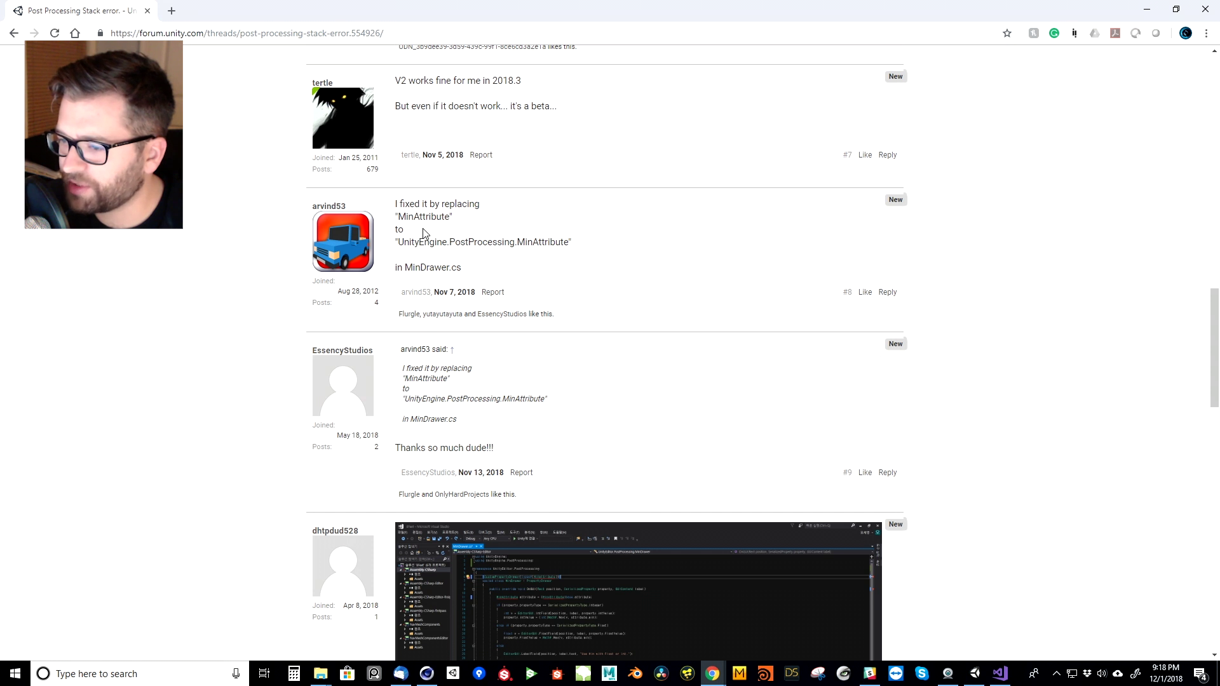
pyautogui.moveTo(394, 205); pyautogui.dragTo(404, 232)
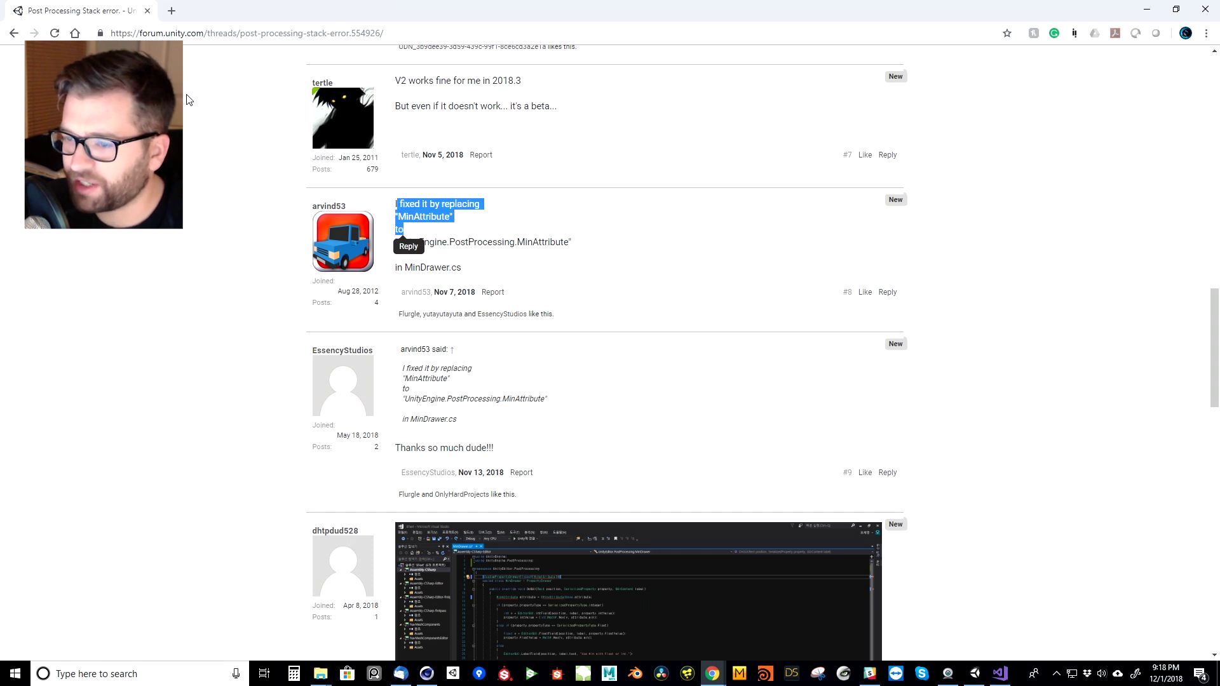
pyautogui.click(481, 242)
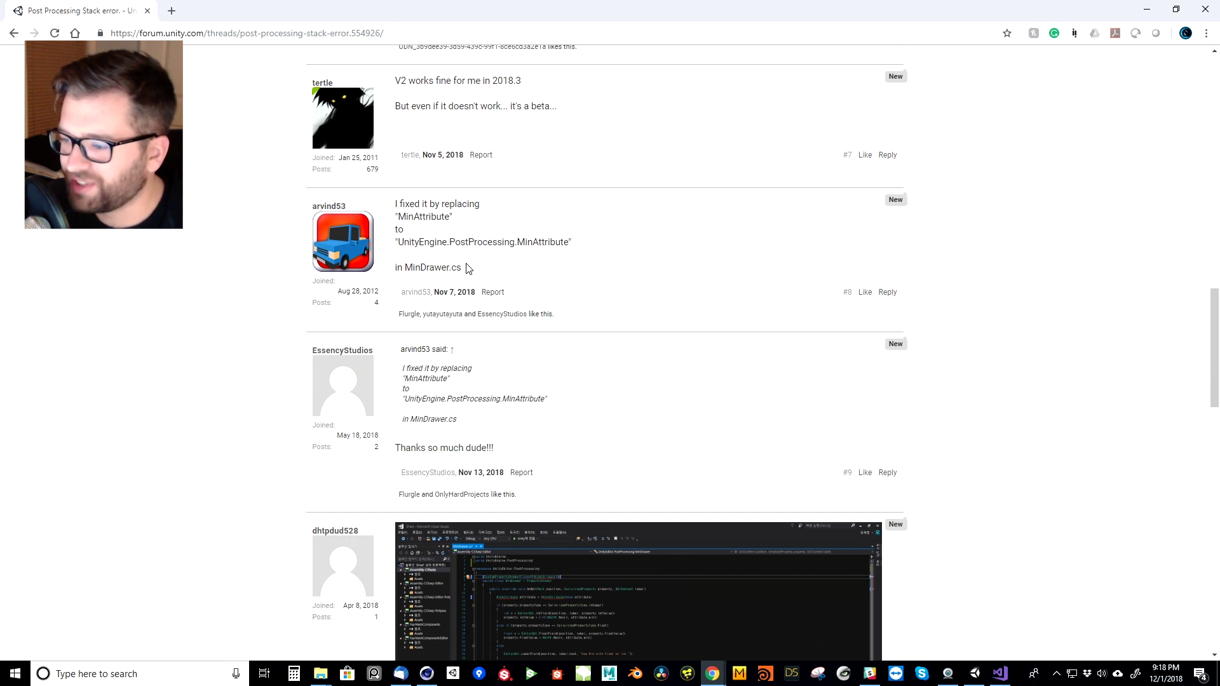
pyautogui.moveTo(402, 272); pyautogui.dragTo(469, 273)
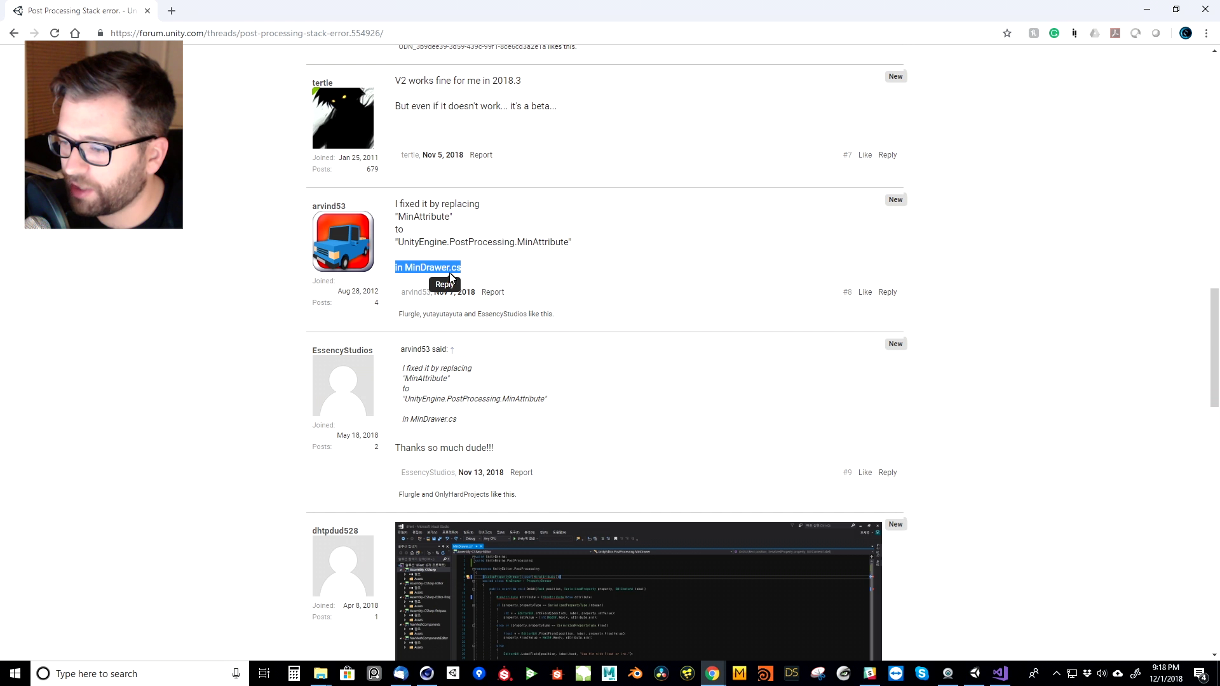
pyautogui.click(401, 215)
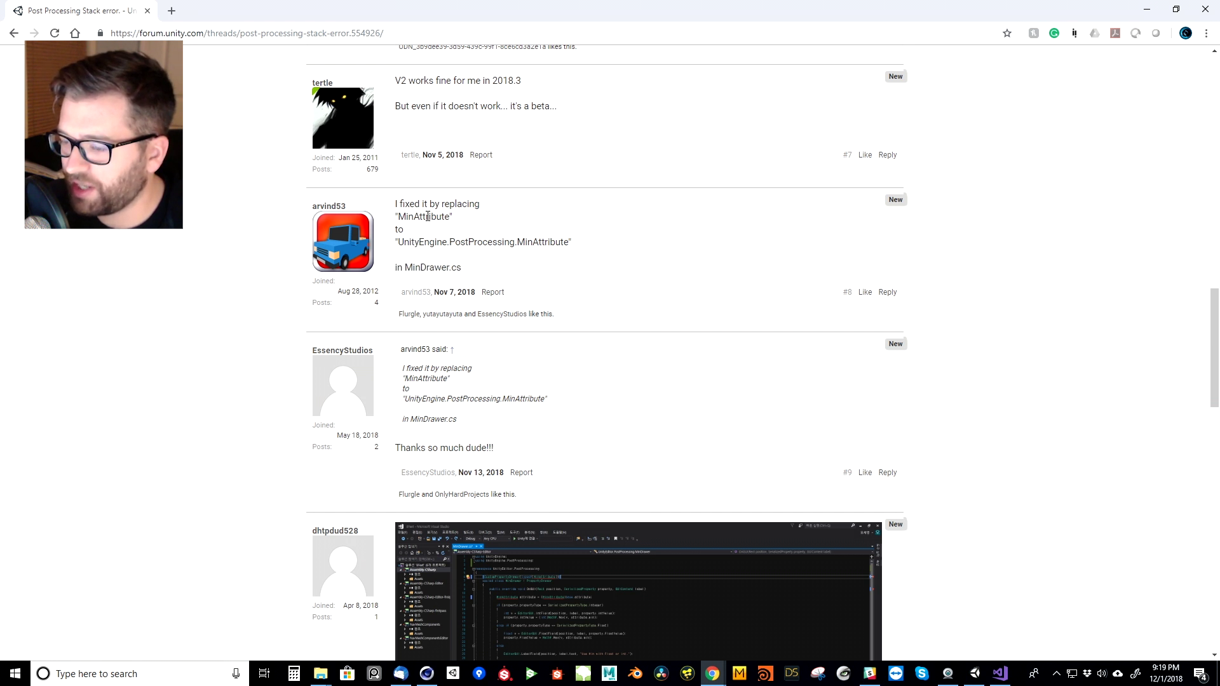
pyautogui.moveTo(397, 242); pyautogui.dragTo(517, 242)
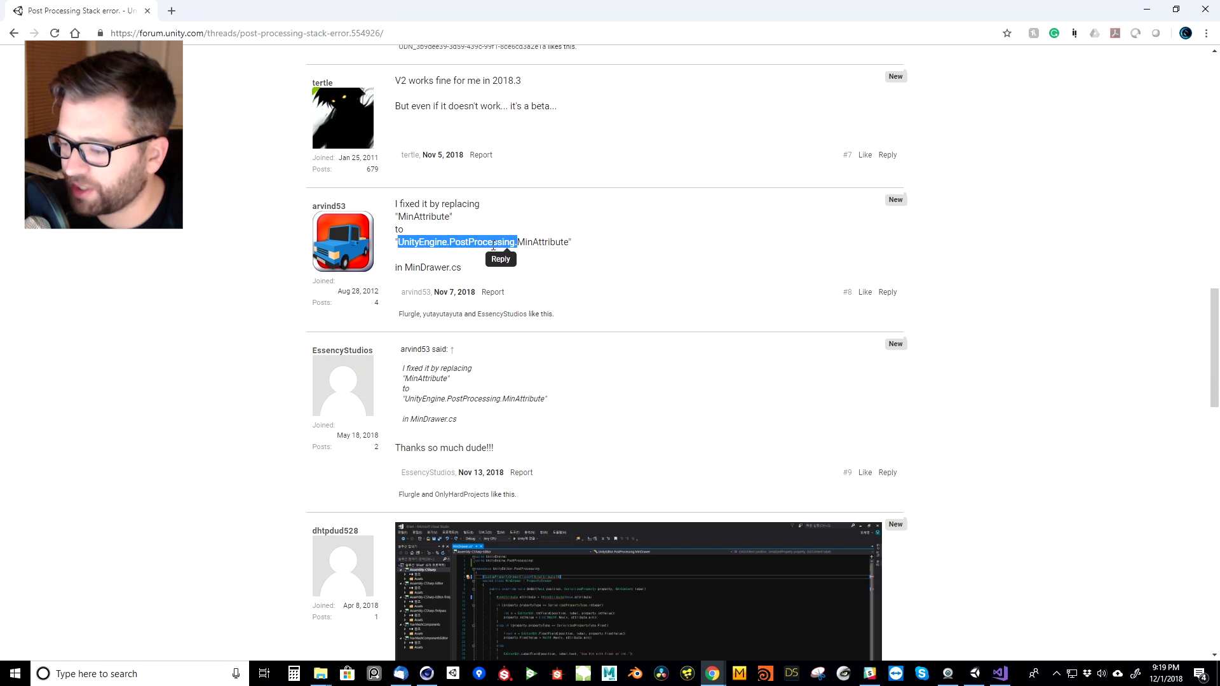
pyautogui.click(555, 239)
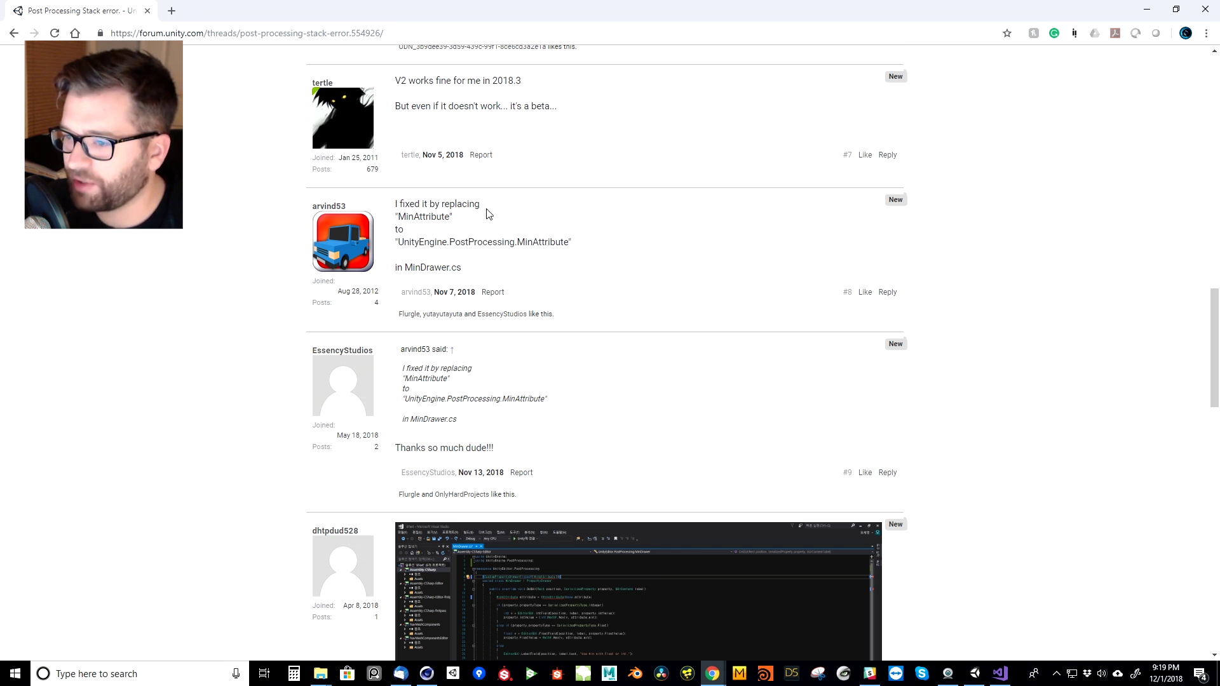
pyautogui.moveTo(99, 17); pyautogui.dragTo(0, 68)
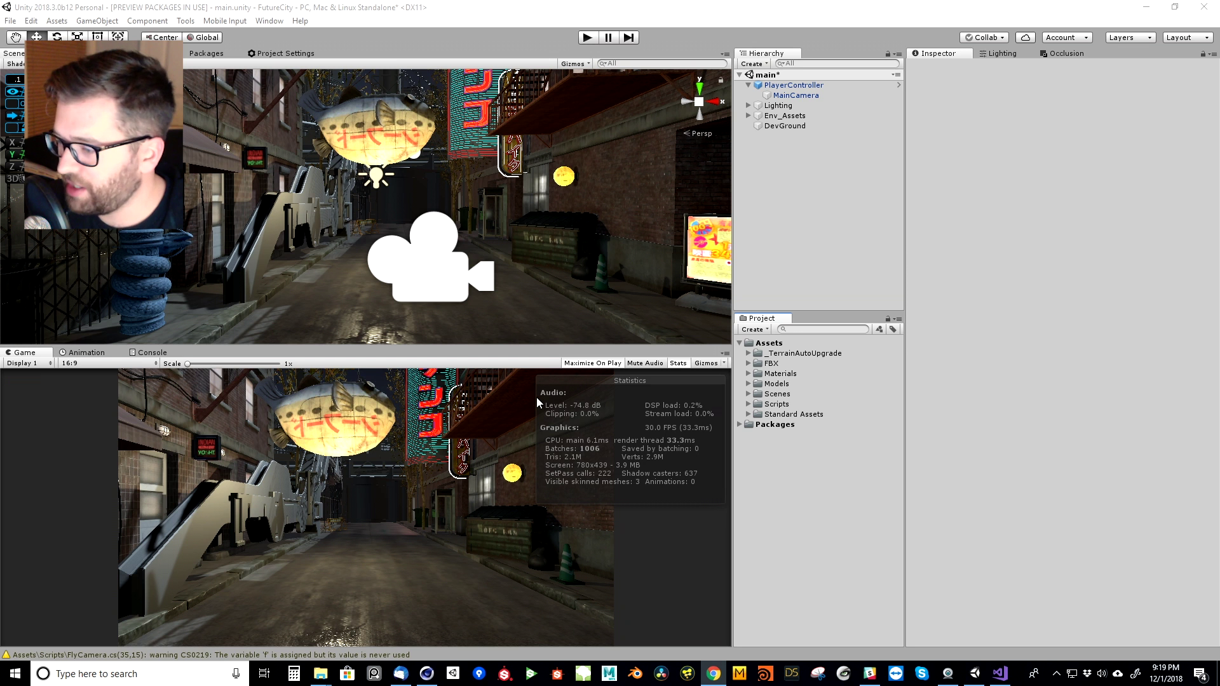
# - Open the Quality project settings and compare the Very High and Ultra levels
pyautogui.click(281, 53)
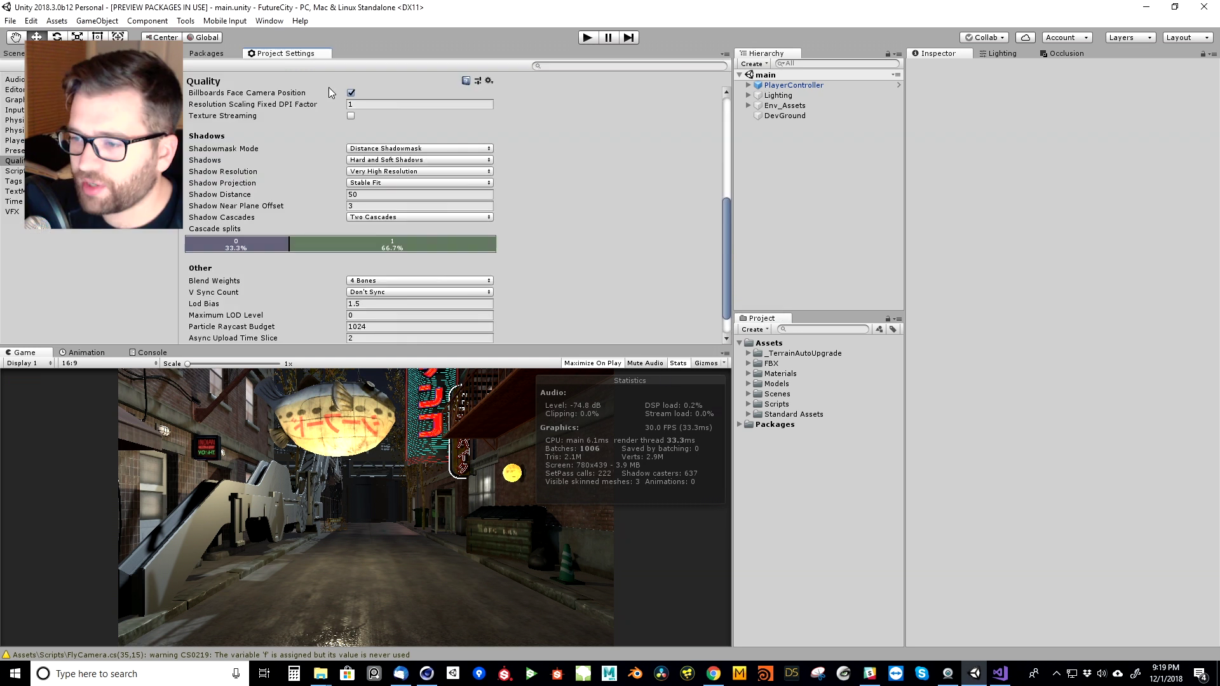
pyautogui.moveTo(726, 208); pyautogui.dragTo(716, 102)
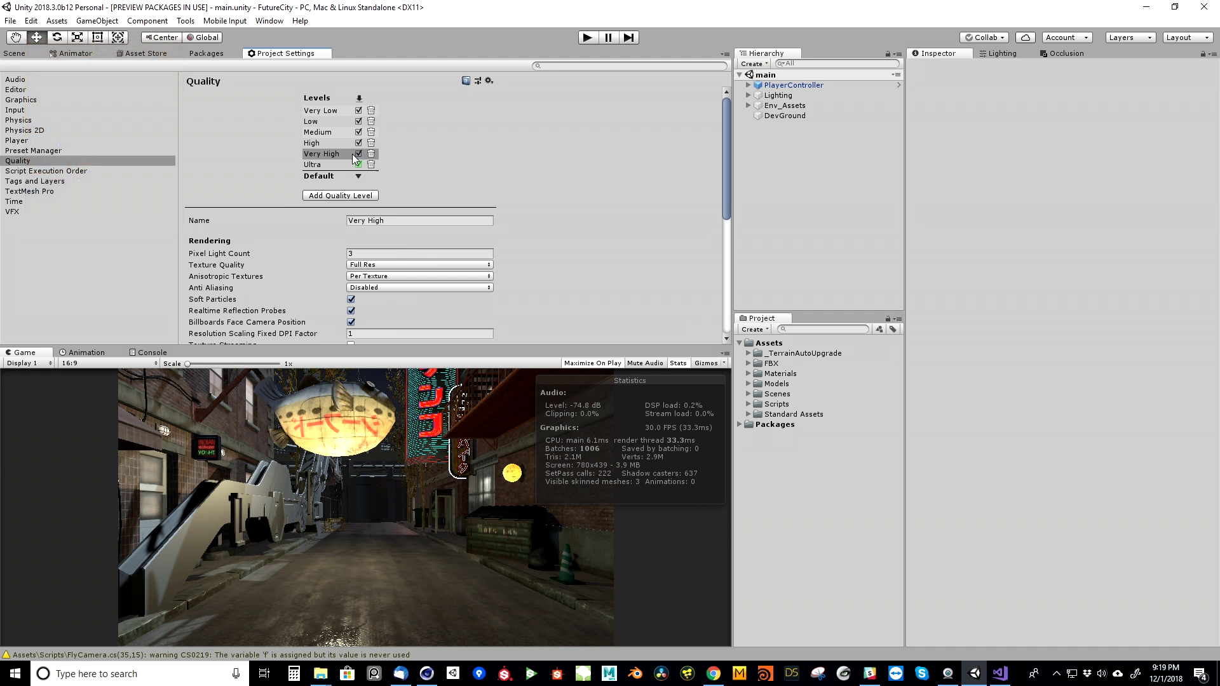
pyautogui.click(323, 162)
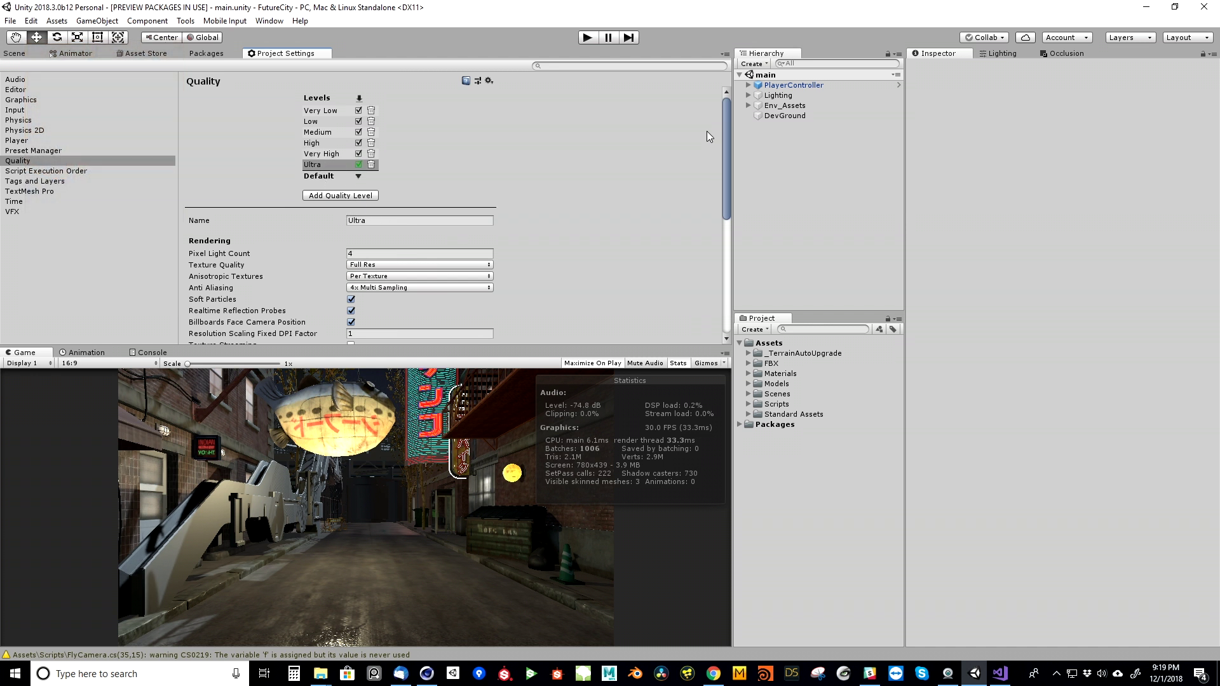
pyautogui.click(319, 155)
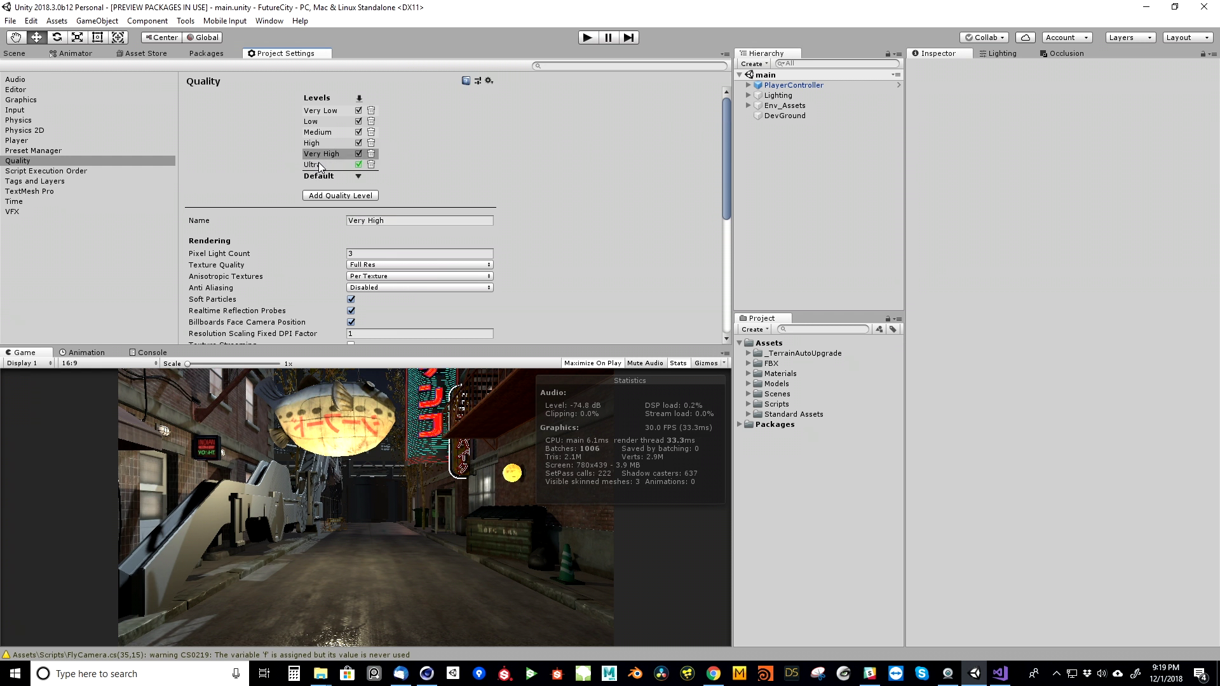
pyautogui.click(318, 162)
pyautogui.click(317, 159)
pyautogui.click(316, 166)
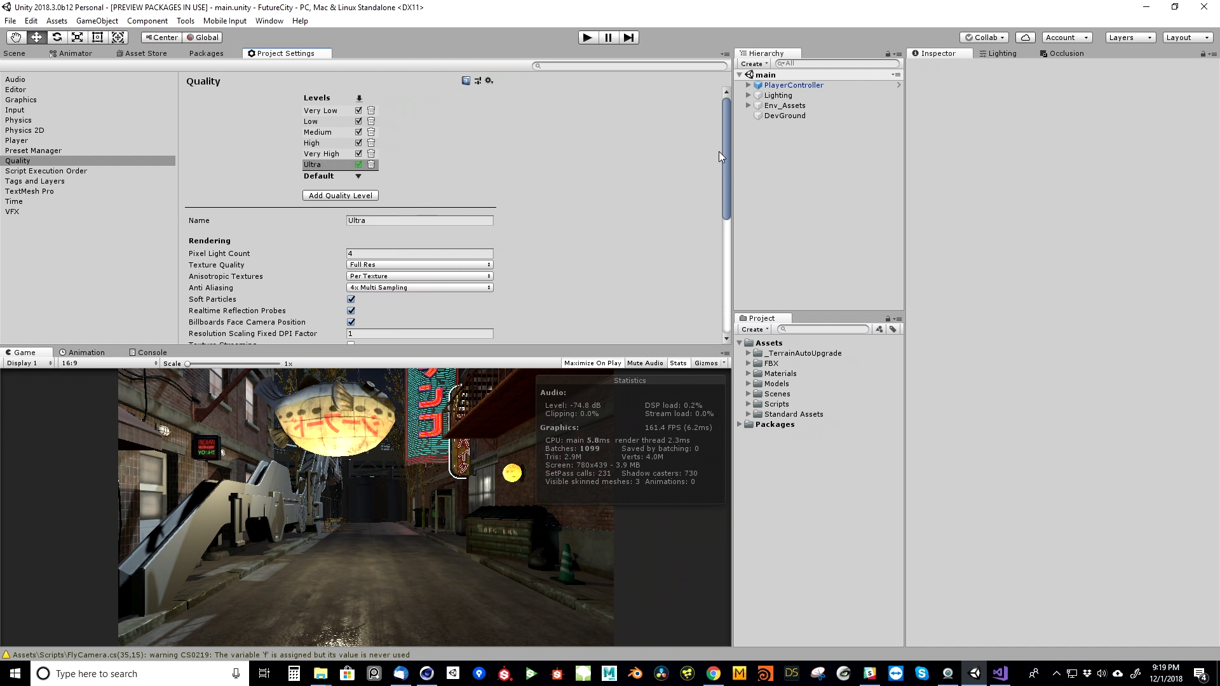
pyautogui.moveTo(722, 144); pyautogui.dragTo(723, 154)
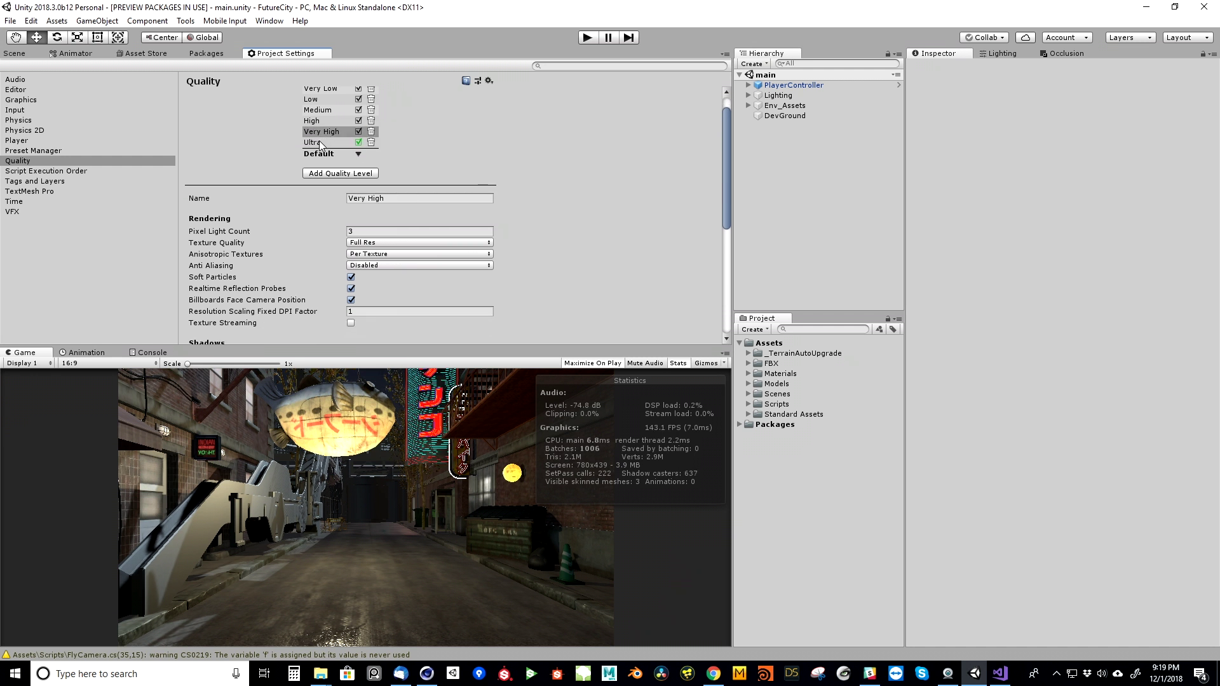
# - Select the Ultra quality level and set its Anti Aliasing to Disabled
pyautogui.moveTo(721, 188); pyautogui.dragTo(723, 198)
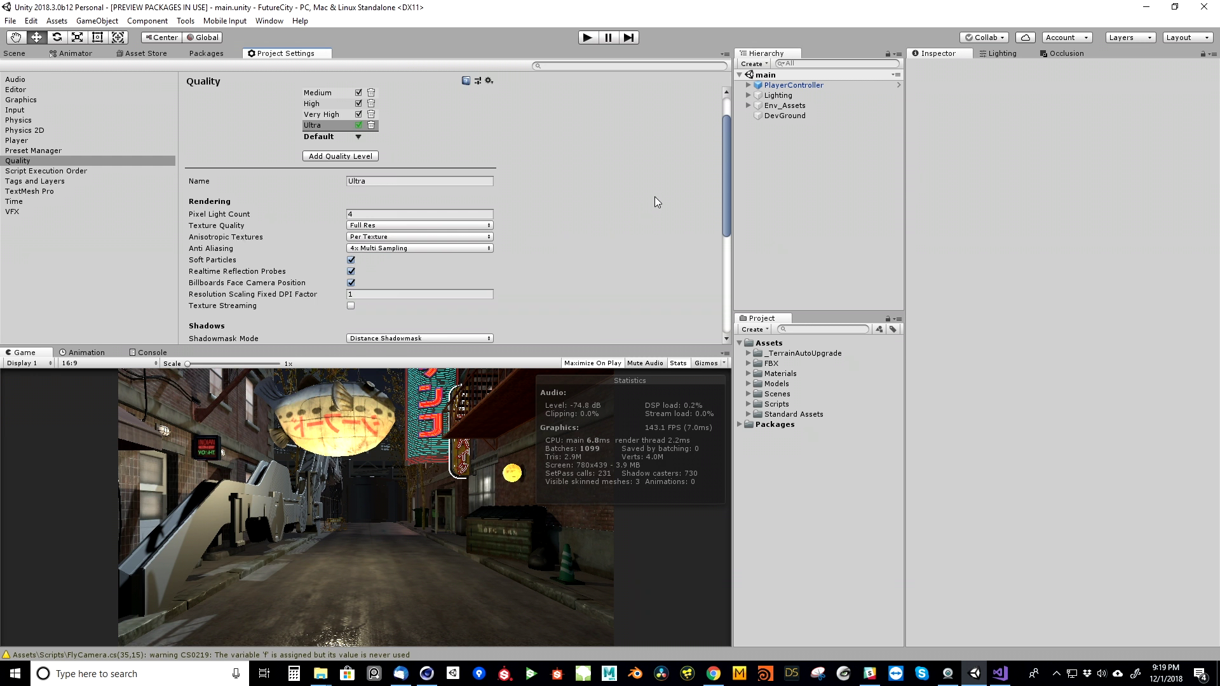
pyautogui.click(410, 248)
pyautogui.click(388, 261)
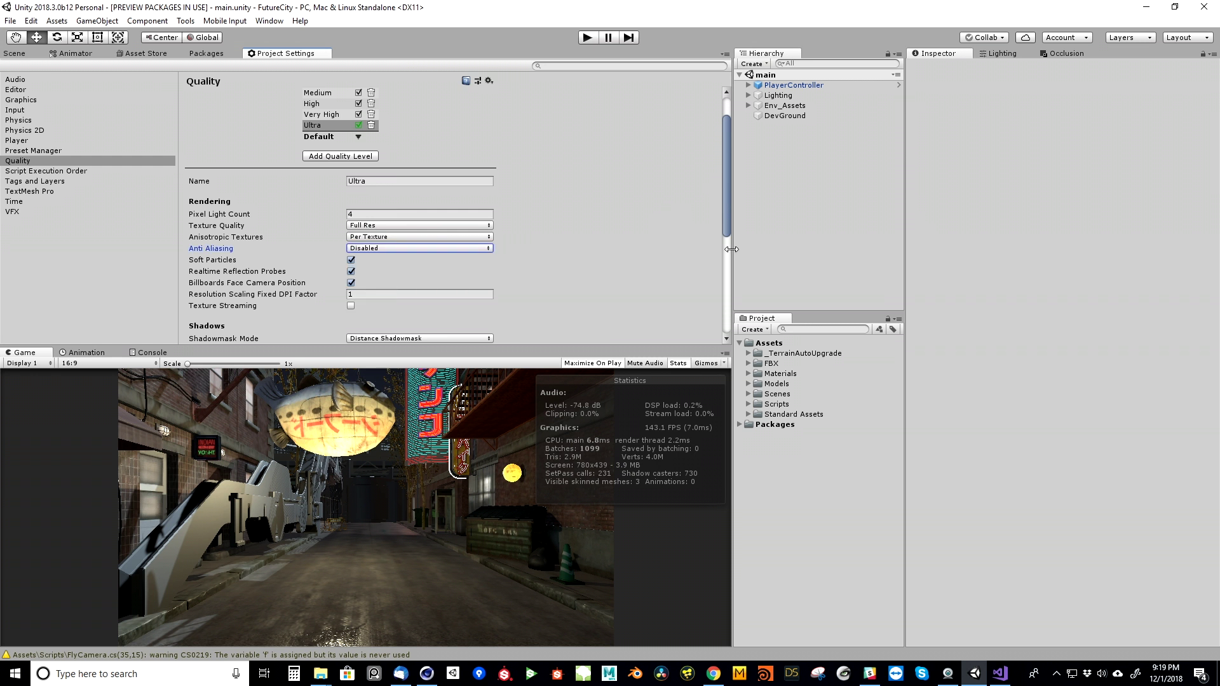
# - Review the Ultra level's remaining rendering options, shadow settings and other settings
pyautogui.scroll(-1, 578, 315)
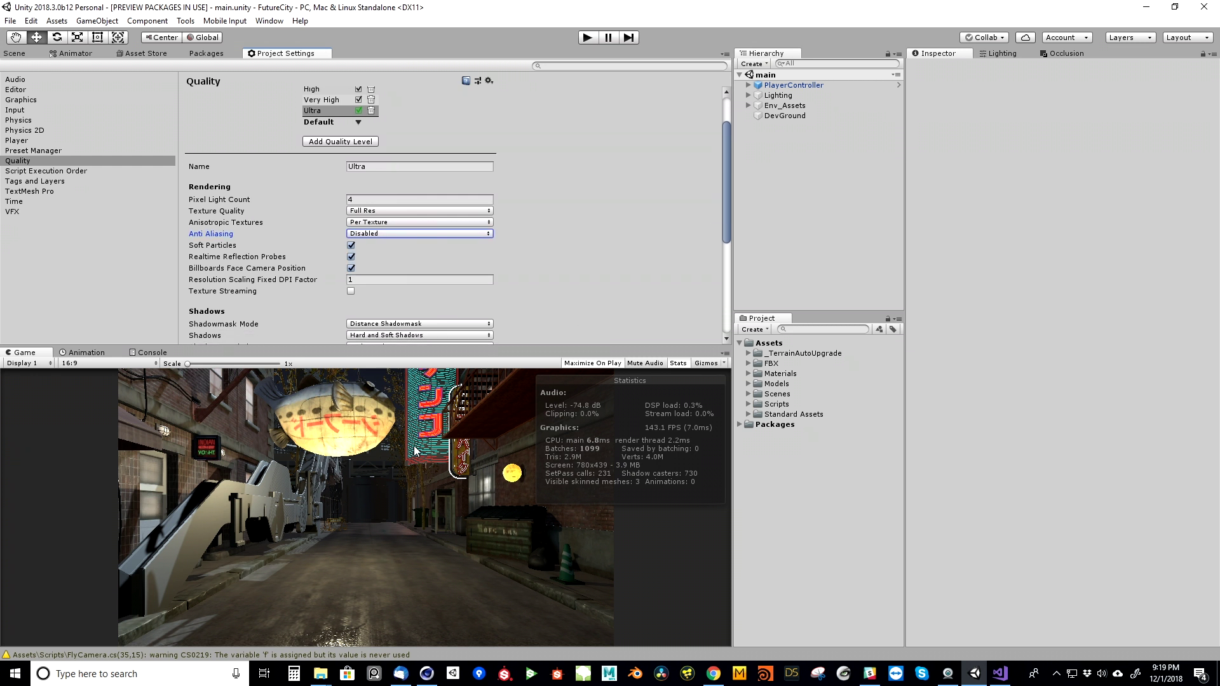
pyautogui.moveTo(726, 159); pyautogui.dragTo(725, 167)
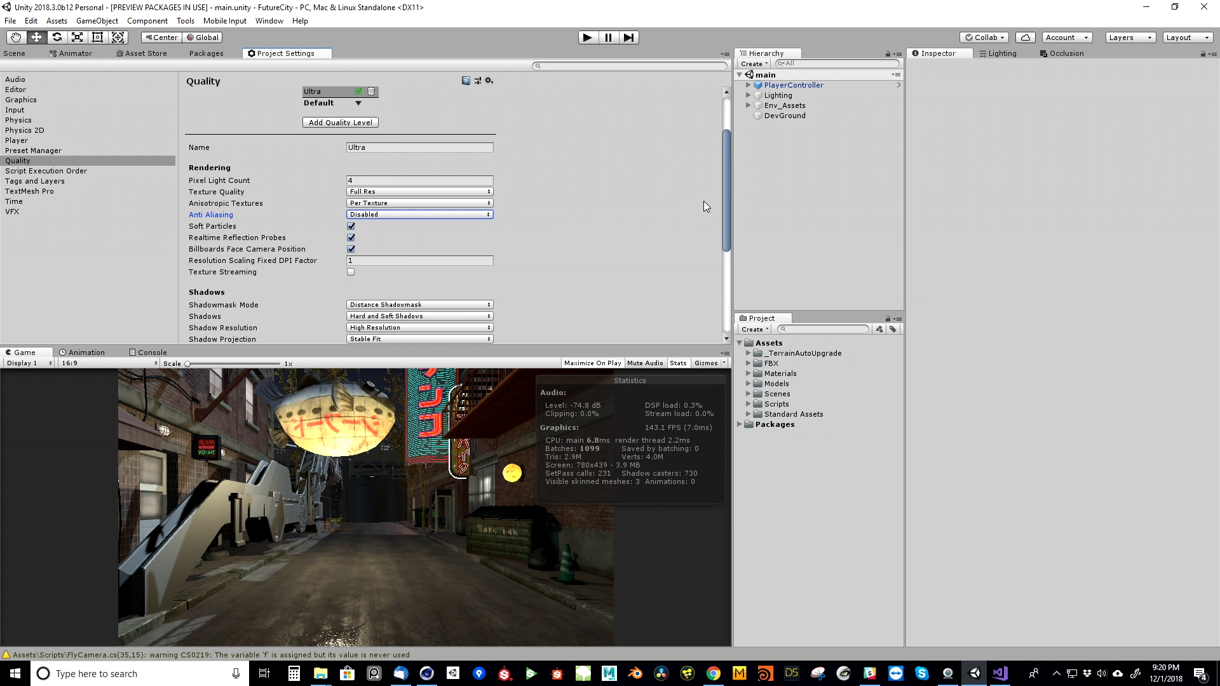
pyautogui.moveTo(724, 186); pyautogui.dragTo(715, 268)
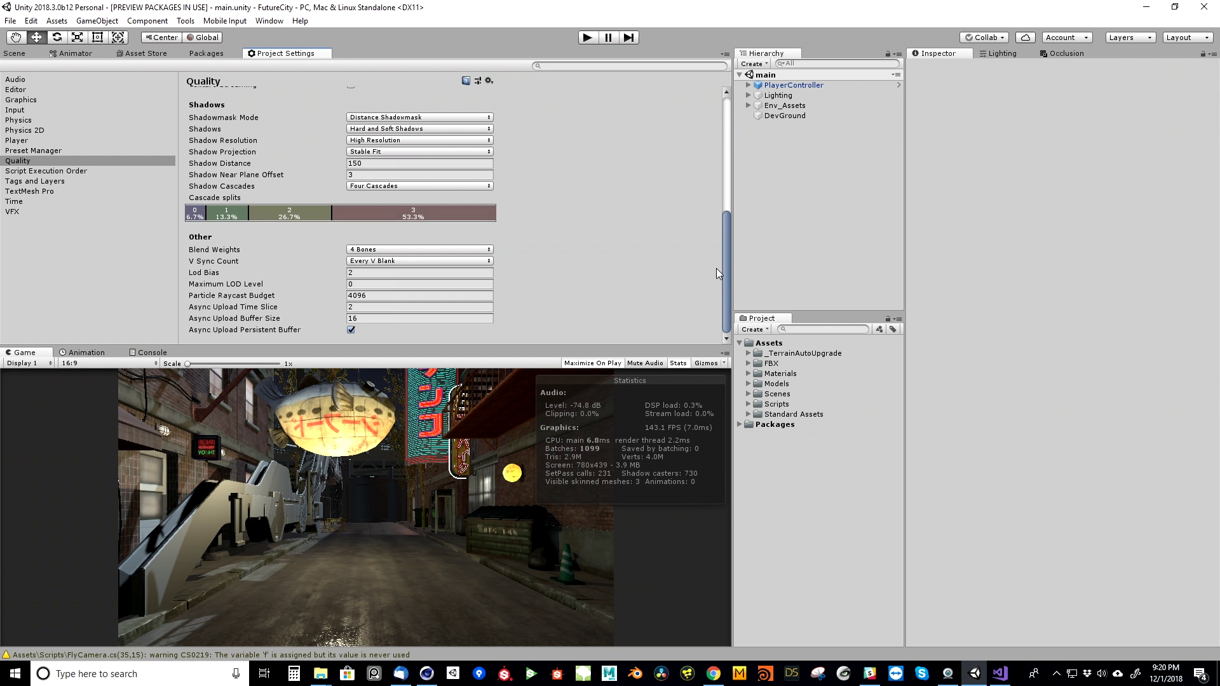
# - Open the Player project settings and check the Resolution and Presentation section
pyautogui.click(19, 140)
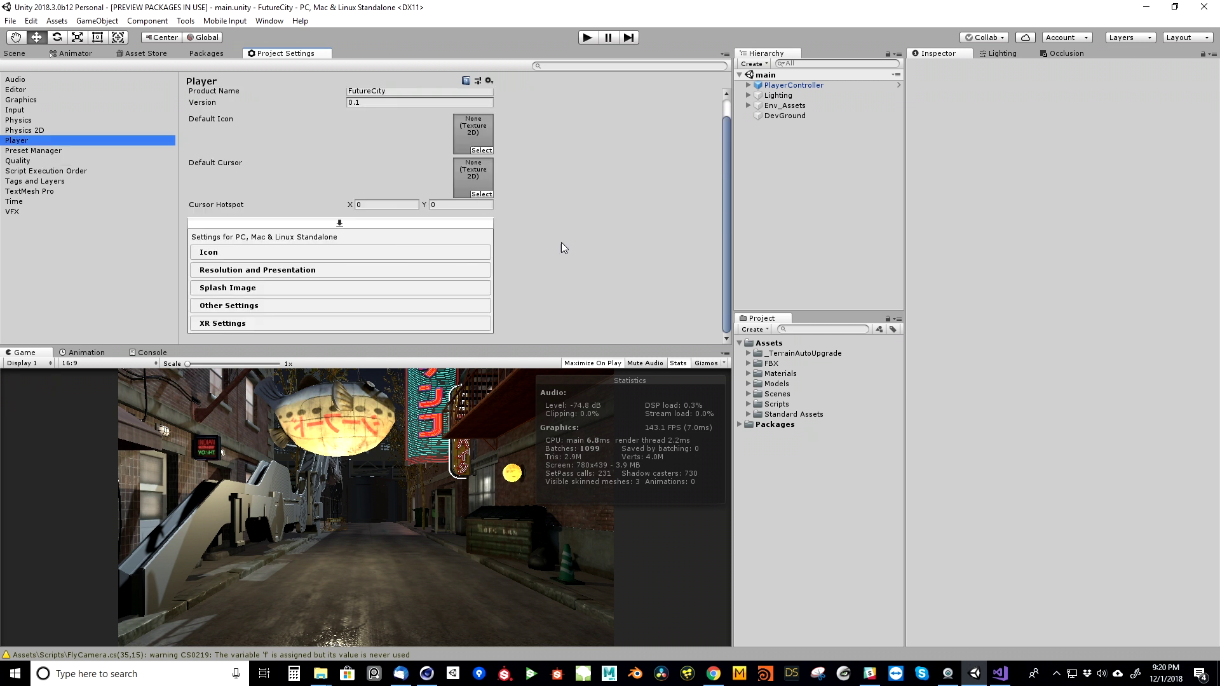
pyautogui.click(238, 270)
pyautogui.scroll(-2, 719, 190)
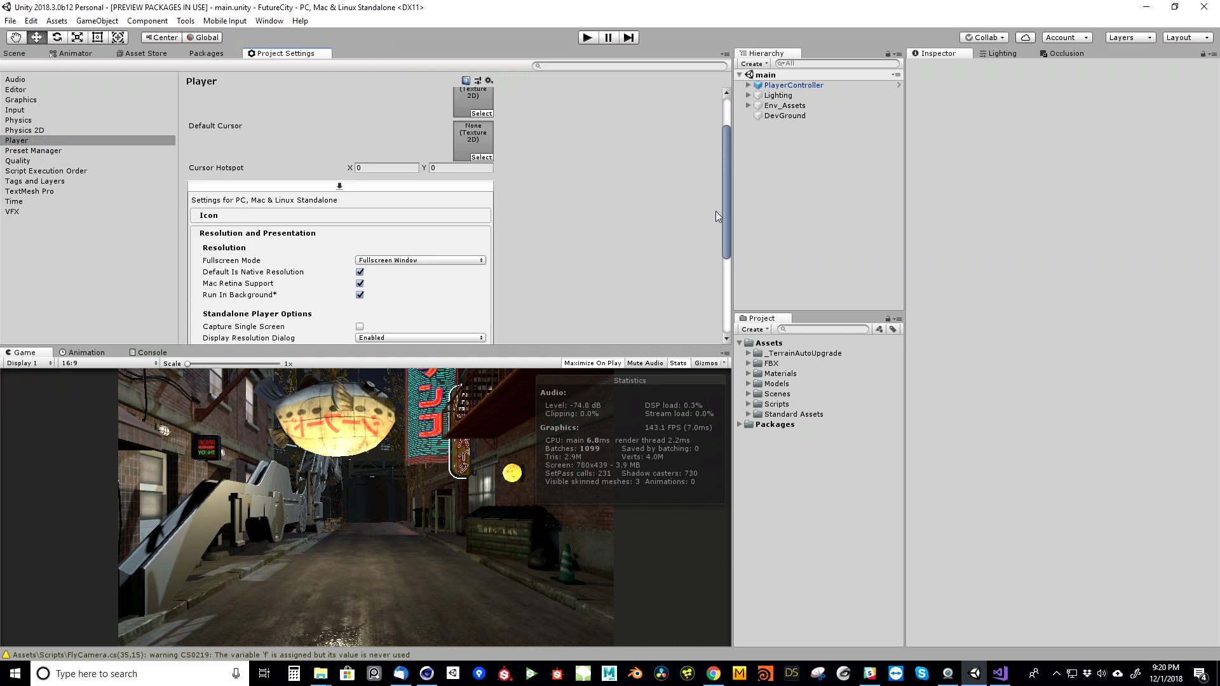
pyautogui.click(227, 237)
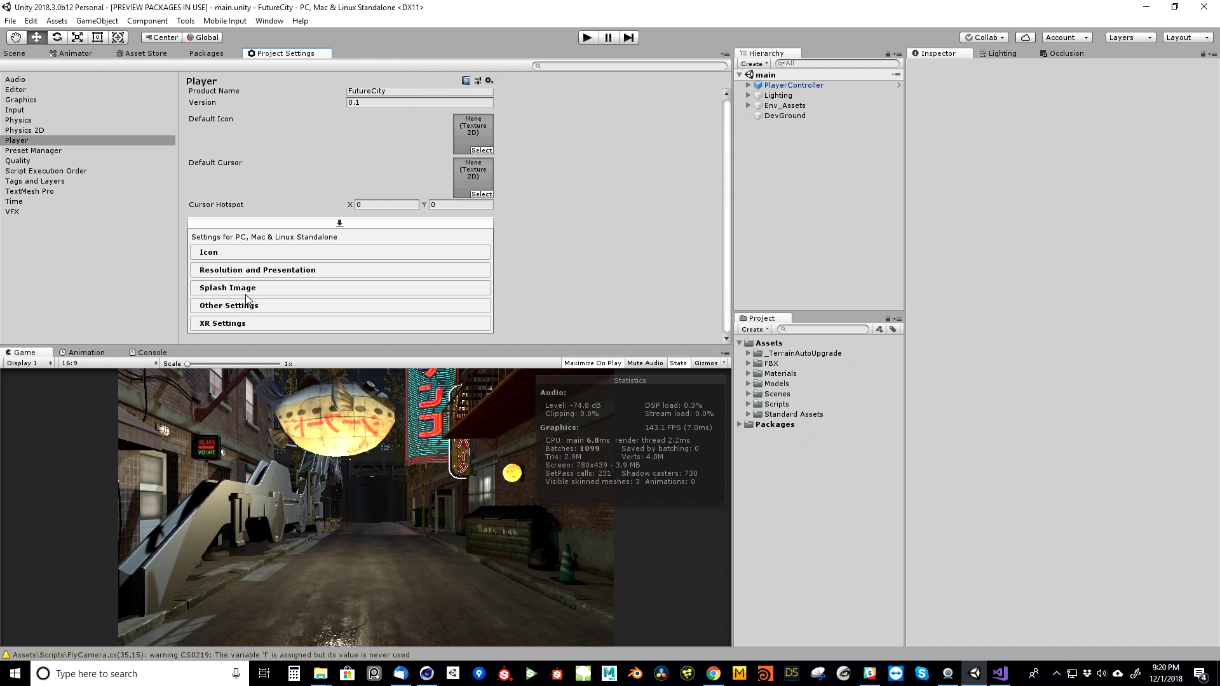
# - Set the Color Space to Linear in the Player's Other Settings and look through the remaining options
pyautogui.click(228, 306)
pyautogui.scroll(-2, 729, 159)
pyautogui.moveTo(725, 168); pyautogui.dragTo(720, 198)
pyautogui.click(401, 175)
pyautogui.click(393, 207)
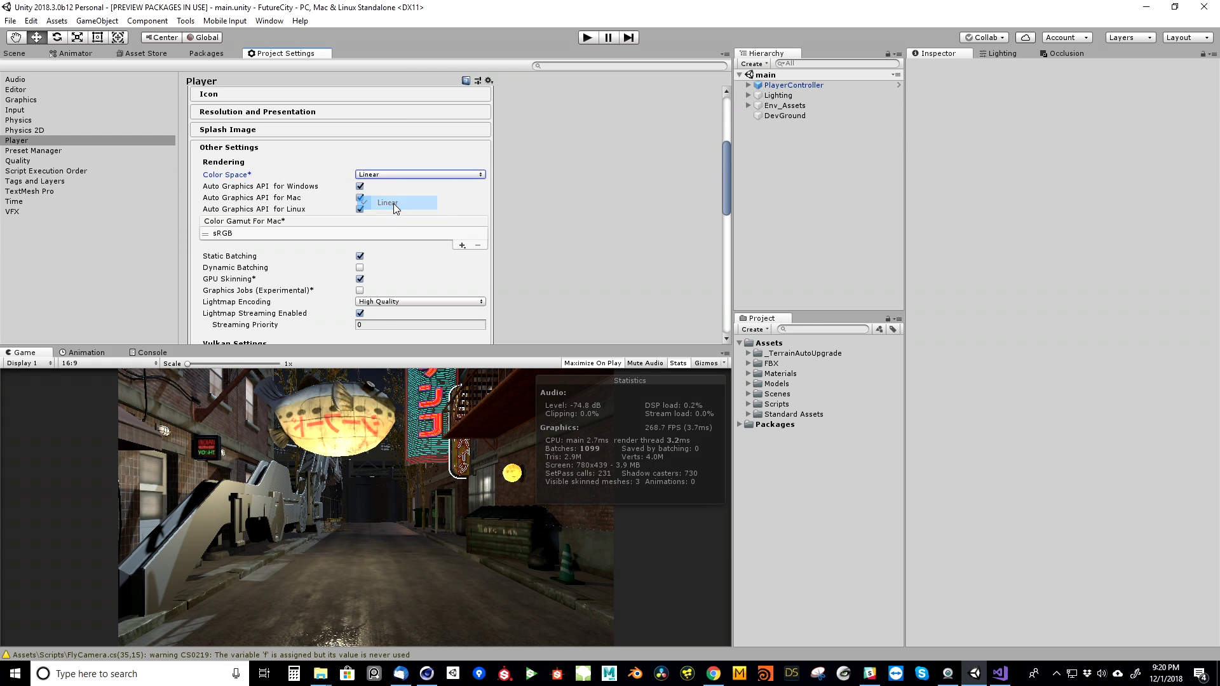
pyautogui.moveTo(726, 173); pyautogui.dragTo(718, 289)
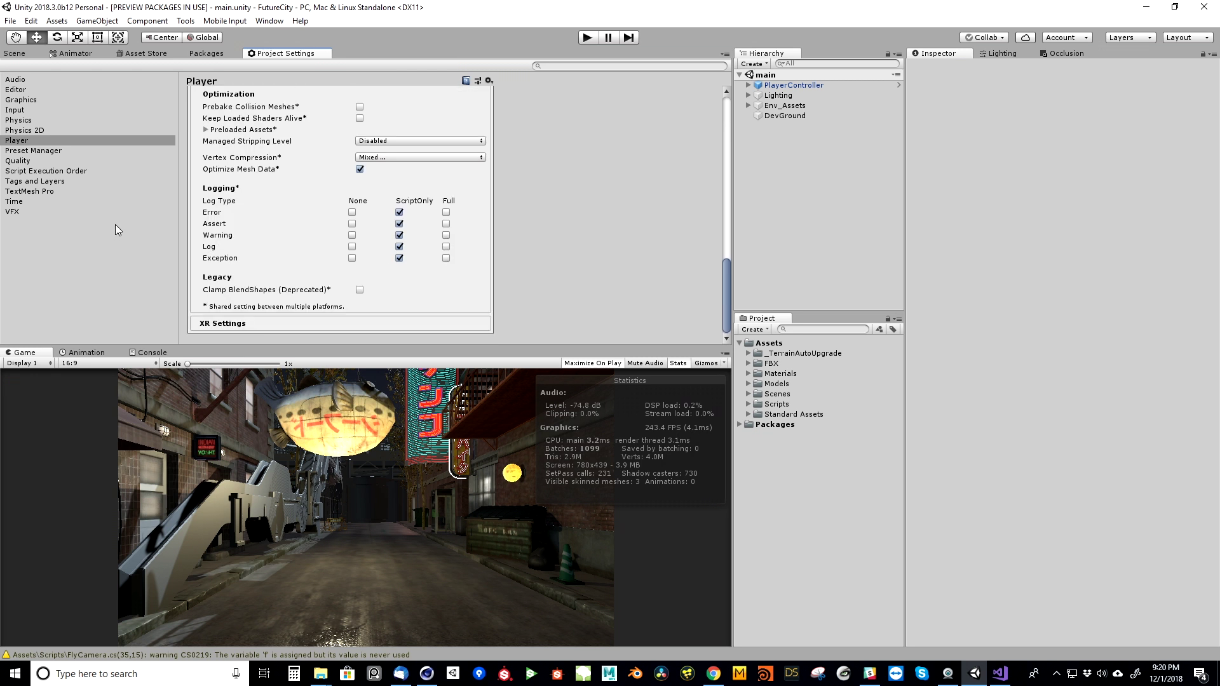
# - Check the Scriptable Render Pipeline Settings in the Graphics project settings and open the package list
pyautogui.click(24, 100)
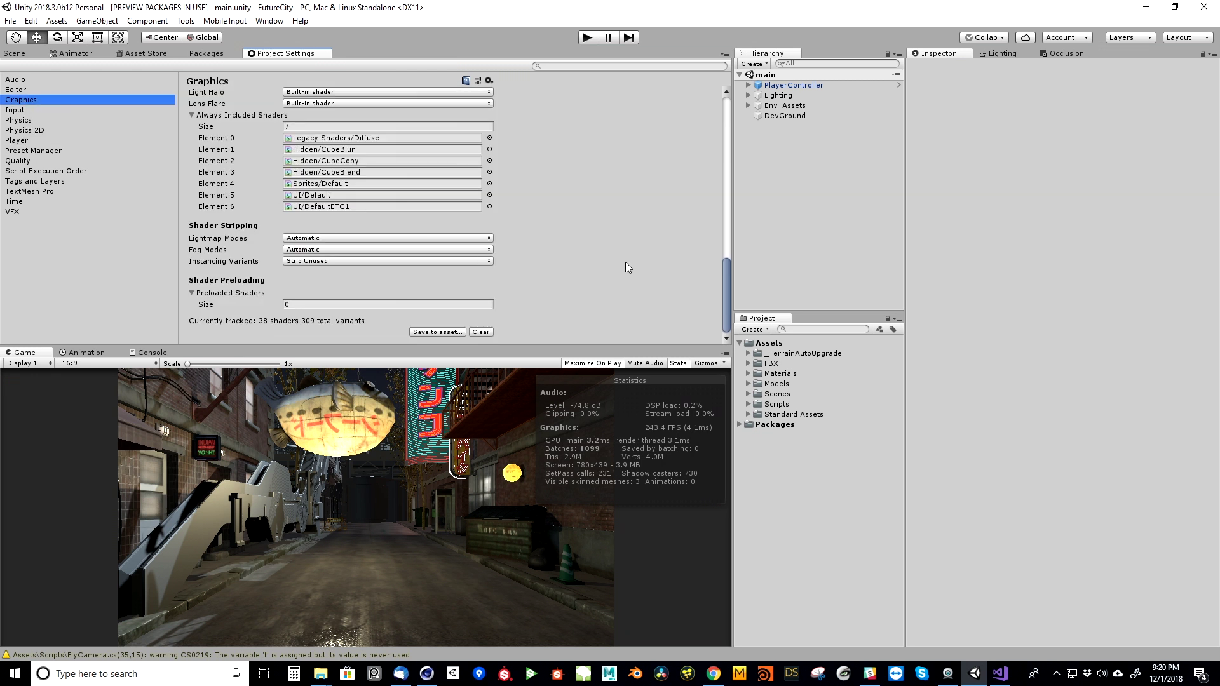
pyautogui.moveTo(726, 265); pyautogui.dragTo(726, 101)
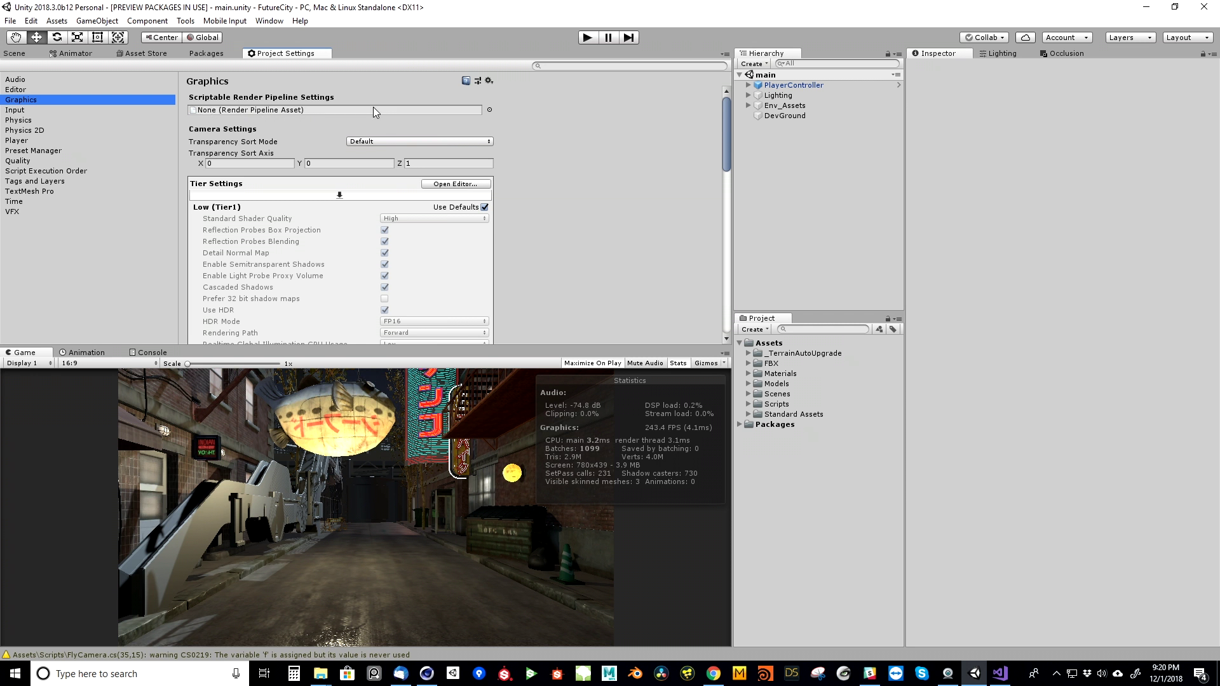
pyautogui.click(203, 56)
pyautogui.click(267, 22)
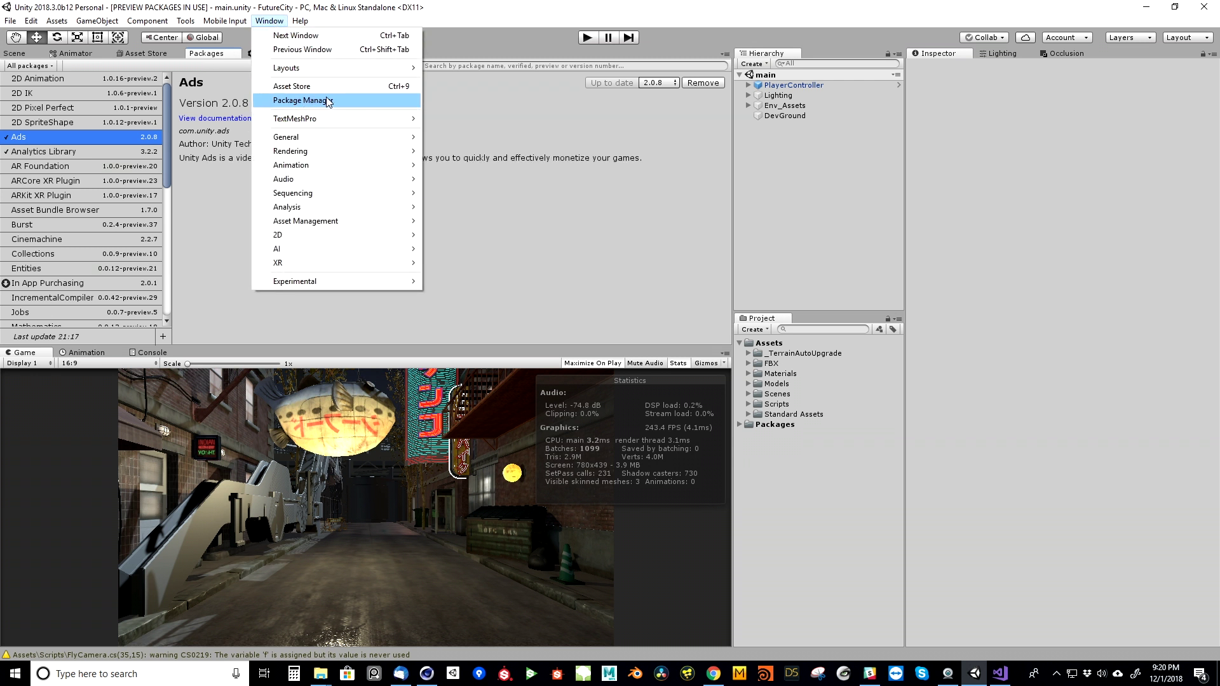
pyautogui.click(277, 22)
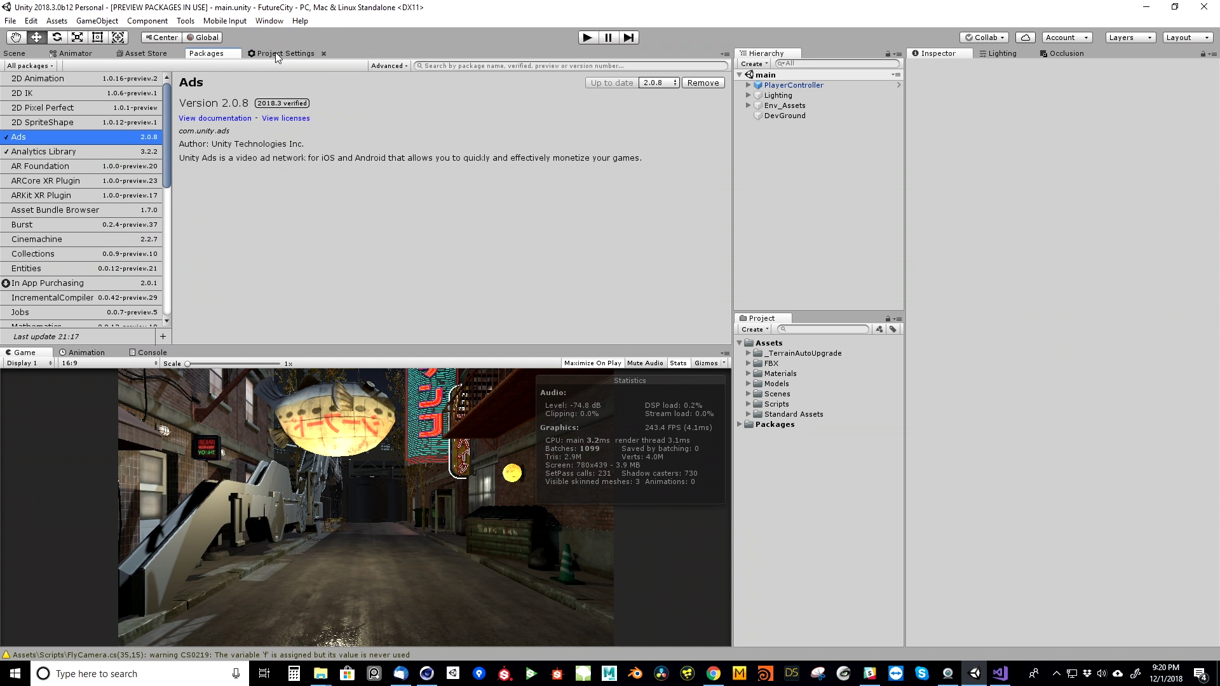
pyautogui.click(31, 21)
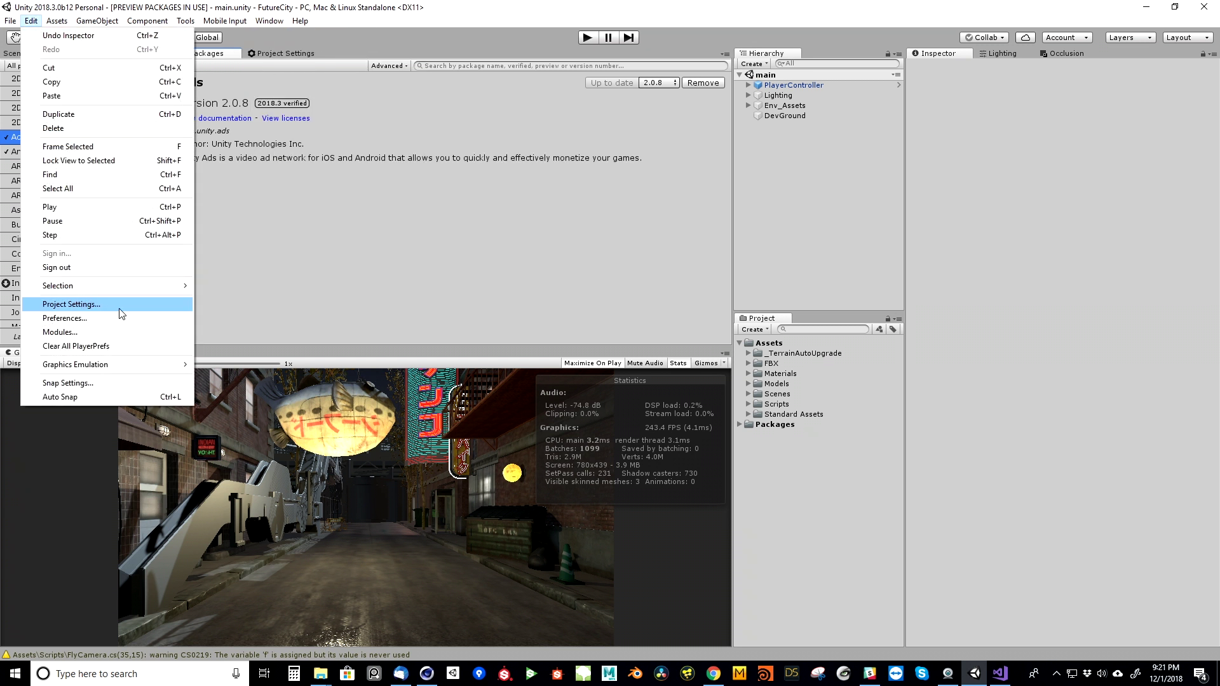
pyautogui.click(278, 26)
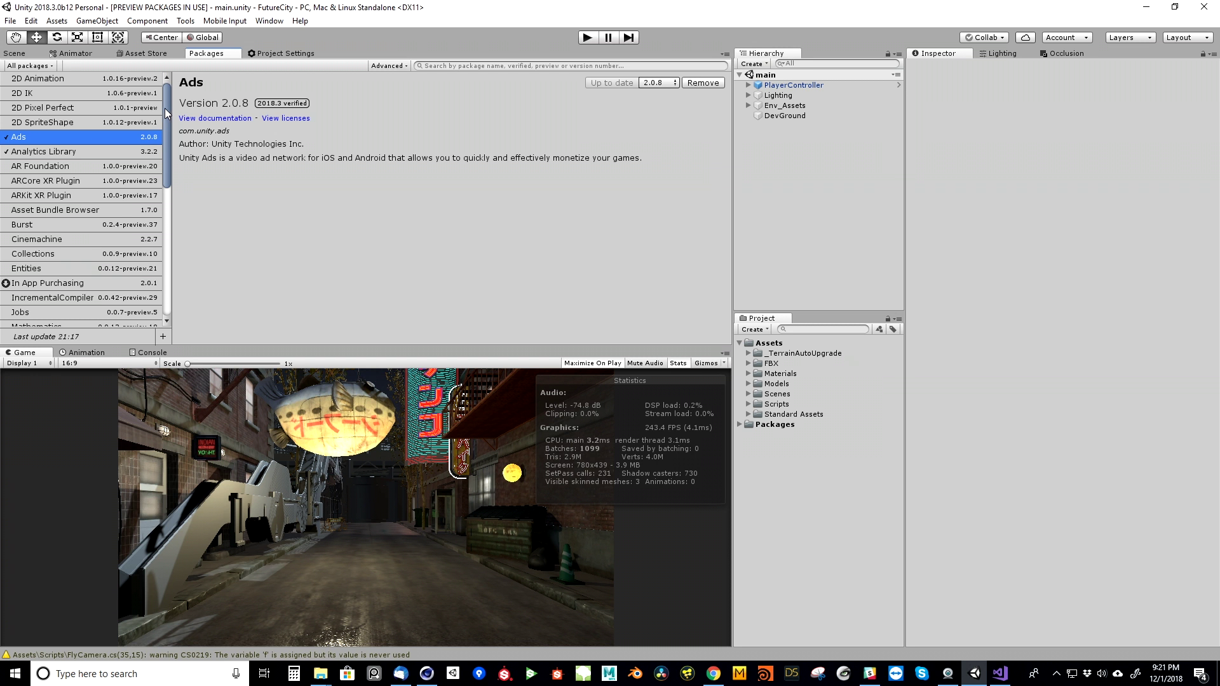
# - Find Render-Pipelines.High-Definition in the package list and install version 4.3.0
pyautogui.moveTo(165, 108); pyautogui.dragTo(163, 122)
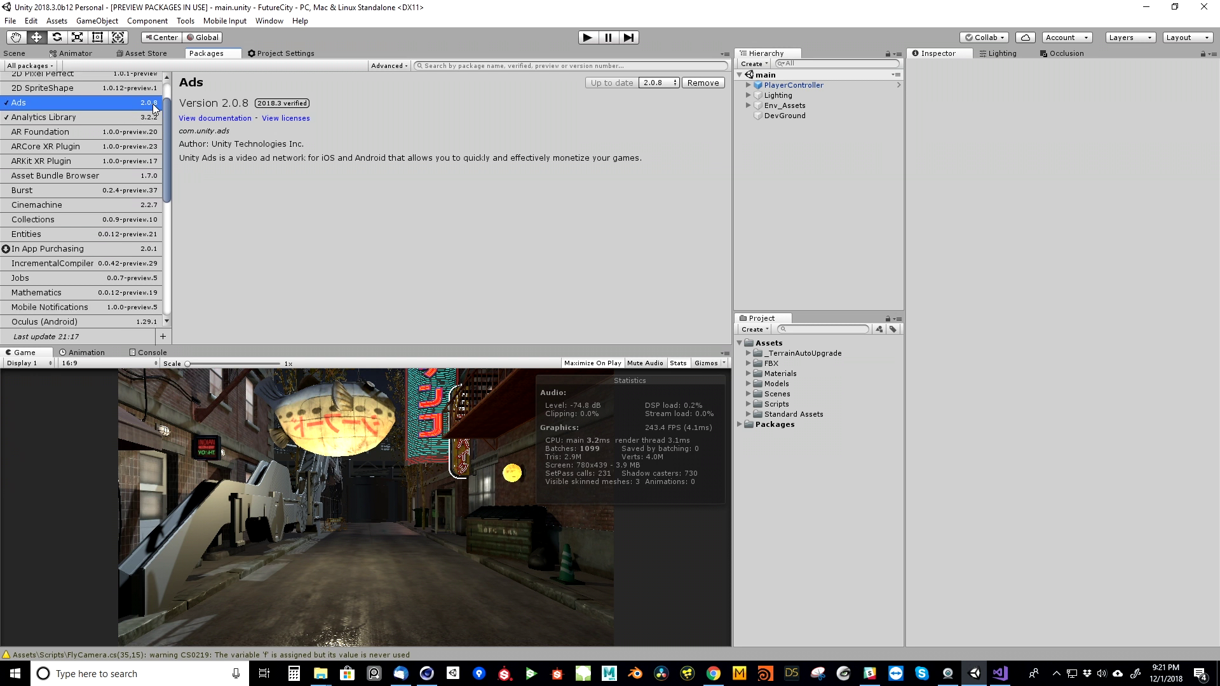
pyautogui.moveTo(166, 113); pyautogui.dragTo(165, 198)
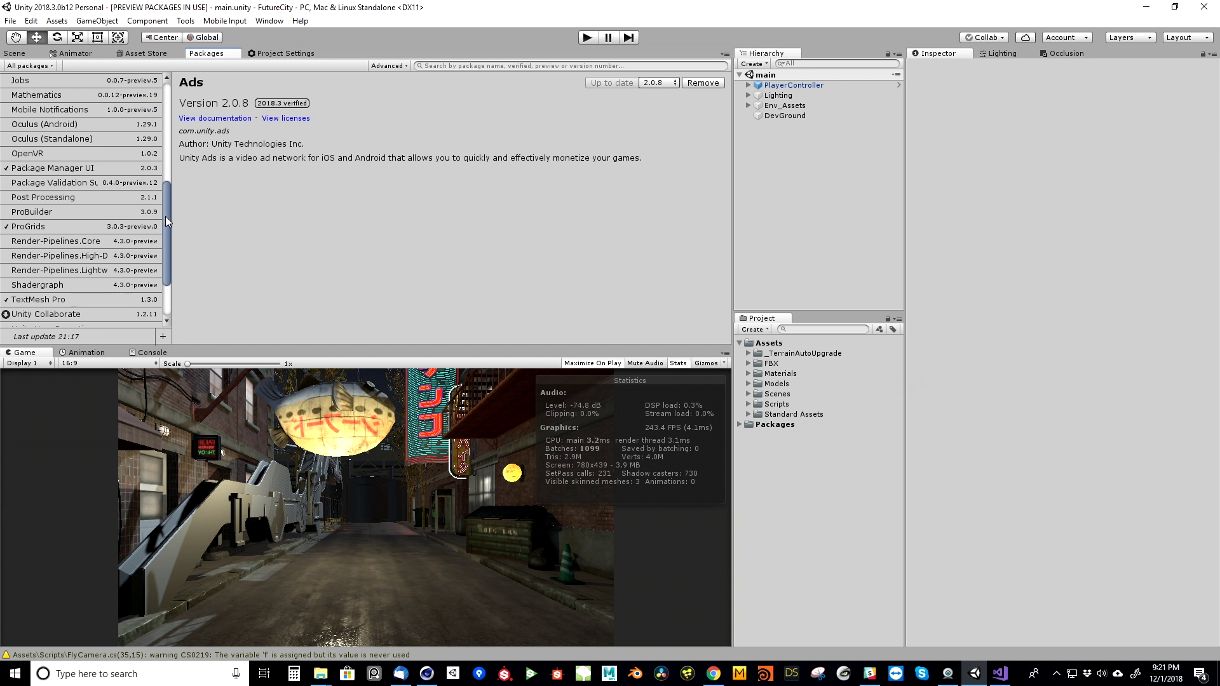
pyautogui.click(77, 257)
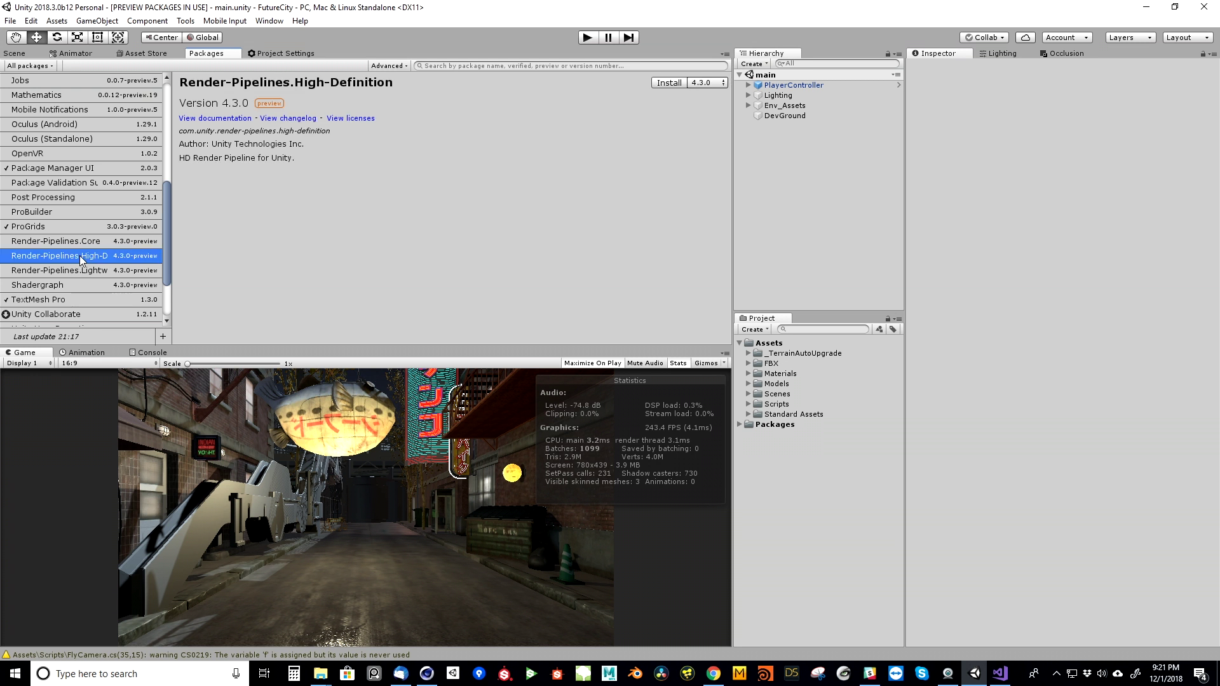
pyautogui.scroll(-1, 165, 214)
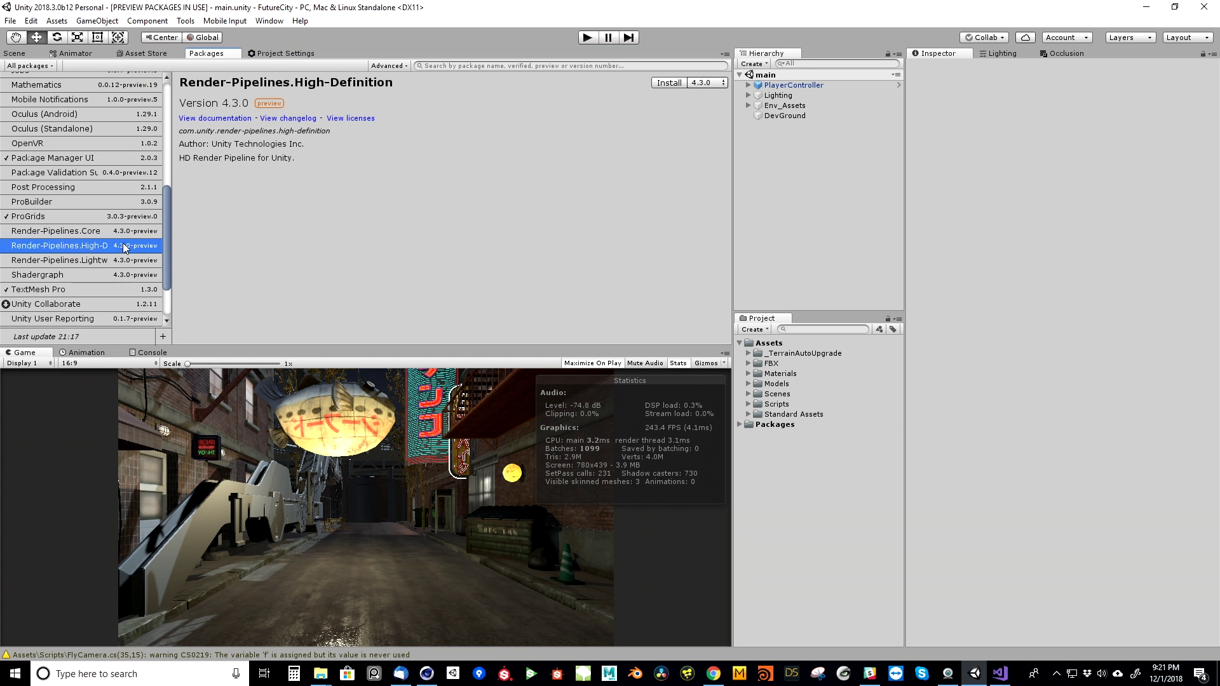
pyautogui.click(660, 85)
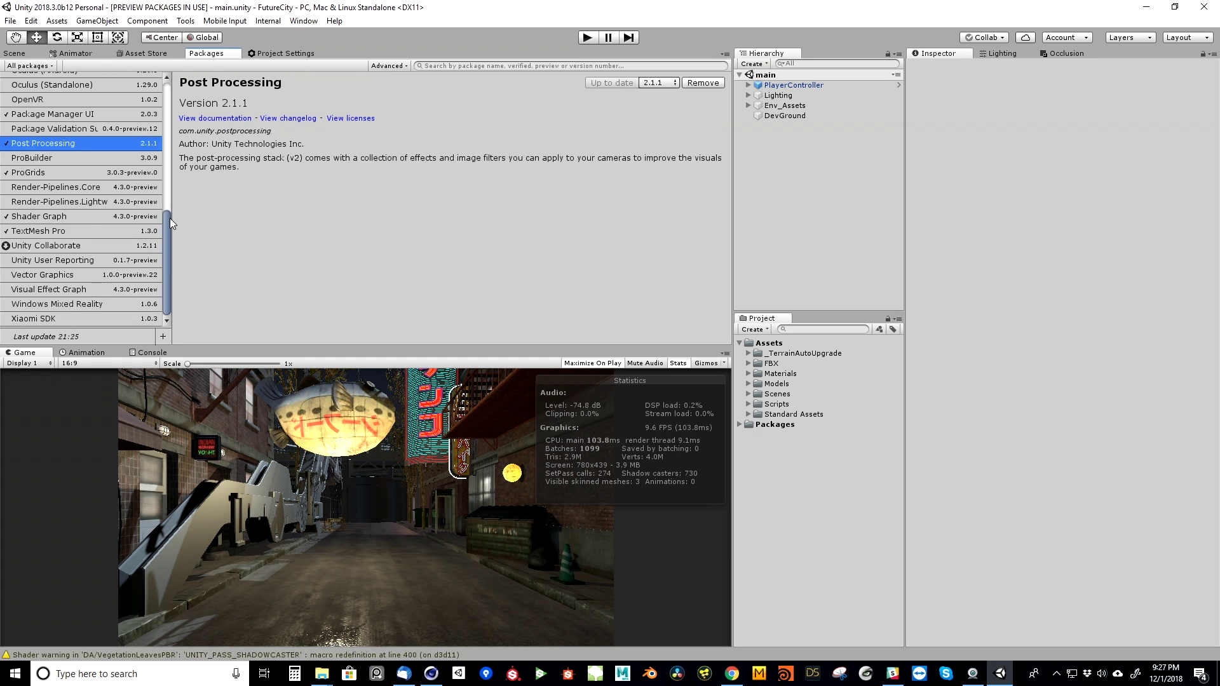
# - Look through the package list to verify which packages are installed, including High Definition RP
pyautogui.moveTo(166, 236); pyautogui.dragTo(162, 101)
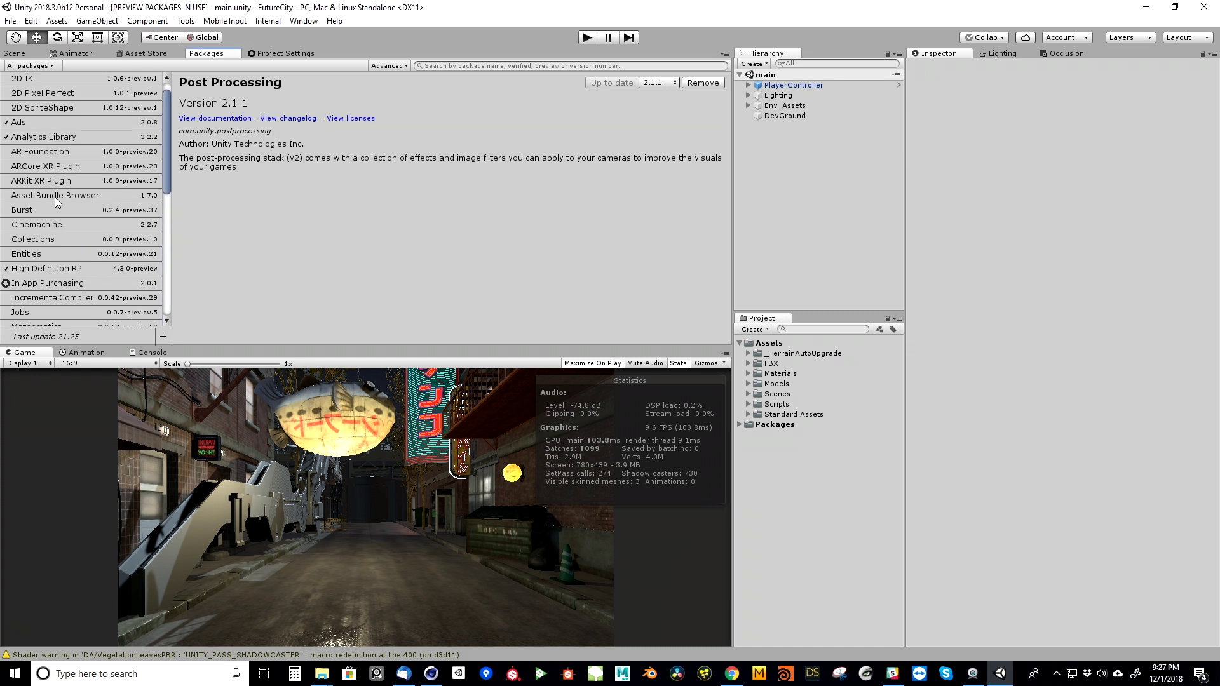
pyautogui.click(28, 167)
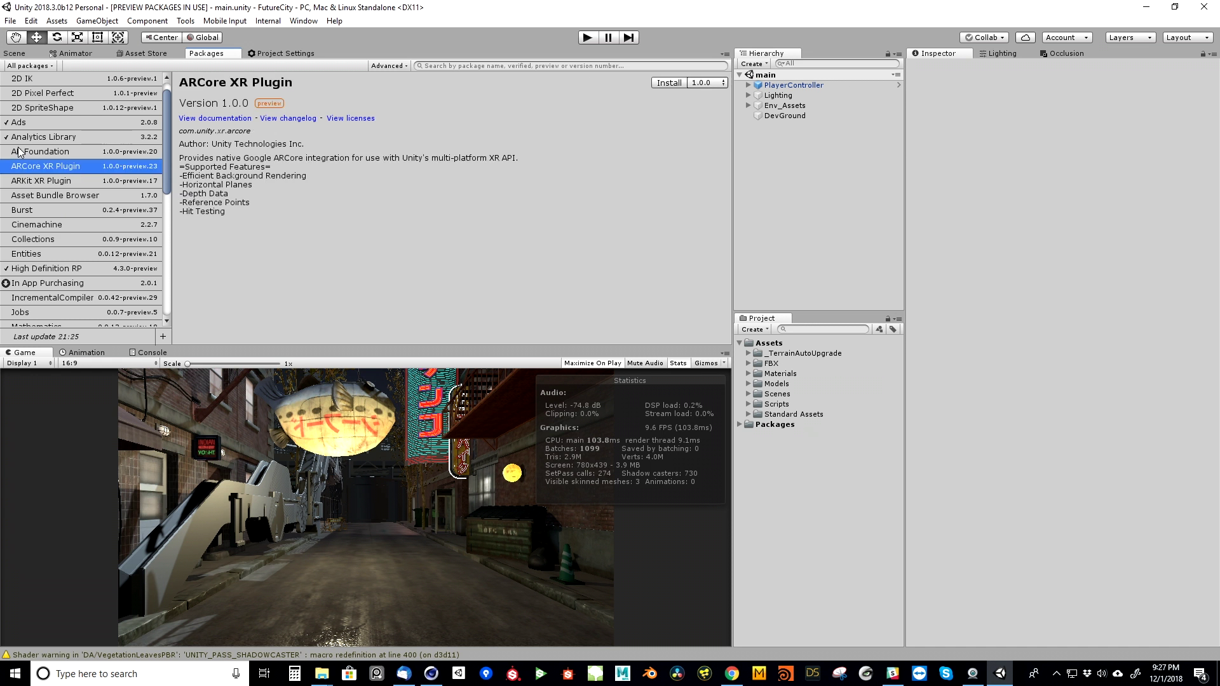
pyautogui.scroll(1, 96, 166)
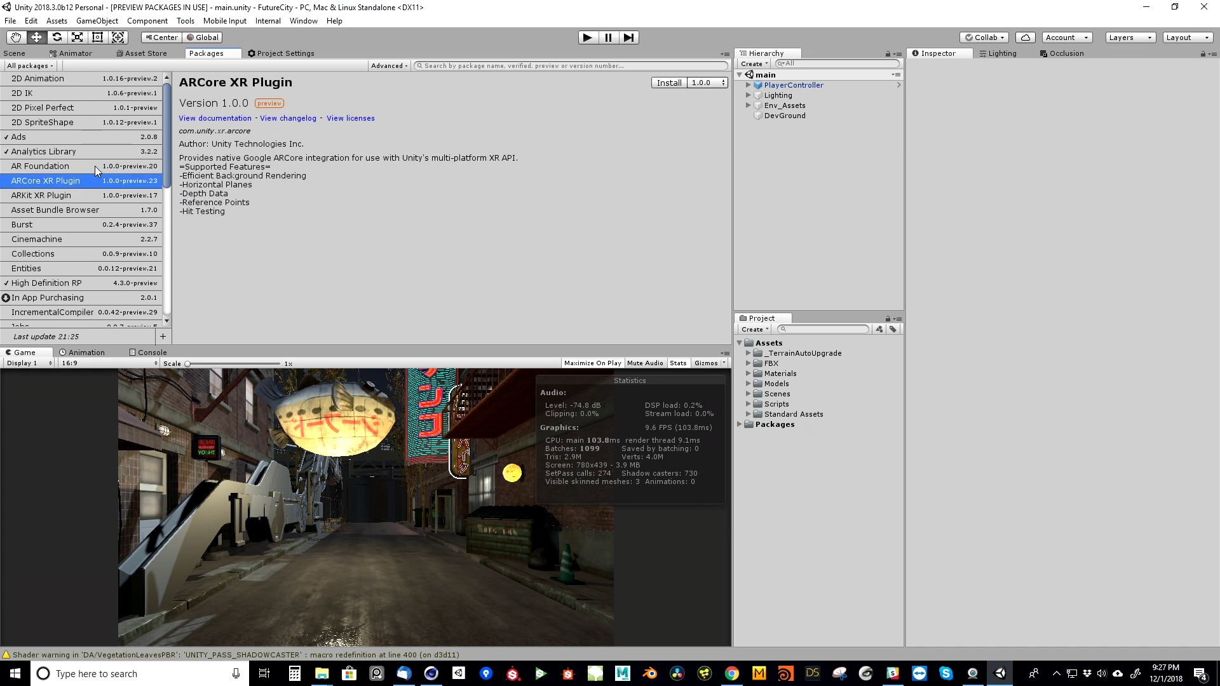
pyautogui.scroll(-3, 94, 166)
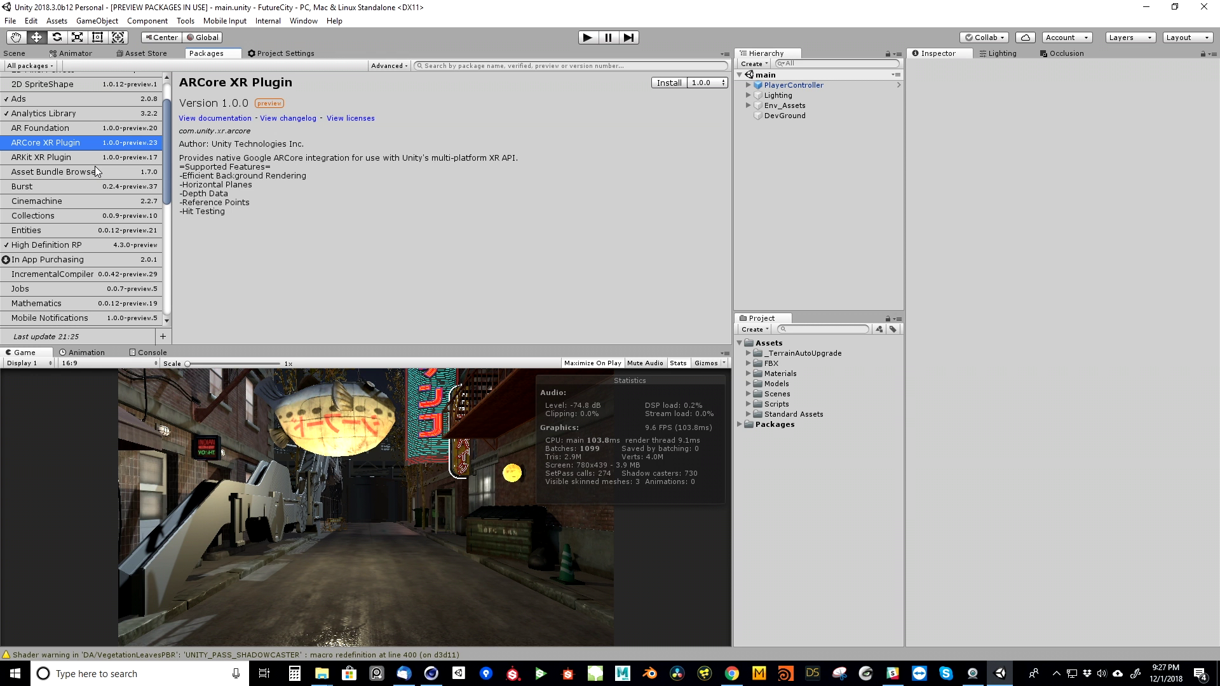
# - Return to the scene view and check for High Definition RP in the project's Packages folder
pyautogui.click(14, 52)
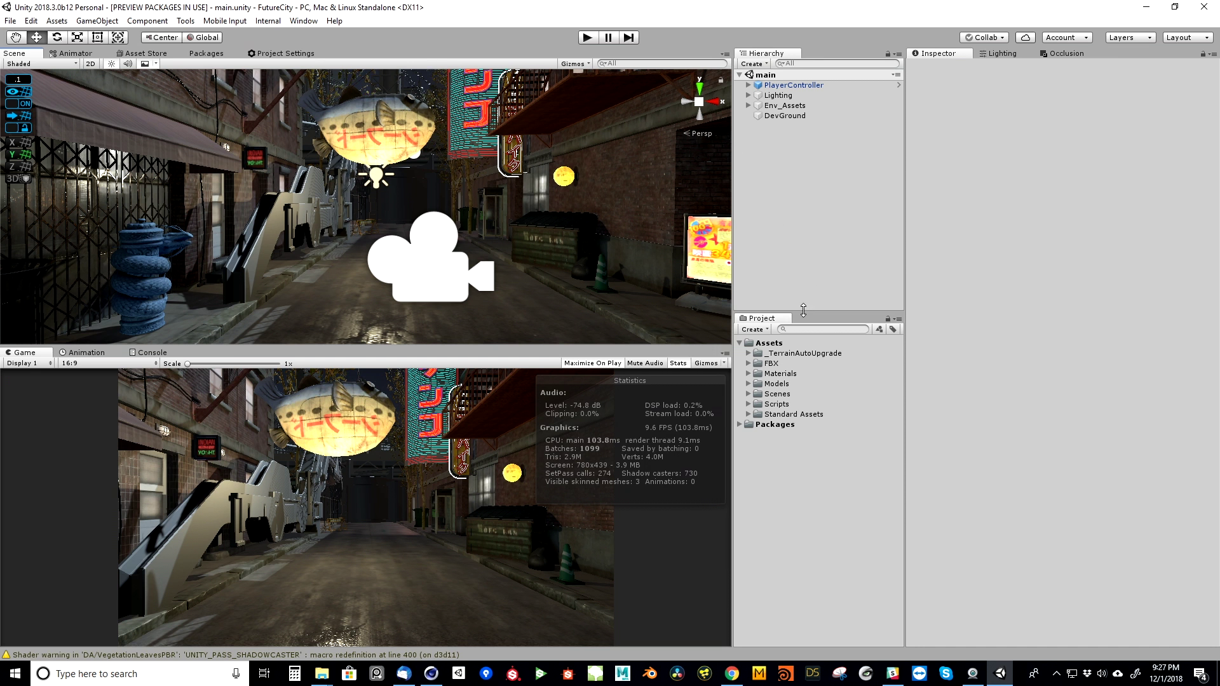
pyautogui.click(739, 424)
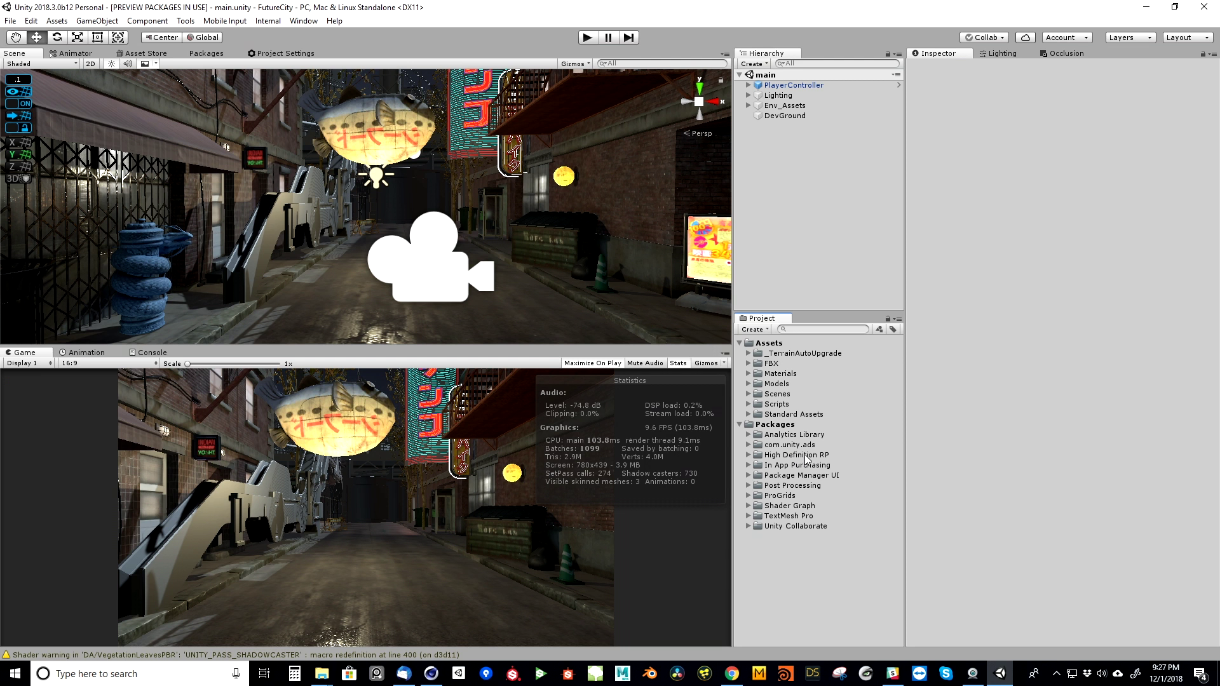
pyautogui.click(806, 455)
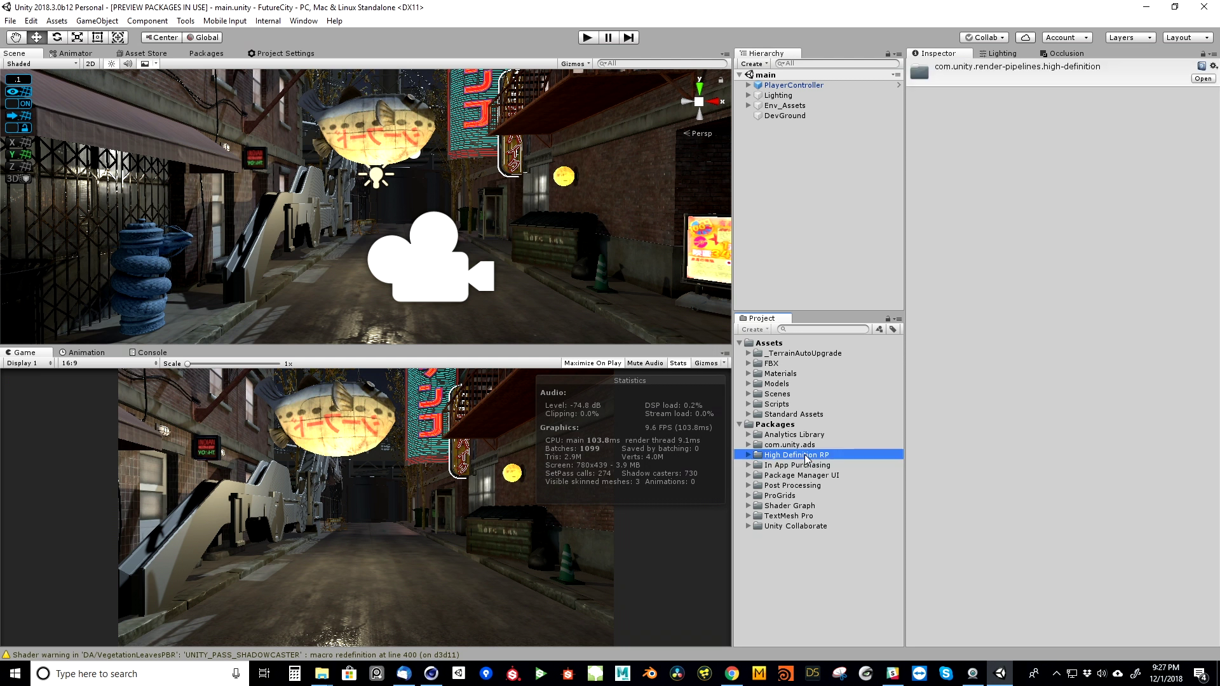
pyautogui.click(739, 425)
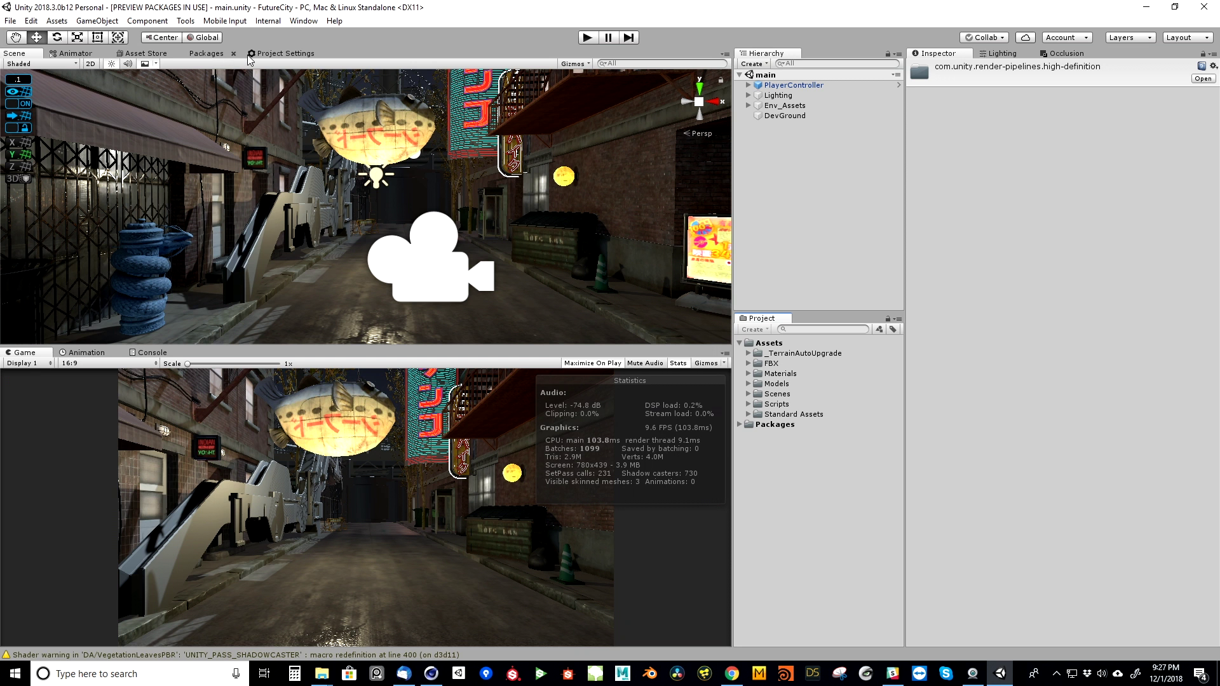
# - Check the Graphics settings for render pipeline assets available to the Scriptable Render Pipeline Settings
pyautogui.click(279, 54)
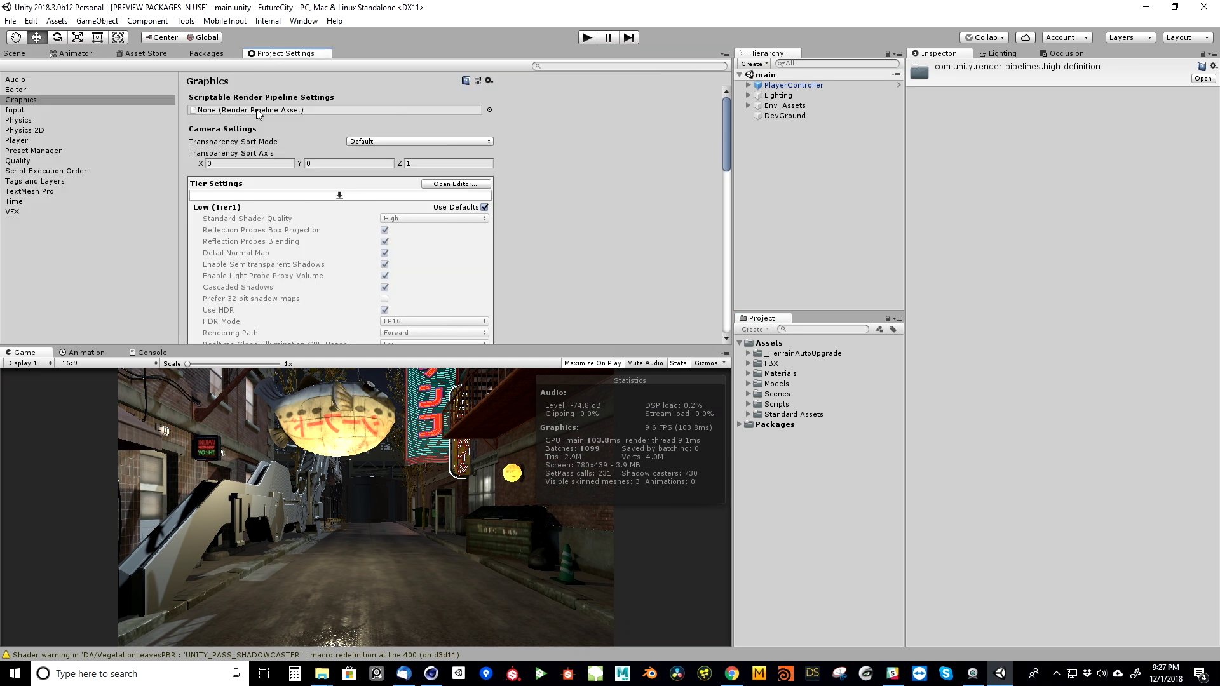
pyautogui.click(489, 109)
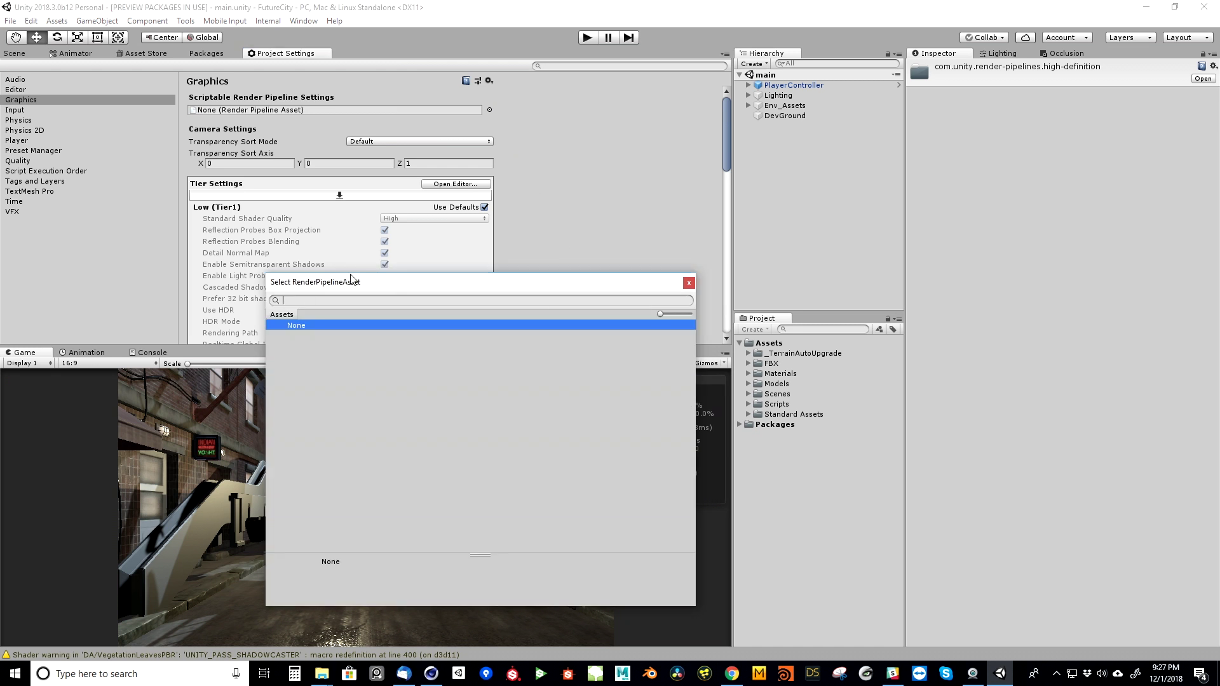
pyautogui.click(688, 282)
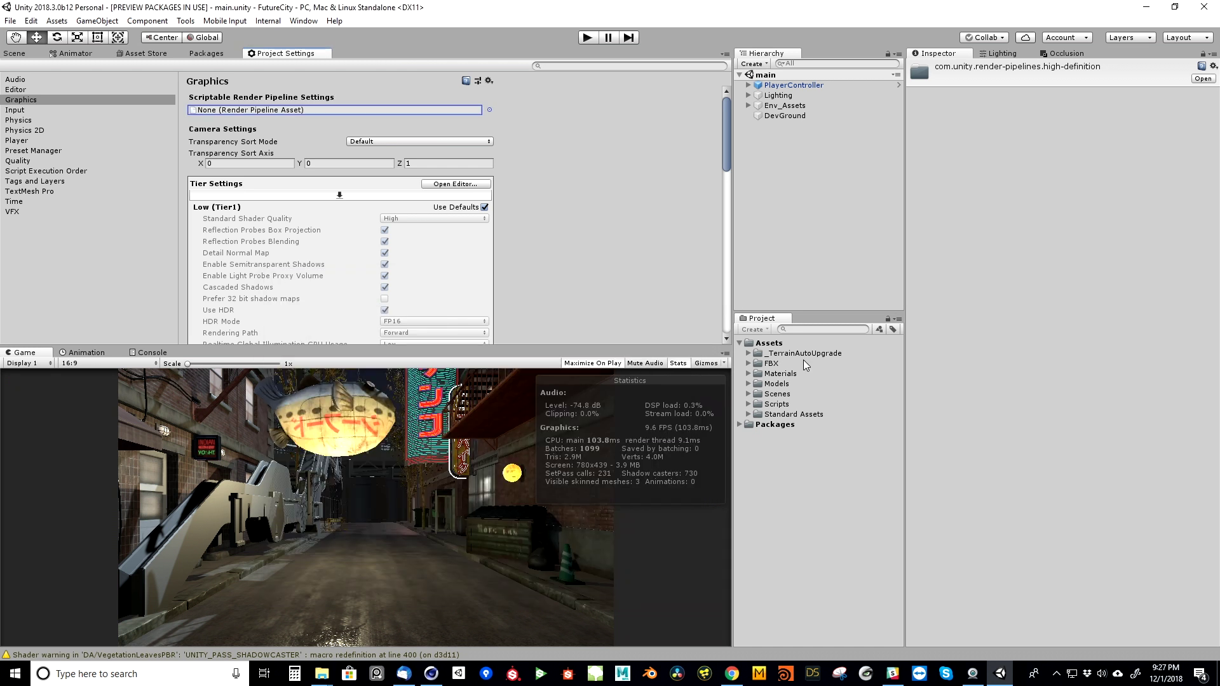
# - Create a High Definition Render Pipeline Asset in the Assets folder and name it AlleyWay_HDRenderPipelineAsset
pyautogui.rightClick(769, 344)
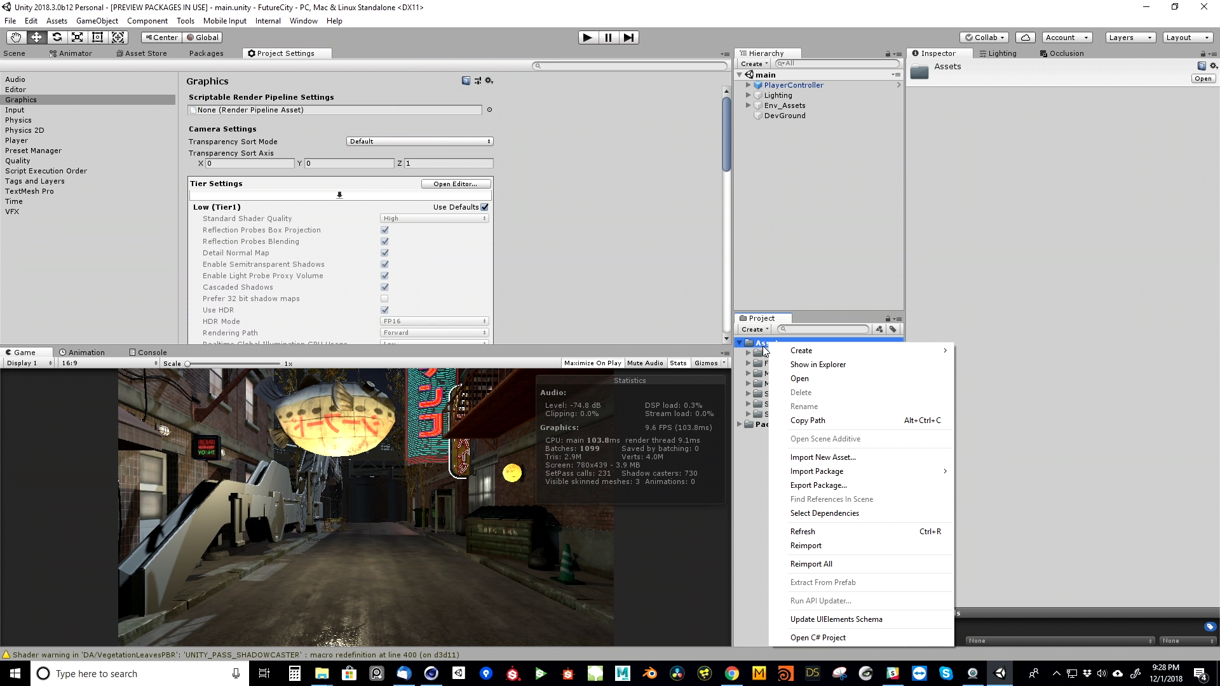
pyautogui.moveTo(806, 351)
pyautogui.moveTo(985, 349)
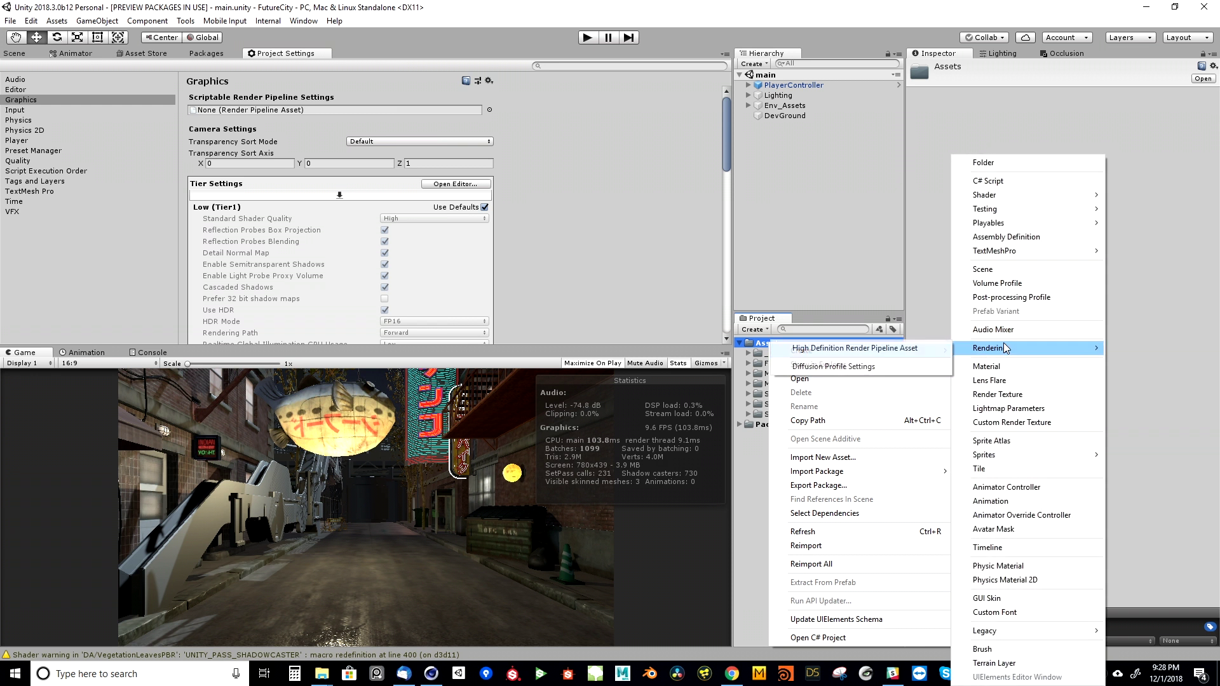
pyautogui.click(883, 350)
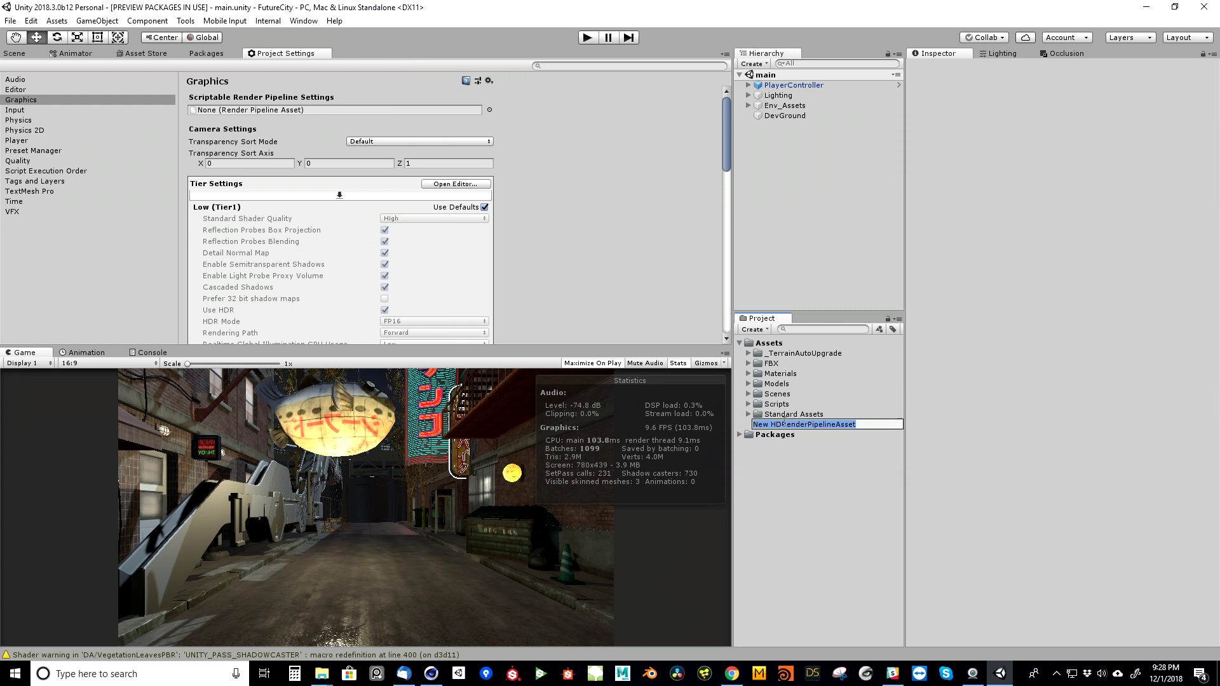
pyautogui.moveTo(771, 424); pyautogui.dragTo(752, 424)
pyautogui.write('AlleyWay_')
pyautogui.press('Return')
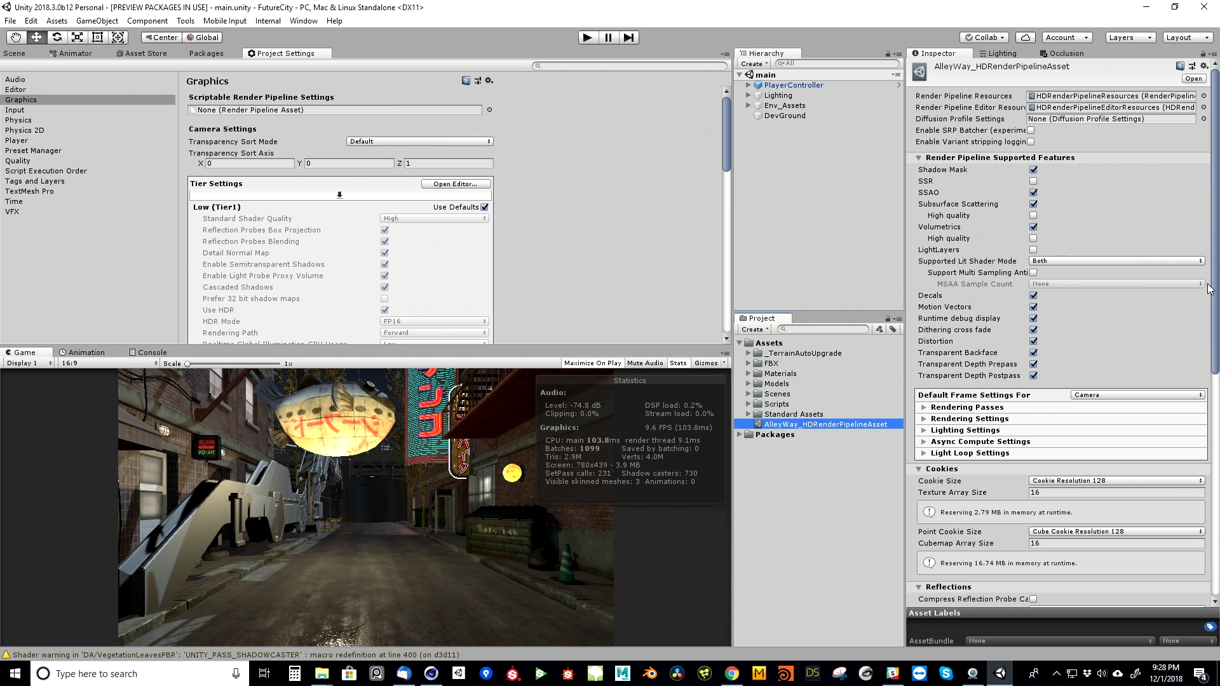
# - Review the supported features, default frame settings, cookies and reflections of AlleyWay_HDRenderPipelineAsset
pyautogui.scroll(-2, 1209, 287)
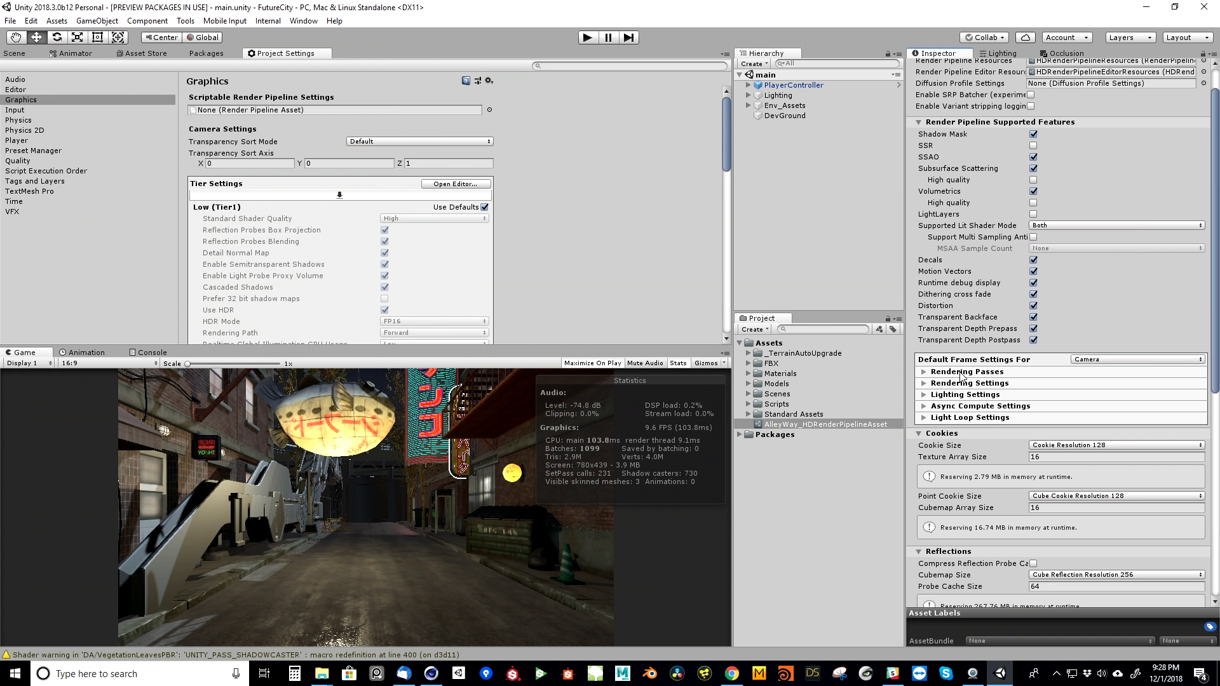
pyautogui.moveTo(1215, 345); pyautogui.dragTo(1215, 383)
pyautogui.moveTo(1216, 438); pyautogui.dragTo(1214, 319)
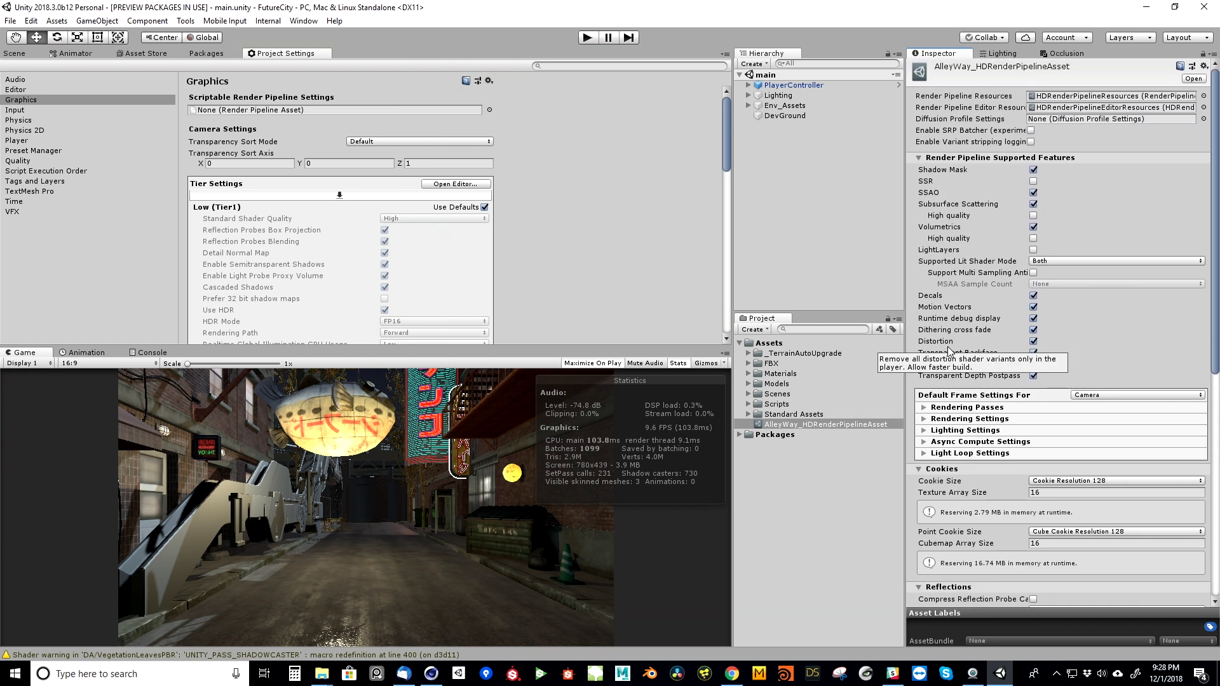
# - Assign AlleyWay_HDRenderPipelineAsset as the project's Scriptable Render Pipeline and inspect the alley in the scene view
pyautogui.moveTo(776, 429); pyautogui.dragTo(386, 97)
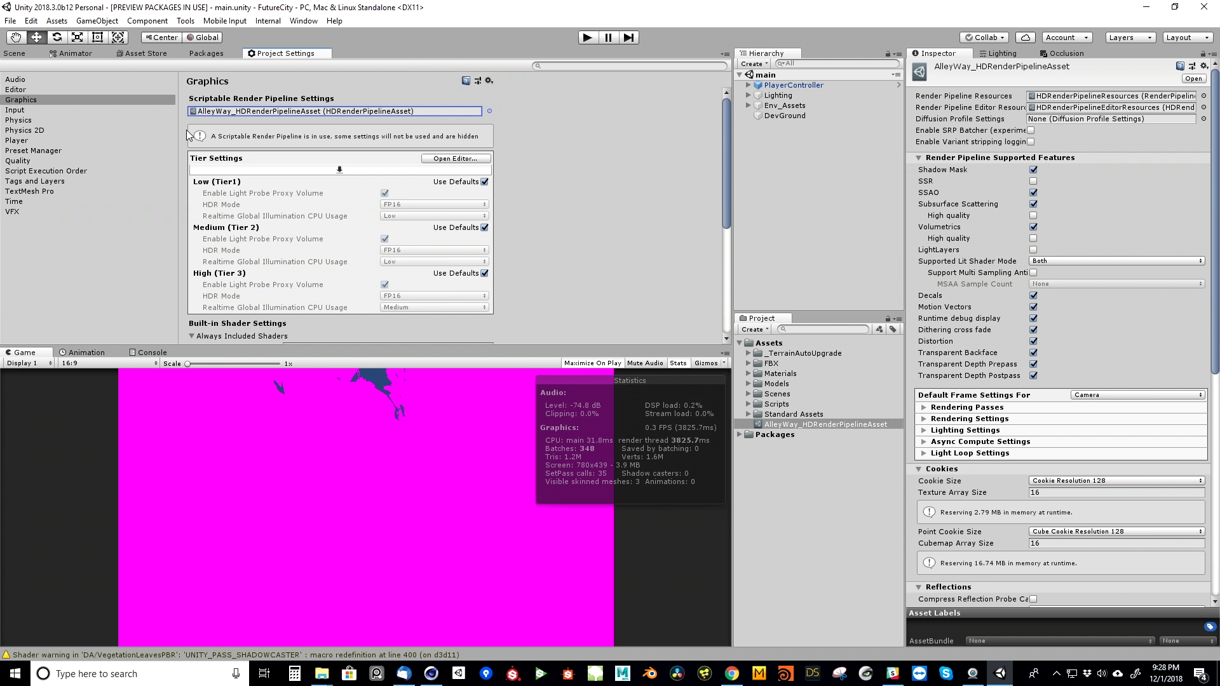
pyautogui.click(18, 56)
pyautogui.moveTo(383, 152); pyautogui.dragTo(346, 219, button='right')
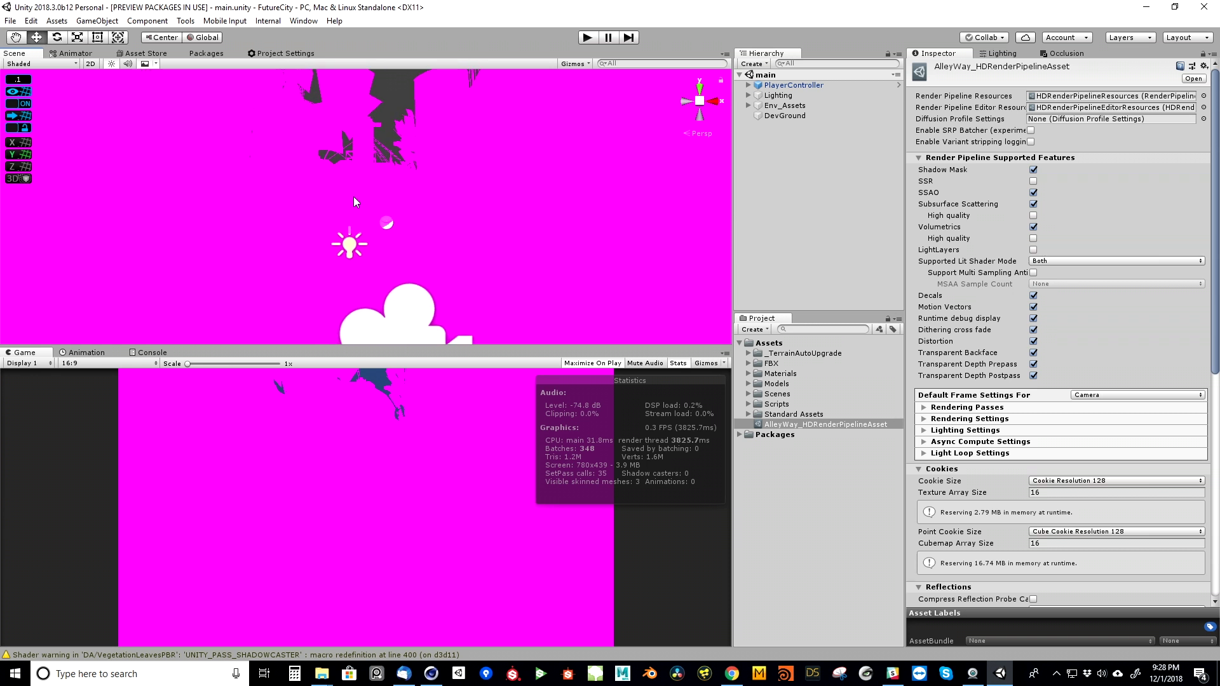
# - Upgrade all project materials to High Definition Materials, accepting that the existing materials are overwritten
pyautogui.click(807, 171)
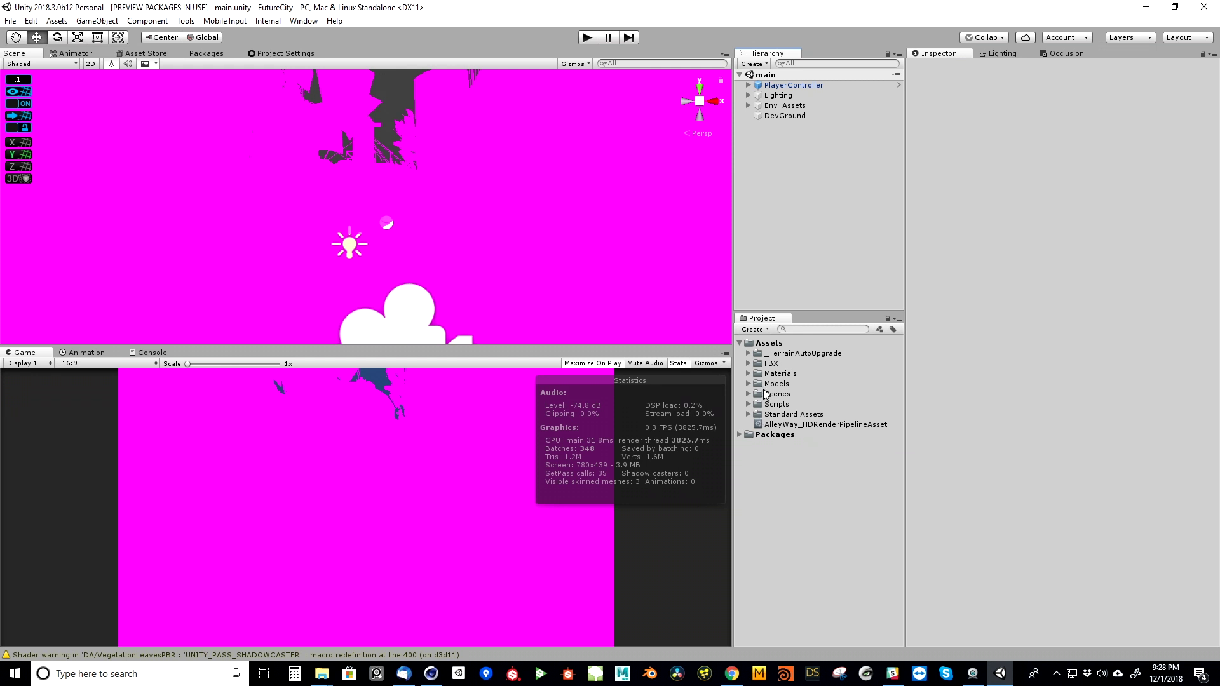
pyautogui.moveTo(501, 248); pyautogui.dragTo(462, 196, button='right')
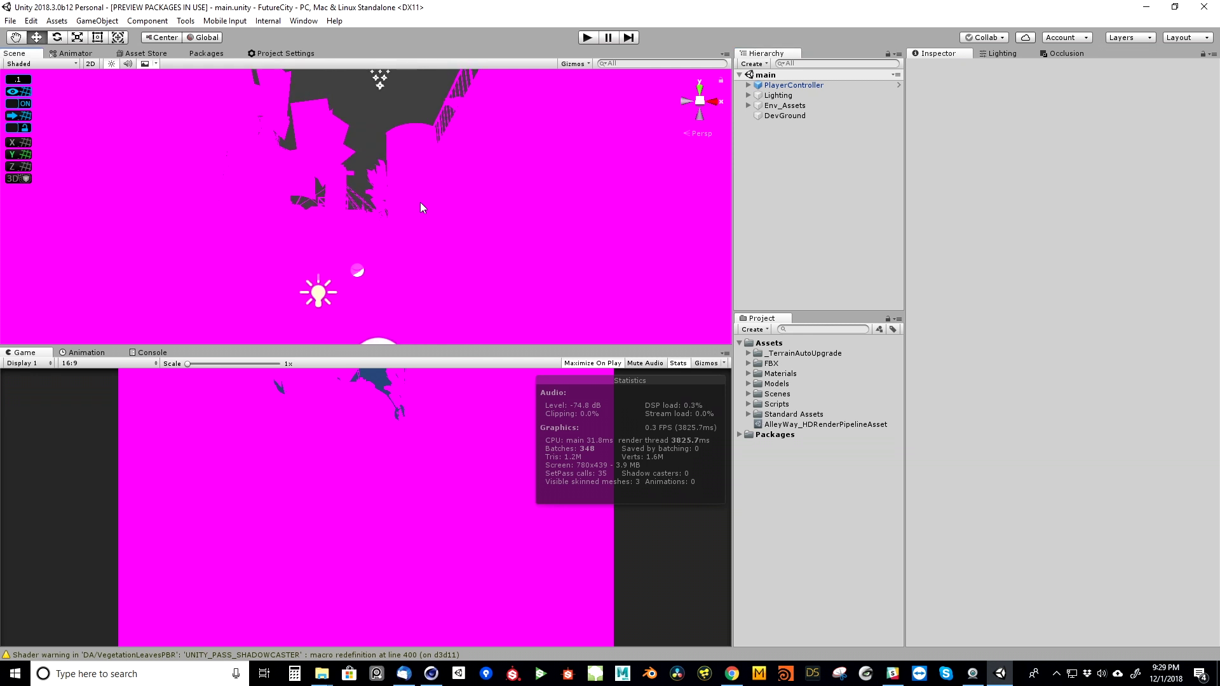
pyautogui.click(32, 21)
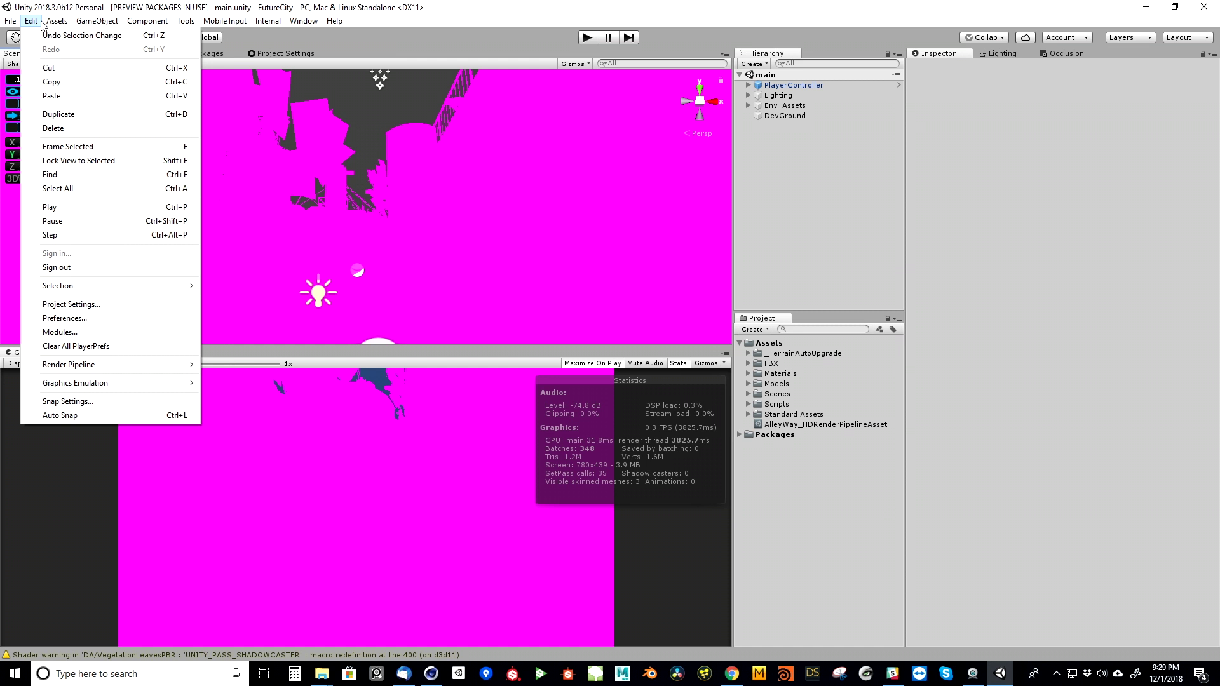
pyautogui.click(64, 22)
pyautogui.click(82, 22)
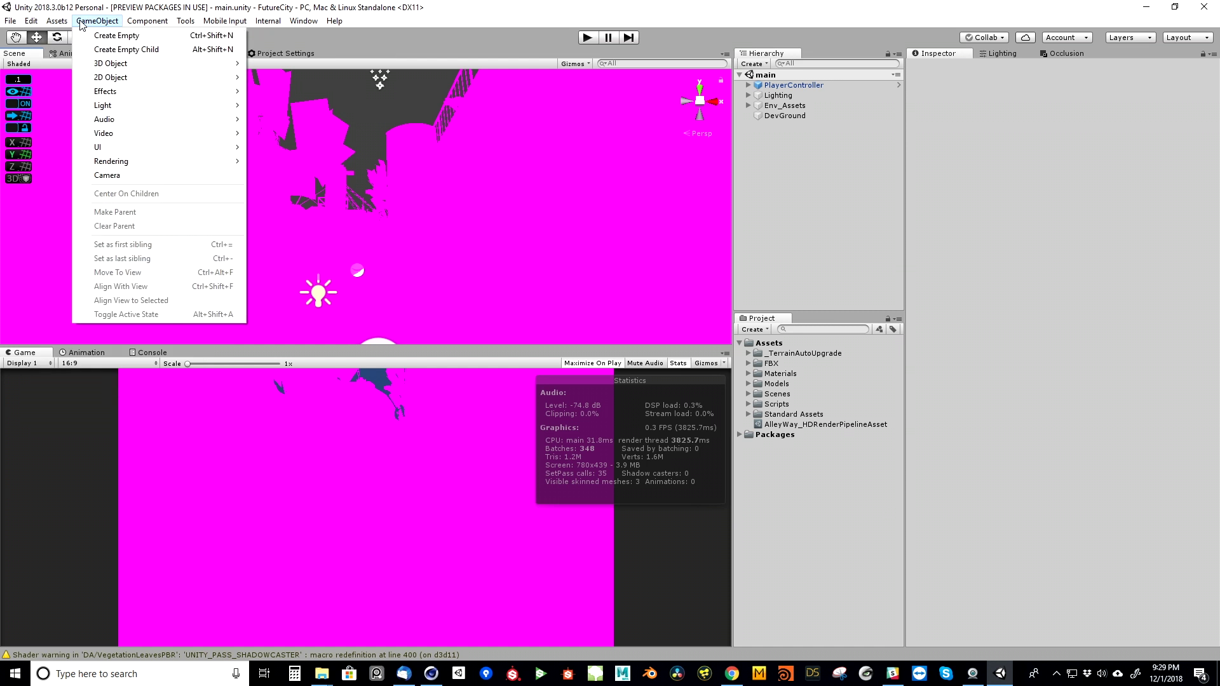
pyautogui.click(32, 21)
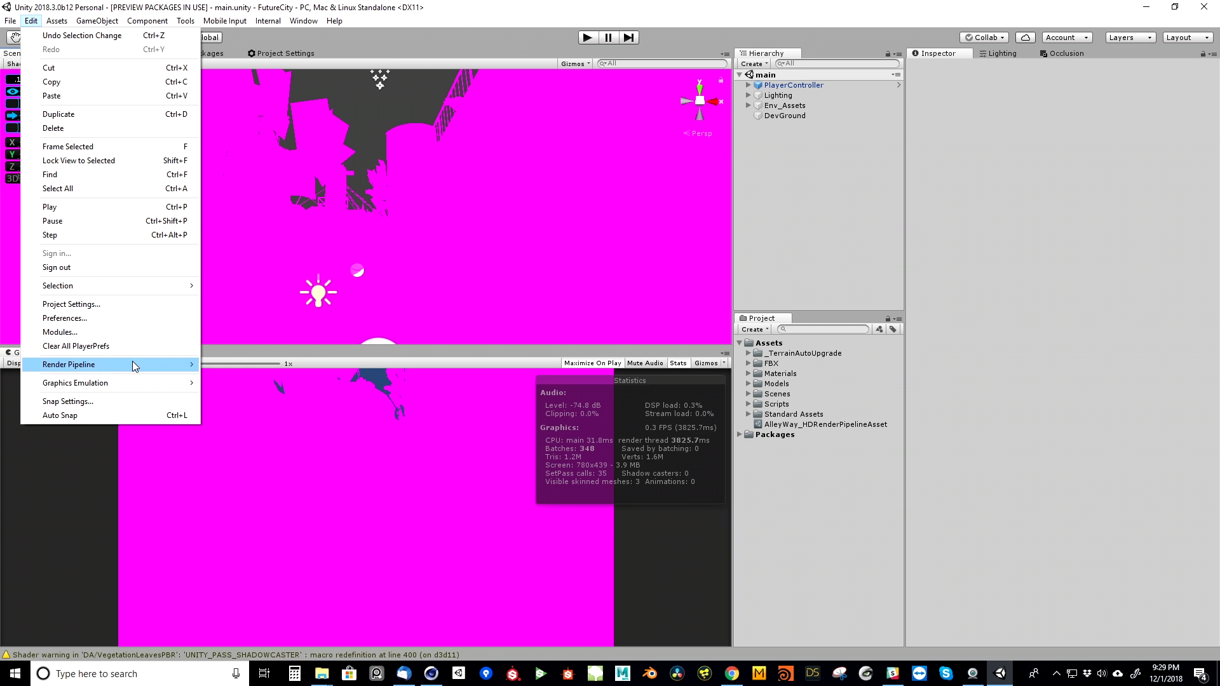
pyautogui.moveTo(132, 363)
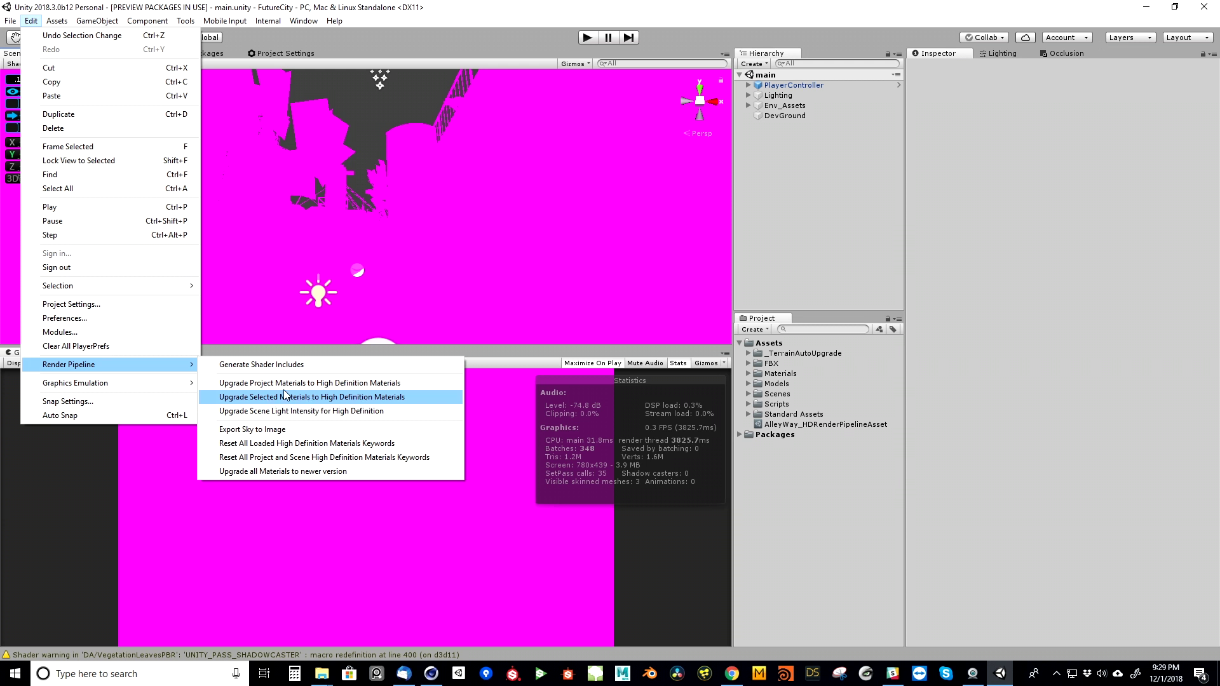
pyautogui.click(383, 383)
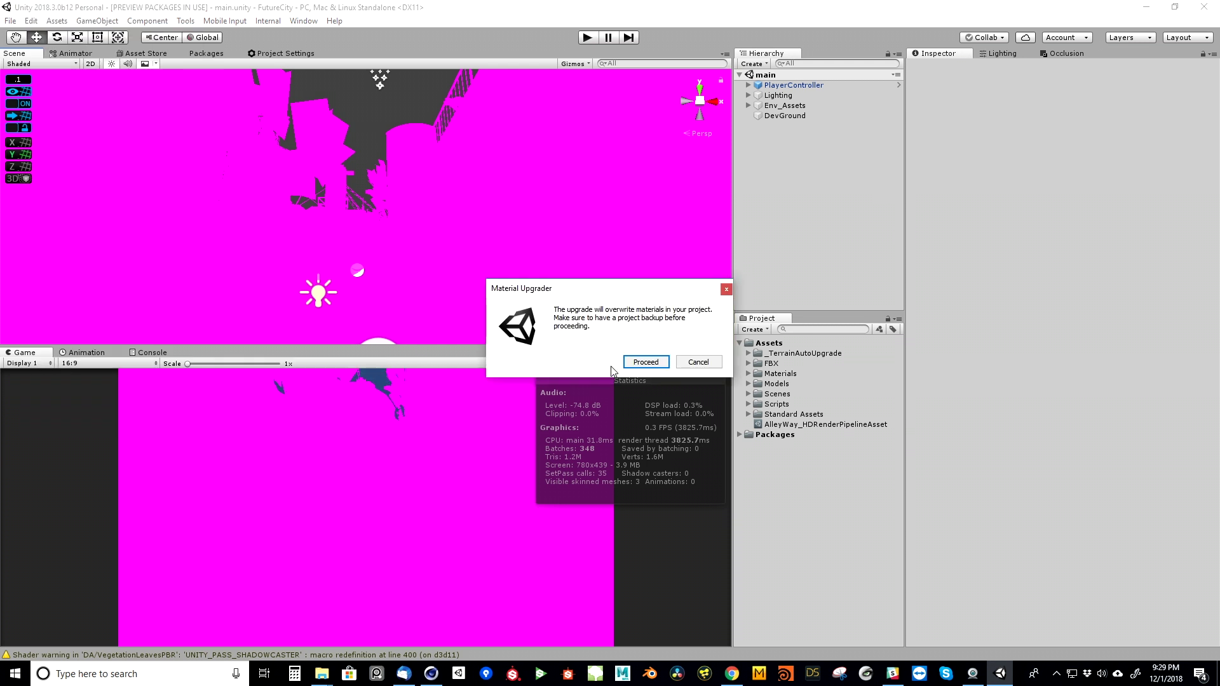
pyautogui.click(646, 361)
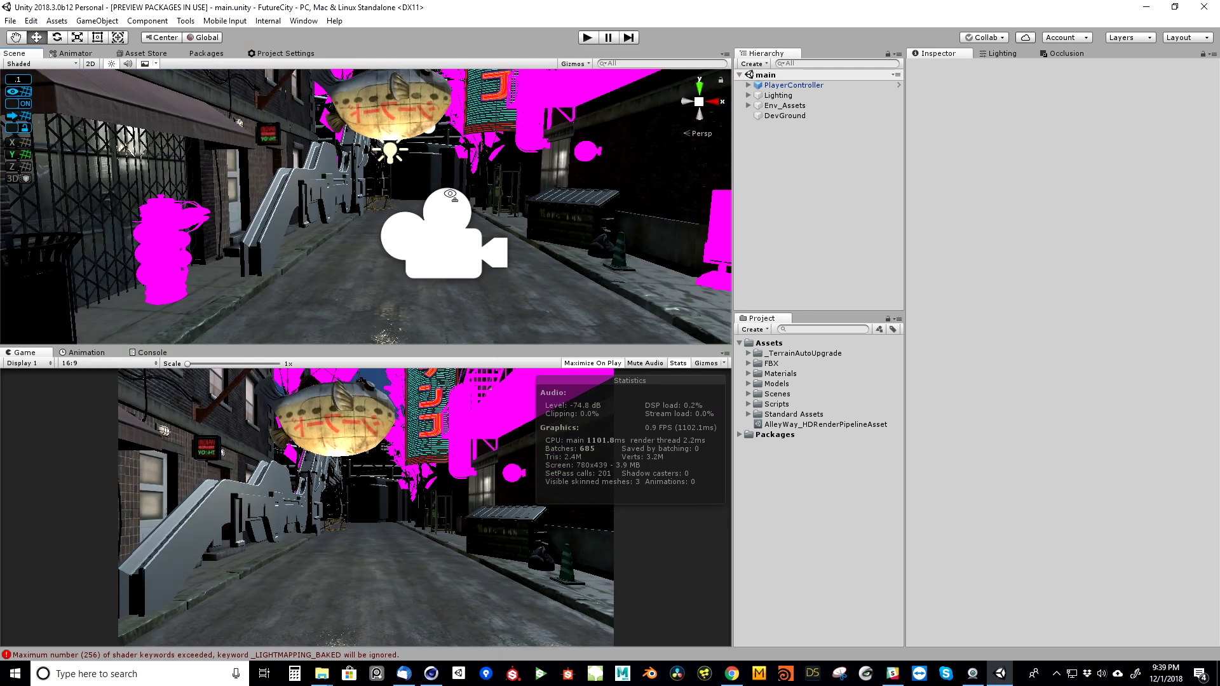
# - Compare the material and shader on the correctly rendered steel pylon with those on the neighbouring magenta pylons
pyautogui.moveTo(210, 168); pyautogui.dragTo(489, 231, button='right')
pyautogui.press('w')
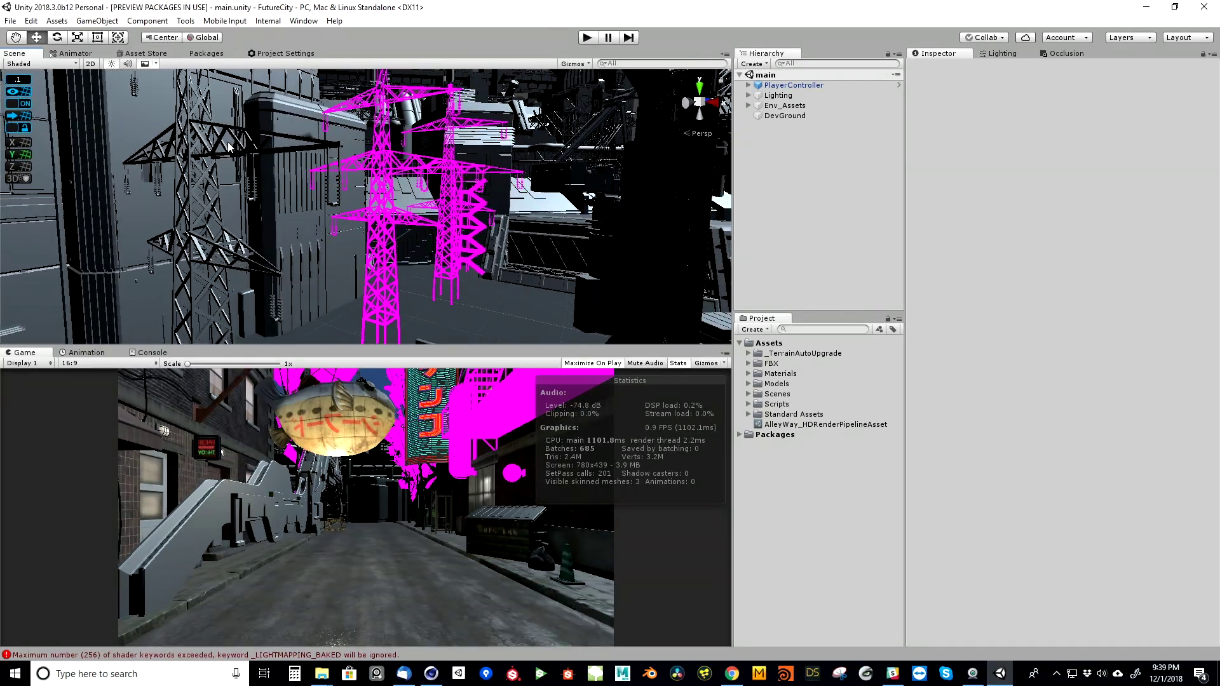
pyautogui.click(192, 127)
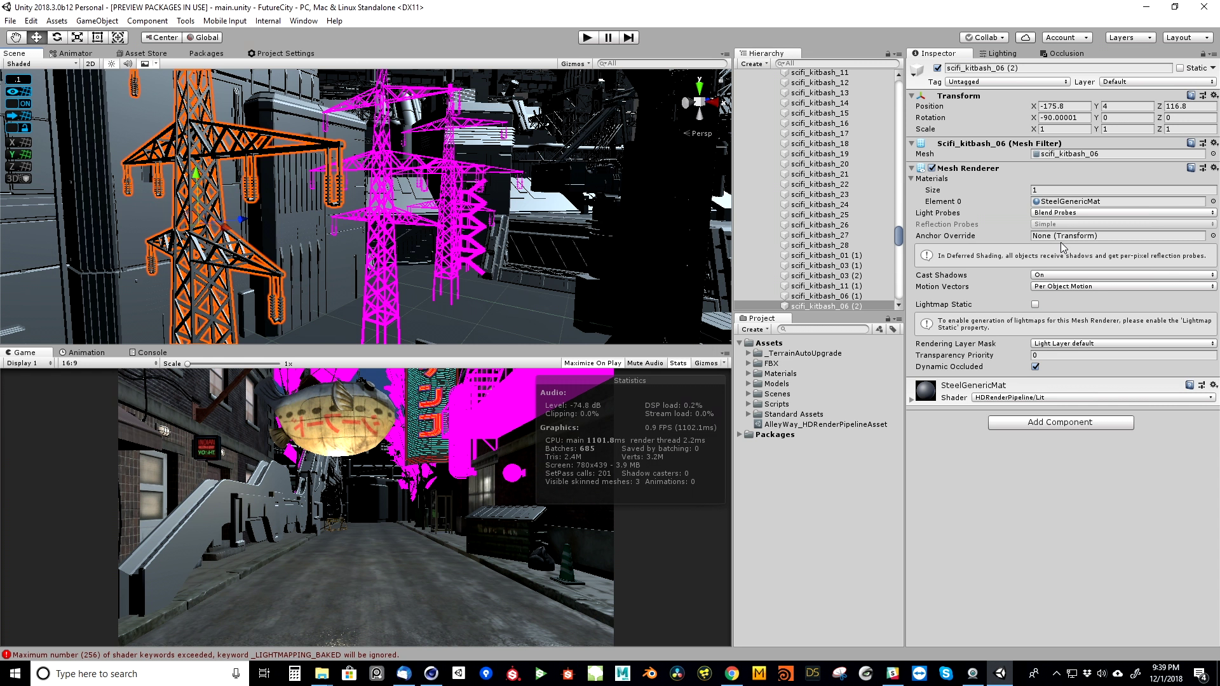
pyautogui.click(1061, 201)
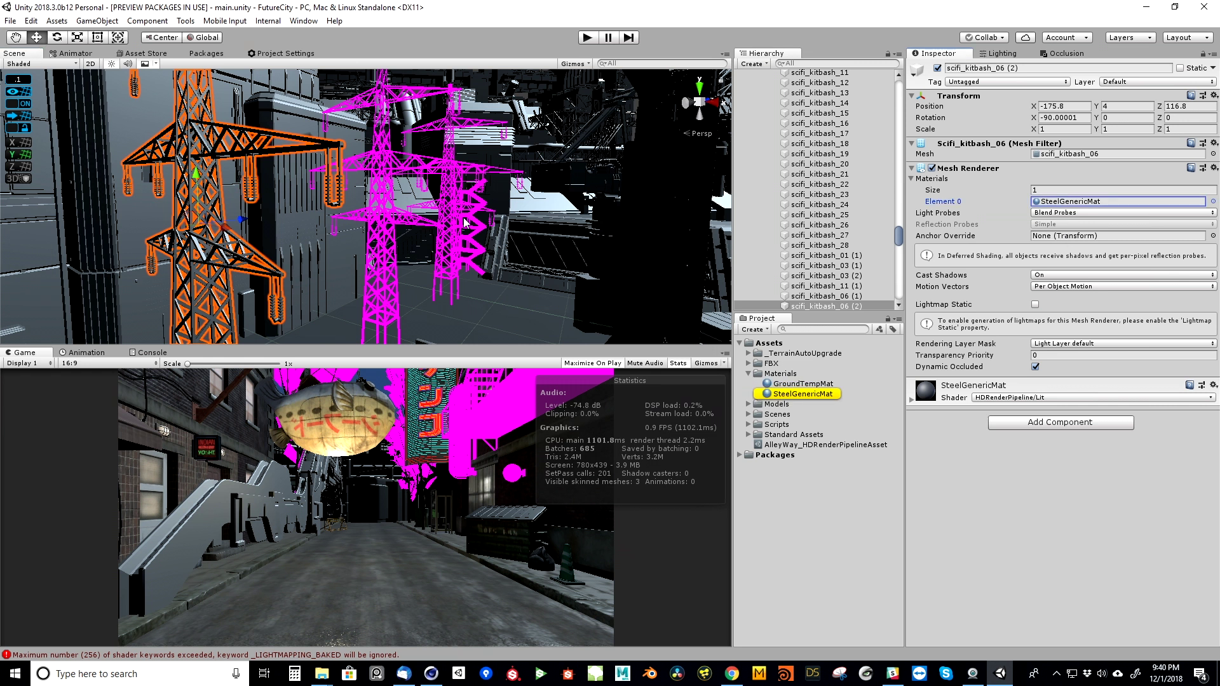
pyautogui.click(395, 168)
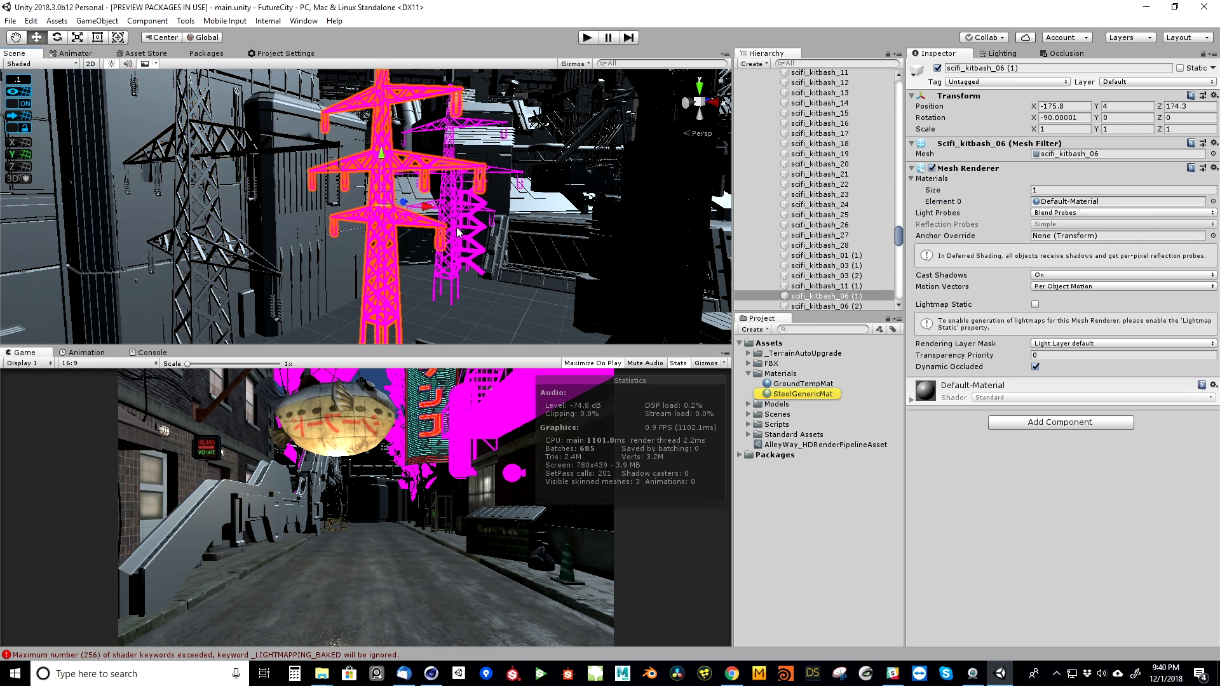
pyautogui.keyDown('shift'); pyautogui.click(478, 226); pyautogui.keyUp('shift')
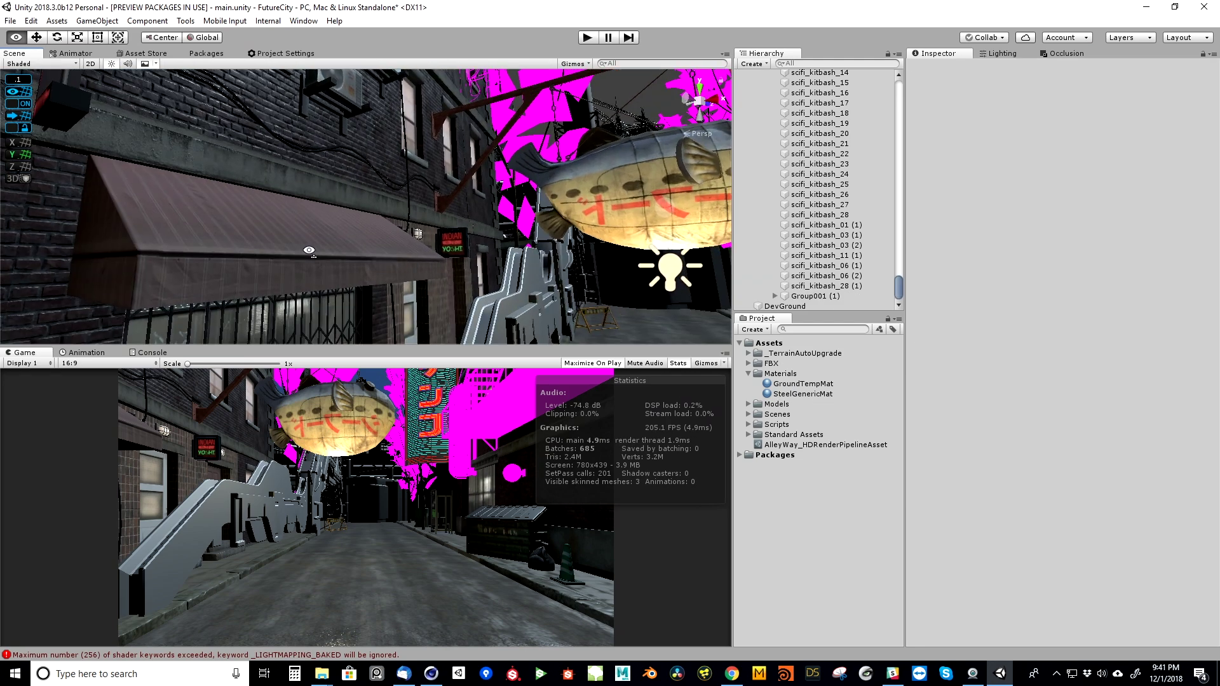
# - Inspect the magenta dragon statue's Drugon 1 mesh and expand its Dragon material properties
pyautogui.moveTo(308, 251); pyautogui.dragTo(383, 258, button='right')
pyautogui.click(381, 222)
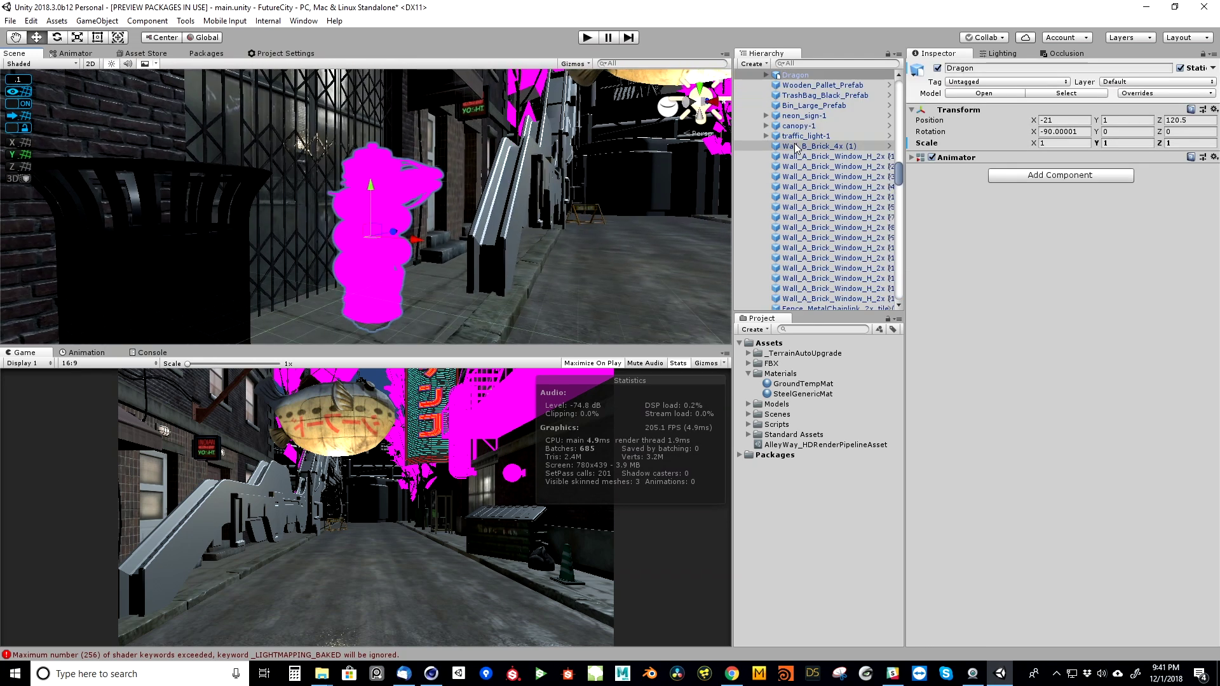
pyautogui.scroll(3, 778, 127)
pyautogui.click(766, 113)
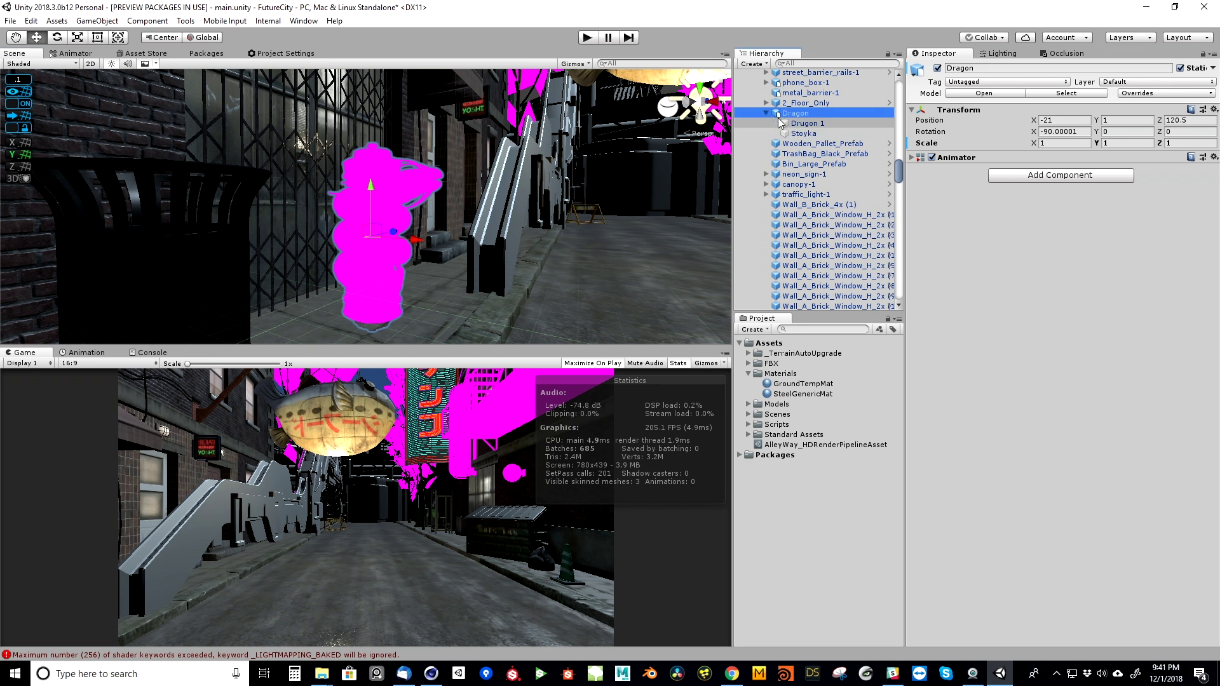
pyautogui.click(804, 124)
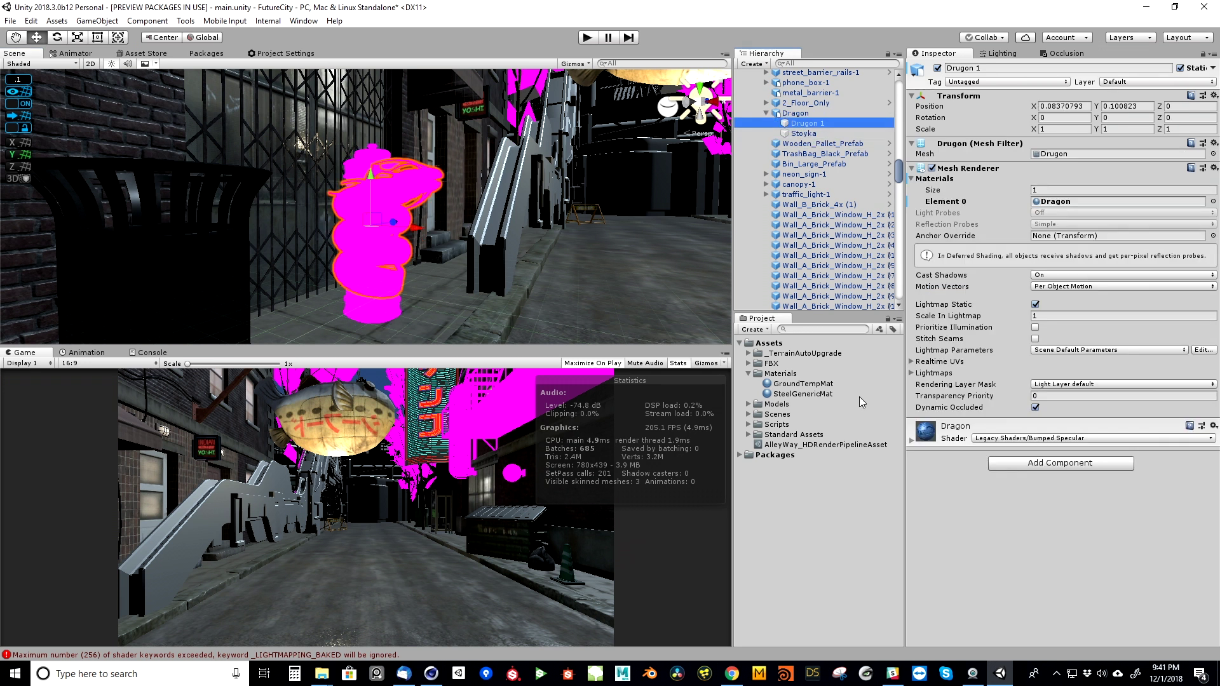
pyautogui.click(912, 438)
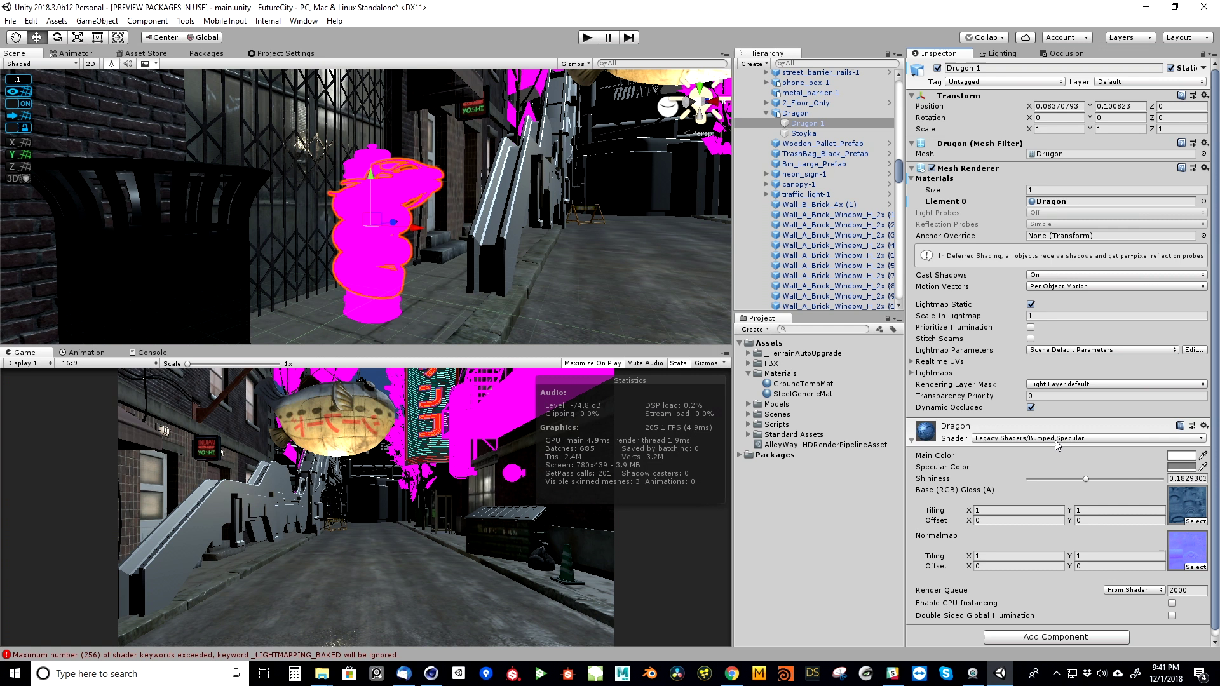
# - Locate the material asset used by the Drugon 1 mesh in the project and select it
pyautogui.click(32, 21)
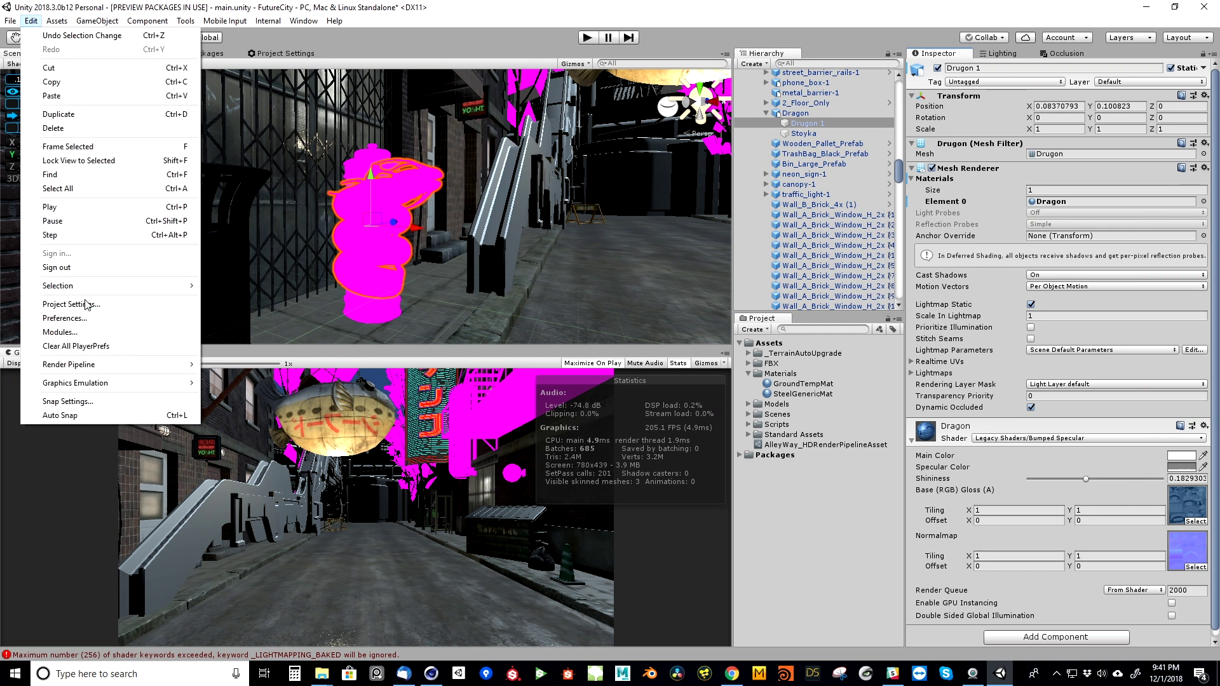
pyautogui.moveTo(159, 364)
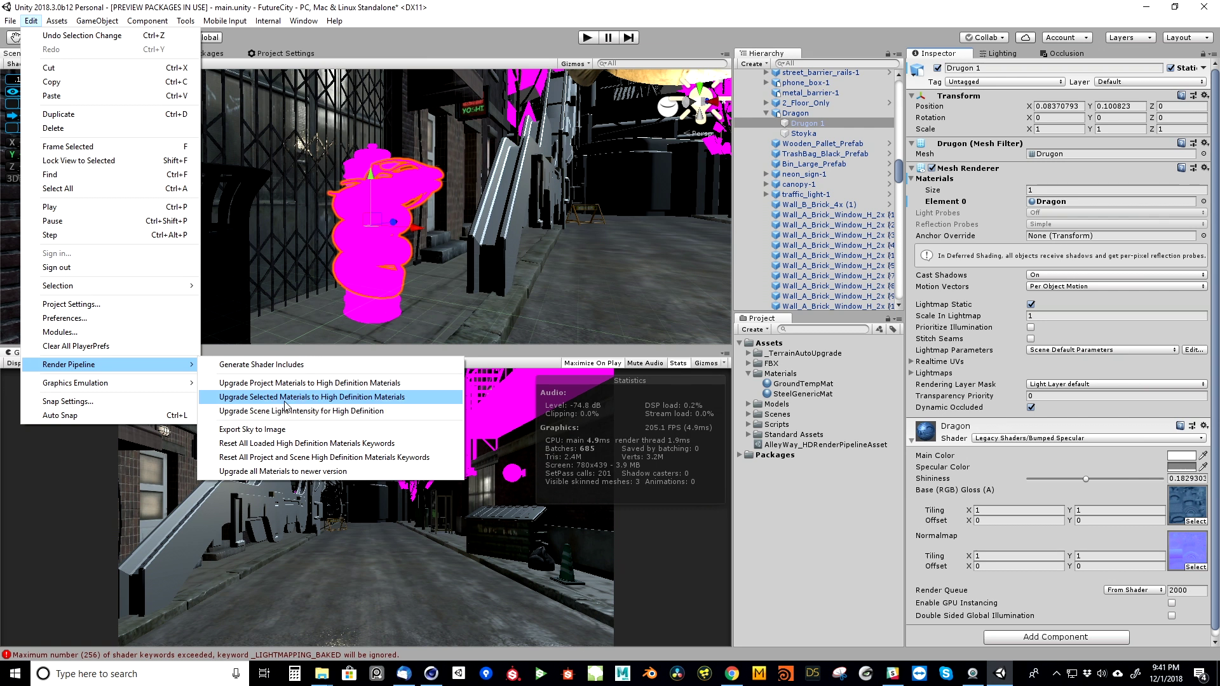
pyautogui.click(1054, 202)
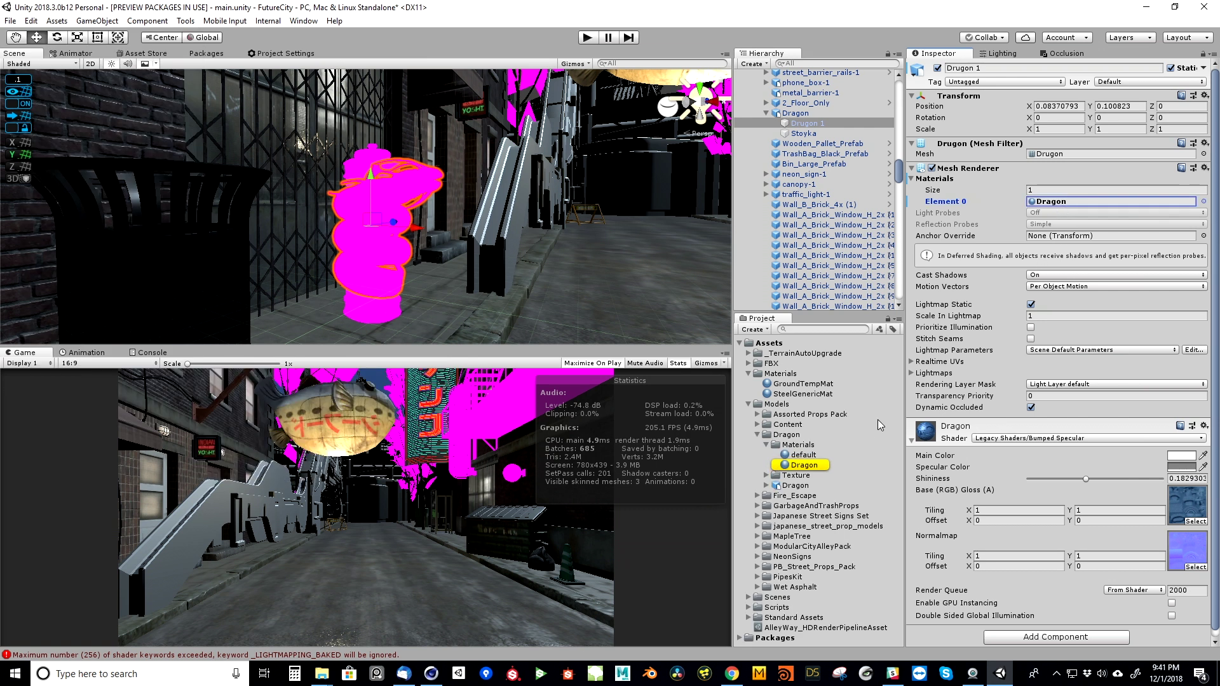
pyautogui.click(805, 464)
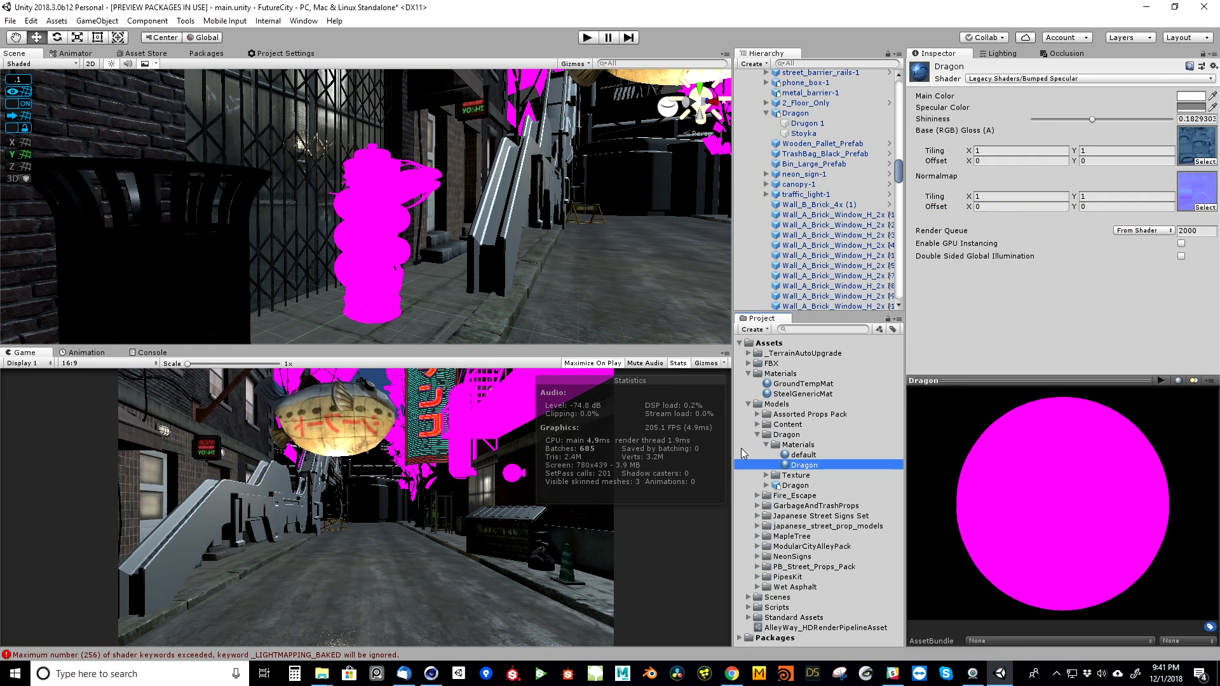
# - Try to upgrade the selected Dragon material to a High Definition Material
pyautogui.click(30, 21)
pyautogui.moveTo(105, 365)
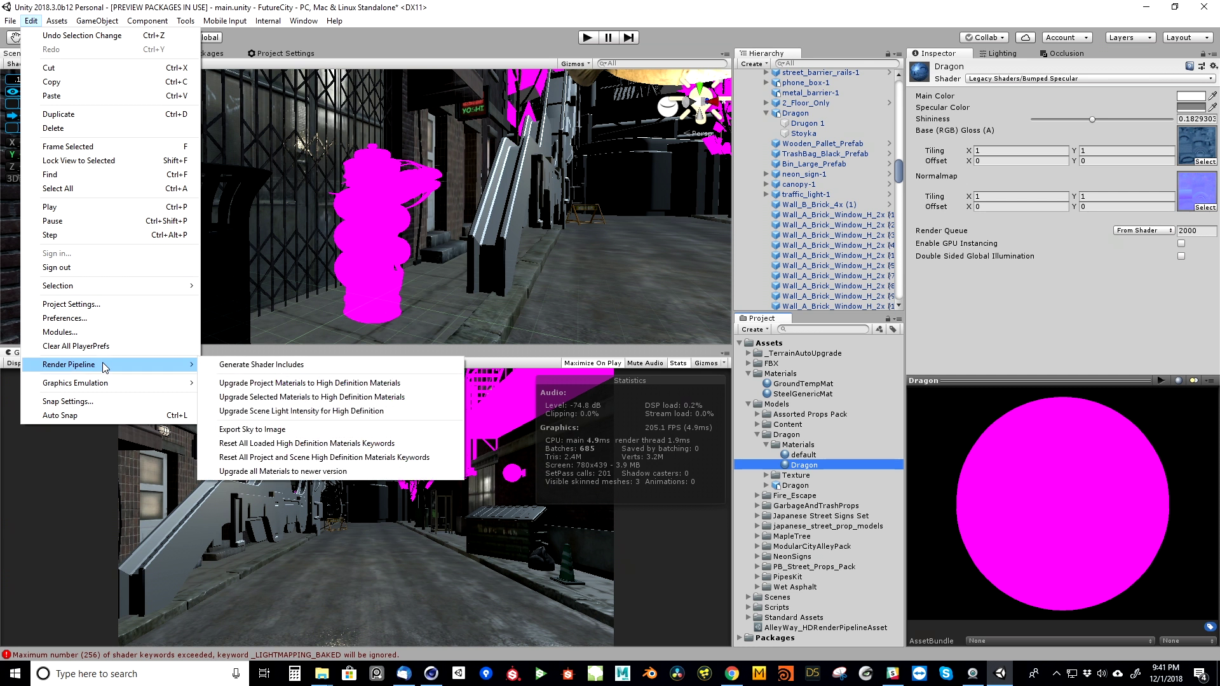
pyautogui.click(289, 398)
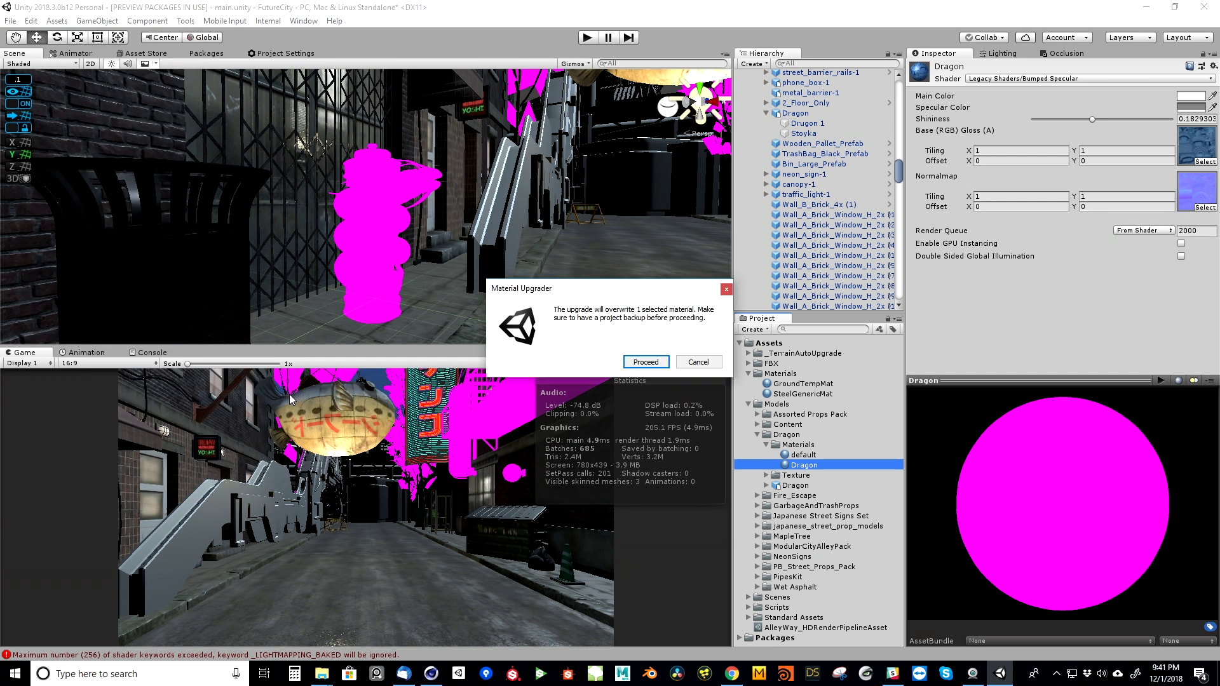
pyautogui.click(645, 364)
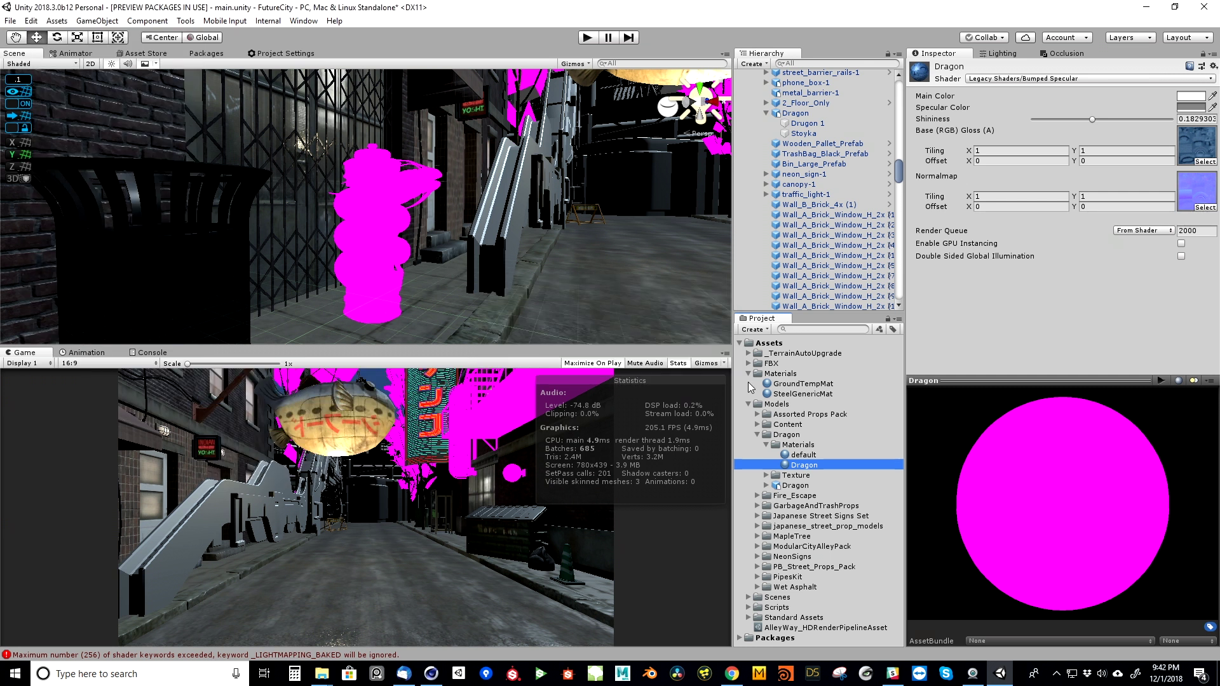
# - Switch the Dragon material to the HDRenderPipeline/Lit shader, with Dragon_diffuse as base color and Dragon_normal as normal map
pyautogui.click(802, 455)
pyautogui.click(802, 464)
pyautogui.click(1207, 153)
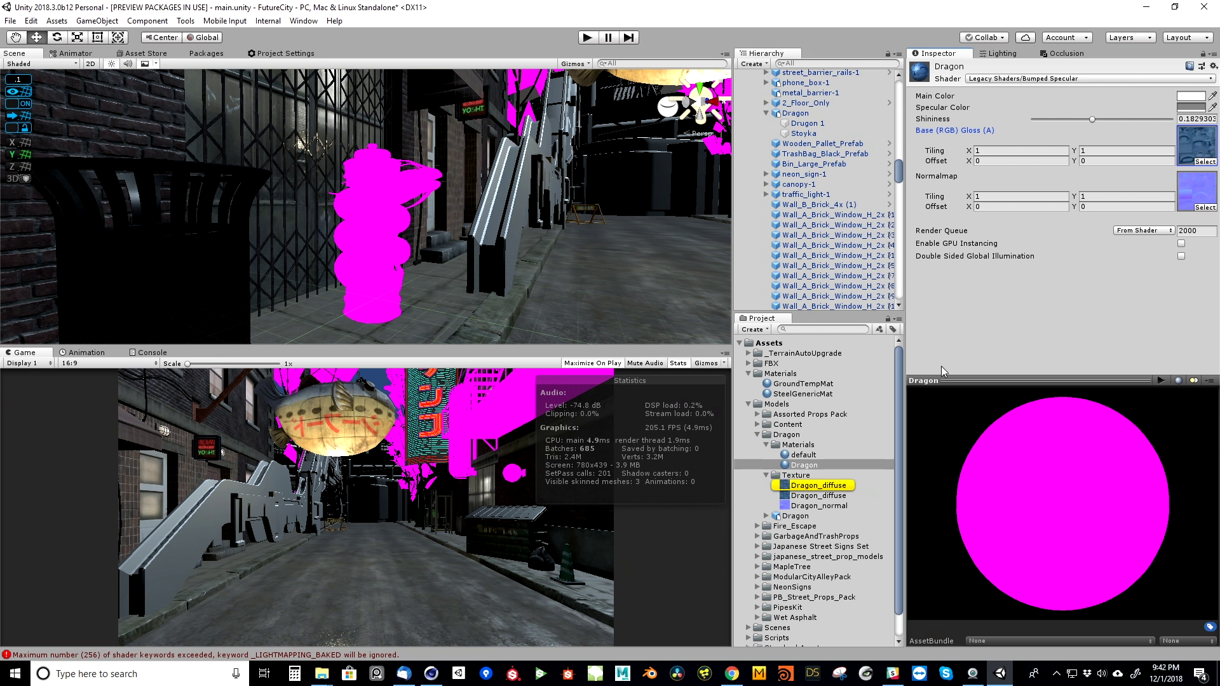
pyautogui.click(982, 78)
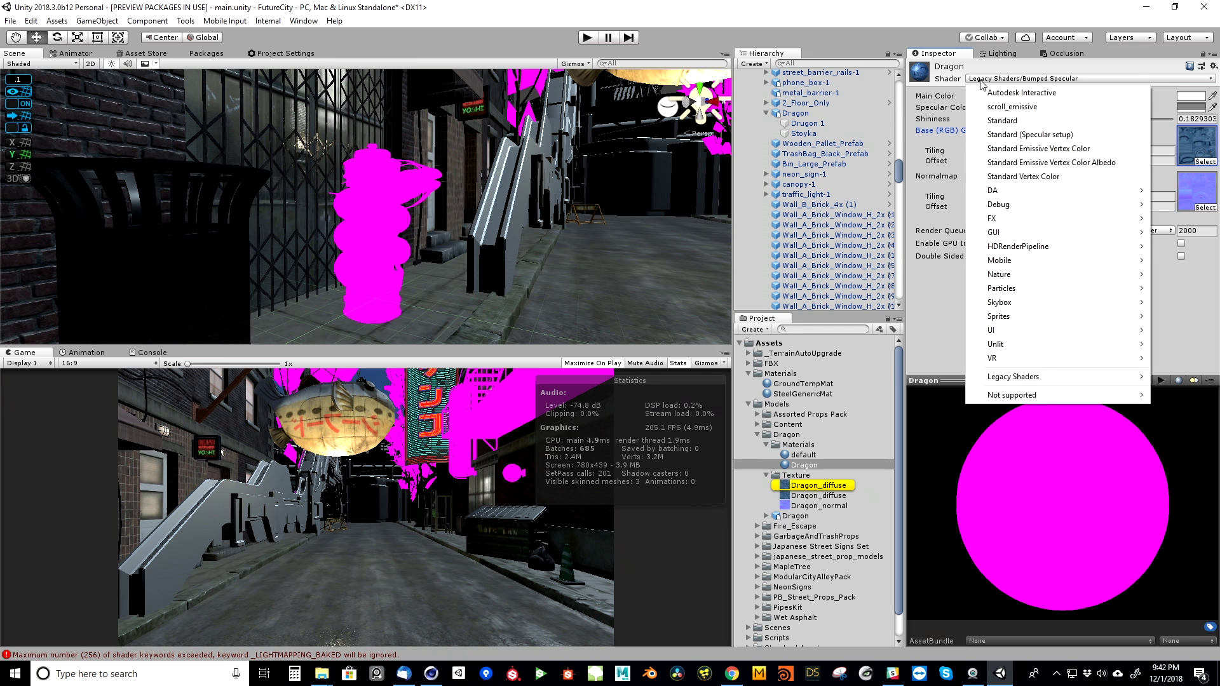
pyautogui.moveTo(1016, 248)
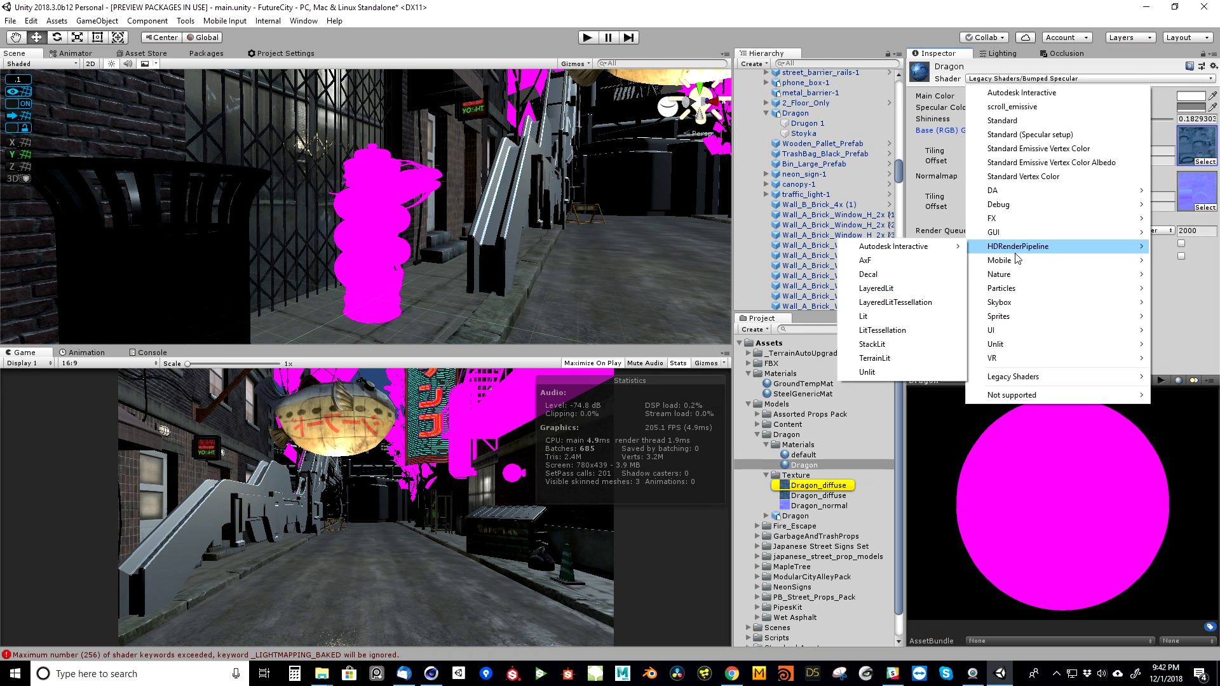
pyautogui.click(905, 315)
pyautogui.moveTo(810, 486); pyautogui.dragTo(932, 244)
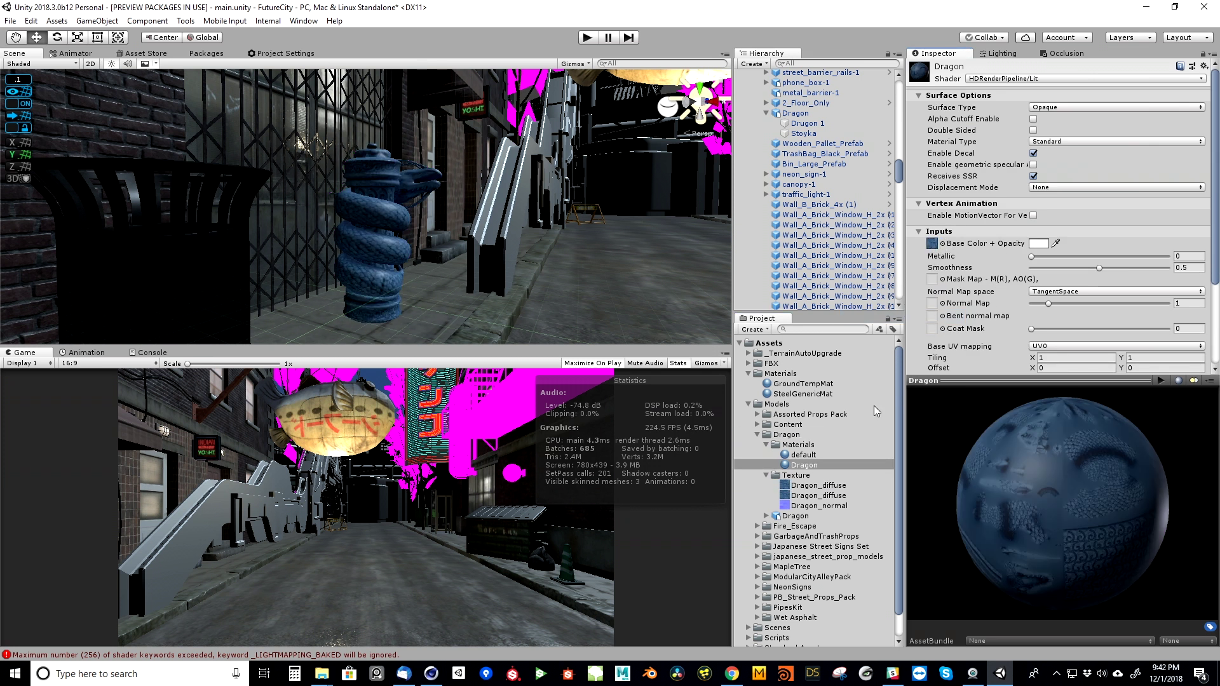
pyautogui.moveTo(785, 506); pyautogui.dragTo(935, 305)
# - Examine the magenta neon sign and trees along the alley and select the neon sign on the brick wall
pyautogui.keyDown('alt'); pyautogui.moveTo(500, 268); pyautogui.dragTo(269, 206); pyautogui.keyUp('alt')
pyautogui.press('w')
pyautogui.moveTo(270, 206); pyautogui.dragTo(238, 152, button='right')
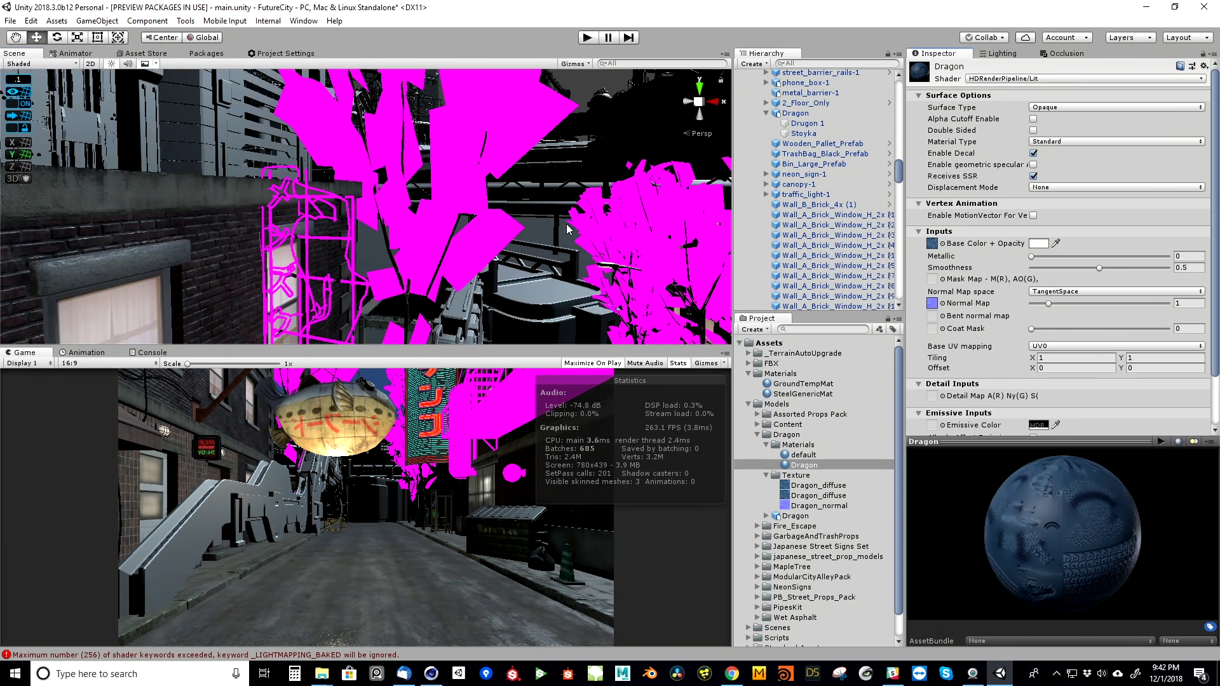
pyautogui.moveTo(400, 254); pyautogui.dragTo(423, 248, button='right')
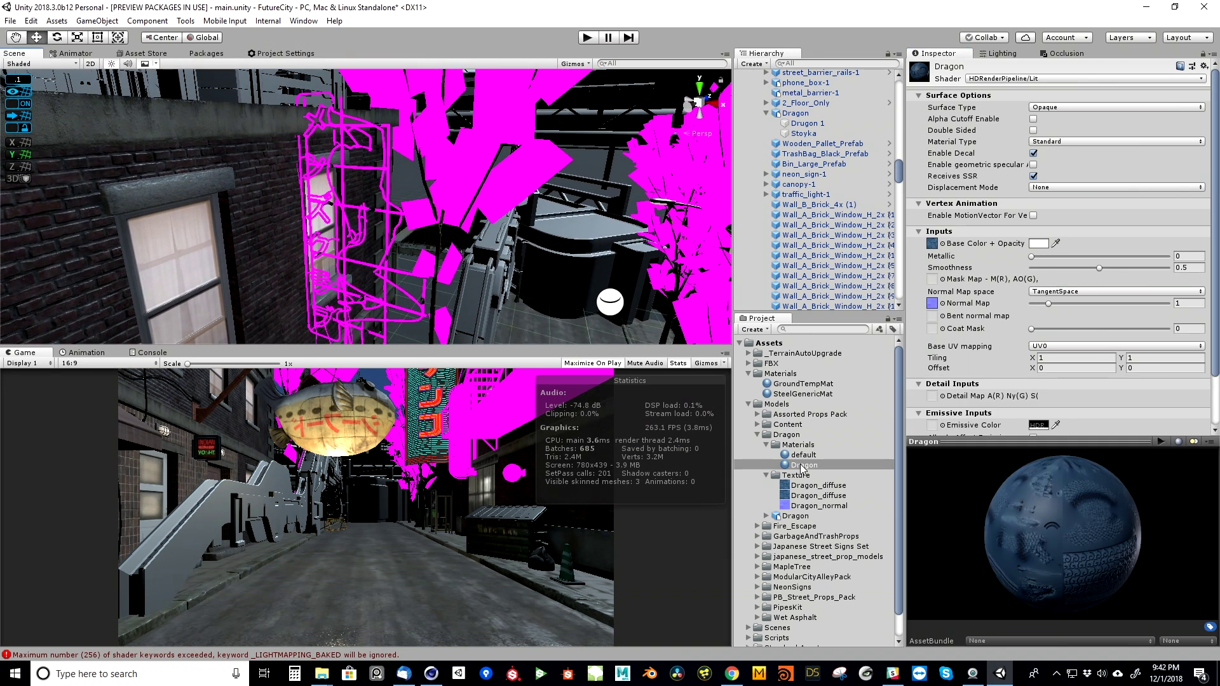
pyautogui.click(757, 435)
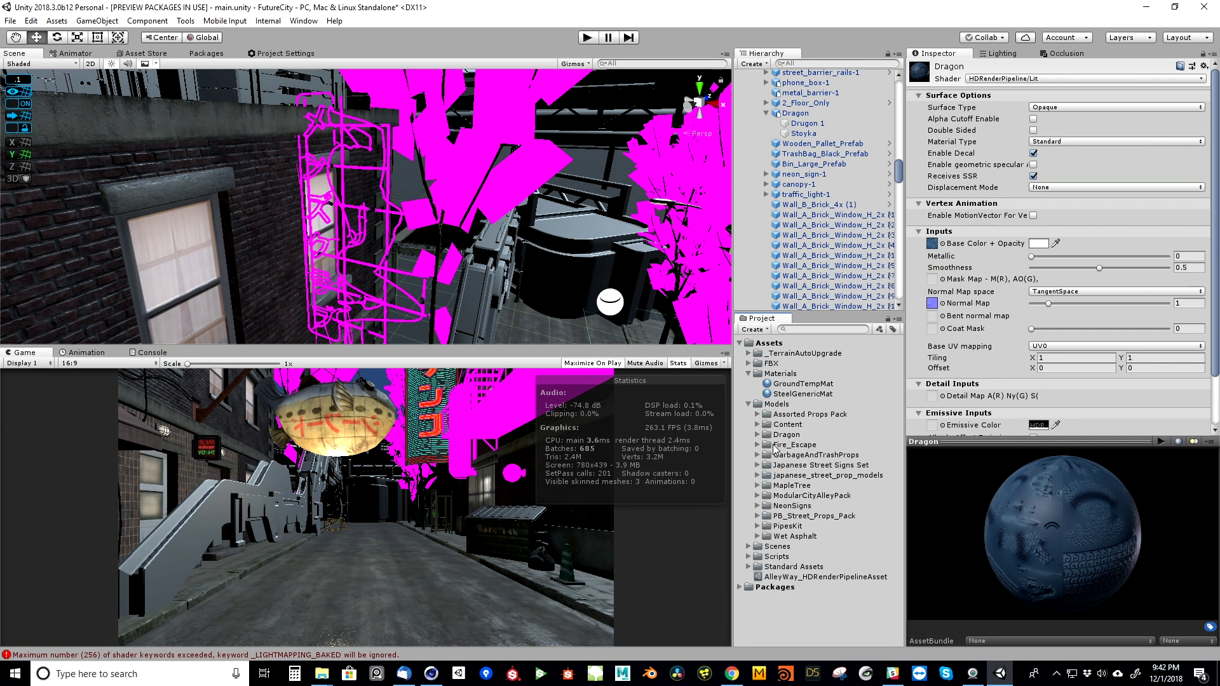
pyautogui.moveTo(389, 245); pyautogui.dragTo(401, 228, button='right')
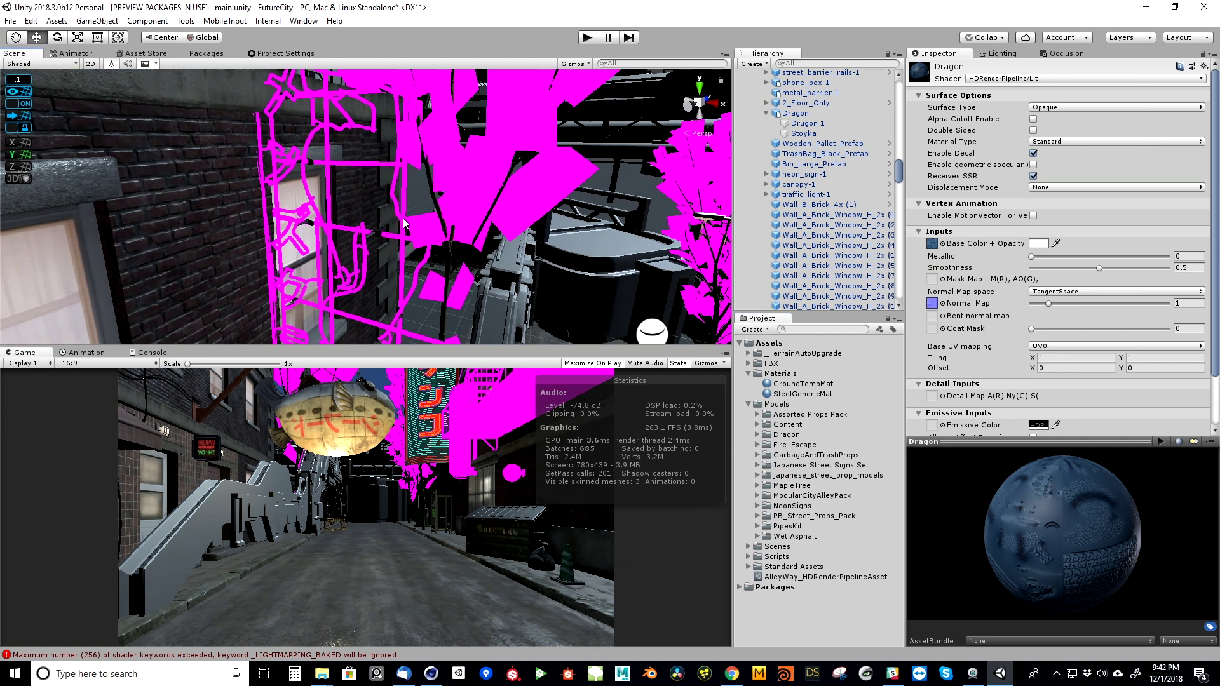
pyautogui.click(405, 209)
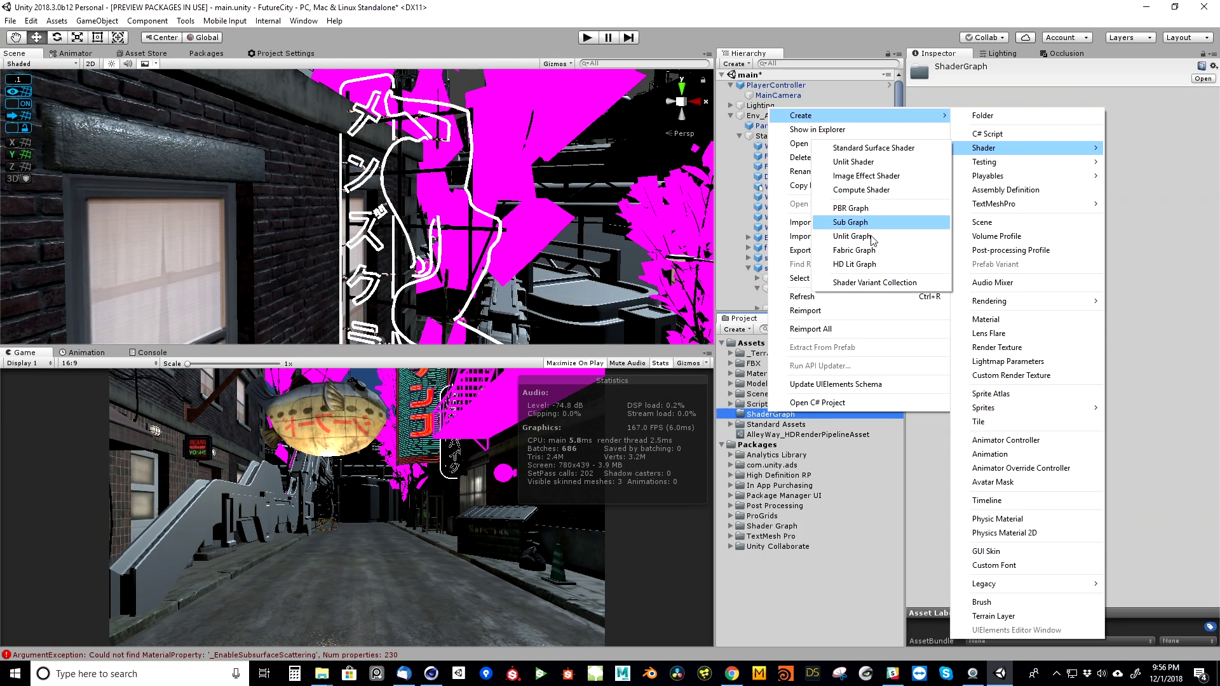
# - Create an HD Lit Graph in the ShaderGraph folder and name it NeonSignMat
pyautogui.click(866, 264)
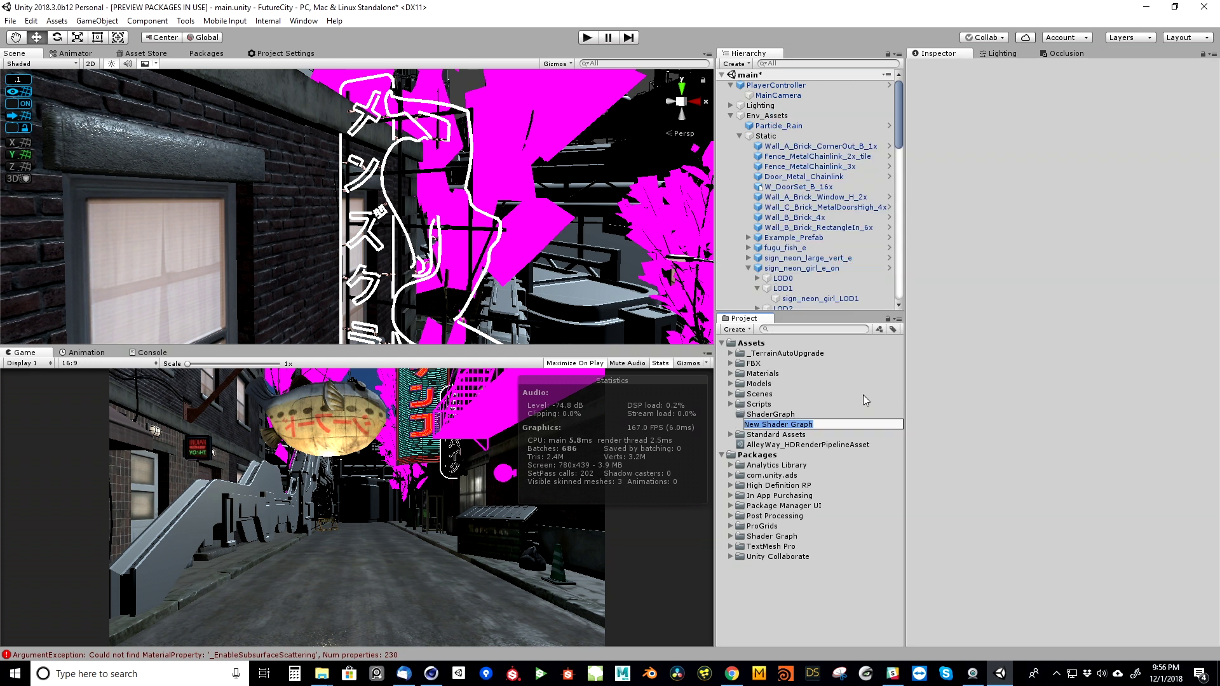
pyautogui.write('NeonShi')
pyautogui.press('BackSpace')
pyautogui.press('BackSpace')
pyautogui.write('ignMat')
pyautogui.press('Return')
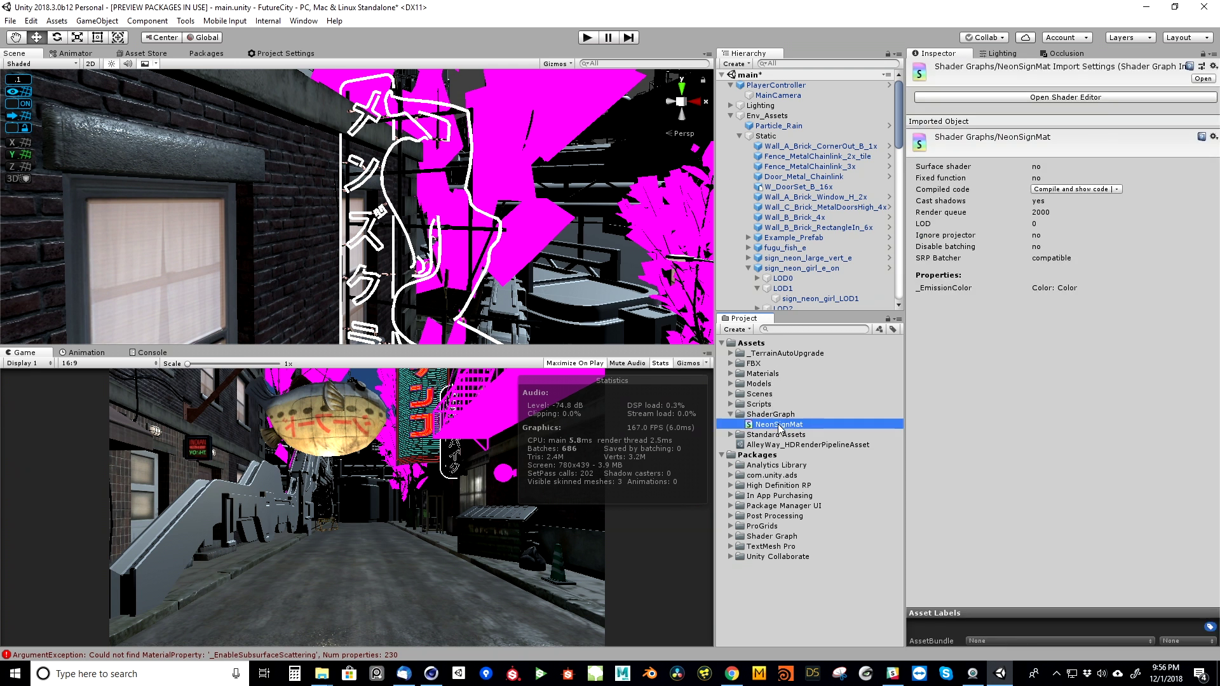
# - Open NeonSignMat in the shader editor, dock it with the Game view, and spread out the preview and HD Lit Master node
pyautogui.click(1049, 97)
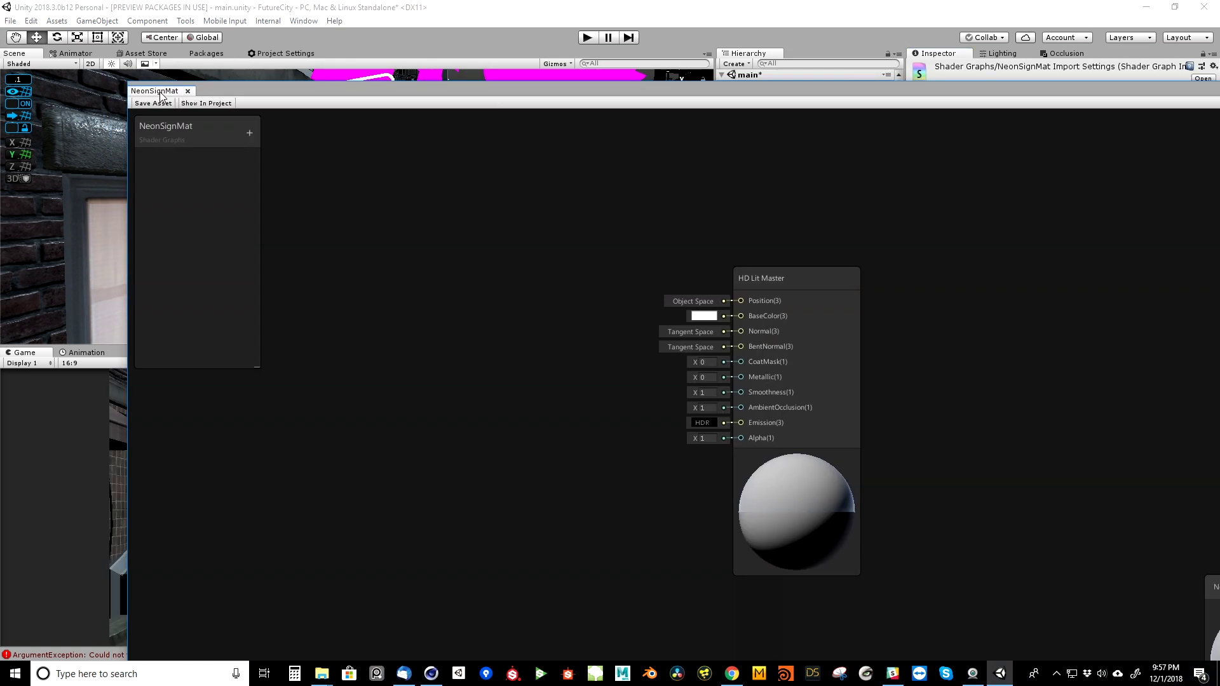
pyautogui.moveTo(160, 90); pyautogui.dragTo(151, 371)
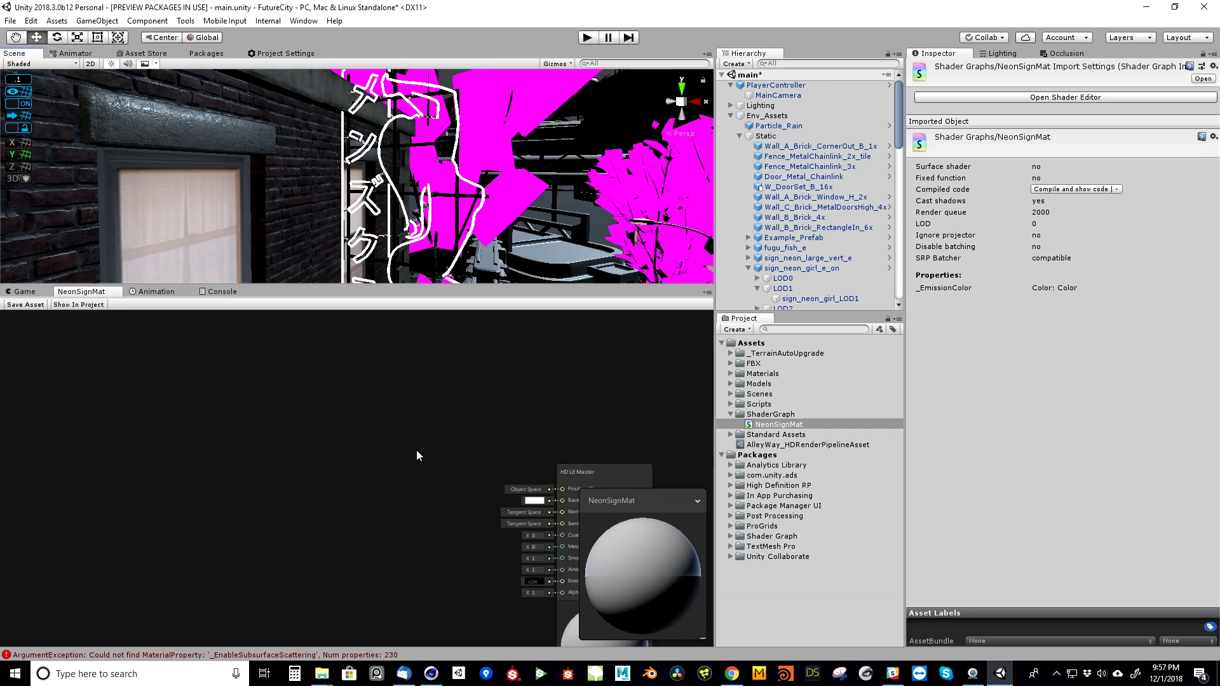
pyautogui.scroll(-1, 526, 407)
pyautogui.moveTo(505, 432); pyautogui.dragTo(536, 478, button='middle')
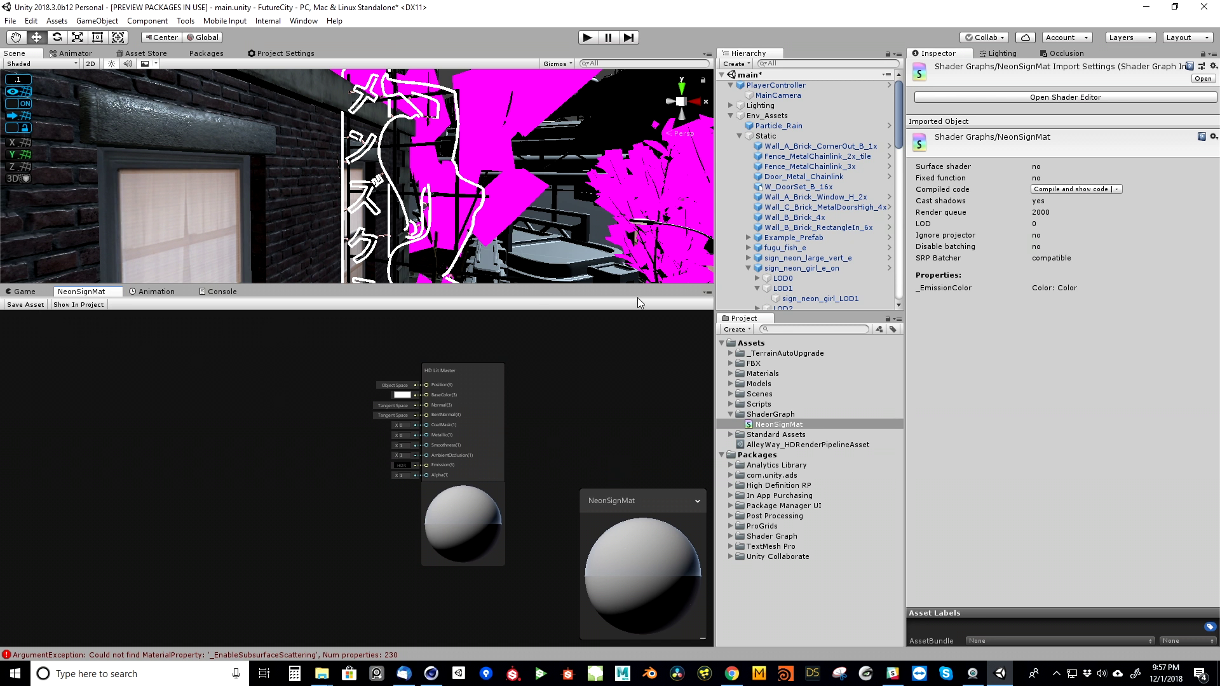
pyautogui.click(708, 292)
pyautogui.click(615, 521)
pyautogui.moveTo(629, 499); pyautogui.dragTo(615, 640)
pyautogui.moveTo(493, 387)
pyautogui.mouseDown()
pyautogui.moveTo(266, 455)
pyautogui.moveTo(496, 400)
pyautogui.mouseUp()
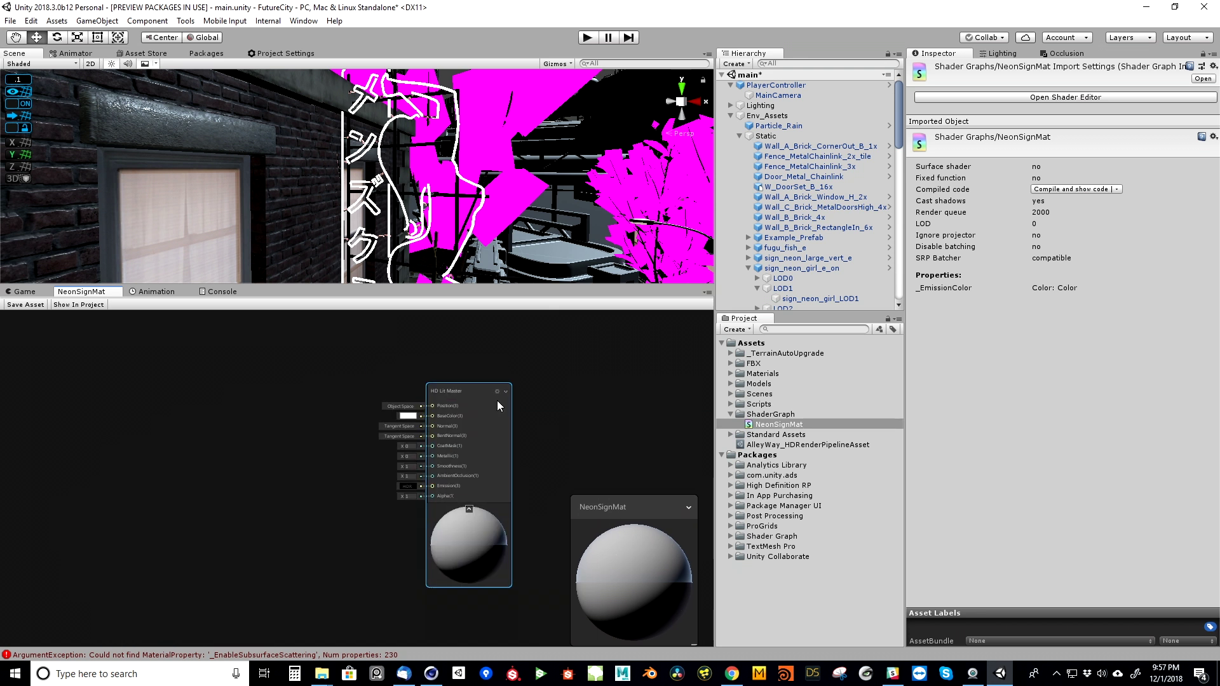
# - Close and reopen the NeonSignMat graph, dock it beside the Game view again and reposition its property blackboard
pyautogui.click(114, 292)
pyautogui.click(993, 97)
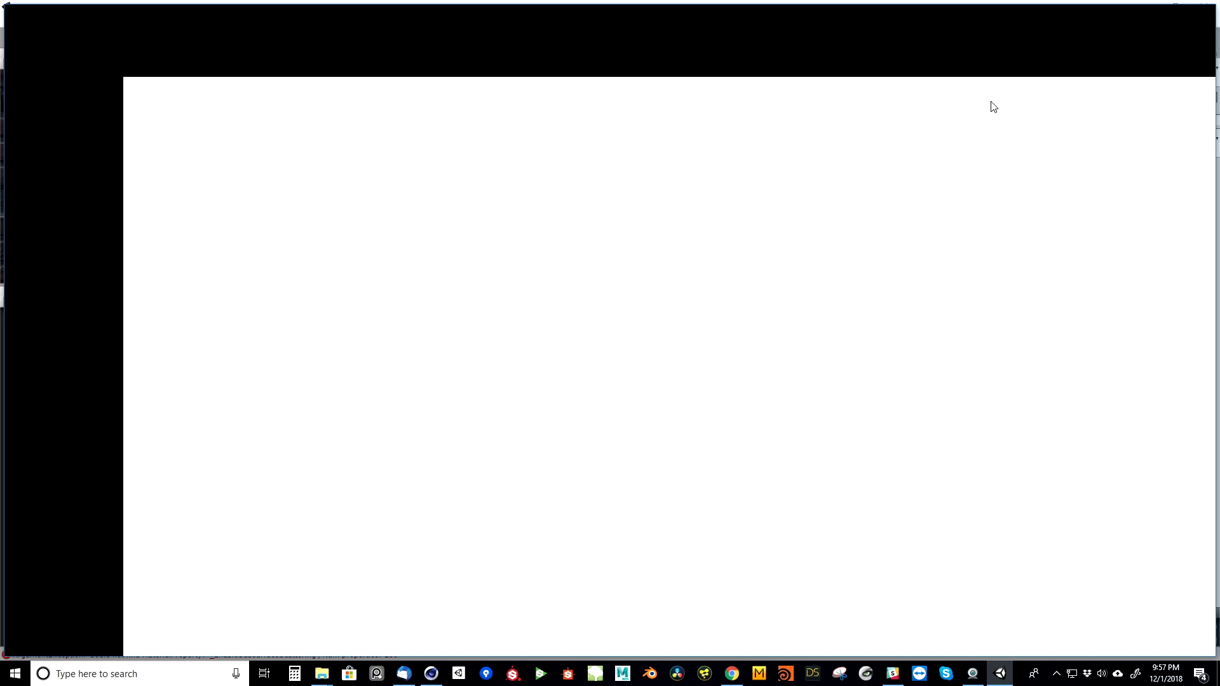
pyautogui.moveTo(1045, 462); pyautogui.dragTo(197, 155)
pyautogui.moveTo(789, 12); pyautogui.dragTo(908, 236)
pyautogui.moveTo(152, 242); pyautogui.dragTo(95, 292)
pyautogui.moveTo(464, 494); pyautogui.dragTo(342, 451, button='middle')
pyautogui.moveTo(187, 445); pyautogui.dragTo(92, 361)
# - Add a Texture2D property named Color to the NeonSignMat blackboard and enlarge the blackboard
pyautogui.click(144, 366)
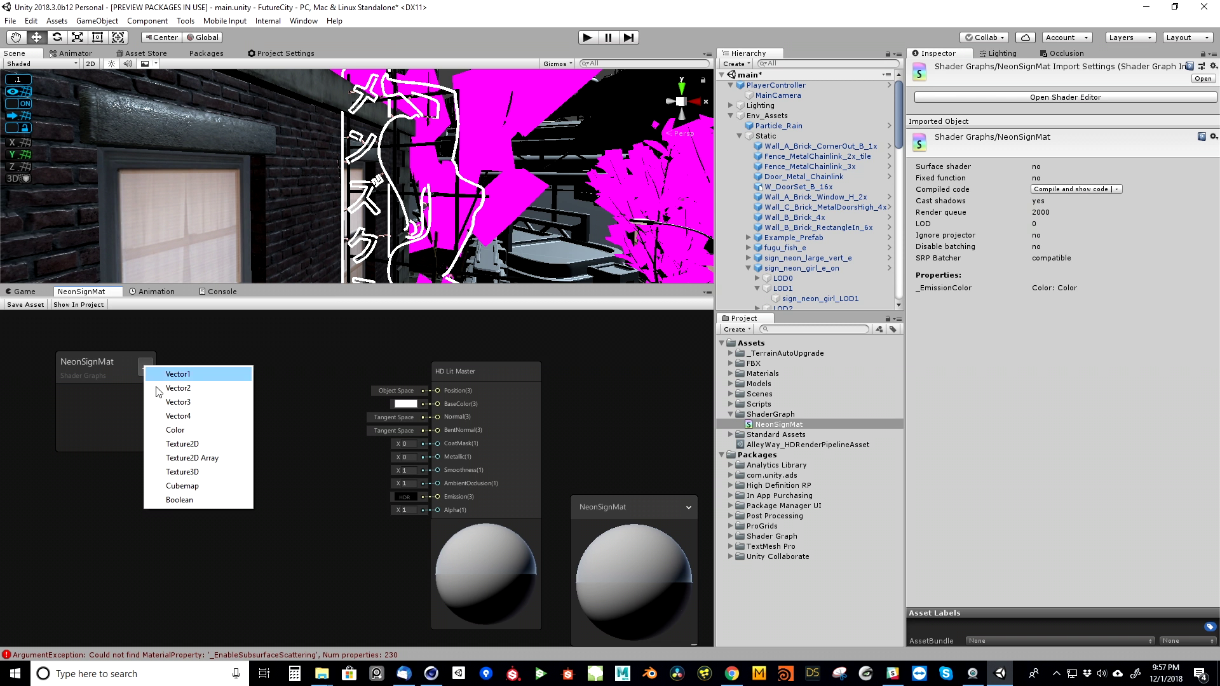
pyautogui.click(220, 446)
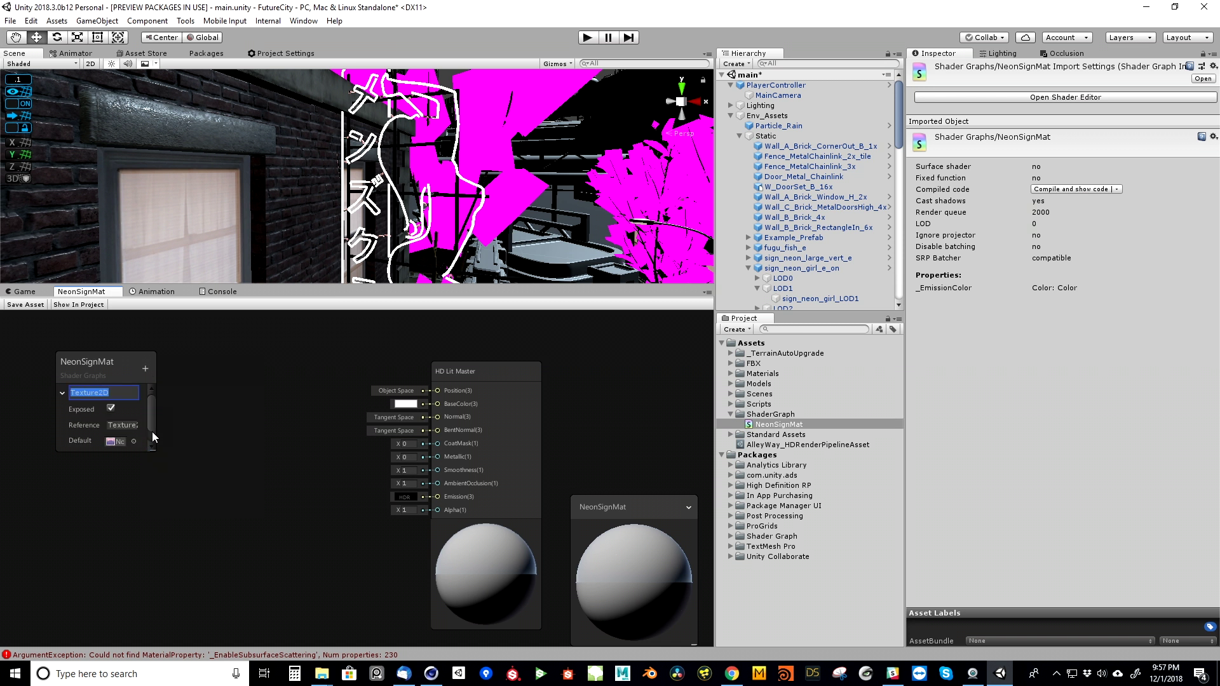
pyautogui.write('Color')
pyautogui.press('Return')
pyautogui.moveTo(113, 376); pyautogui.dragTo(86, 355)
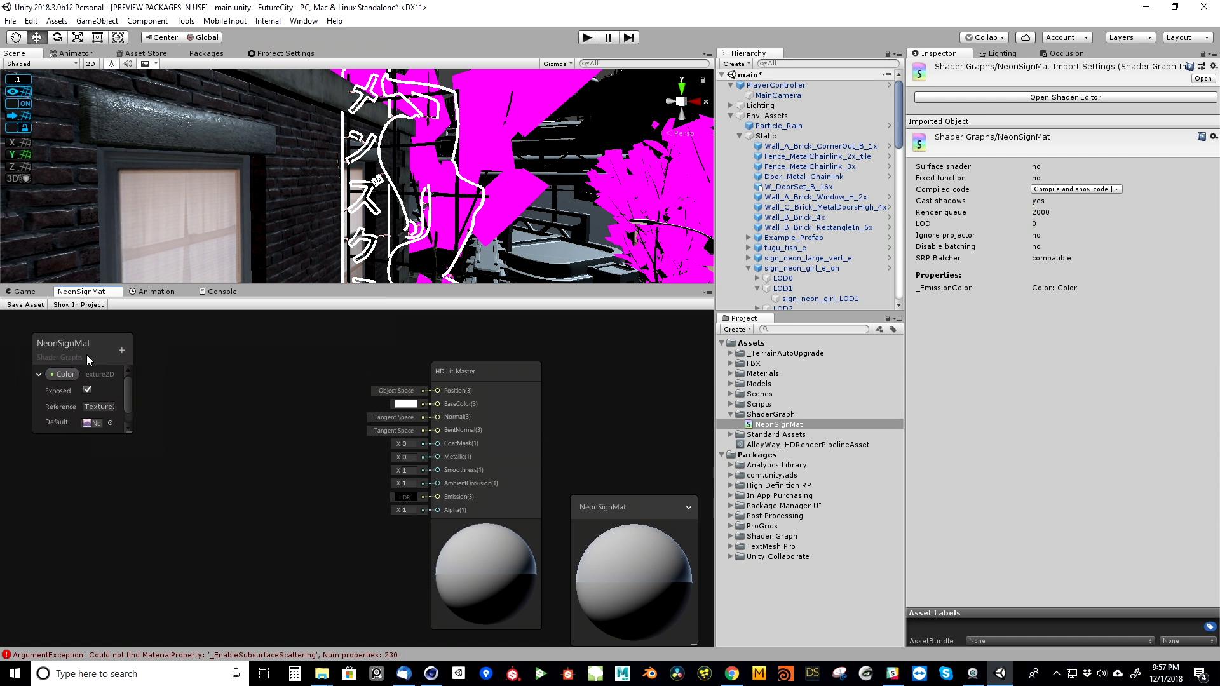
pyautogui.moveTo(128, 430); pyautogui.dragTo(220, 471)
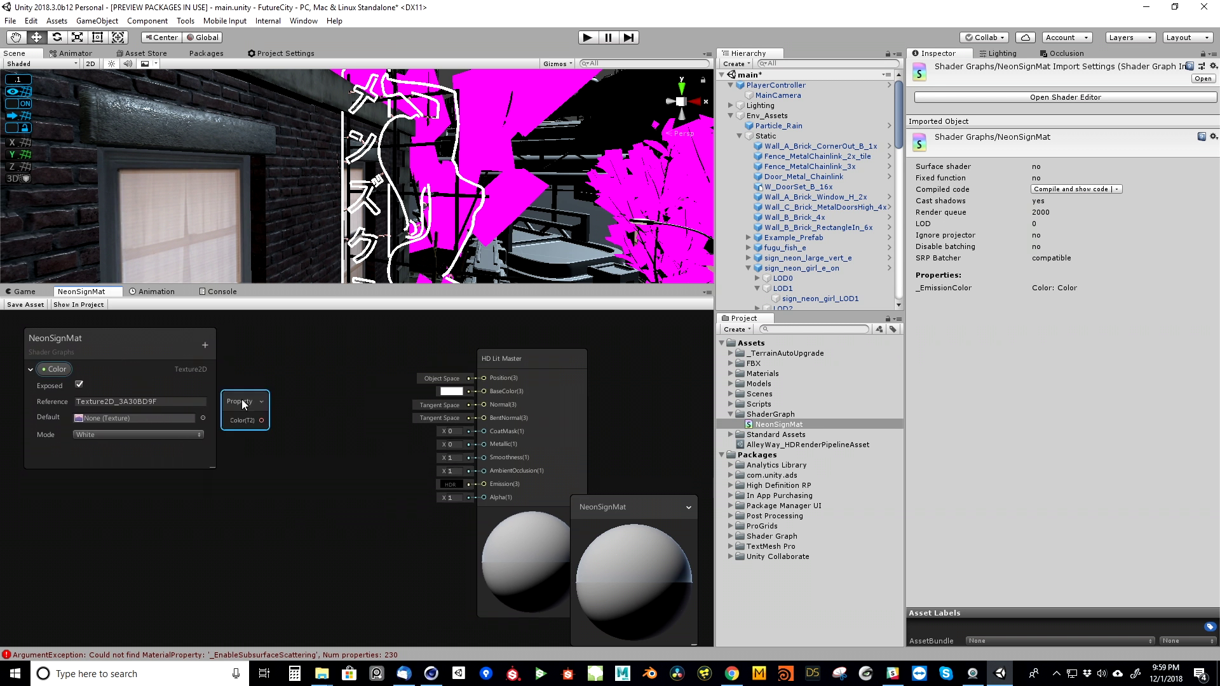
# - Place the Color property in the graph and connect it to a new Sample Texture 2D node
pyautogui.moveTo(52, 372); pyautogui.dragTo(482, 390)
pyautogui.click(357, 399)
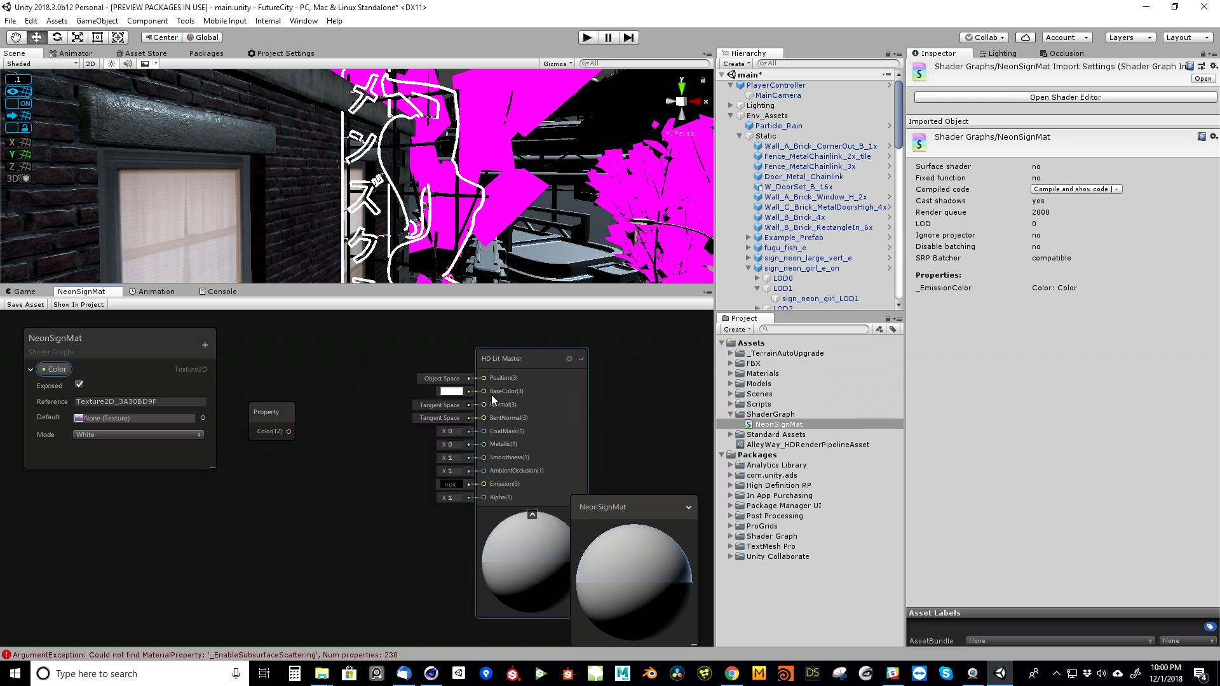
pyautogui.moveTo(289, 431); pyautogui.dragTo(316, 456)
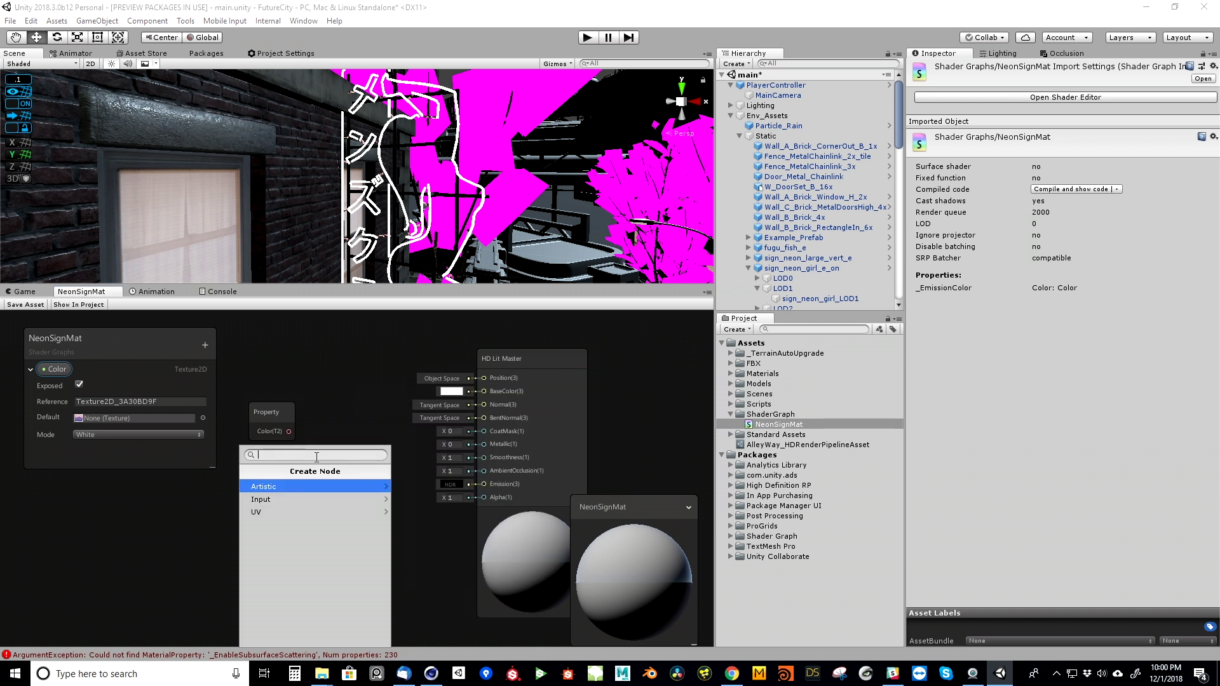
pyautogui.click(290, 496)
pyautogui.click(284, 487)
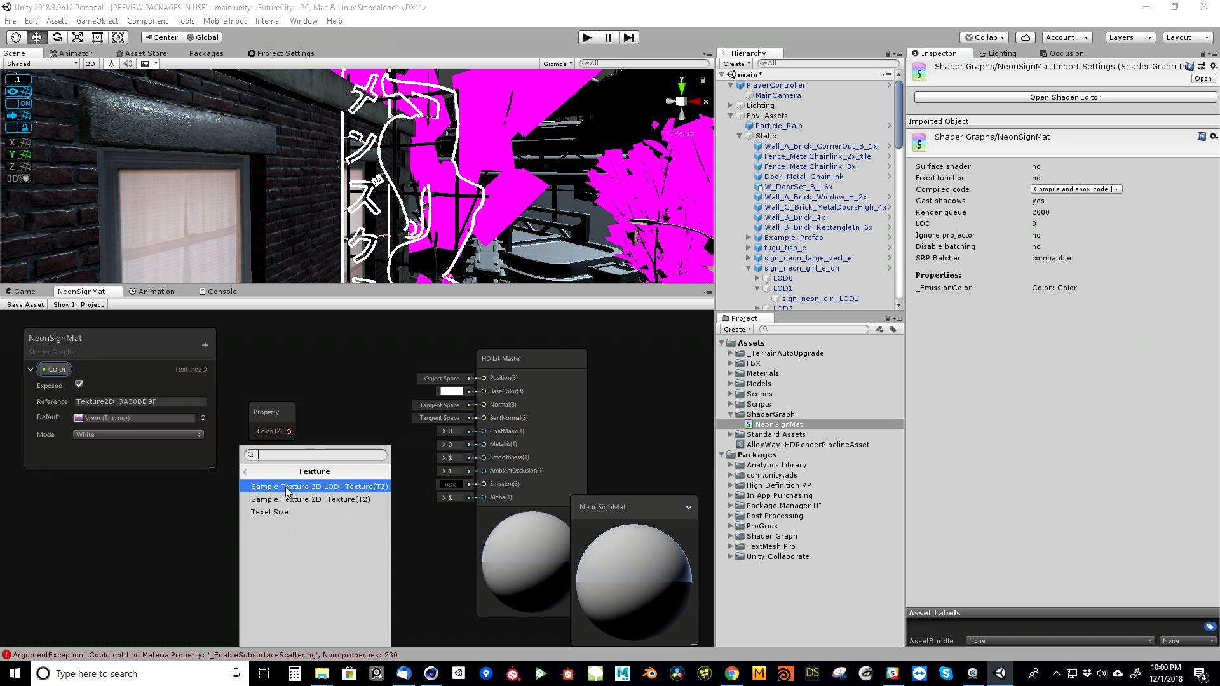
pyautogui.click(336, 499)
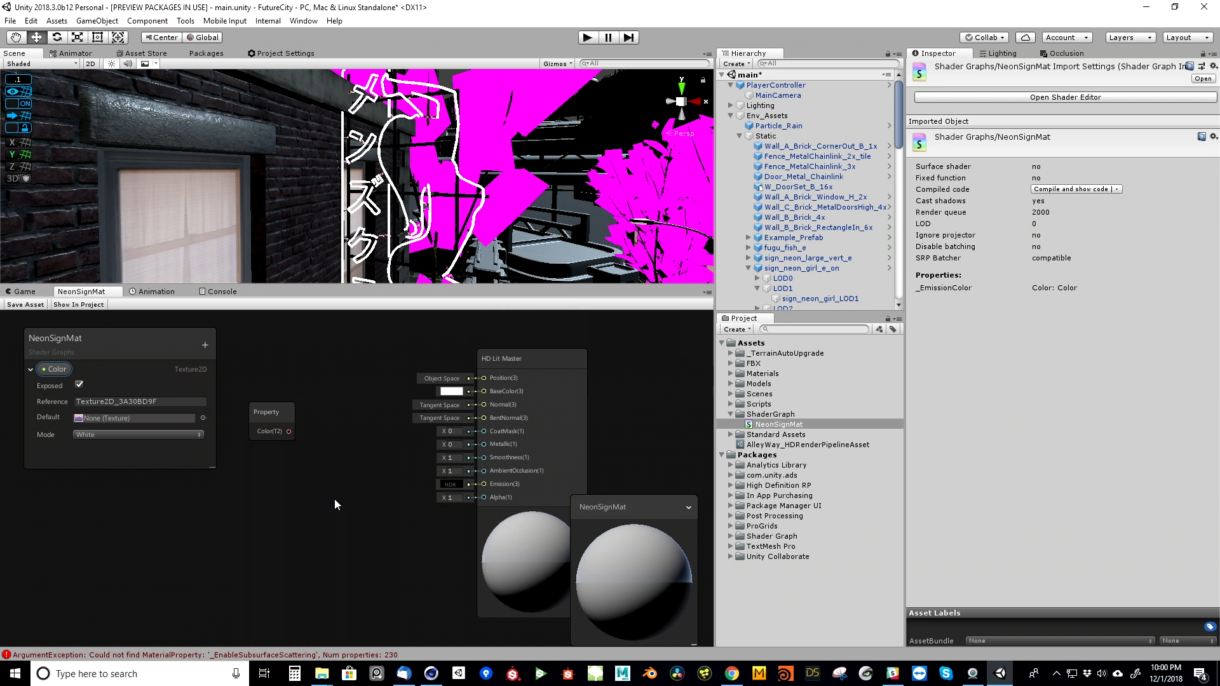
pyautogui.moveTo(279, 413); pyautogui.dragTo(324, 418)
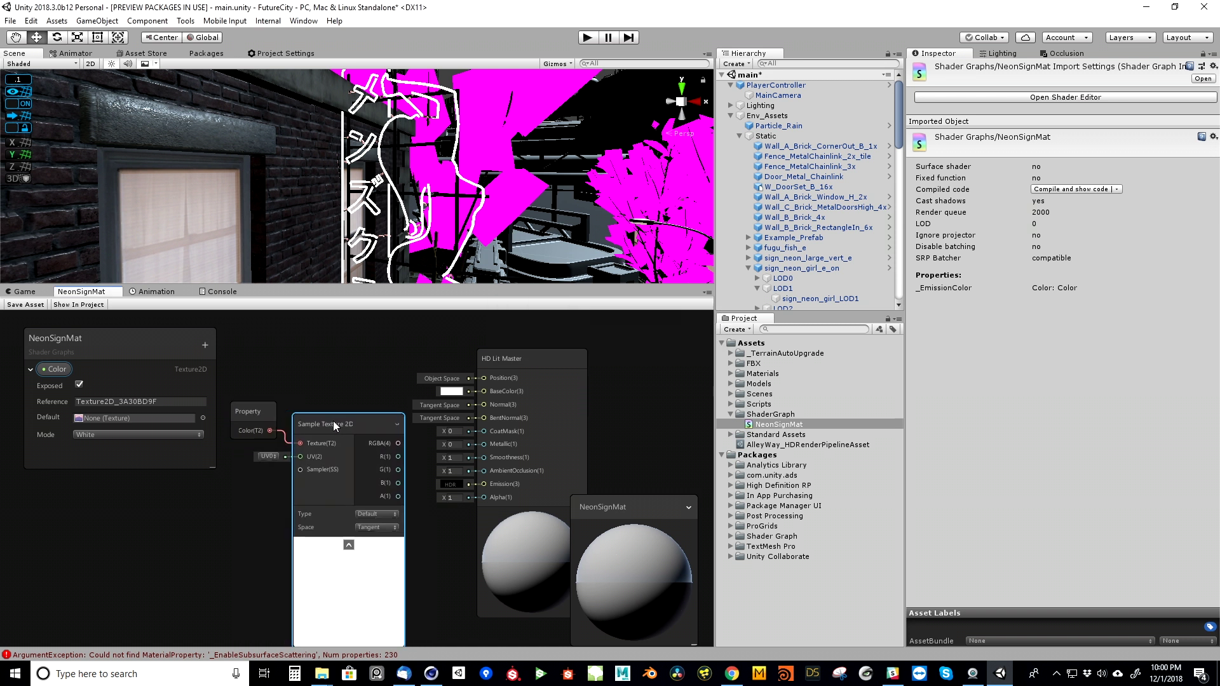
pyautogui.moveTo(340, 431); pyautogui.dragTo(322, 419)
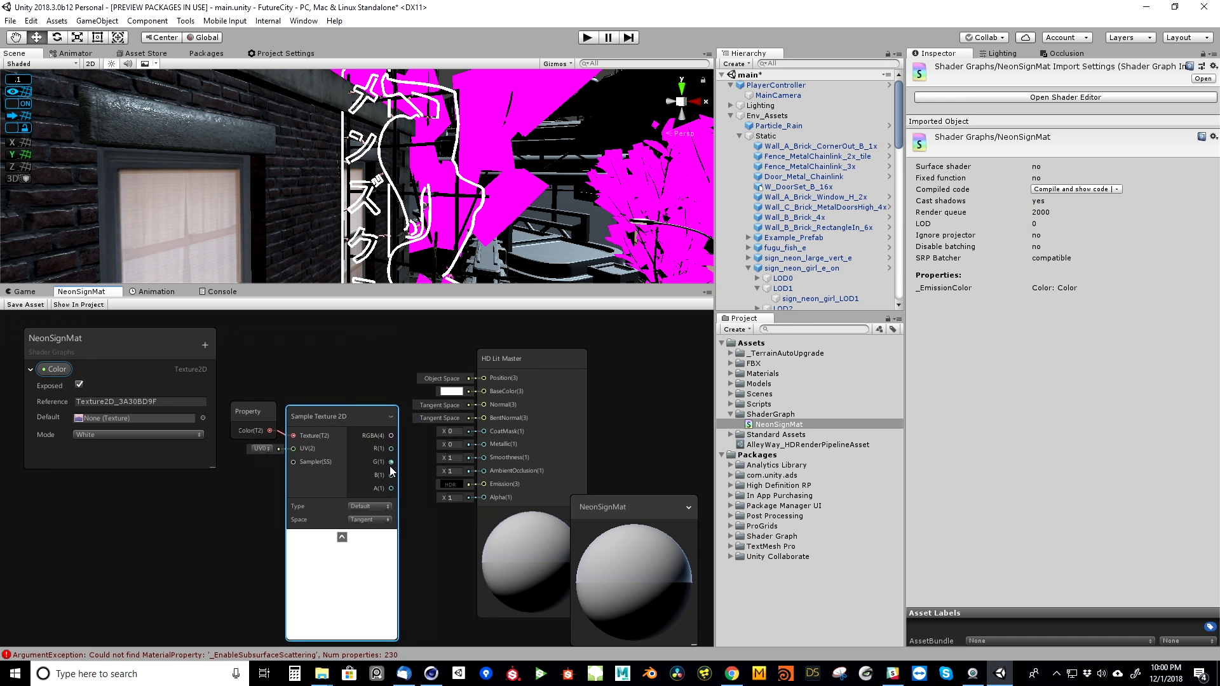
# - Connect the Sample Texture 2D node's RGBA output to BaseColor on the HD Lit Master
pyautogui.moveTo(392, 436); pyautogui.dragTo(379, 414)
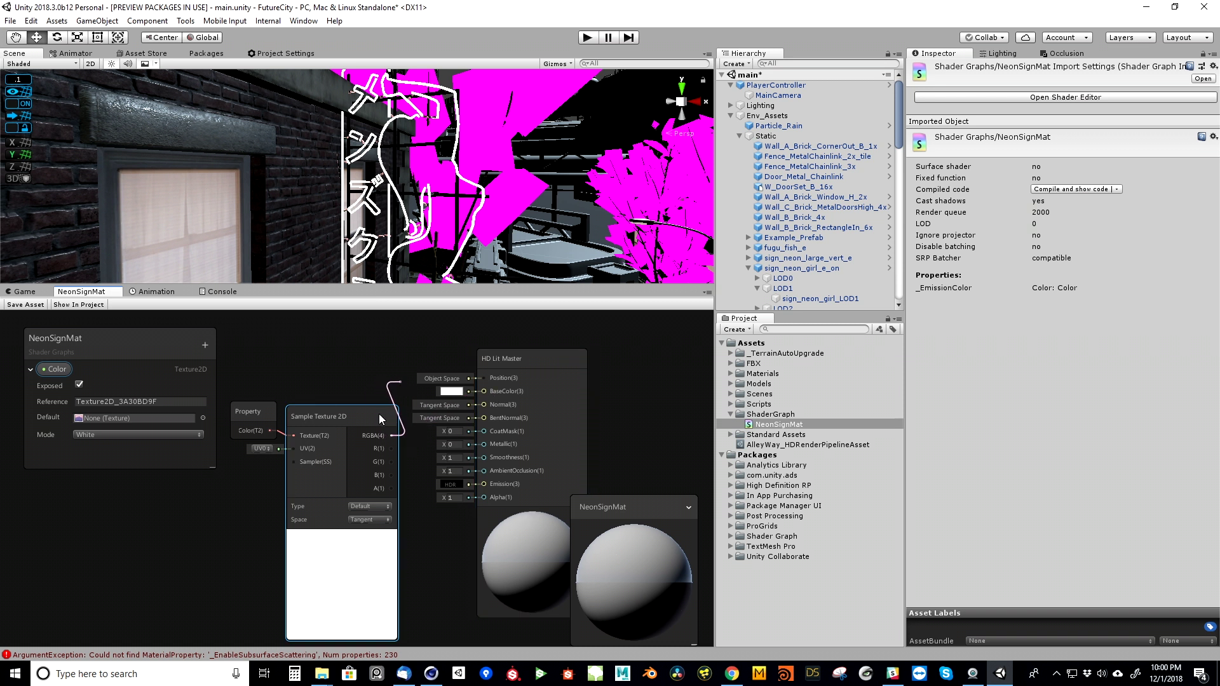
pyautogui.press('Escape')
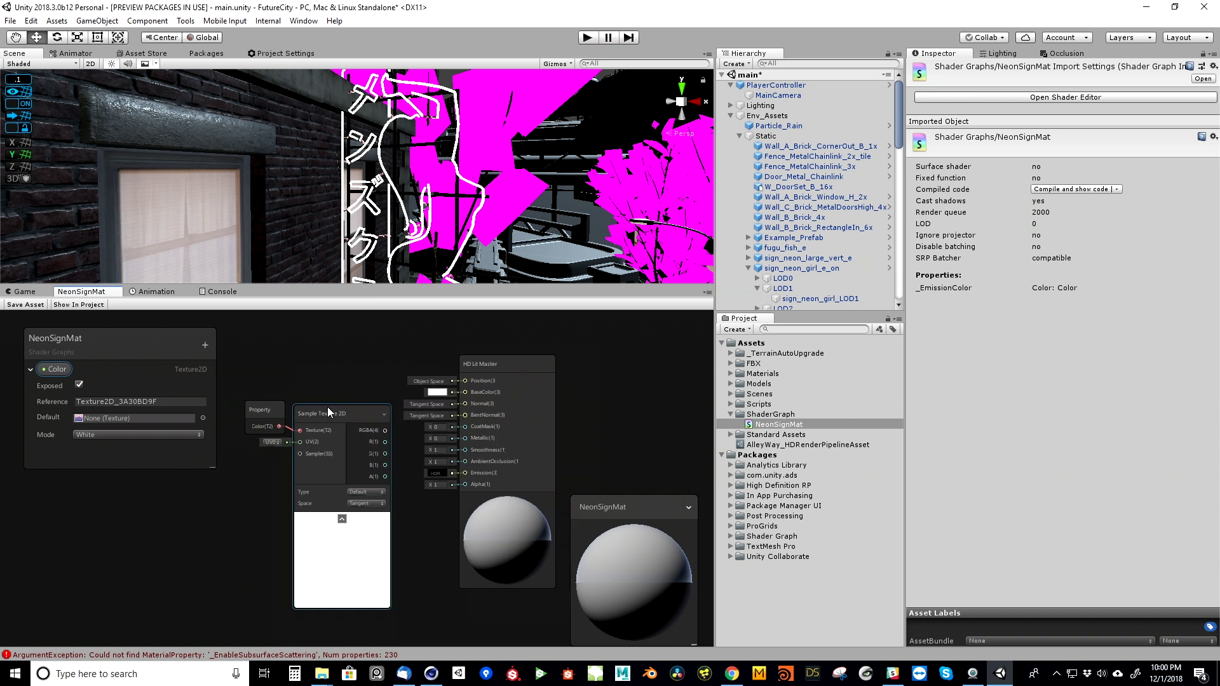
pyautogui.scroll(-1, 376, 399)
pyautogui.moveTo(292, 374)
pyautogui.mouseDown()
pyautogui.moveTo(344, 443)
pyautogui.moveTo(303, 388)
pyautogui.mouseUp()
pyautogui.click(390, 441)
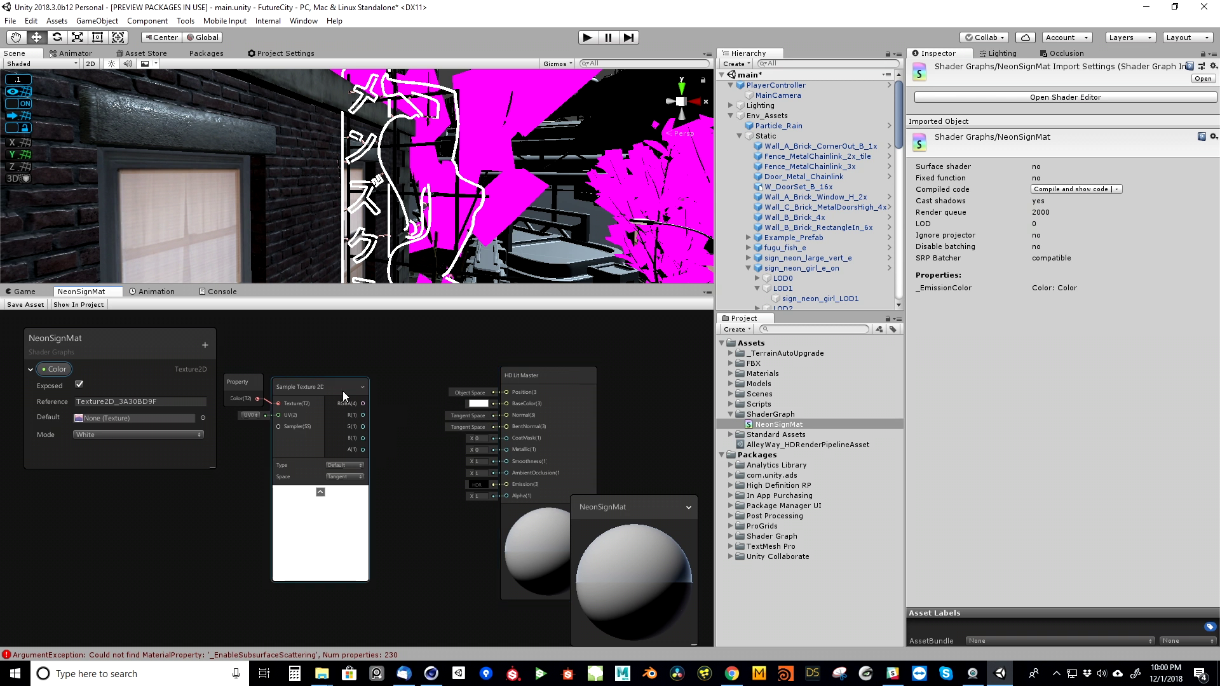
pyautogui.moveTo(363, 405); pyautogui.dragTo(506, 404)
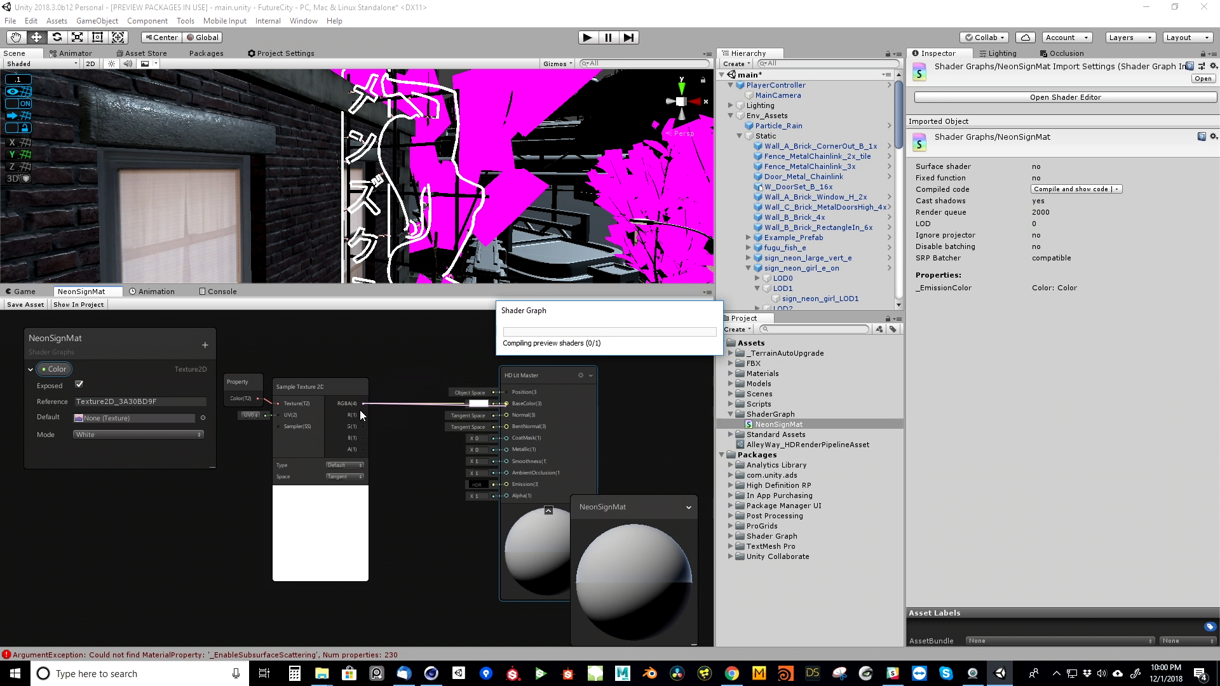
# - Create a Channel Combine node between the Sample Texture 2D node and the HD Lit Master
pyautogui.rightClick(384, 436)
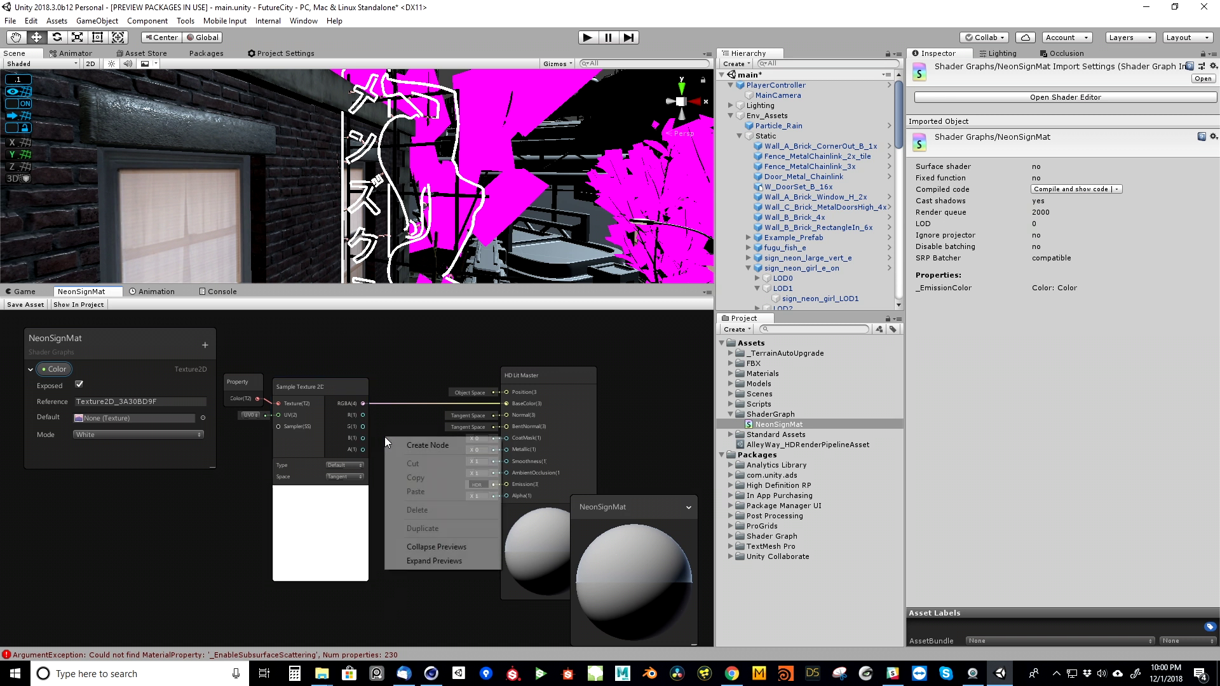
pyautogui.click(408, 444)
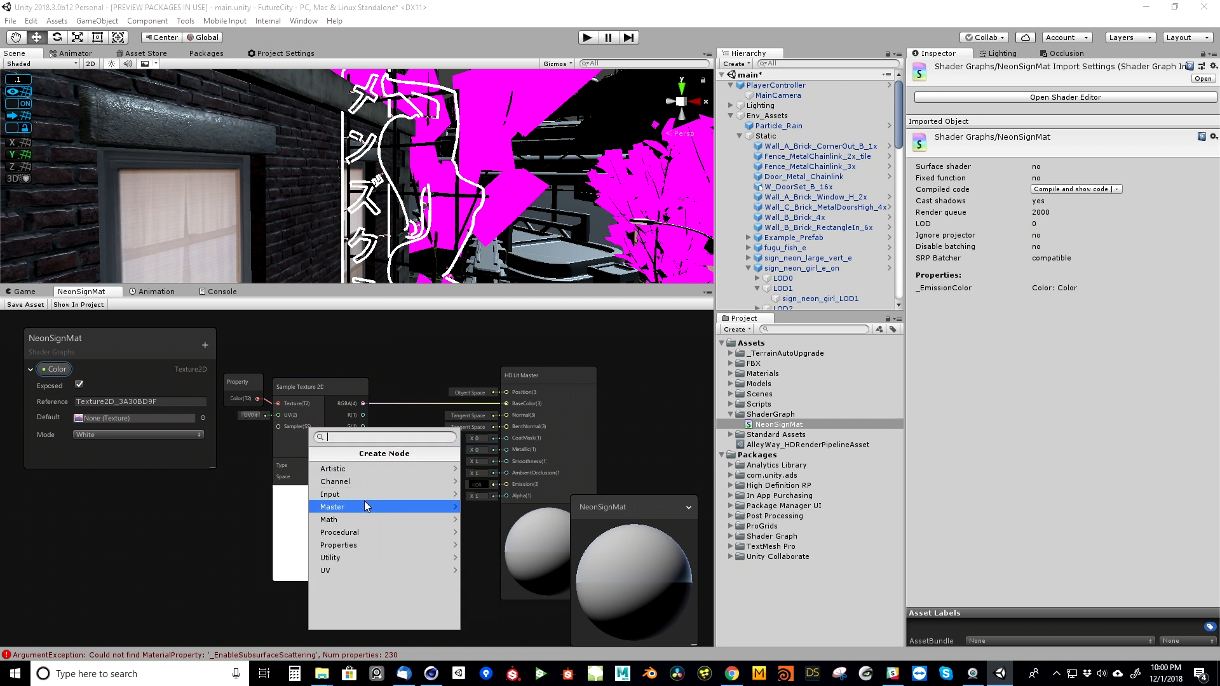
pyautogui.click(349, 481)
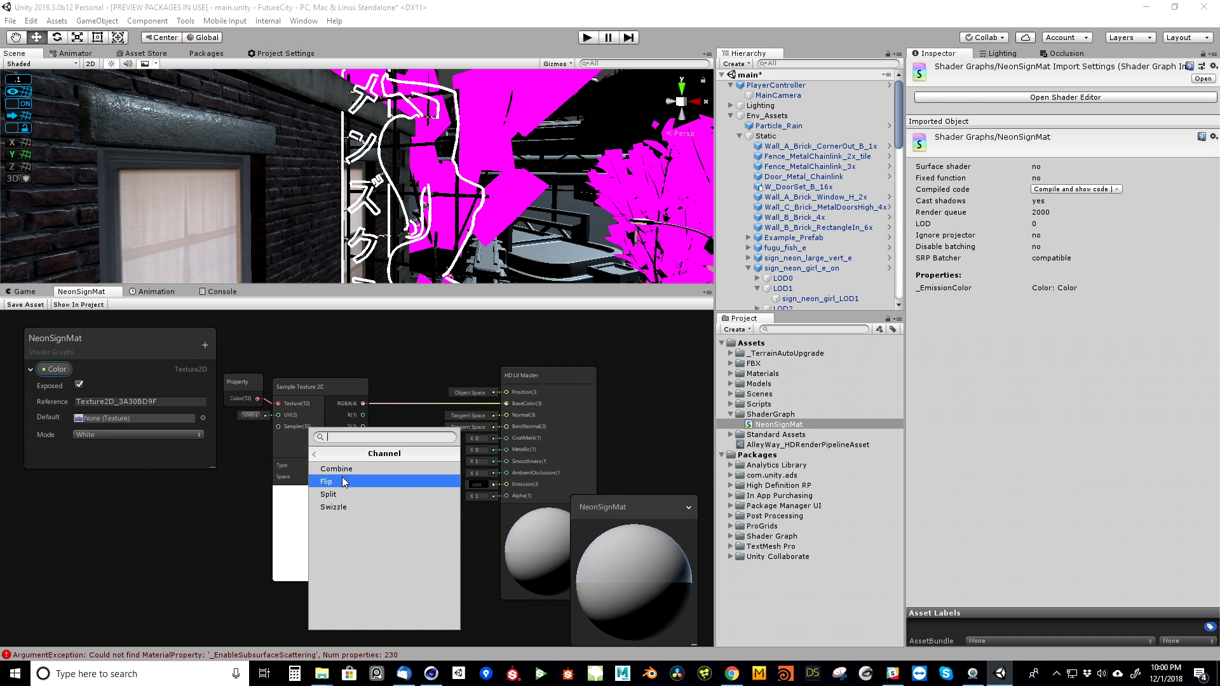
pyautogui.click(337, 469)
pyautogui.moveTo(405, 465); pyautogui.dragTo(406, 478)
# - Connect the texture sample's R, G and B outputs to Combine, and Combine's RGB output to BaseColor
pyautogui.moveTo(363, 415); pyautogui.dragTo(393, 490)
pyautogui.moveTo(363, 426); pyautogui.dragTo(393, 501)
pyautogui.moveTo(365, 438); pyautogui.dragTo(393, 512)
pyautogui.moveTo(479, 501); pyautogui.dragTo(507, 404)
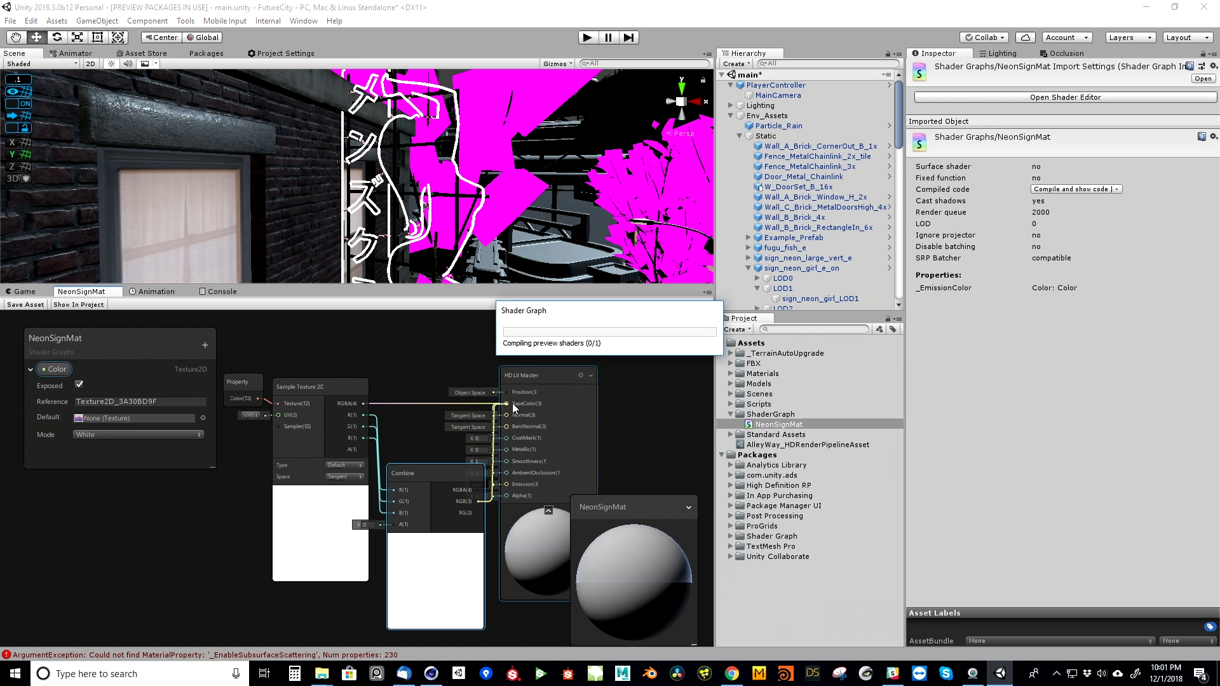
# - Rearrange the Combine and HD Lit Master nodes so the color chain is evenly spaced
pyautogui.moveTo(534, 377); pyautogui.dragTo(596, 375)
pyautogui.moveTo(460, 468); pyautogui.dragTo(467, 384)
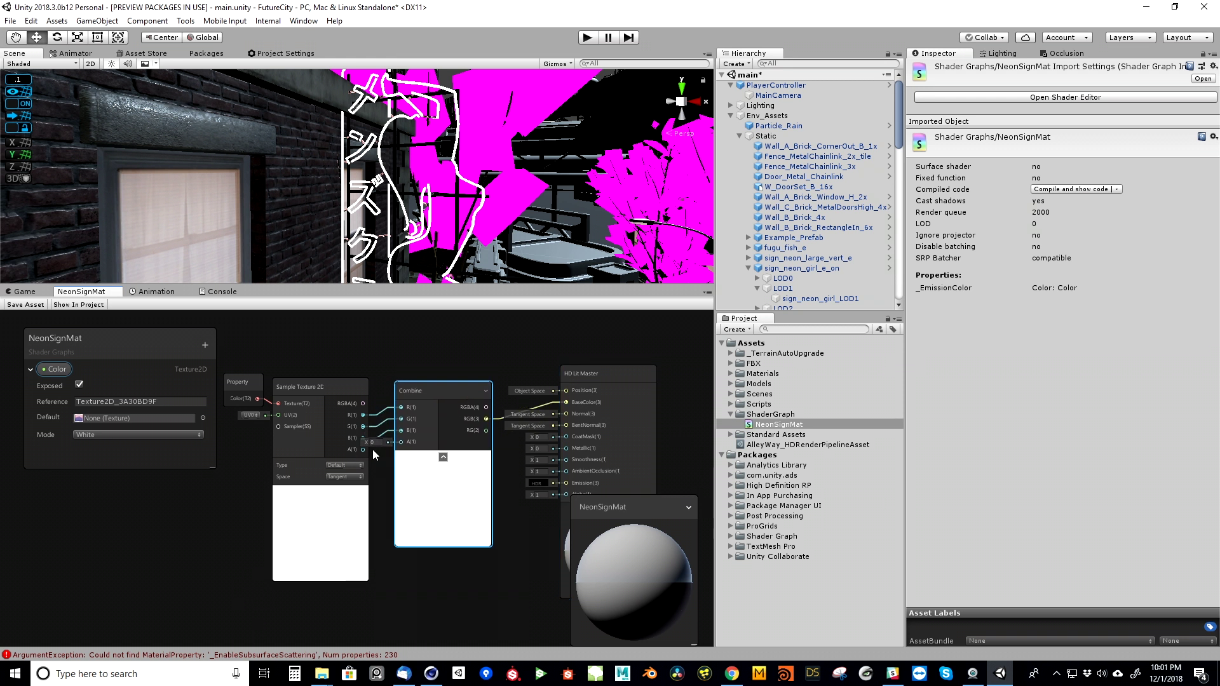
pyautogui.click(567, 395)
pyautogui.moveTo(628, 441); pyautogui.dragTo(515, 419)
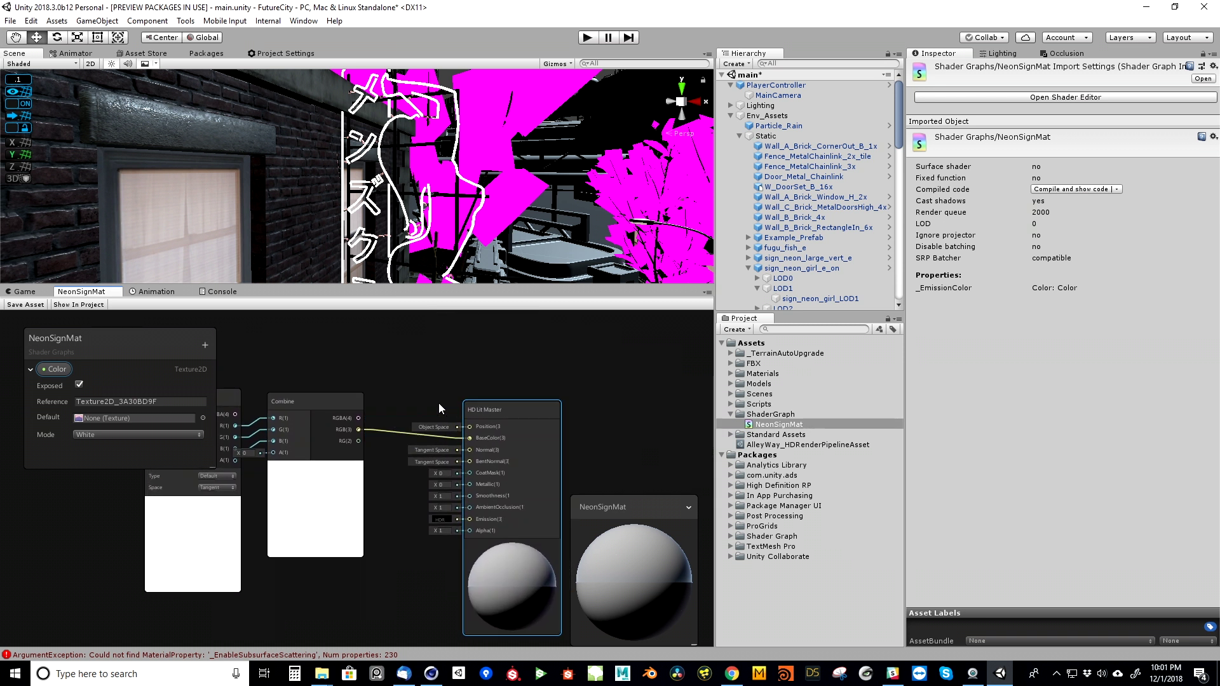
pyautogui.moveTo(433, 394); pyautogui.dragTo(486, 361, button='middle')
pyautogui.scroll(-3, 466, 486)
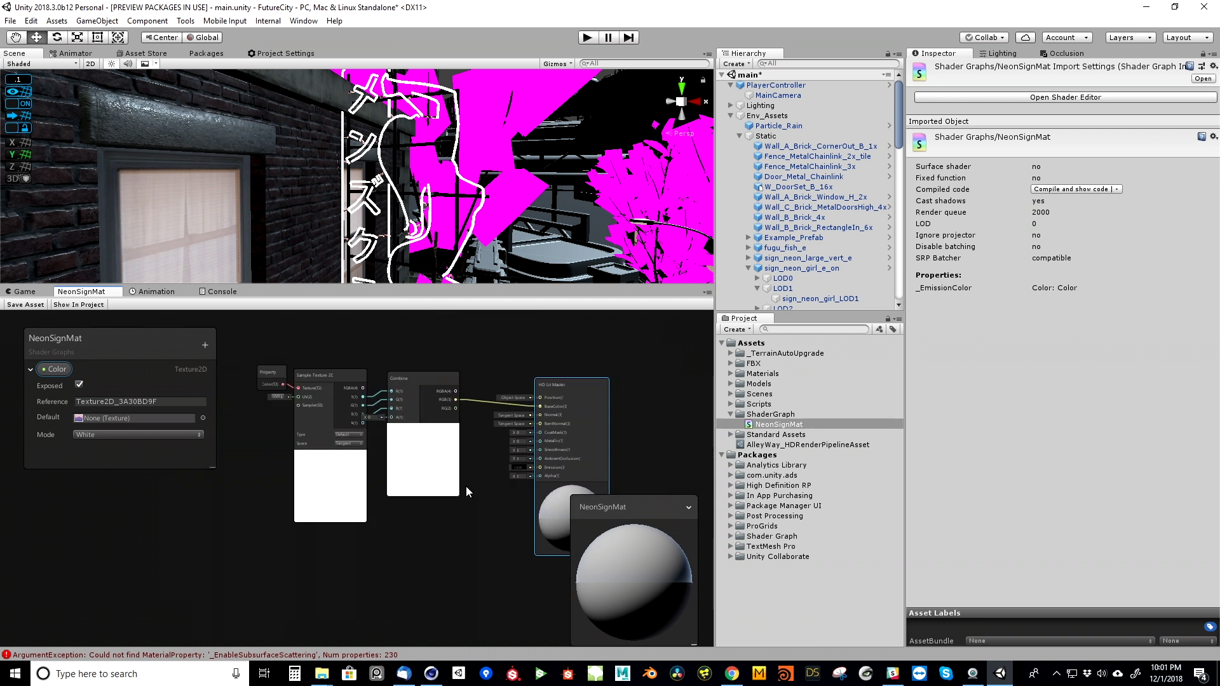
# - Duplicate the Sample Texture 2D and Combine nodes below the originals and connect the copy's RGB output to Normal
pyautogui.click(325, 378)
pyautogui.keyDown('shift'); pyautogui.click(425, 386); pyautogui.keyUp('shift')
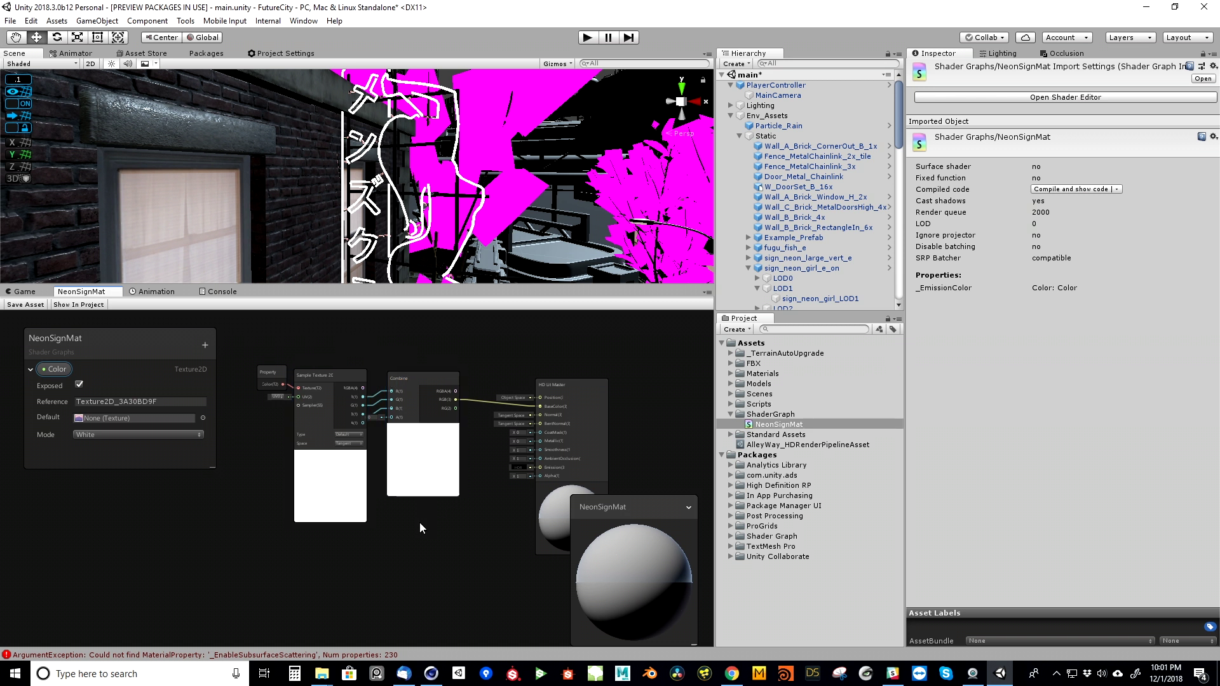
pyautogui.hotkey('ctrl', 'd')
pyautogui.moveTo(425, 404); pyautogui.dragTo(411, 566)
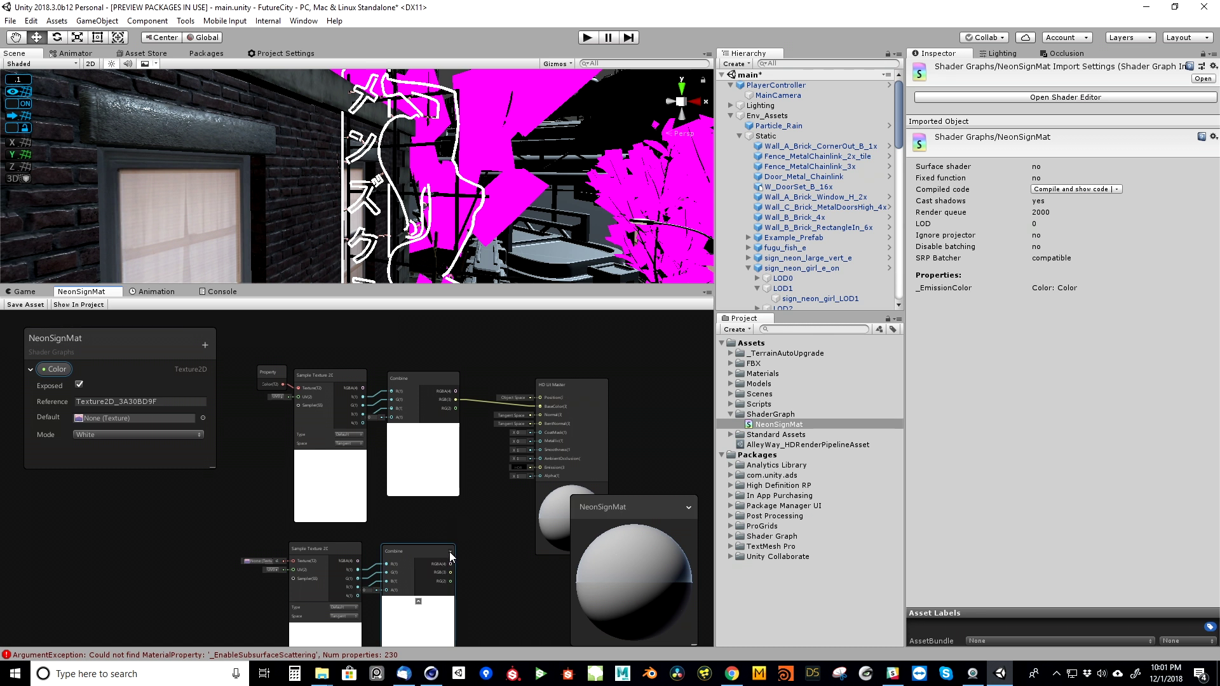
pyautogui.moveTo(452, 571); pyautogui.dragTo(539, 414)
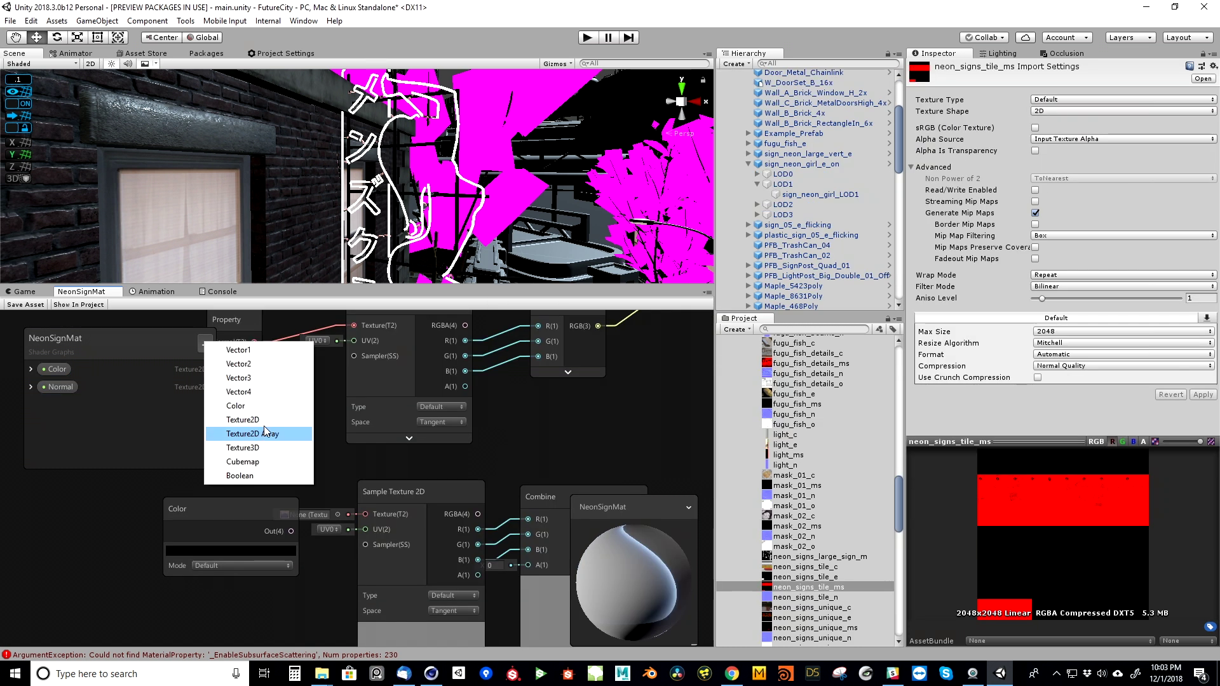
# - Add a Texture2D property named Metallic_Smoothness and connect it to the third Sample Texture 2D node
pyautogui.click(261, 427)
pyautogui.write('Metallic')
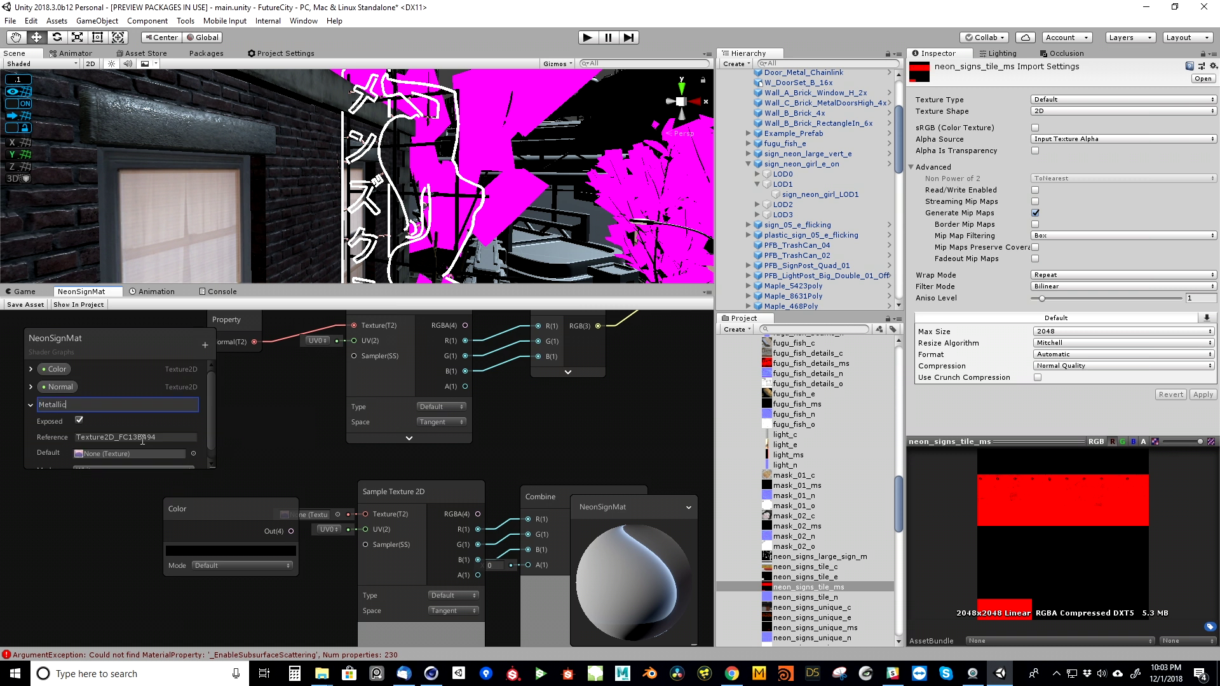
pyautogui.write('_Smoothness')
pyautogui.press('Return')
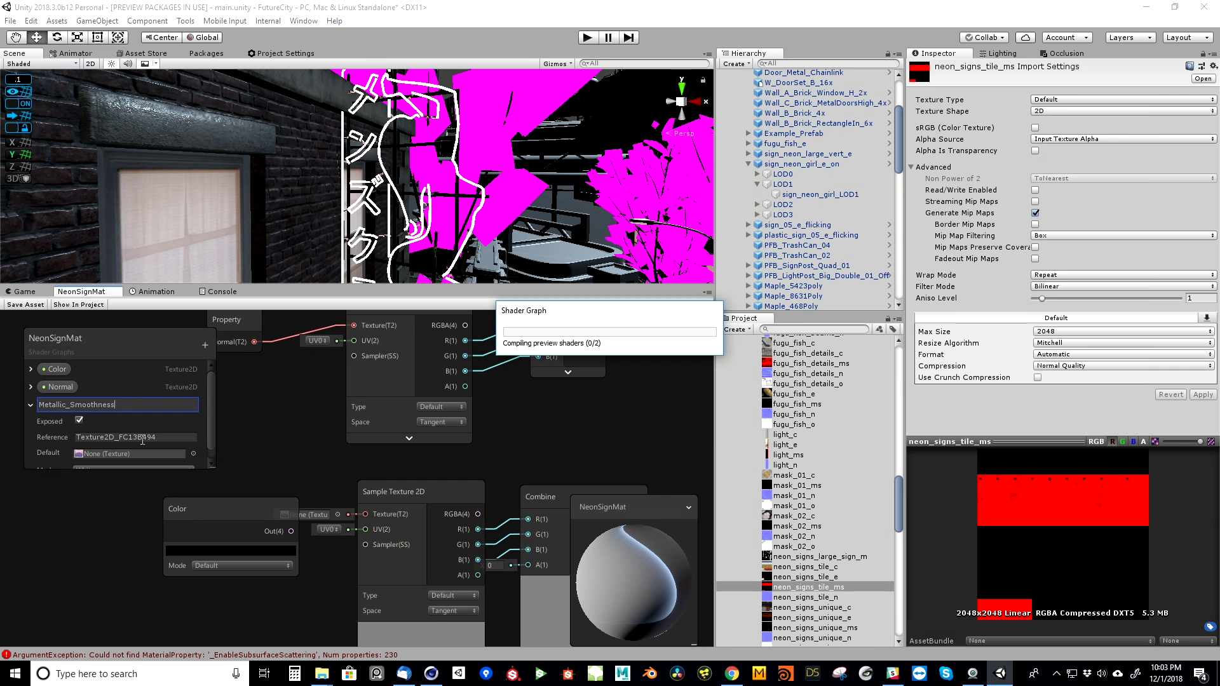
pyautogui.moveTo(486, 375); pyautogui.dragTo(460, 496)
pyautogui.click(481, 573)
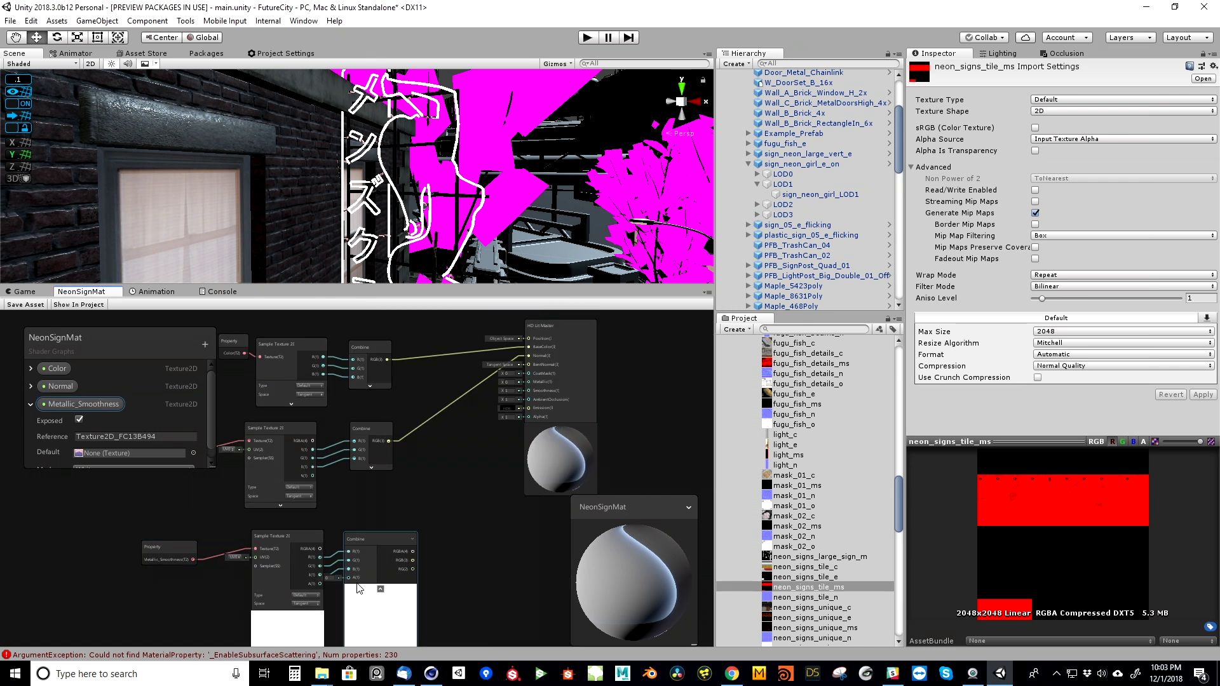
# - Delete the third Combine node and connect its texture sample's R output to Metallic and A output to Smoothness
pyautogui.moveTo(382, 541); pyautogui.dragTo(429, 528)
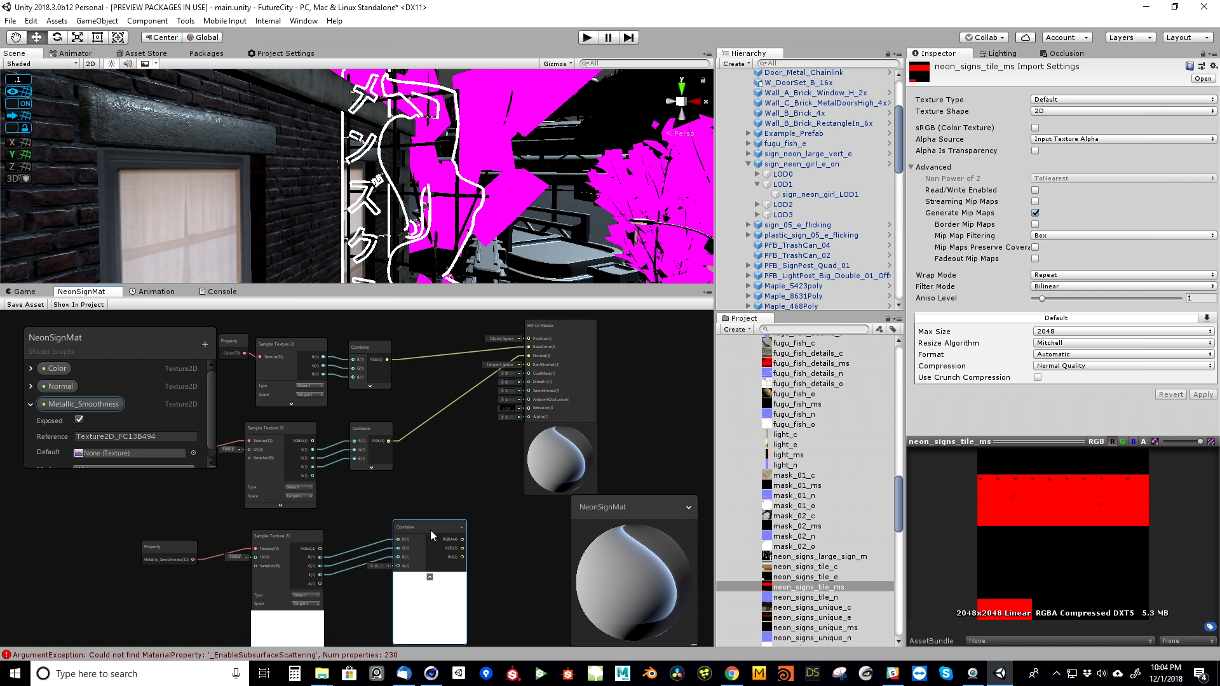
pyautogui.press('Delete')
pyautogui.click(307, 540)
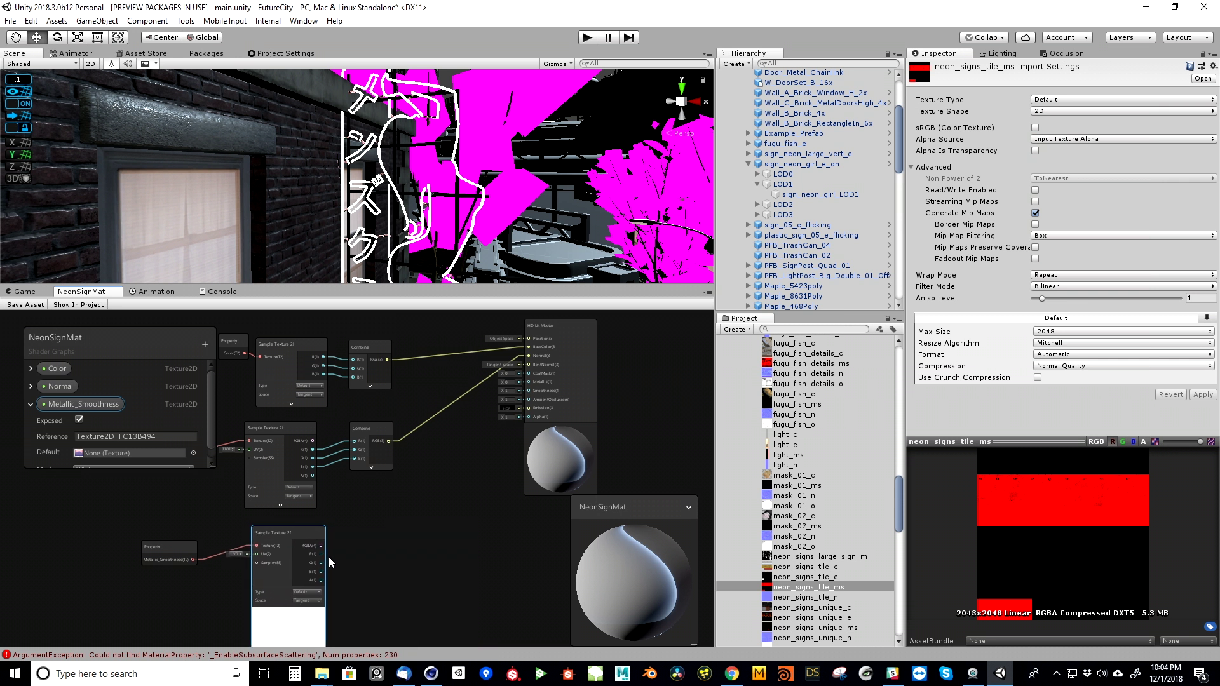
pyautogui.moveTo(322, 554); pyautogui.dragTo(527, 425)
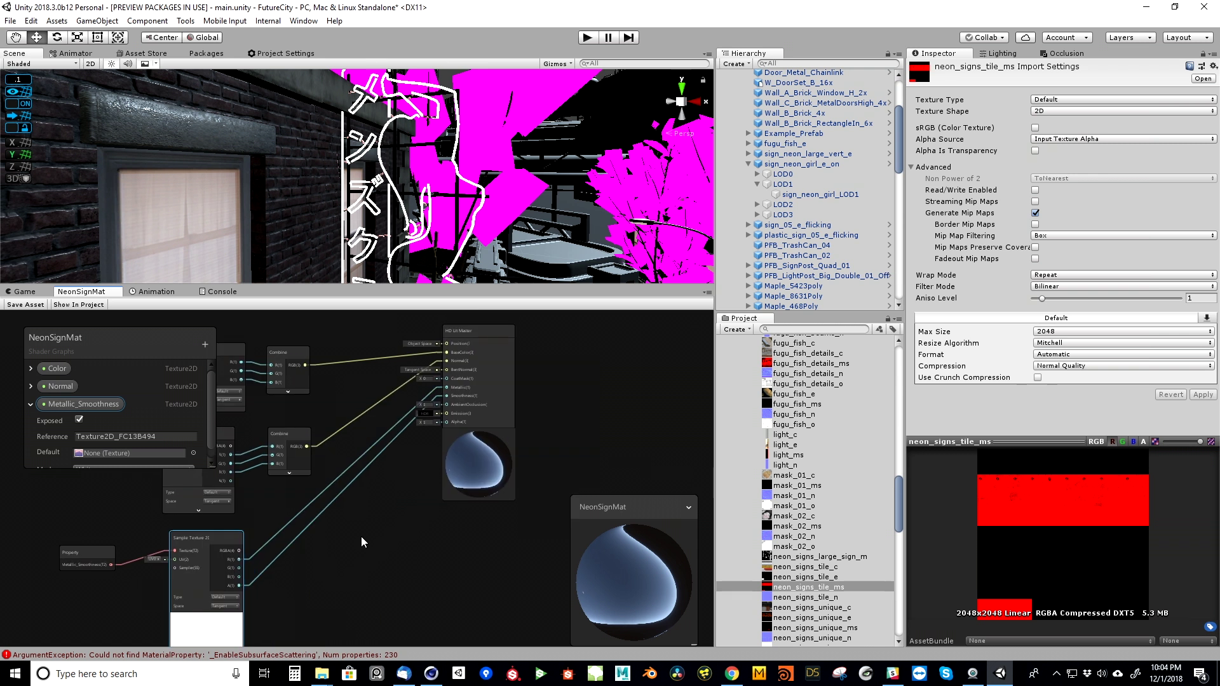
# - Make room in the graph by moving the HD Lit Master node away from its inputs and nudging the third Sample Texture 2D node
pyautogui.moveTo(498, 390); pyautogui.dragTo(569, 392)
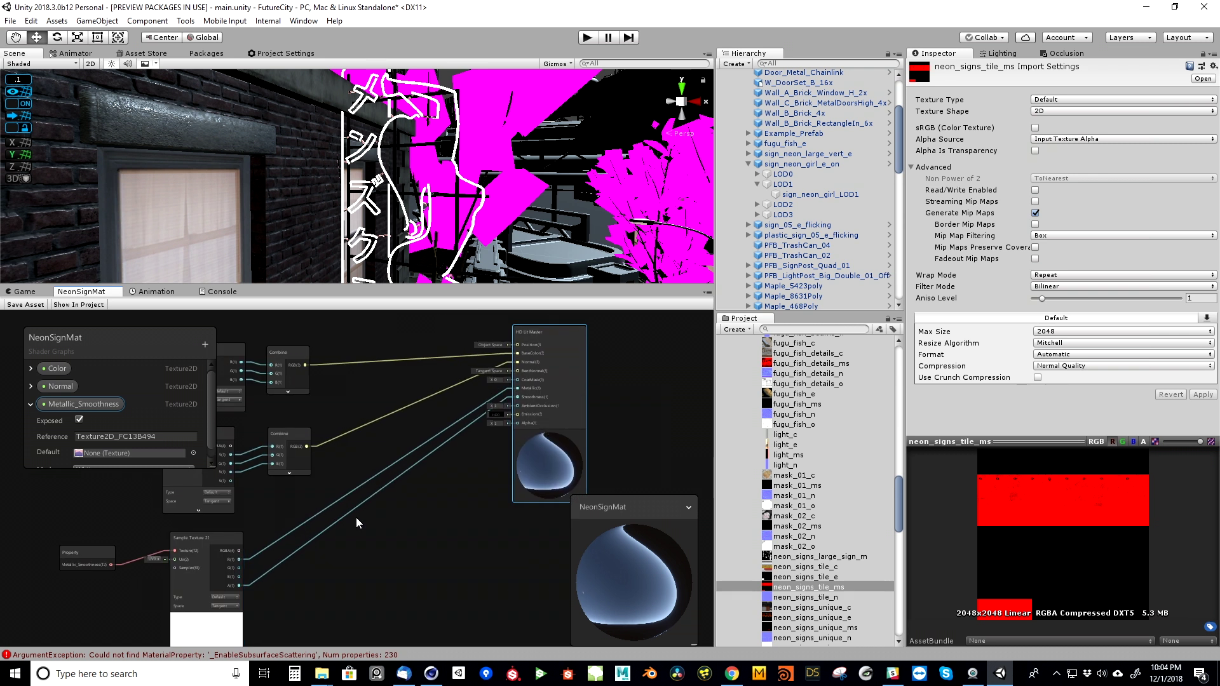
pyautogui.moveTo(357, 522); pyautogui.dragTo(417, 501, button='middle')
pyautogui.moveTo(264, 517); pyautogui.dragTo(251, 509)
# - Add a Texture2D property named Emission, feed it through duplicated Sample Texture 2D and Combine nodes, and connect the RGB output to Emission
pyautogui.click(30, 404)
pyautogui.click(204, 343)
pyautogui.click(273, 437)
pyautogui.write('Emission')
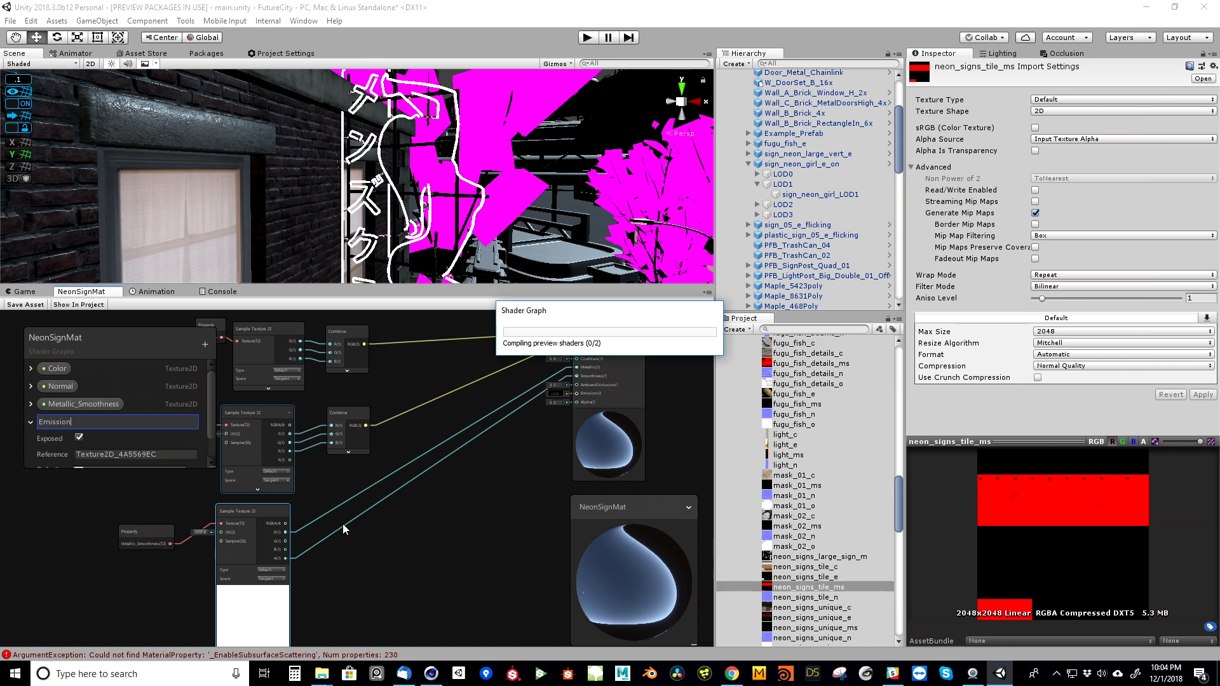
pyautogui.press('Return')
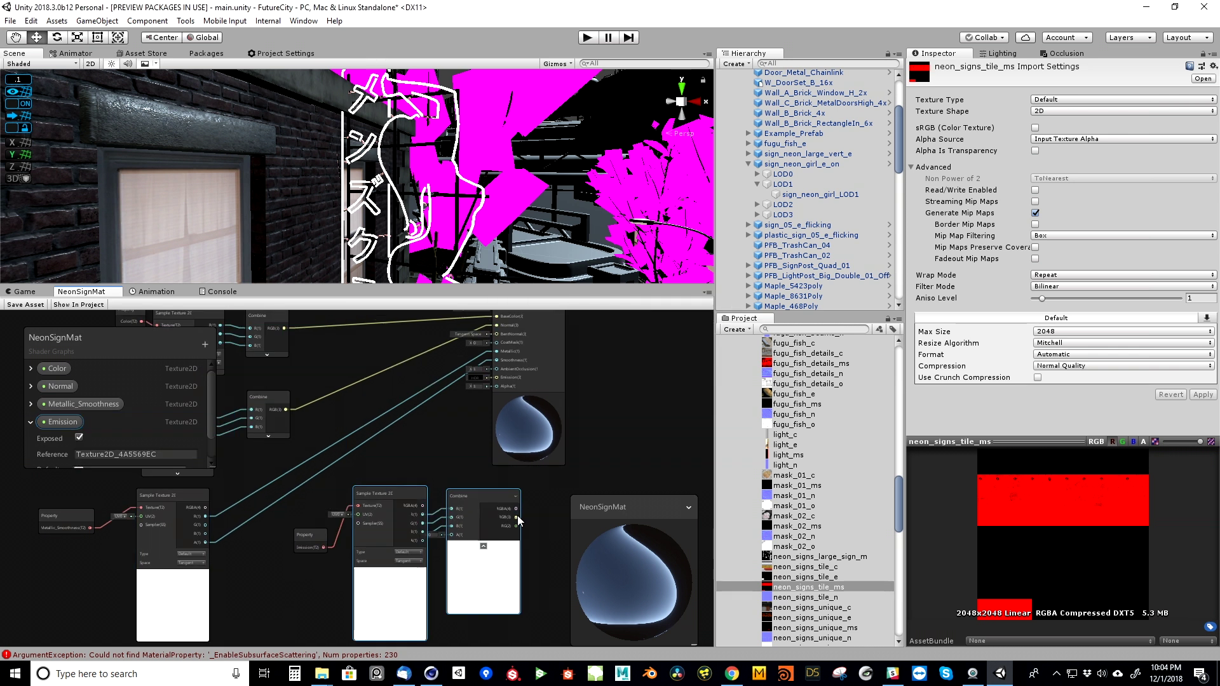
pyautogui.moveTo(519, 517); pyautogui.dragTo(496, 378)
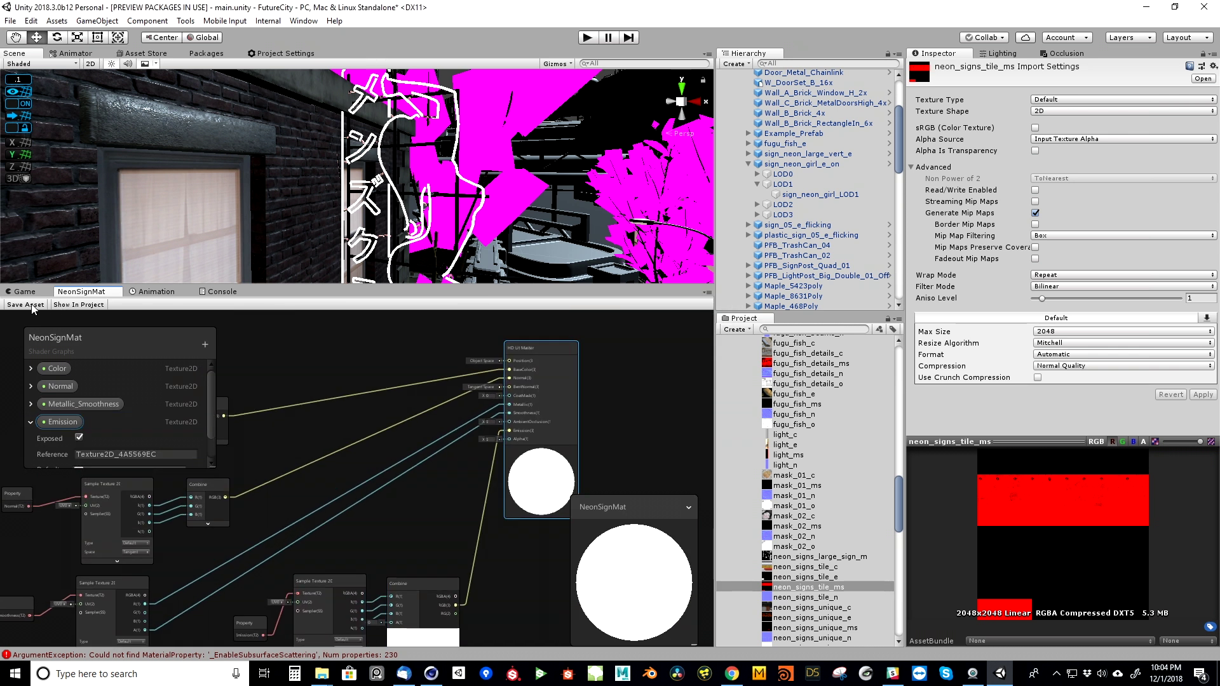
# - Save the NeonSignMat graph and locate it in the project's ShaderGraph folder, collapsing the Textures and Japanese Street Signs Set folders
pyautogui.click(33, 308)
pyautogui.click(79, 305)
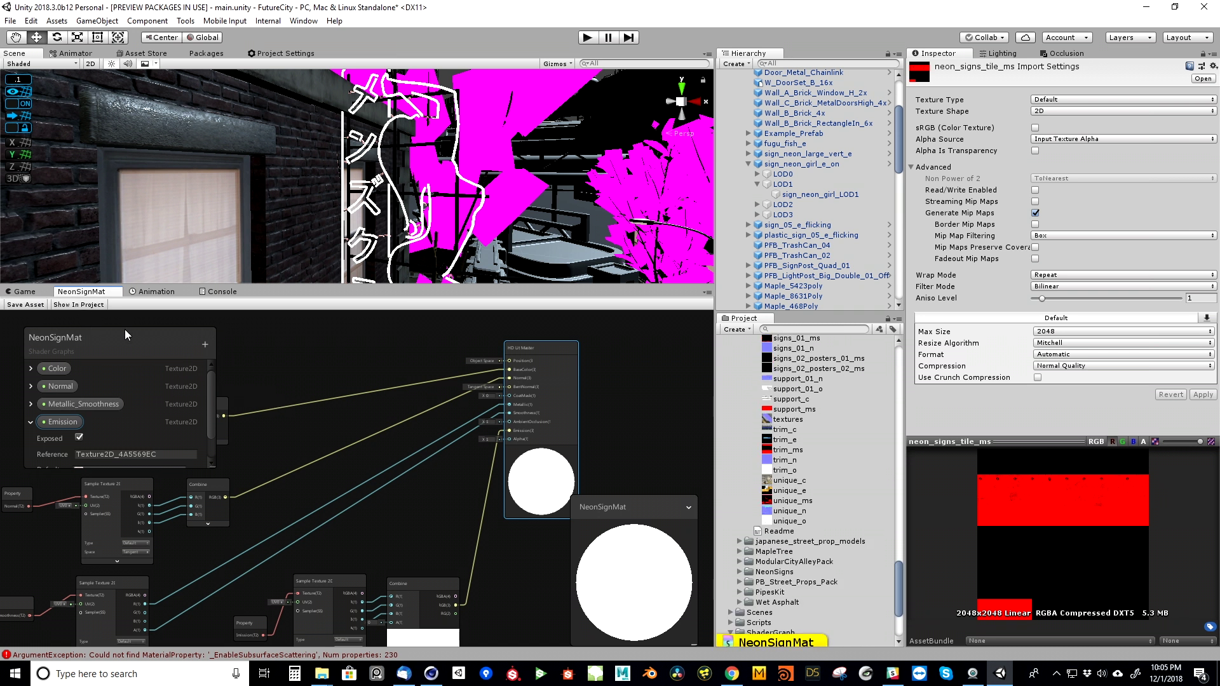
pyautogui.scroll(15, 817, 490)
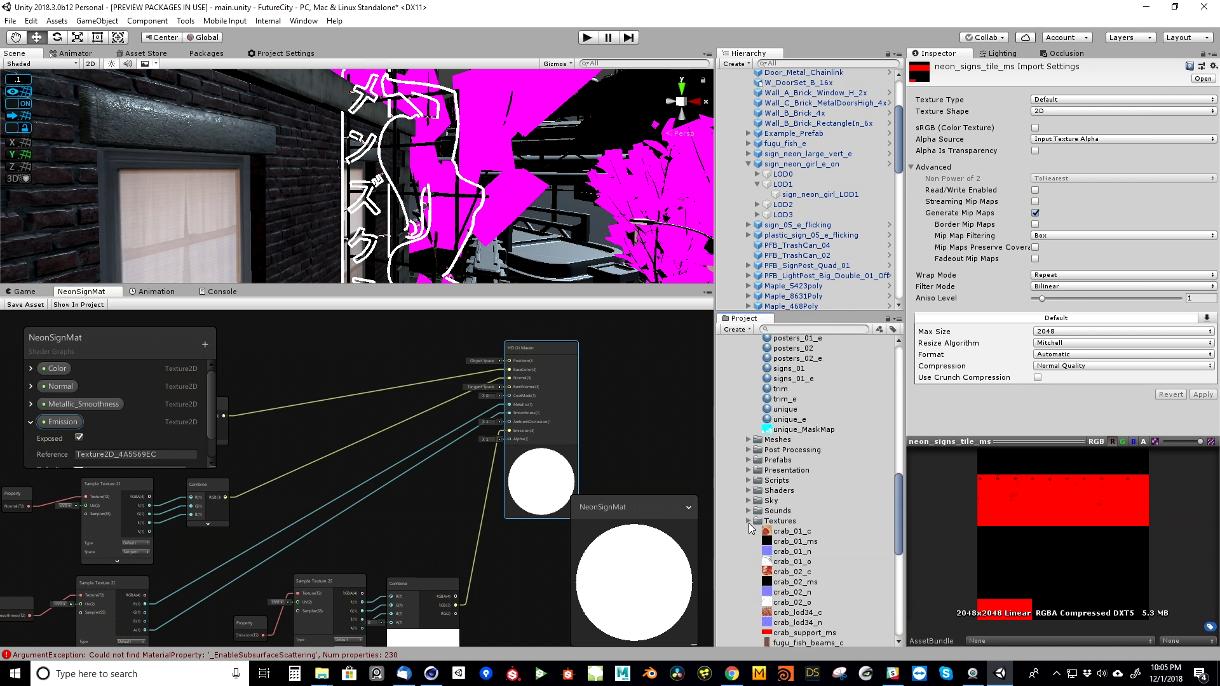
pyautogui.click(748, 521)
pyautogui.scroll(10, 747, 483)
pyautogui.click(738, 425)
pyautogui.scroll(-2, 743, 470)
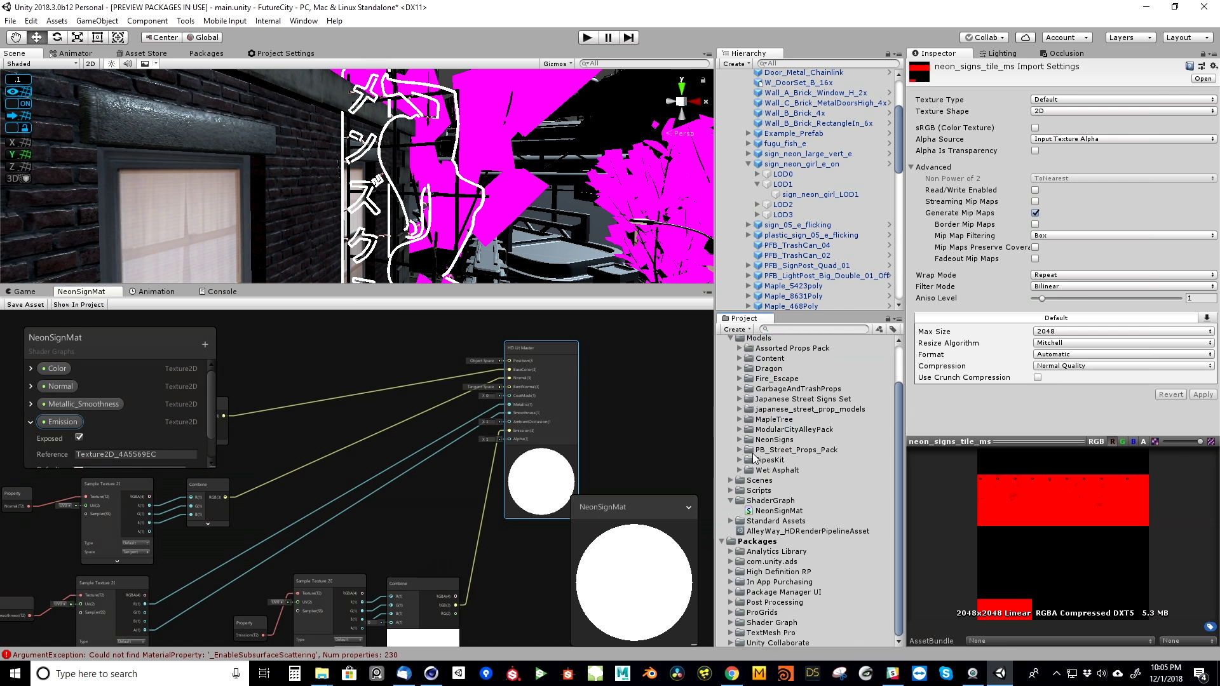
# - Create a material from the NeonSignMat shader graph in the ShaderGraph folder, keeping the default name
pyautogui.rightClick(756, 512)
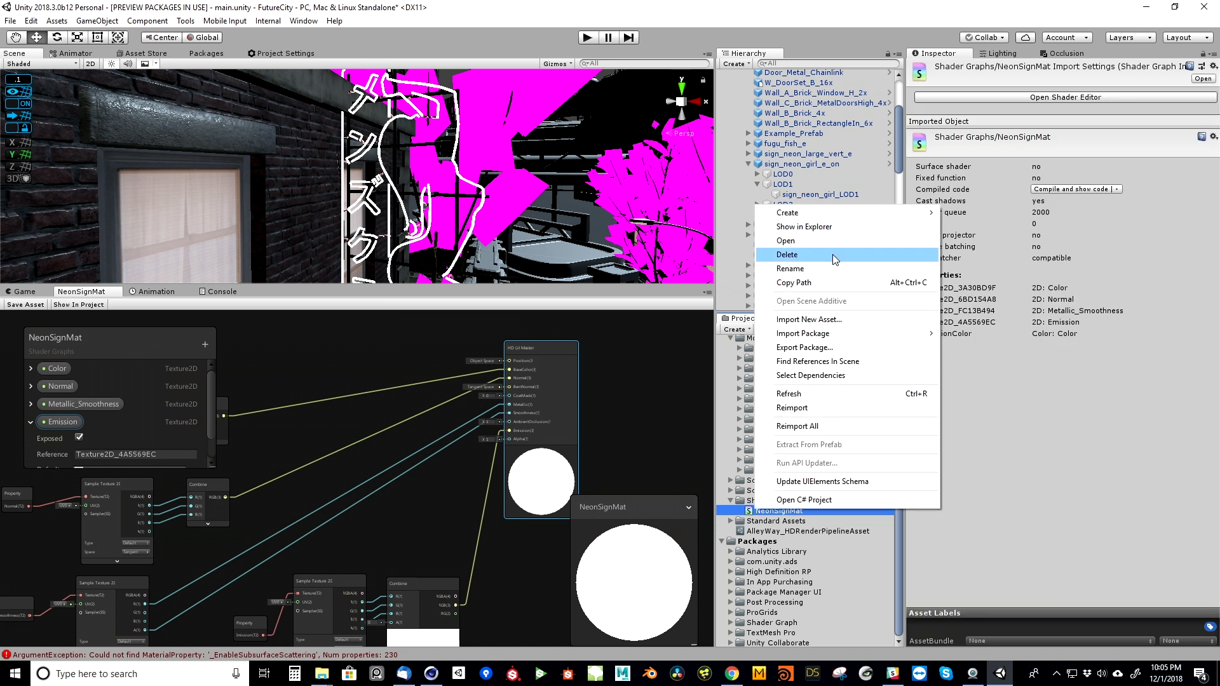
pyautogui.moveTo(861, 214)
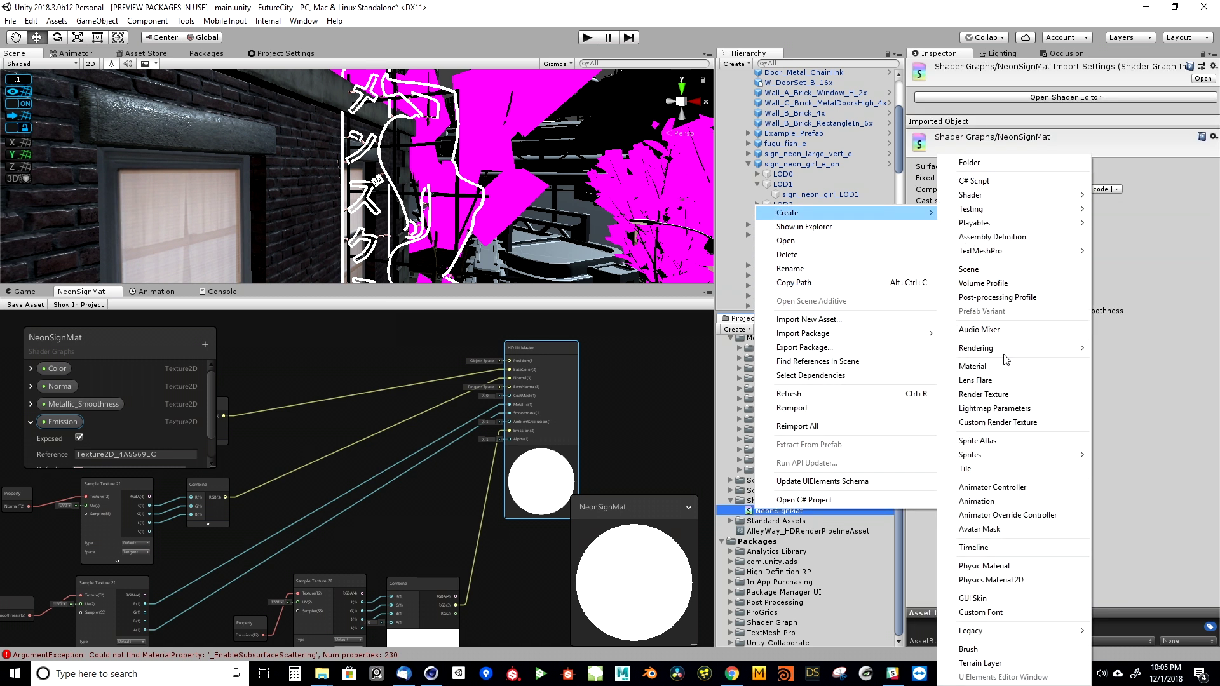
pyautogui.click(972, 367)
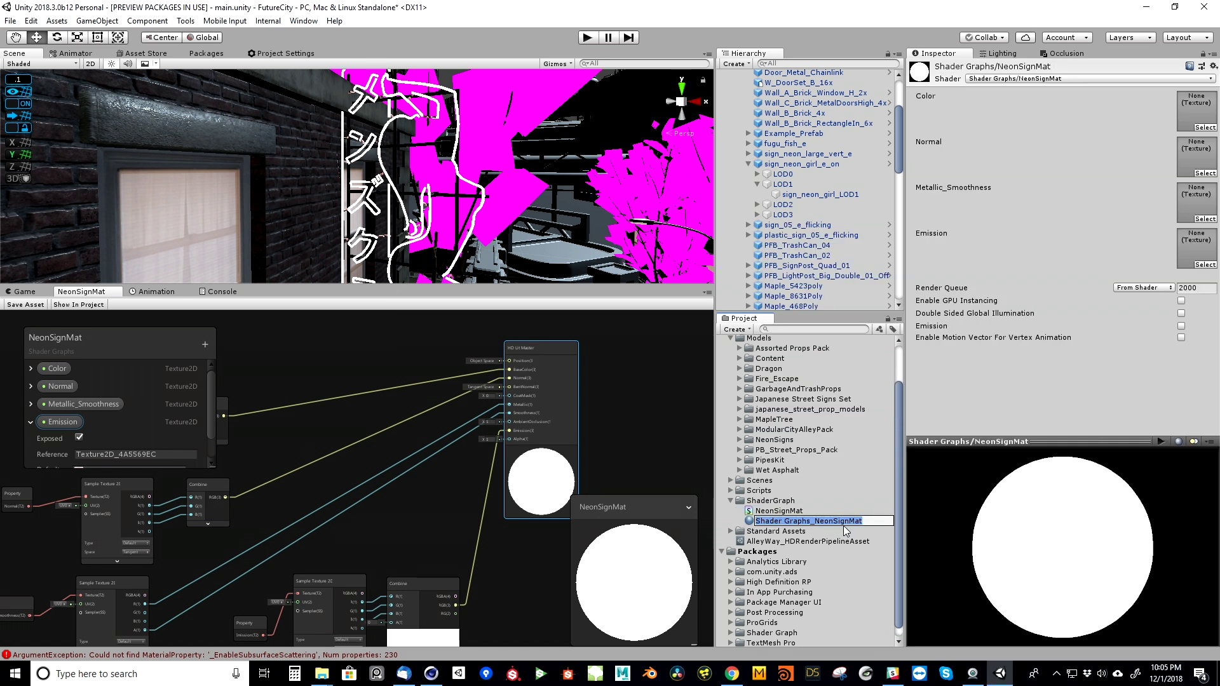
pyautogui.press('Return')
# - Create a second material from the NeonSignMat shader graph with the default name
pyautogui.click(765, 513)
pyautogui.rightClick(768, 512)
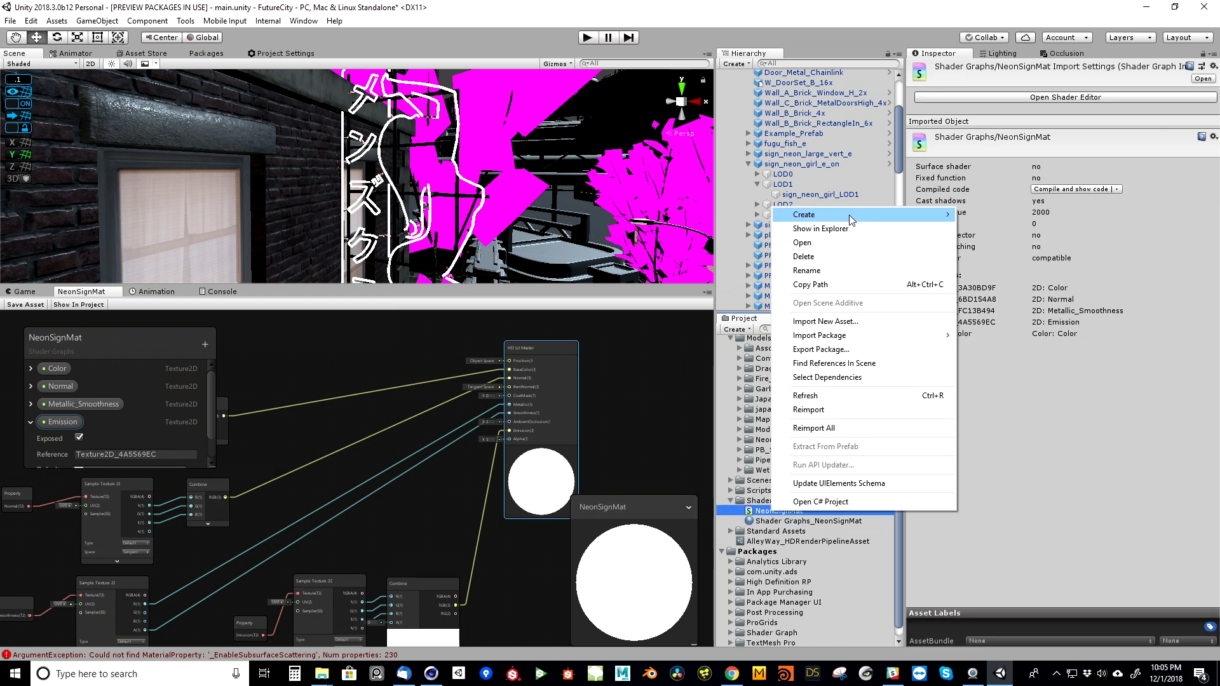
pyautogui.moveTo(819, 214)
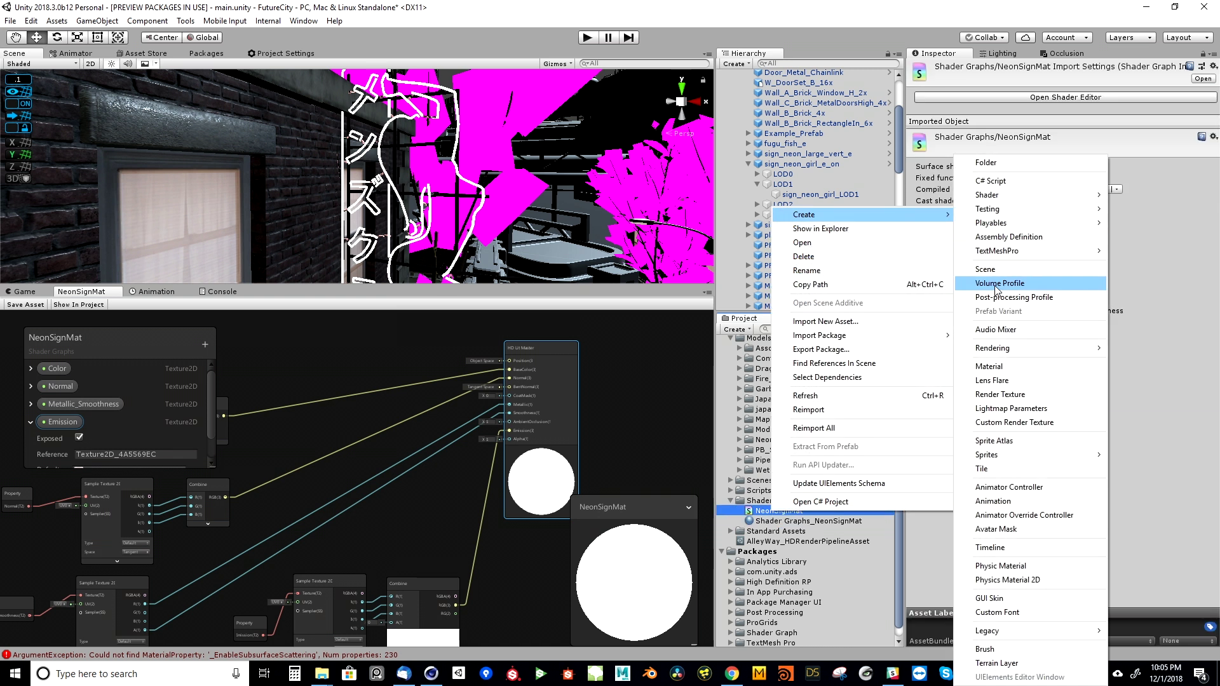
pyautogui.click(989, 367)
pyautogui.press('Return')
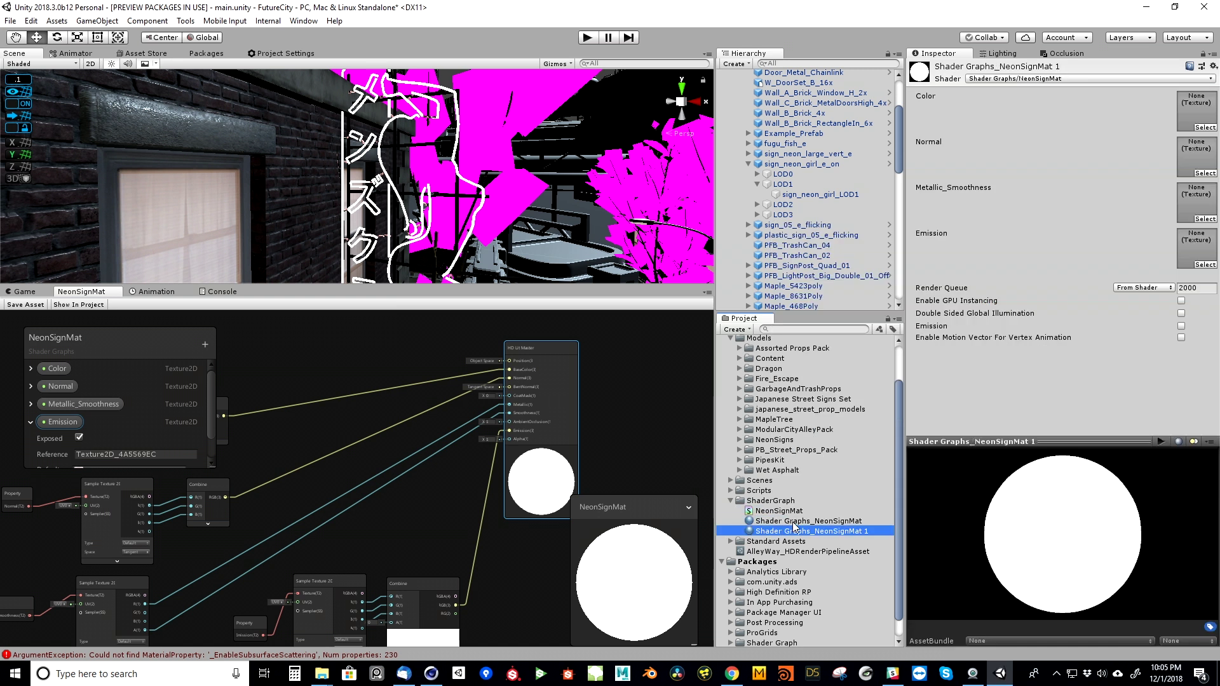
# - Compare the two new neon materials and delete the extra one, Shader Graphs_NeonSignMat 1
pyautogui.click(793, 521)
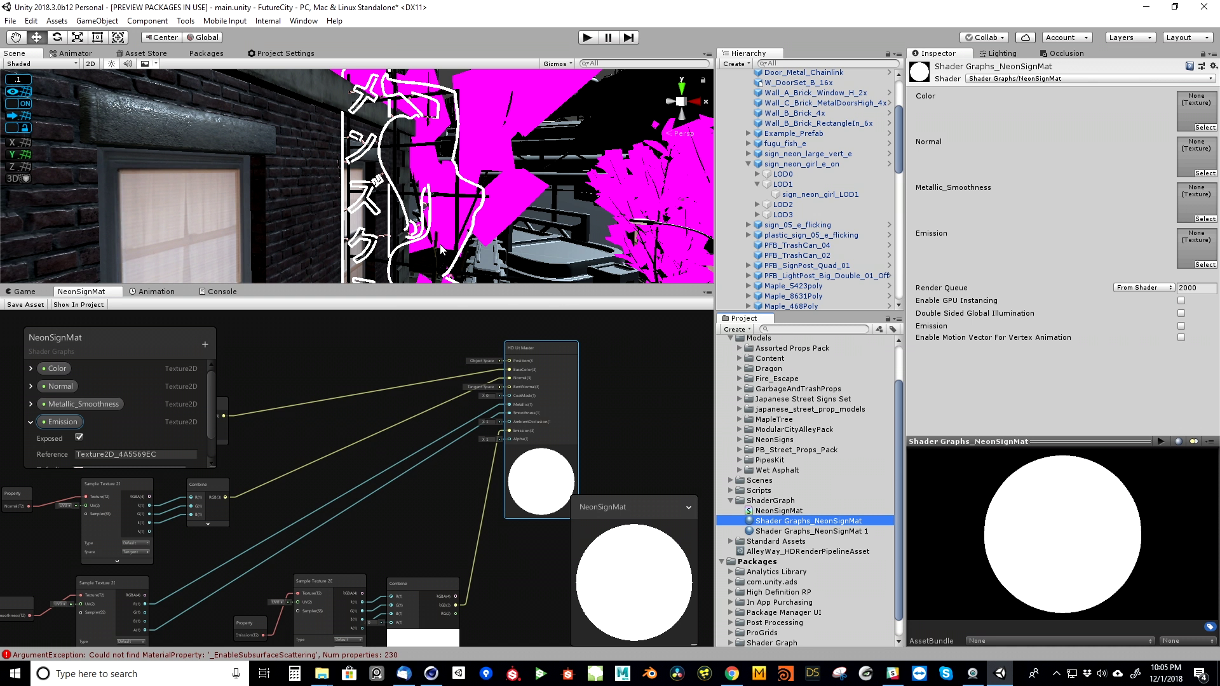
pyautogui.click(805, 531)
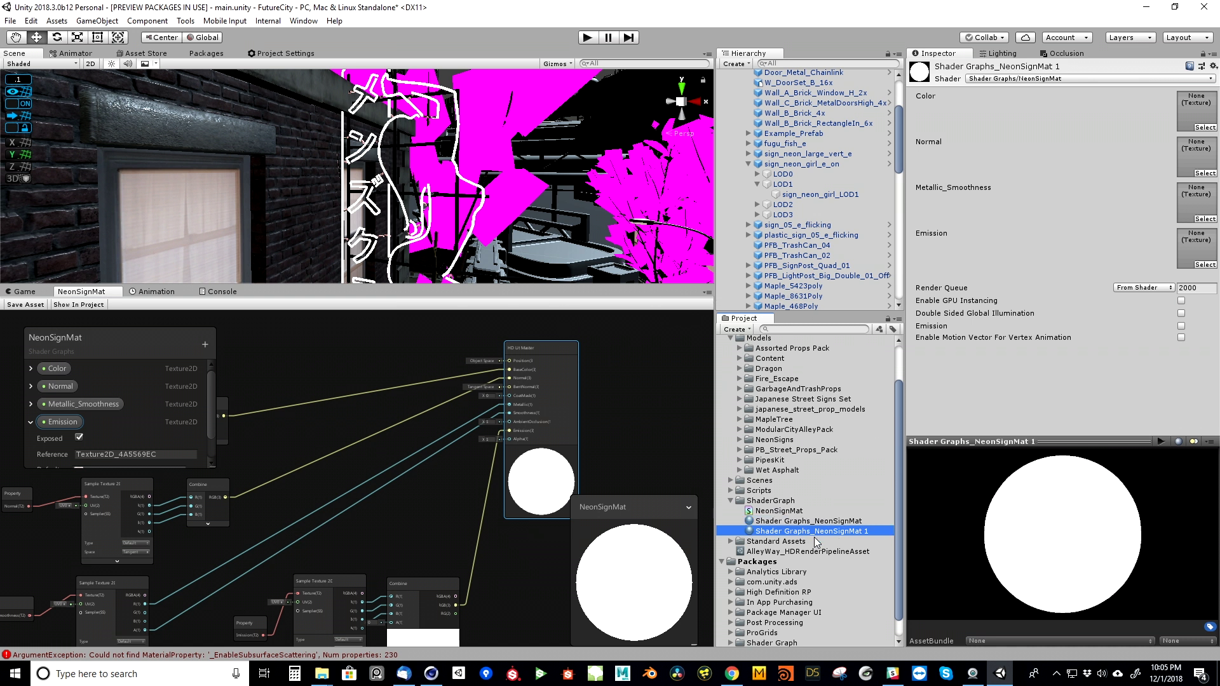
pyautogui.press('Delete')
pyautogui.click(646, 362)
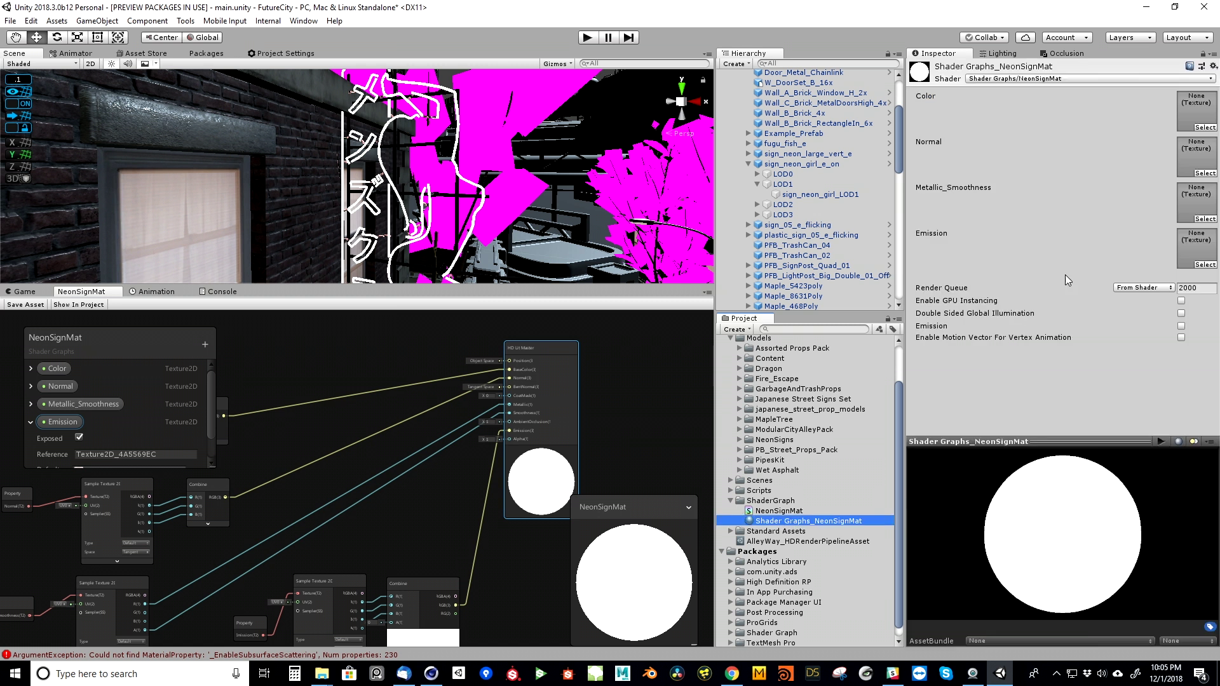
pyautogui.click(458, 178)
pyautogui.click(457, 177)
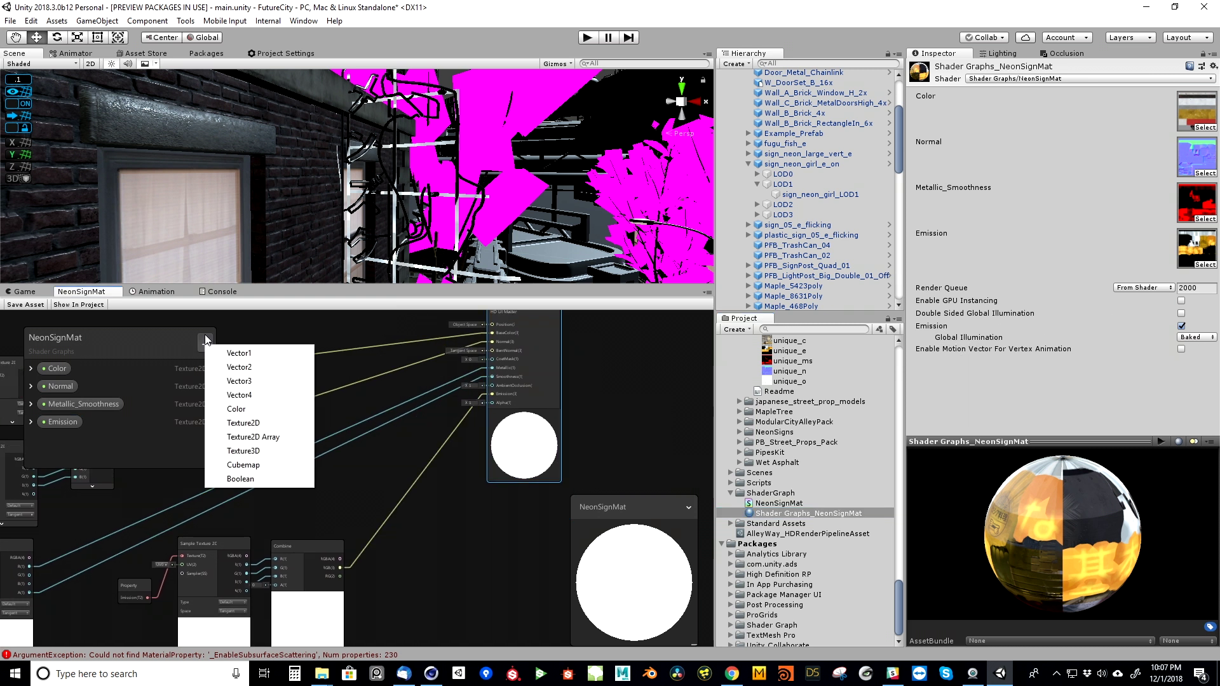
# - Add a Color property named Emission Color to the NeonSignMat graph and set its mode to HDR
pyautogui.click(236, 408)
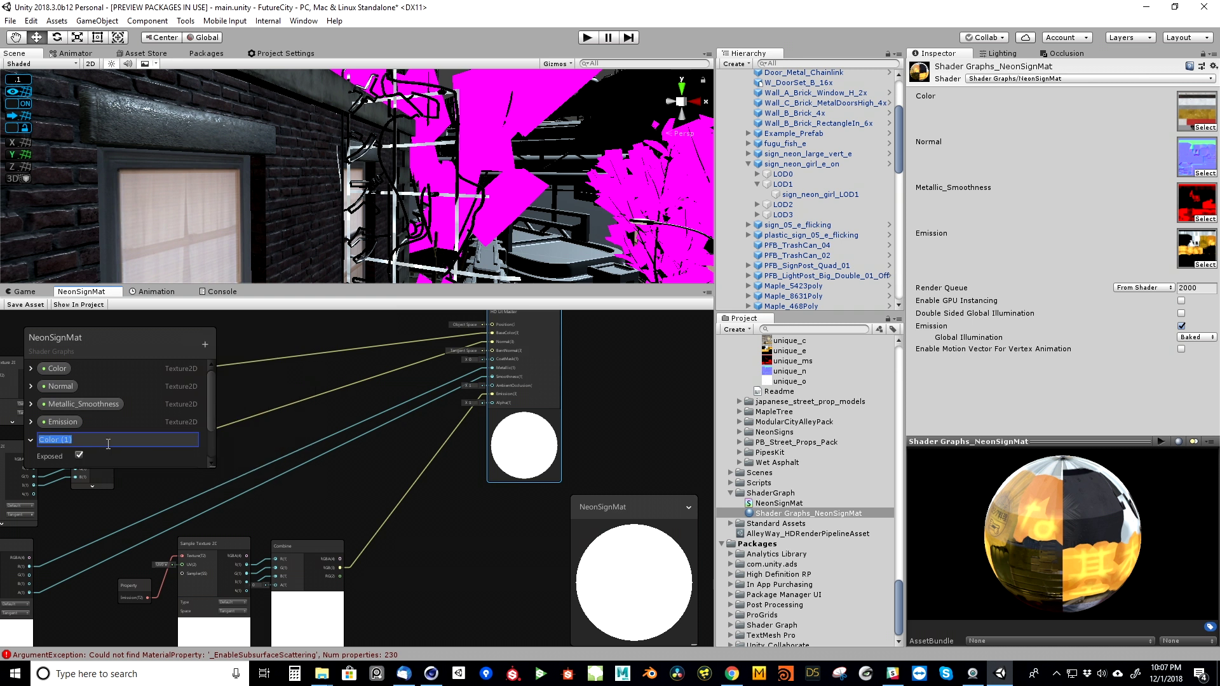
pyautogui.write('Emission')
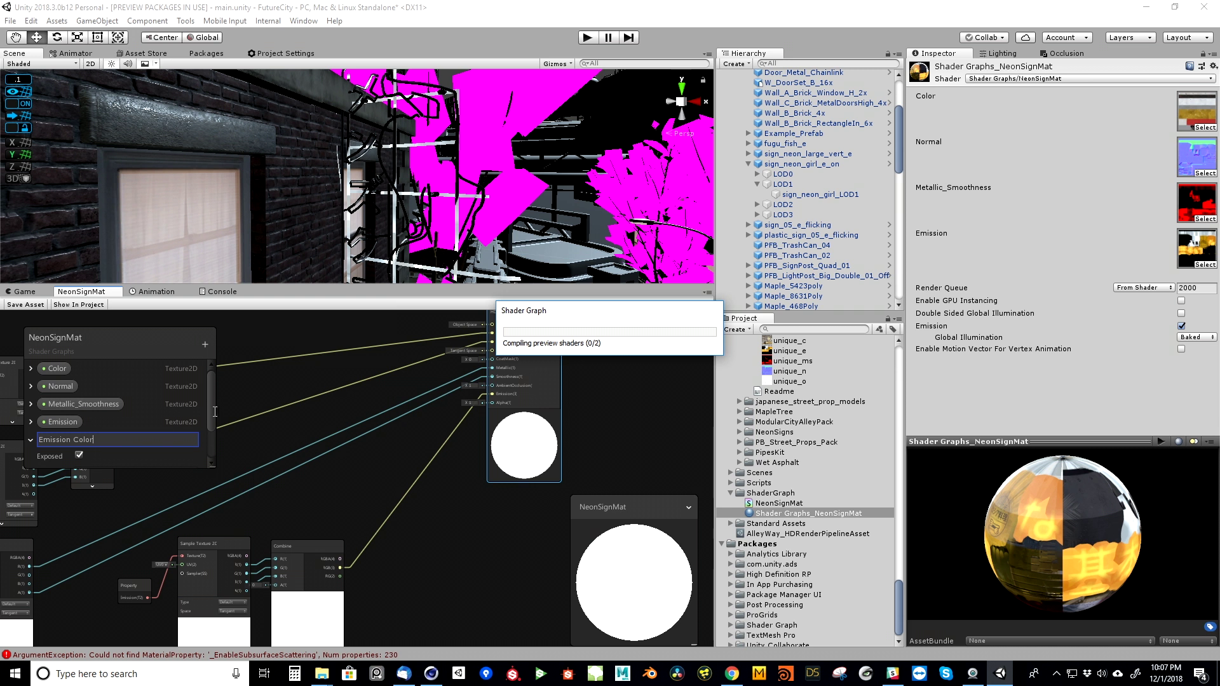
pyautogui.press('Return')
pyautogui.click(139, 457)
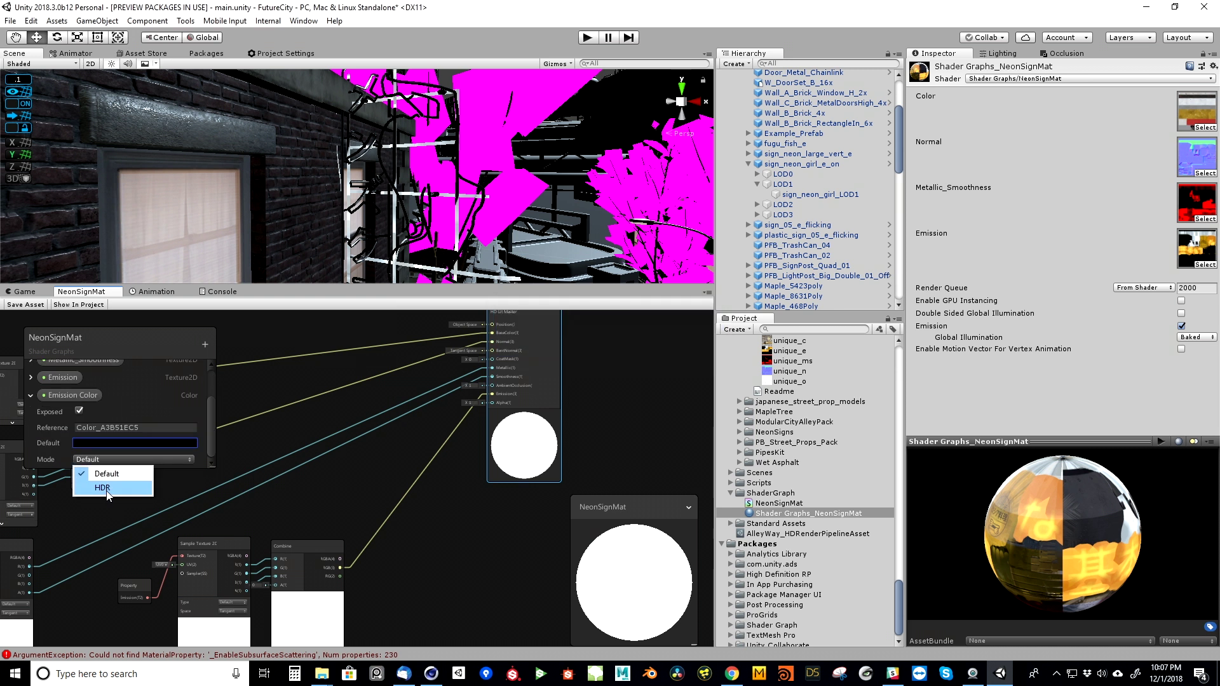
pyautogui.click(109, 490)
# - Place the Emission Color property in the graph and create a Multiply node beside it
pyautogui.moveTo(64, 396); pyautogui.dragTo(417, 519)
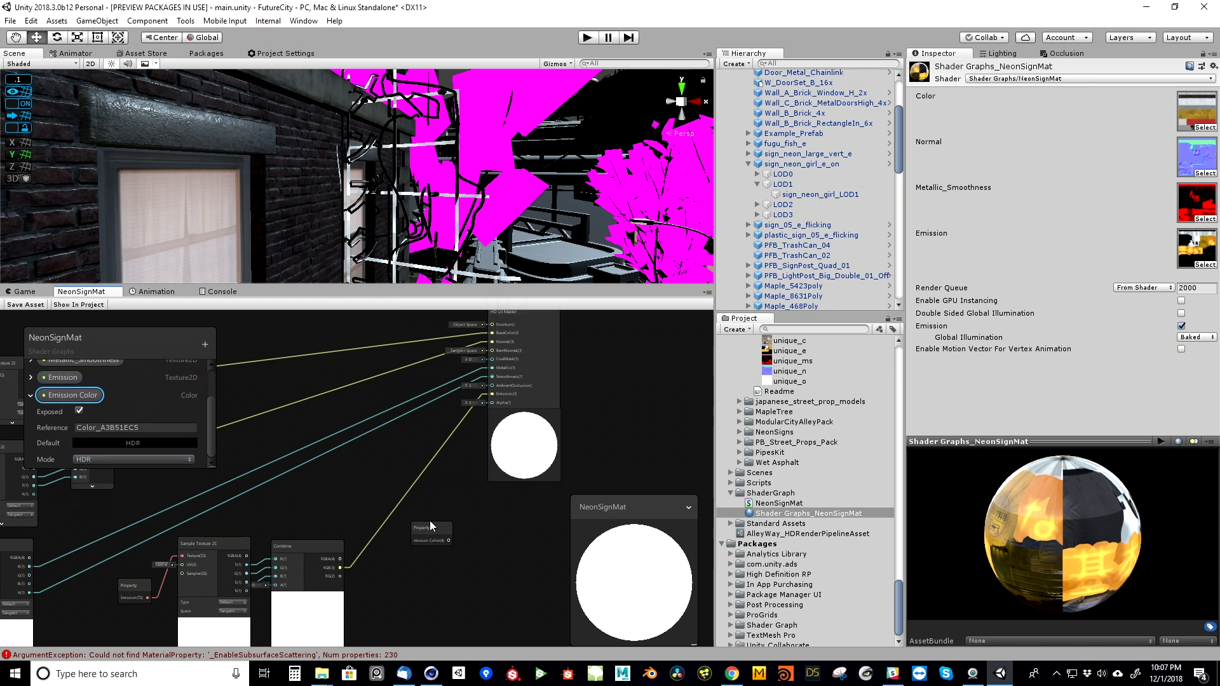
pyautogui.rightClick(436, 521)
pyautogui.click(471, 525)
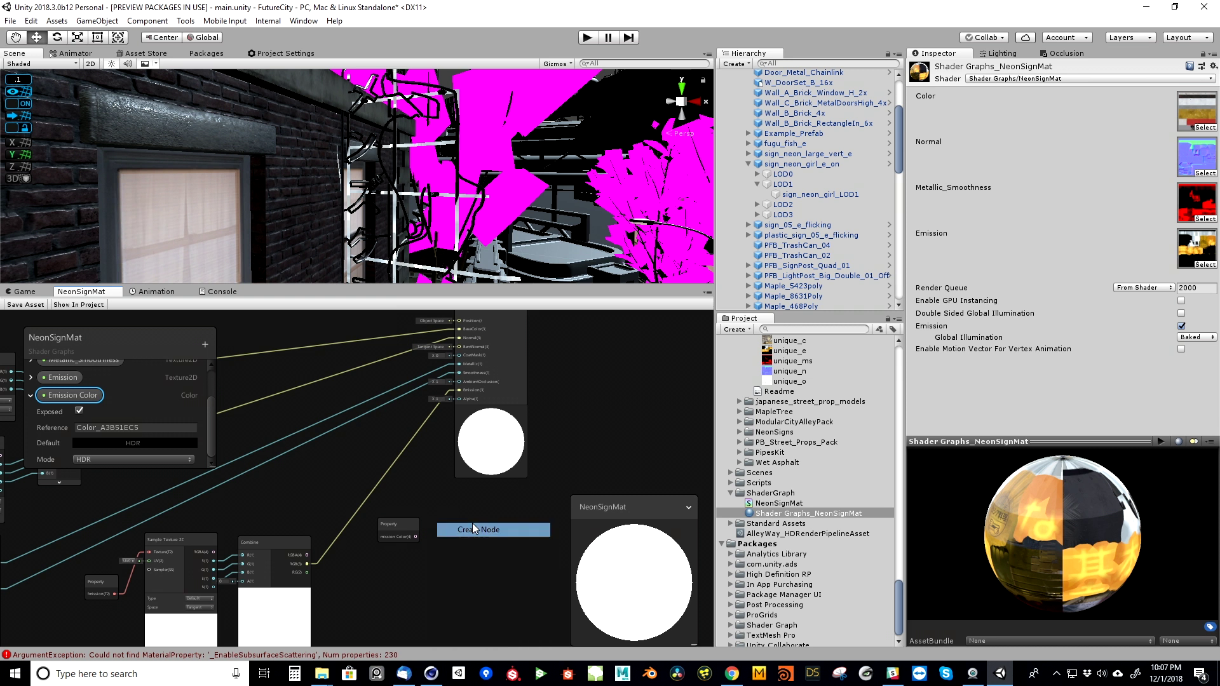
pyautogui.write('mul')
pyautogui.press('Return')
# - Multiply Emission Color with the emission Combine node's RGBA output and connect the result to the HD Lit Master's Emission input
pyautogui.moveTo(460, 541); pyautogui.dragTo(479, 531)
pyautogui.moveTo(415, 536); pyautogui.dragTo(459, 545)
pyautogui.moveTo(307, 555); pyautogui.dragTo(459, 554)
pyautogui.moveTo(394, 524); pyautogui.dragTo(300, 482)
pyautogui.moveTo(480, 531); pyautogui.dragTo(458, 390)
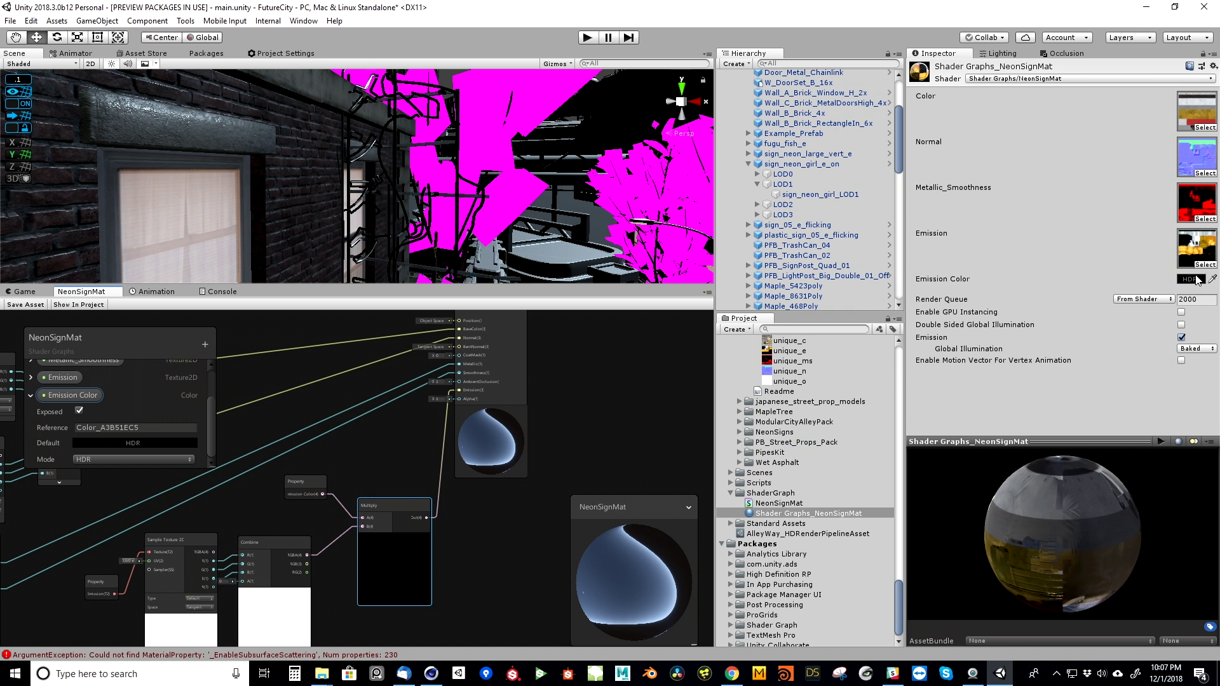
# - Set the neon material's Emission Color to BF3D3D at intensity 4.3941 and assign the neon_signs_tile_e texture to Emission
pyautogui.click(1194, 279)
pyautogui.moveTo(907, 268); pyautogui.dragTo(916, 211)
pyautogui.click(953, 444)
pyautogui.click(953, 447)
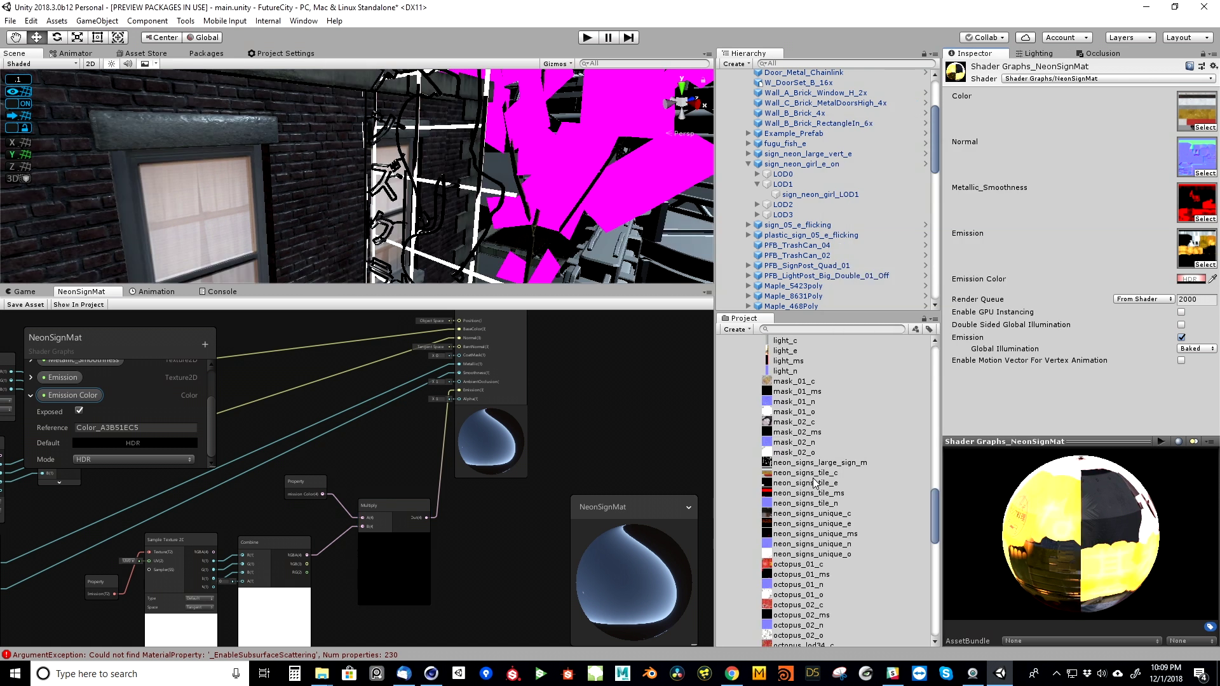
pyautogui.moveTo(819, 484); pyautogui.dragTo(1193, 248)
pyautogui.keyDown('alt'); pyautogui.moveTo(458, 198); pyautogui.dragTo(456, 206); pyautogui.keyUp('alt')
# - Set the neon material's Emission Color to DB1E1E, trying lower intensities before raising the intensity to 5.3941
pyautogui.click(1190, 278)
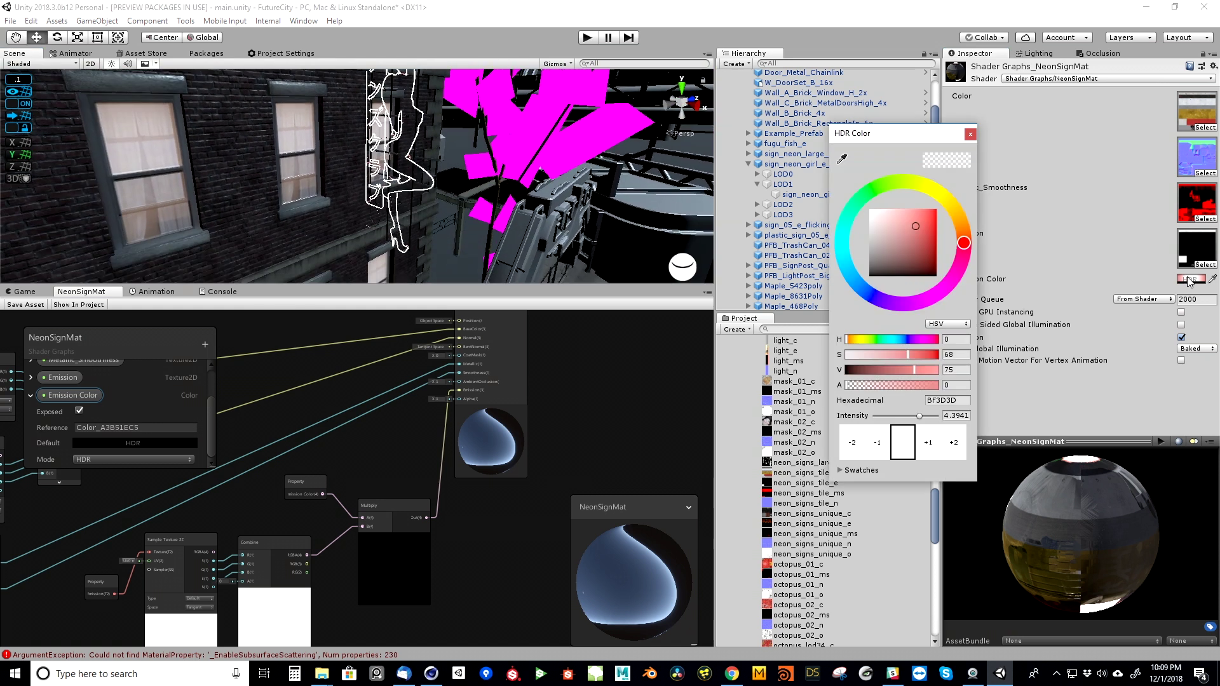
pyautogui.moveTo(917, 227); pyautogui.dragTo(927, 218)
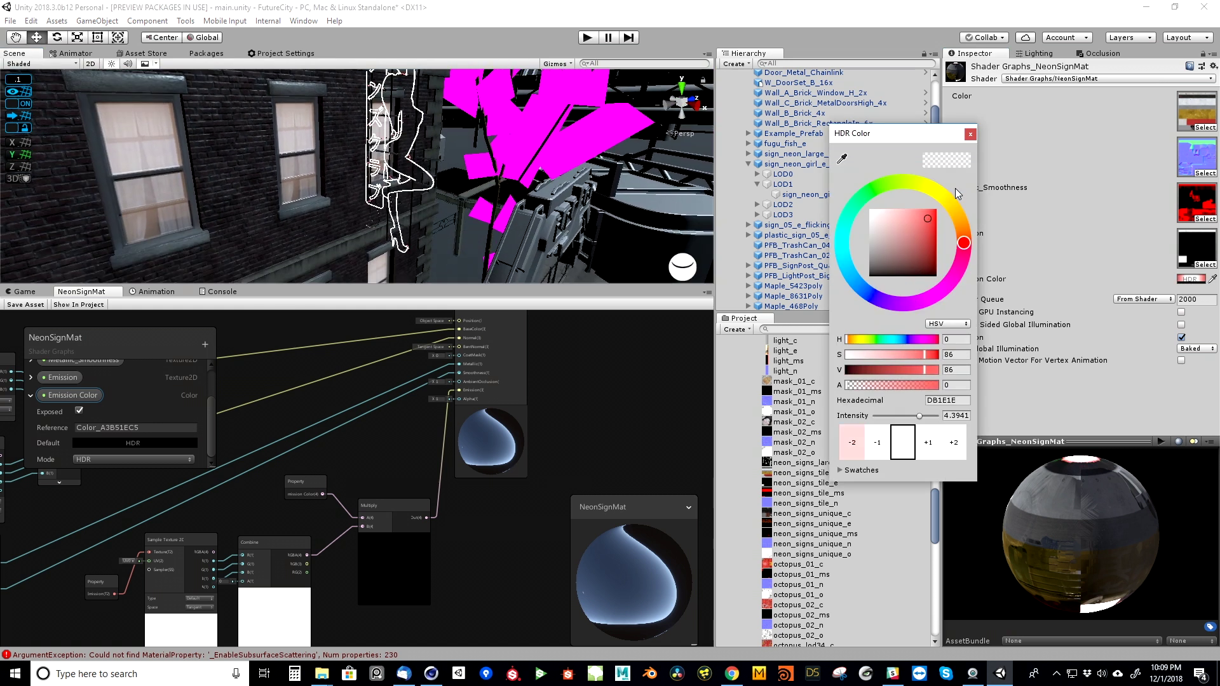
pyautogui.click(880, 444)
pyautogui.click(874, 448)
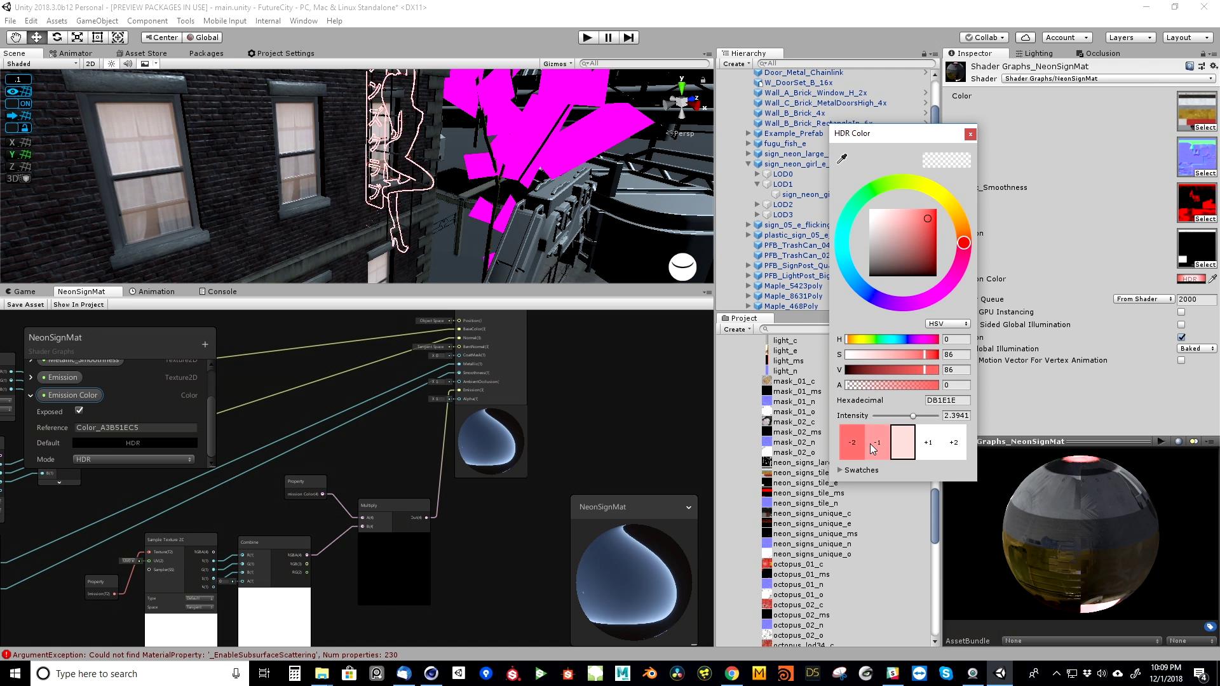
pyautogui.click(876, 448)
pyautogui.click(886, 452)
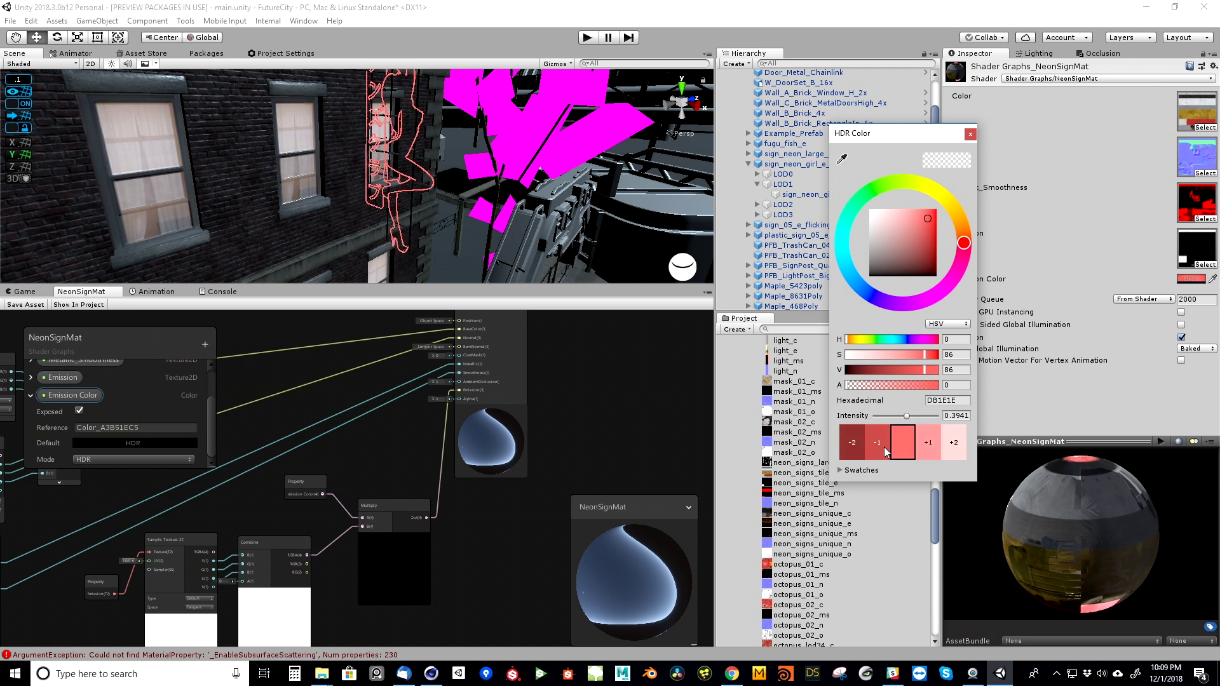
pyautogui.click(931, 451)
pyautogui.click(949, 454)
pyautogui.click(949, 455)
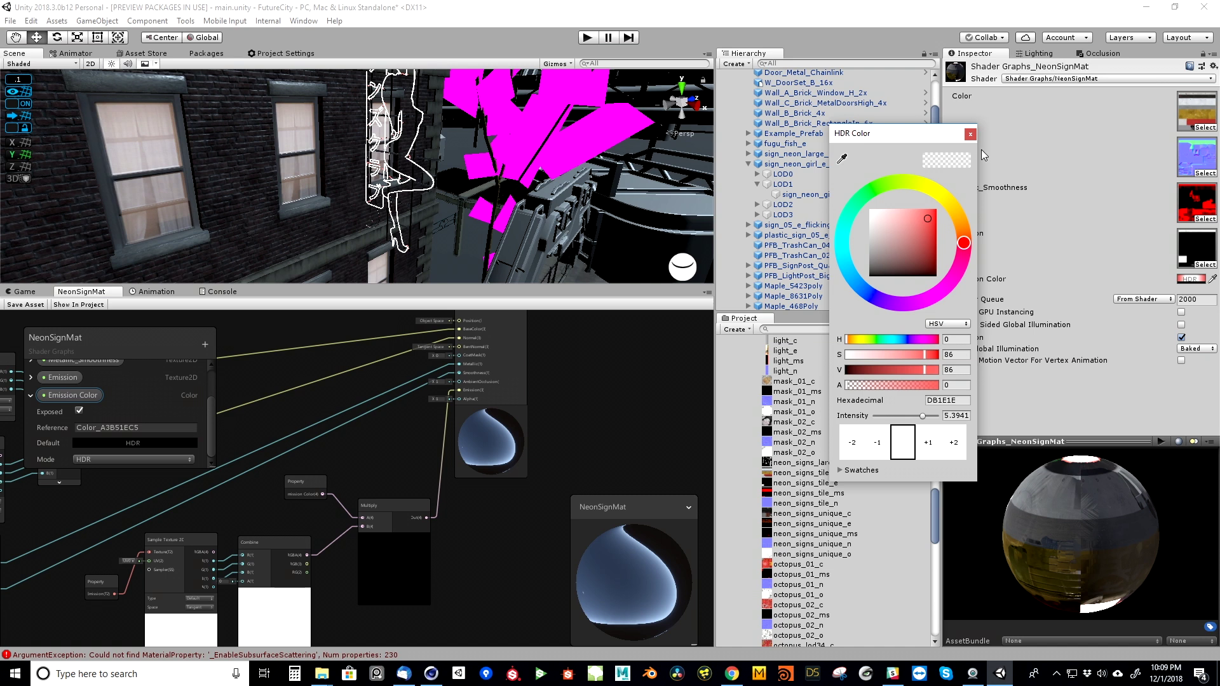
pyautogui.click(970, 134)
# - Change the shader of the fire escape's Rusty_Metal material to HDRenderPipeline/Lit
pyautogui.moveTo(298, 188); pyautogui.dragTo(373, 150, button='right')
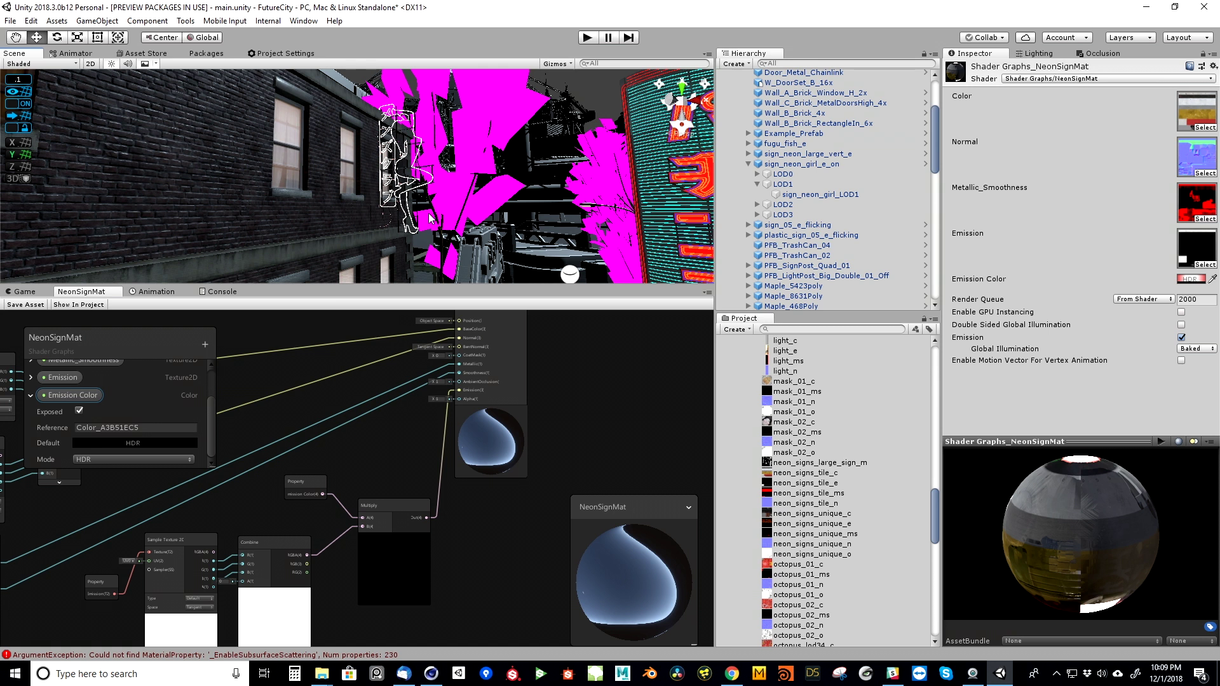
pyautogui.moveTo(489, 227); pyautogui.dragTo(495, 235, button='right')
pyautogui.click(1060, 78)
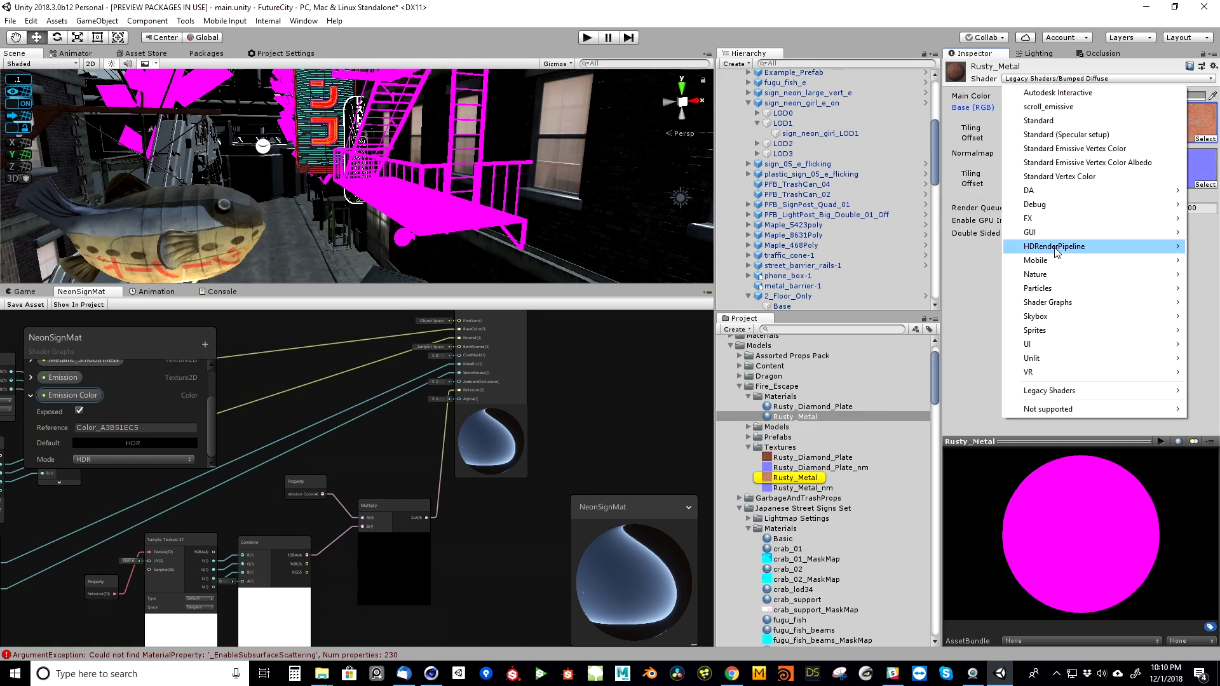
pyautogui.moveTo(1056, 251)
pyautogui.click(926, 317)
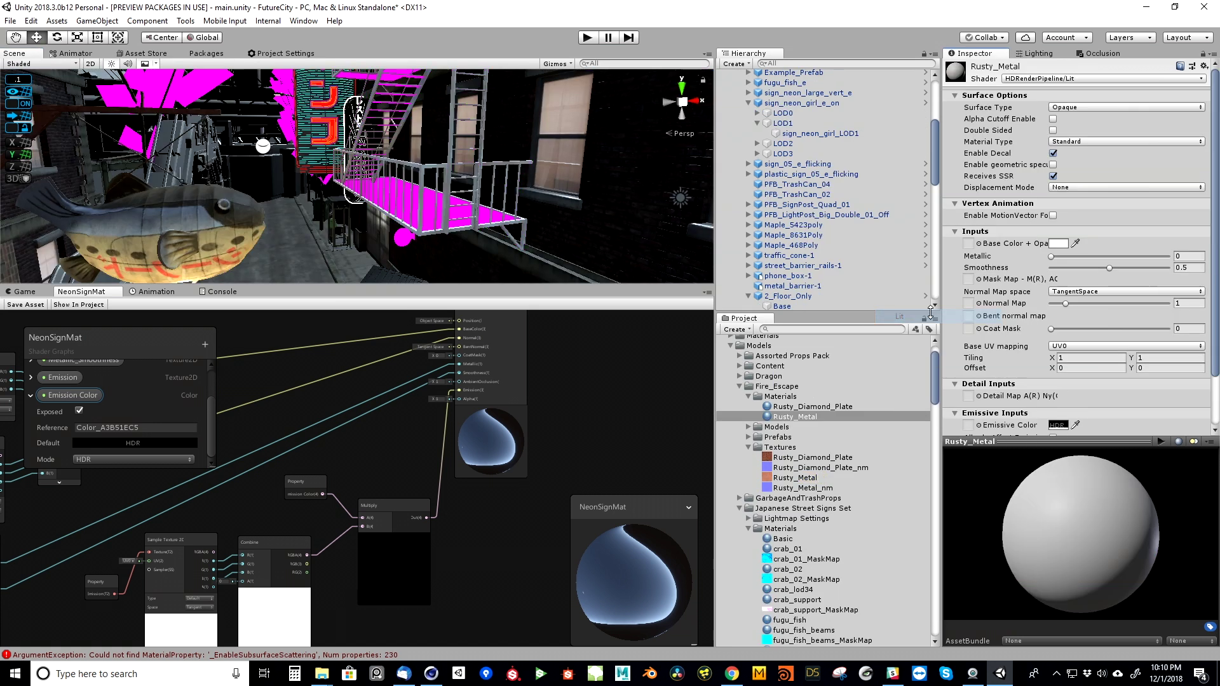
# - Assign Rusty_Metal as base color and Rusty_Metal_nm as normal map, with Smoothness 0.244 and Normal Map strength 1.57
pyautogui.moveTo(788, 484); pyautogui.dragTo(968, 244)
pyautogui.moveTo(802, 487); pyautogui.dragTo(968, 303)
pyautogui.moveTo(1108, 267); pyautogui.dragTo(1083, 267)
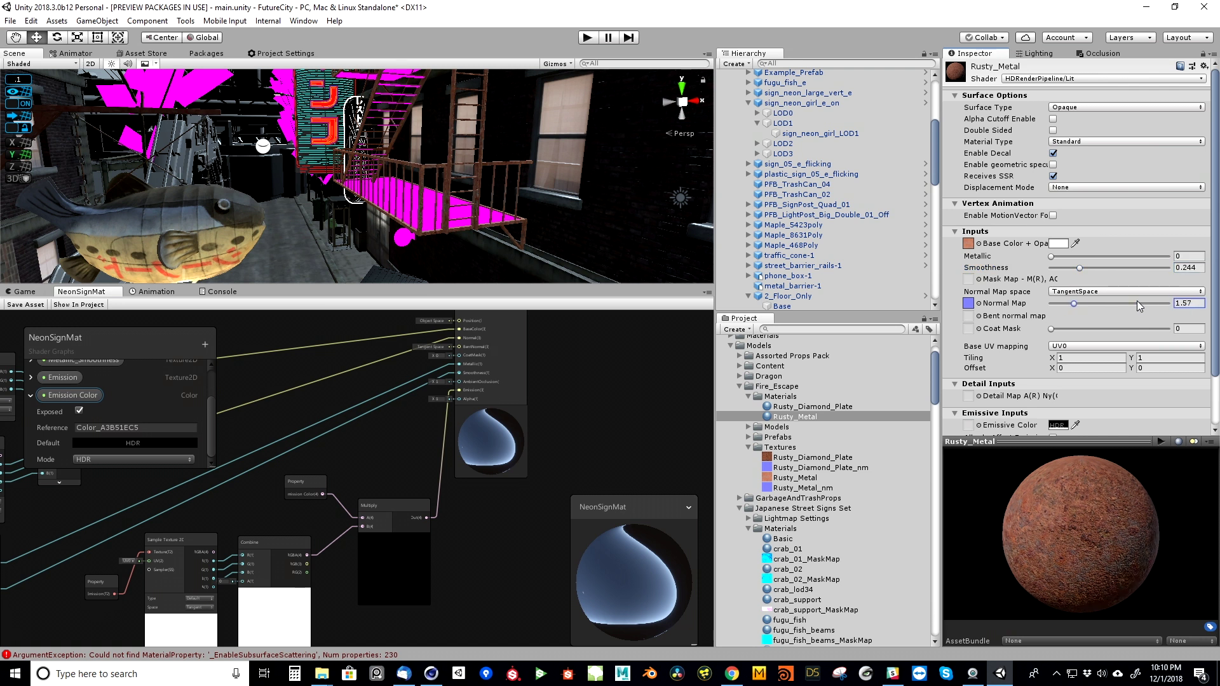
# - Find the Rusty_Diamond_Plate material used by the fire escape's Base mesh and change its shader to HDRenderPipeline/Lit
pyautogui.scroll(3, 418, 141)
pyautogui.click(417, 141)
pyautogui.click(1103, 212)
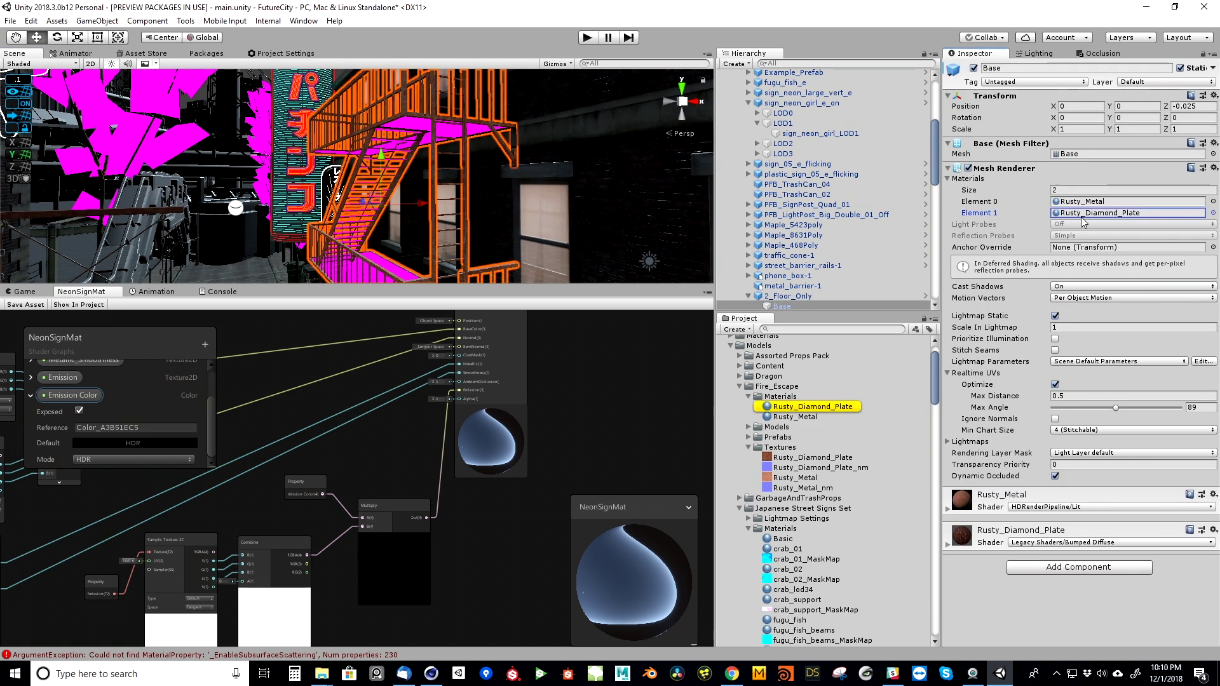
pyautogui.click(838, 407)
pyautogui.click(1103, 79)
pyautogui.moveTo(1057, 246)
pyautogui.click(905, 316)
# - Assign the Rusty_Diamond_Plate texture maps to the Rusty_Diamond_Plate material and lower its Smoothness
pyautogui.moveTo(811, 457); pyautogui.dragTo(970, 304)
pyautogui.moveTo(540, 190); pyautogui.dragTo(610, 207, button='right')
pyautogui.moveTo(1108, 268); pyautogui.dragTo(1079, 268)
# - Open the bark2 material of the maple tree beside the neon sign and slightly raise its Normal Map strength
pyautogui.moveTo(482, 224); pyautogui.dragTo(280, 206, button='right')
pyautogui.click(104, 214)
pyautogui.click(104, 214)
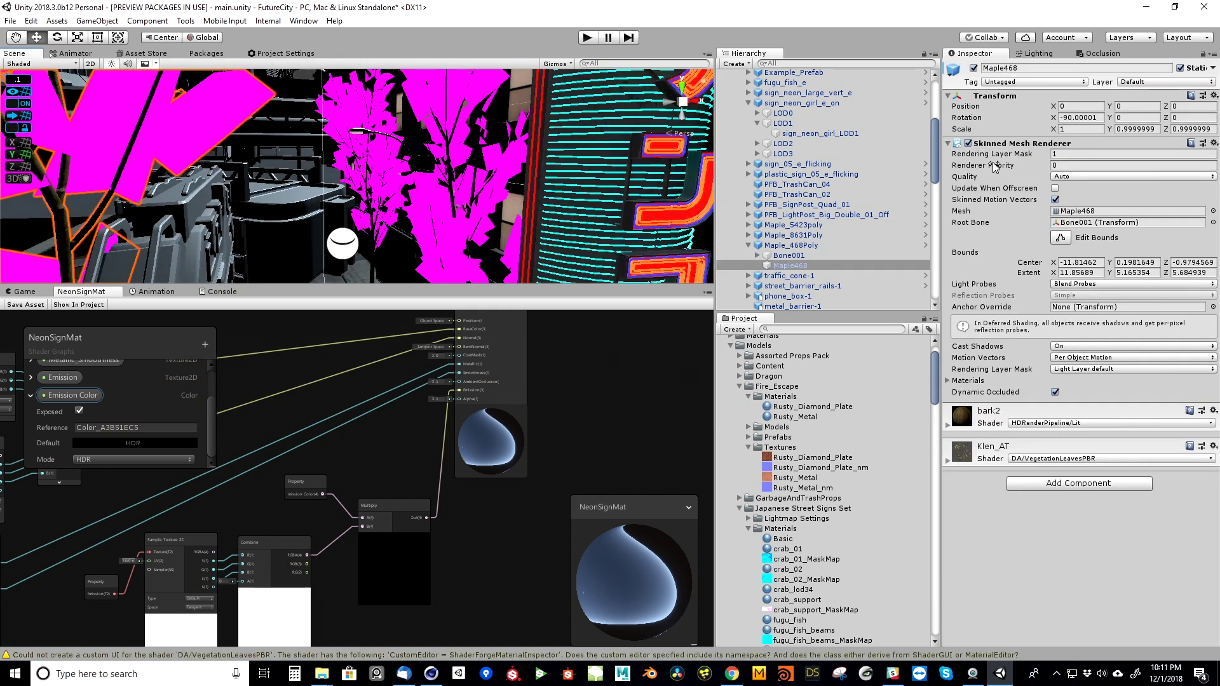
pyautogui.doubleClick(962, 417)
pyautogui.moveTo(1065, 303); pyautogui.dragTo(1073, 304)
# - Open the Klen_AT leaf material used by the Maple_5423poly tree and change its shader to HDRenderPipeline/Lit
pyautogui.moveTo(394, 165)
pyautogui.mouseDown(button='right')
pyautogui.moveTo(317, 124)
pyautogui.moveTo(208, 204)
pyautogui.moveTo(247, 242)
pyautogui.moveTo(569, 196)
pyautogui.moveTo(409, 177)
pyautogui.mouseUp(button='right')
pyautogui.click(408, 178)
pyautogui.click(408, 177)
pyautogui.doubleClick(1026, 294)
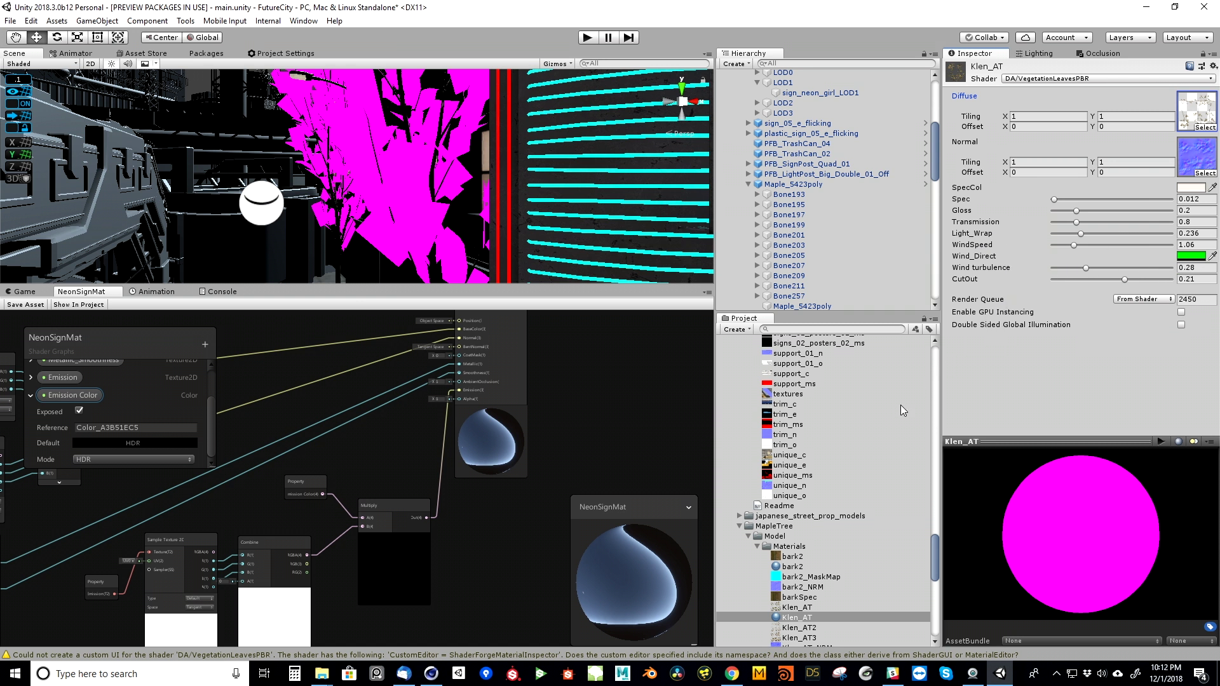
pyautogui.click(1035, 80)
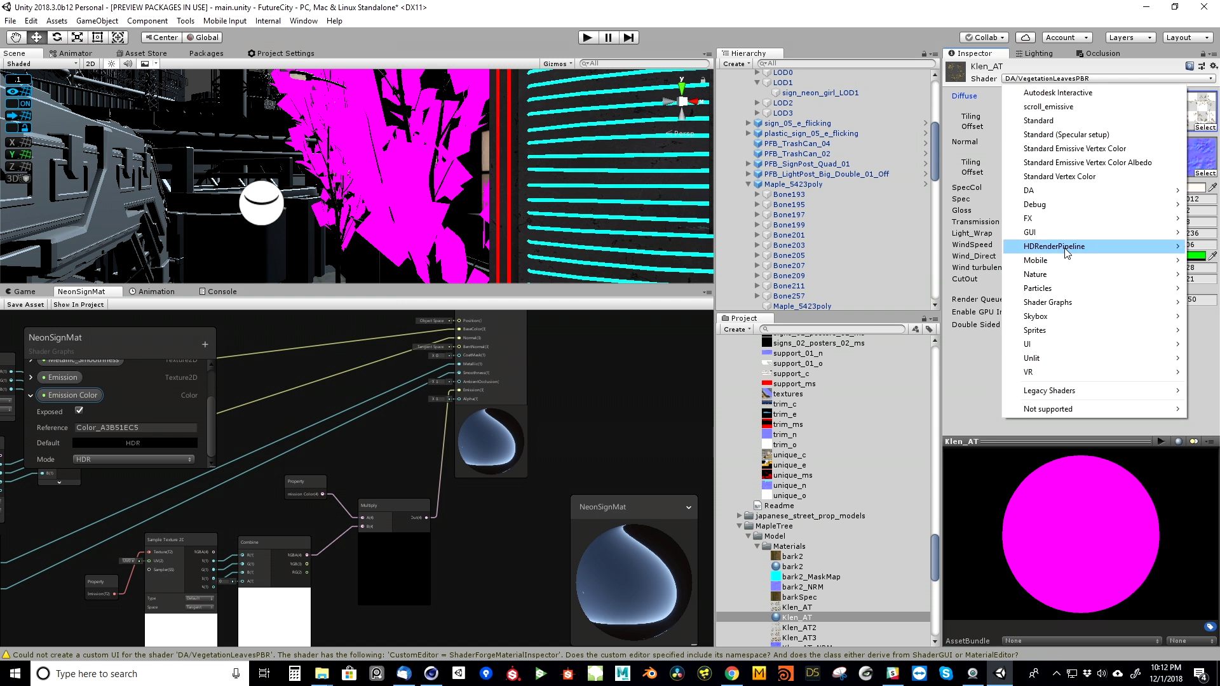
pyautogui.moveTo(1066, 250)
pyautogui.click(937, 316)
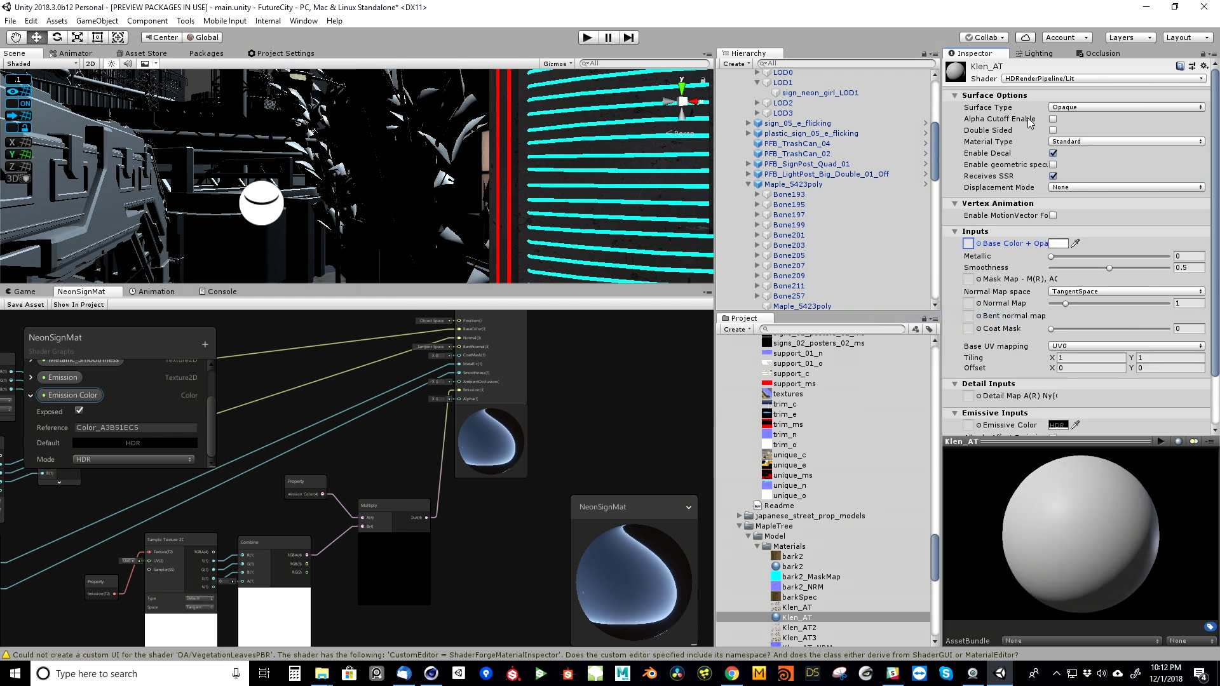
# - Set Klen_AT's Material Type to Translucent and assign its leaf base color texture and normal map
pyautogui.click(1072, 143)
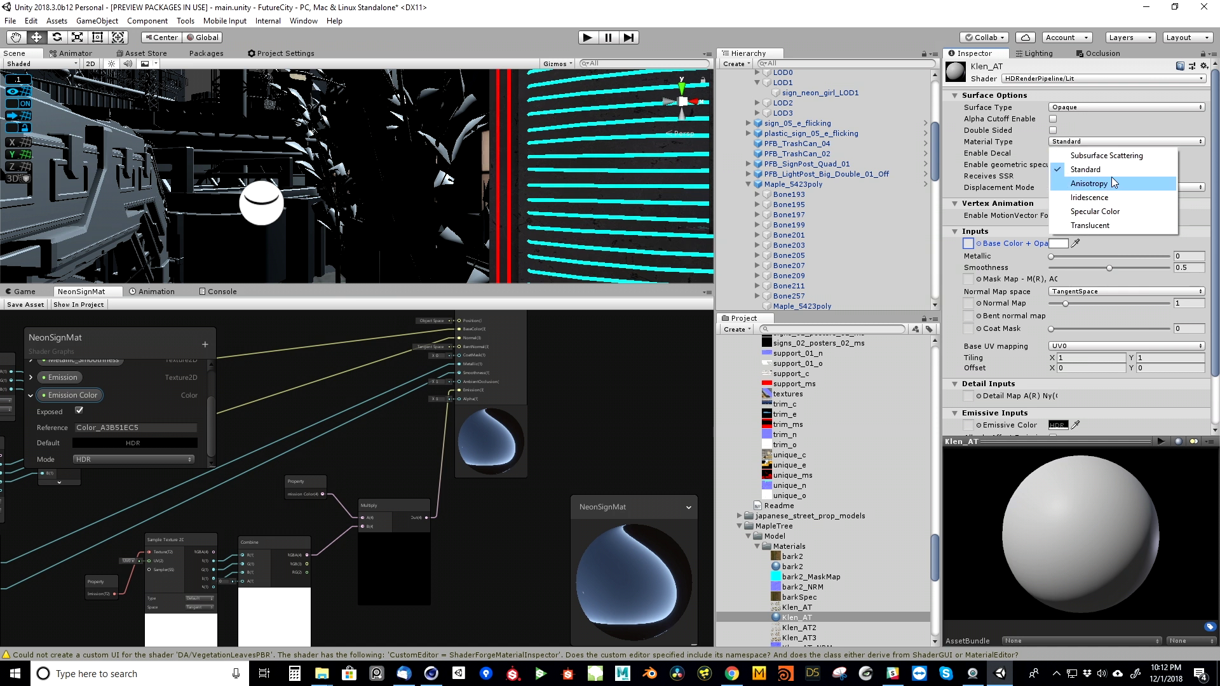
pyautogui.click(1089, 225)
pyautogui.moveTo(444, 209); pyautogui.dragTo(289, 224, button='right')
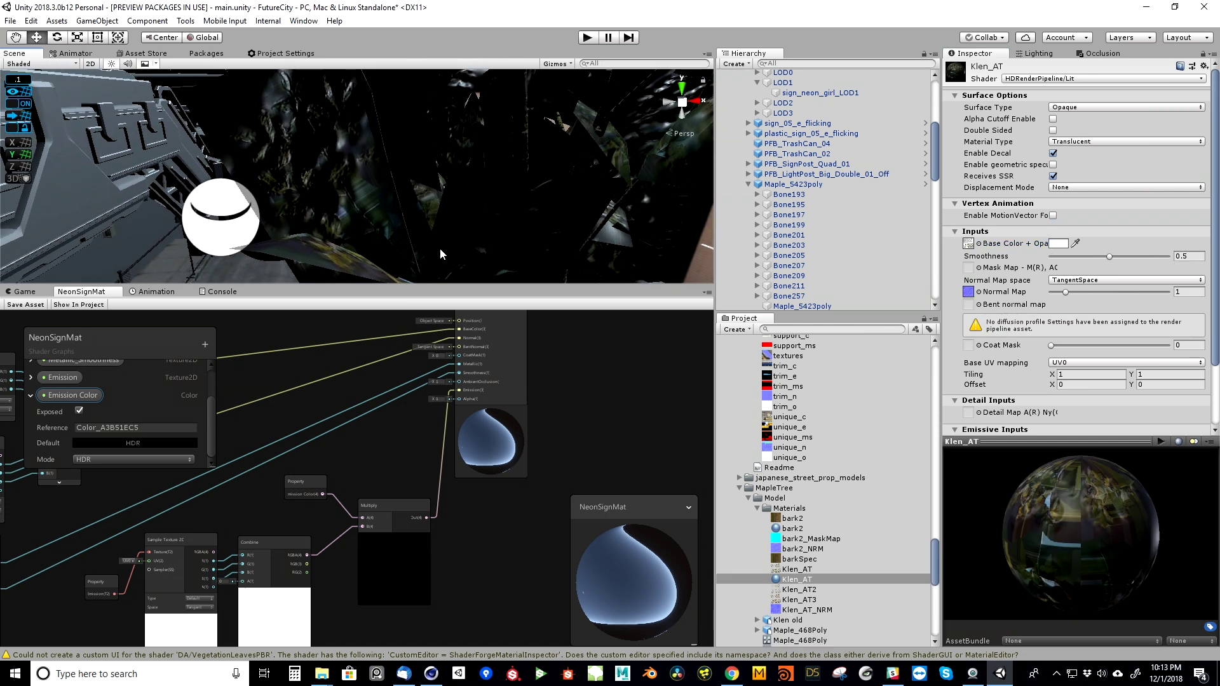
# - Set Klen_AT's Surface Type to Transparent and enable Alpha Cutoff, checking the leaves in an enlarged scene view
pyautogui.click(1067, 106)
pyautogui.click(1073, 110)
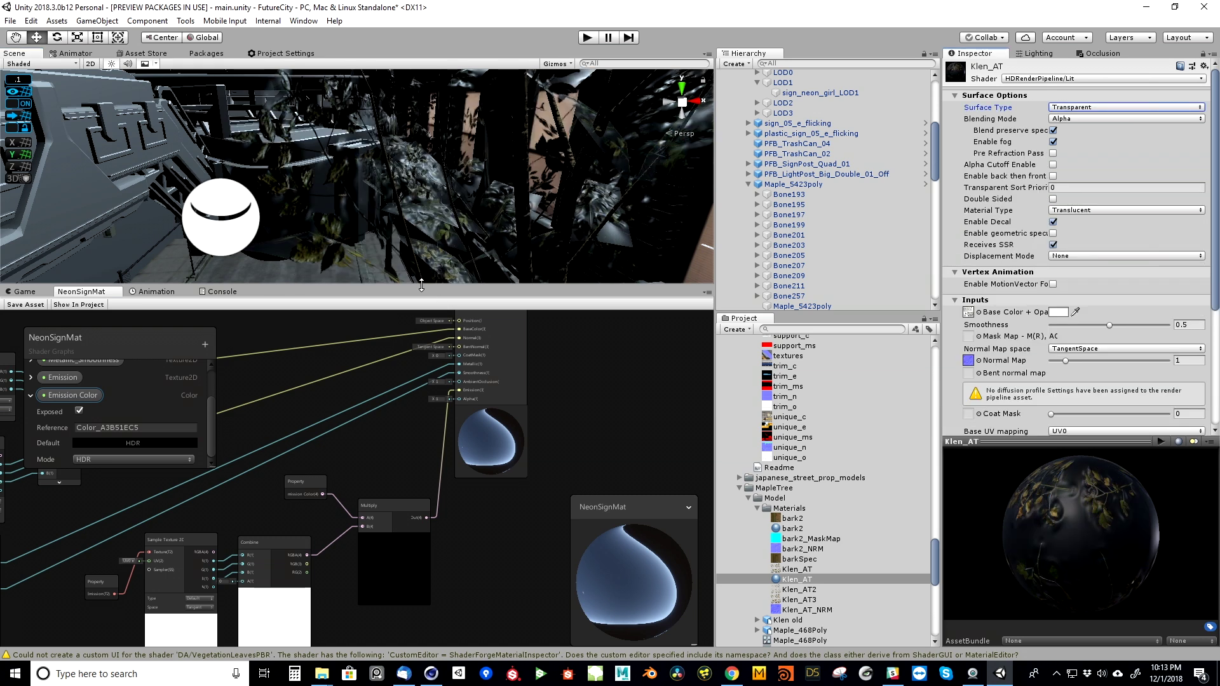
pyautogui.moveTo(421, 283); pyautogui.dragTo(420, 354)
pyautogui.keyDown('alt'); pyautogui.moveTo(355, 280); pyautogui.dragTo(357, 255); pyautogui.keyUp('alt')
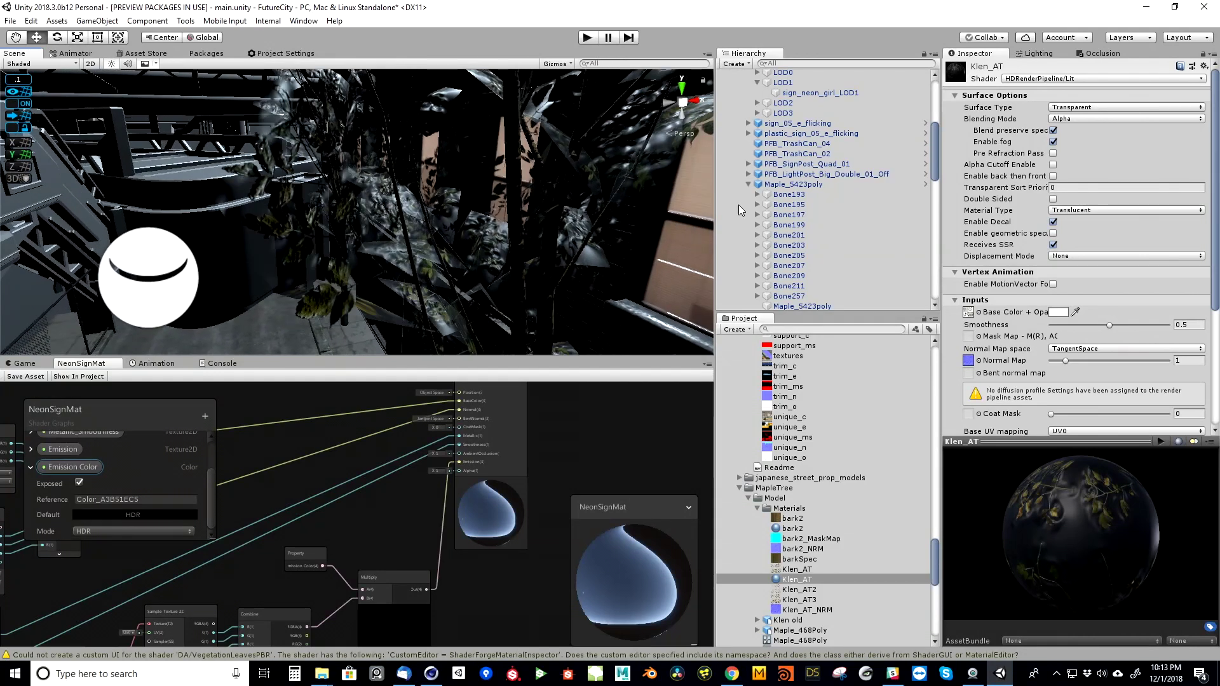
pyautogui.click(1011, 166)
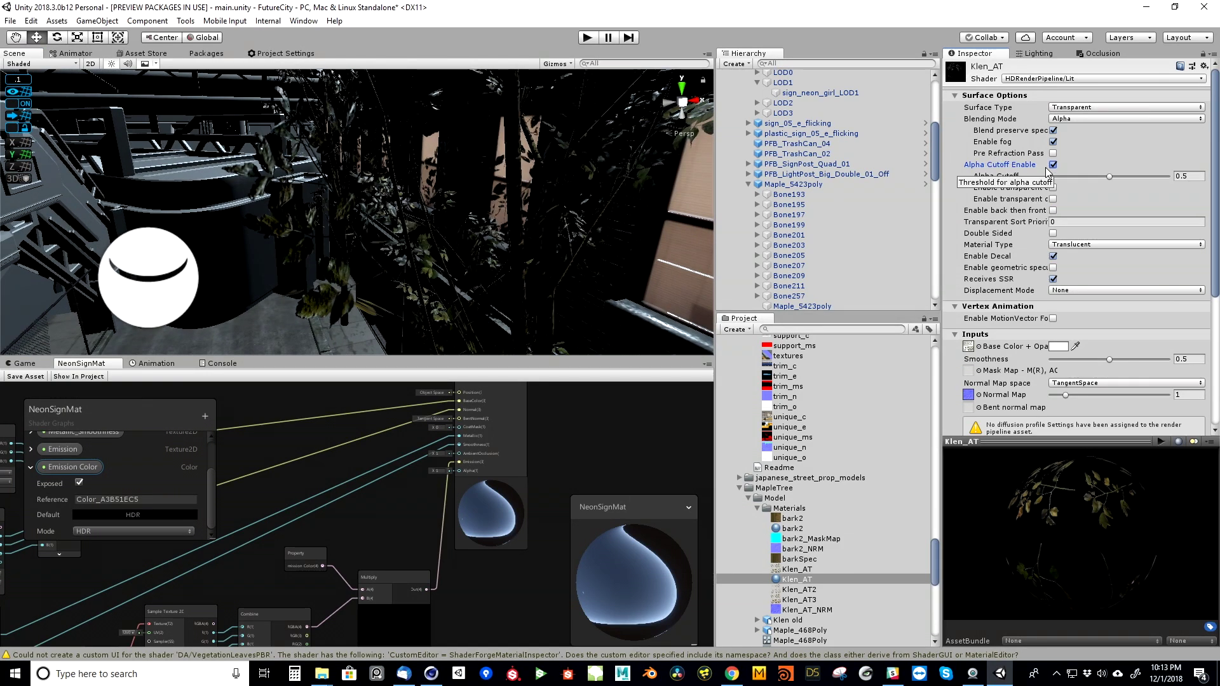
pyautogui.keyDown('alt'); pyautogui.moveTo(406, 239); pyautogui.dragTo(375, 194); pyautogui.keyUp('alt')
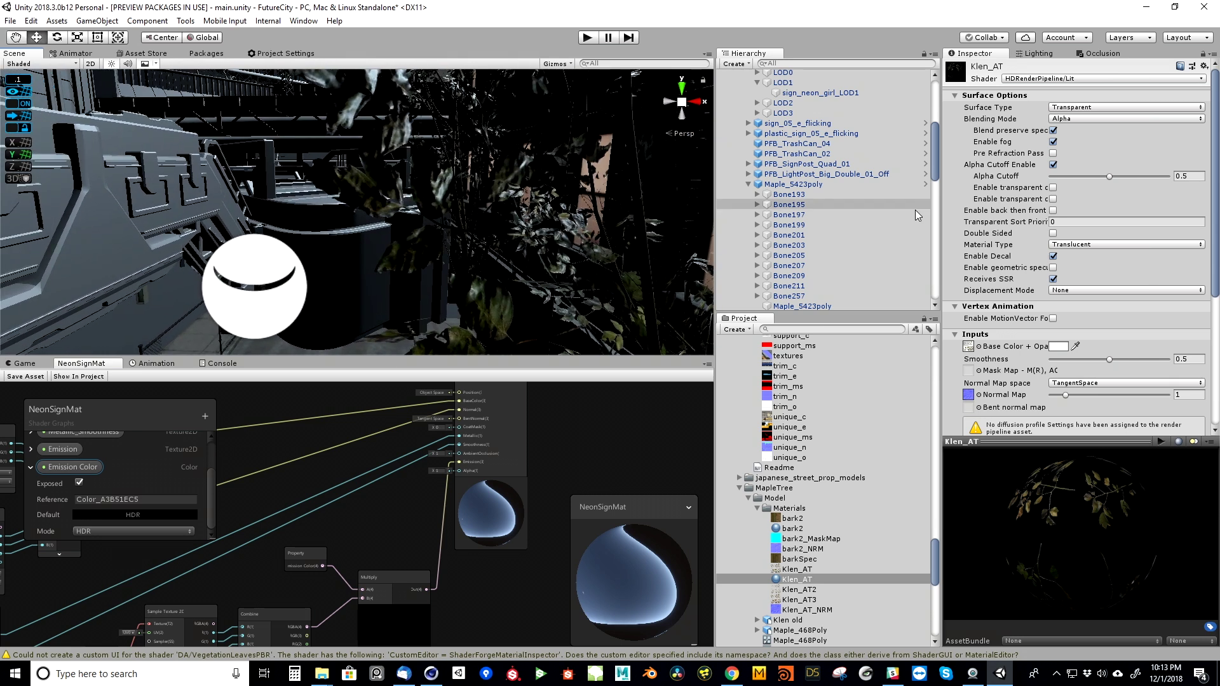
# - Try an Alpha Cutoff of 0.81 on Klen_AT and set it back to 0.5
pyautogui.click(1109, 176)
pyautogui.moveTo(1109, 180); pyautogui.dragTo(1151, 185)
pyautogui.click(1201, 177)
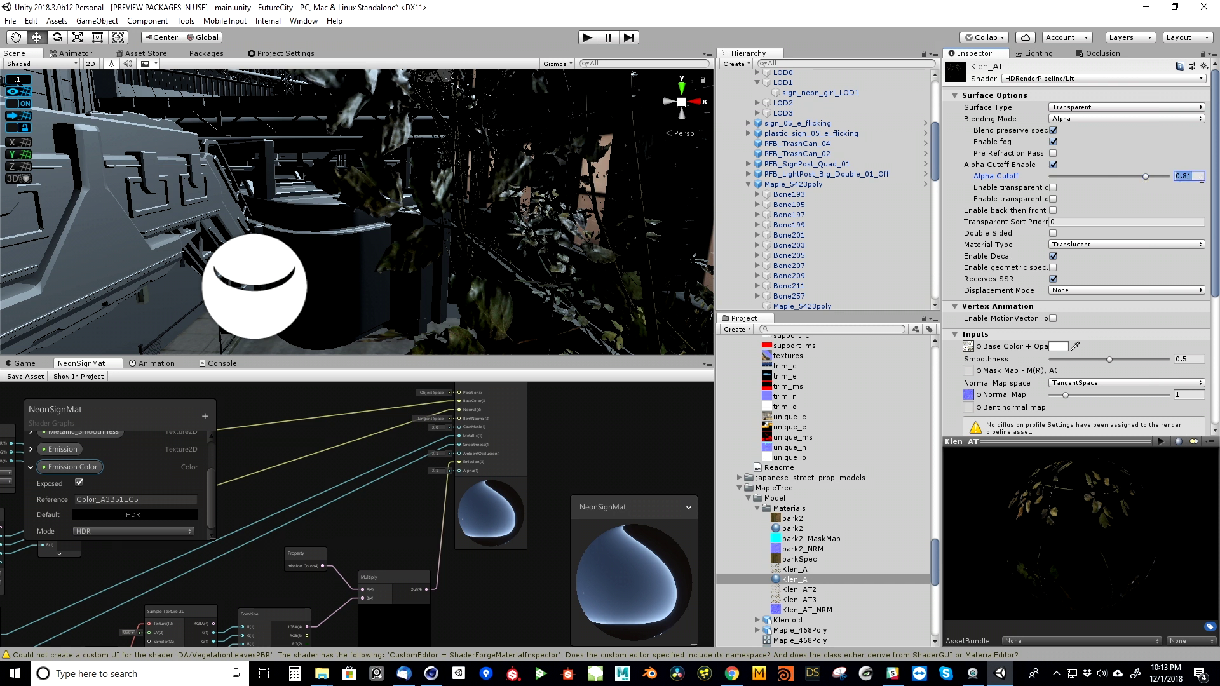
pyautogui.write('0.5')
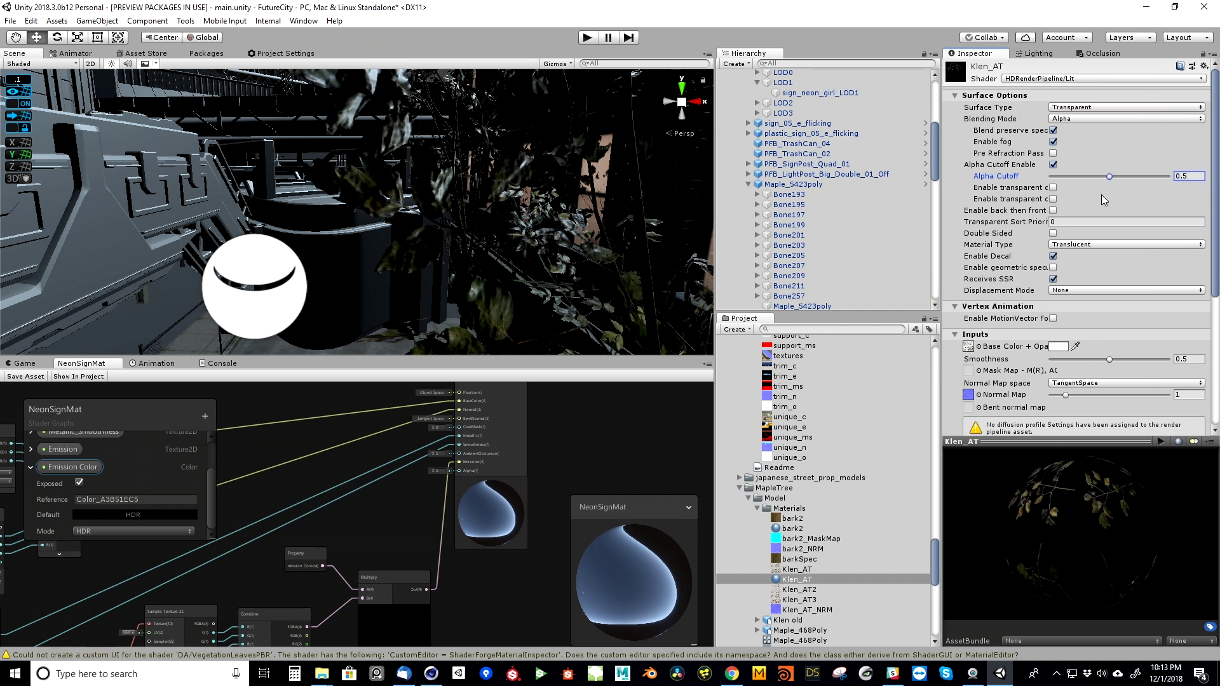
# - Widen the material properties area and review Klen_AT's remaining settings down to the Transparency Inputs
pyautogui.moveTo(941, 210); pyautogui.dragTo(892, 210)
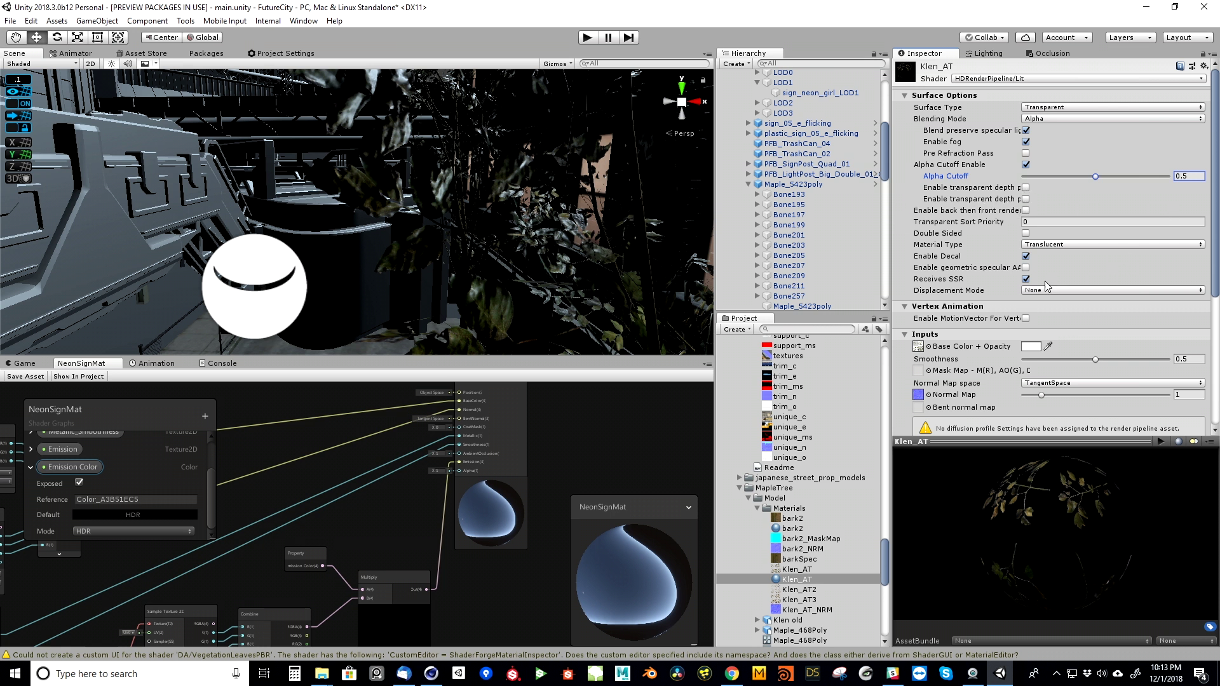
pyautogui.moveTo(891, 227); pyautogui.dragTo(792, 226)
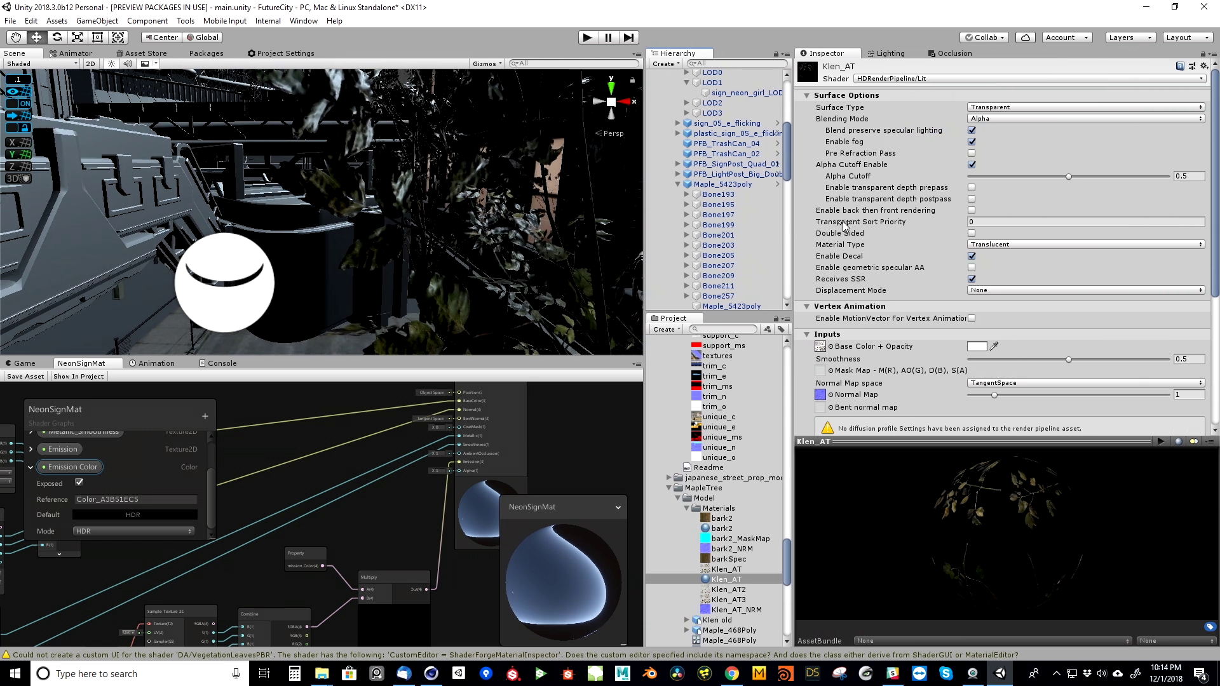
pyautogui.moveTo(792, 224); pyautogui.dragTo(862, 235)
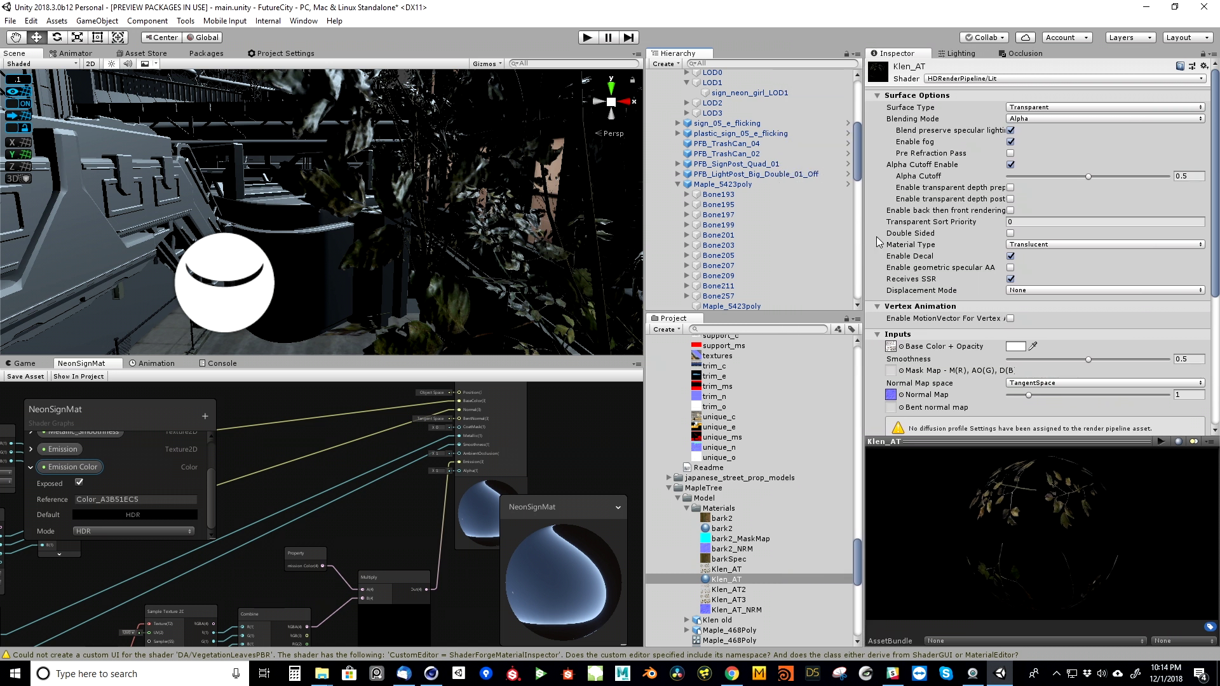
pyautogui.moveTo(1218, 222); pyautogui.dragTo(1212, 299)
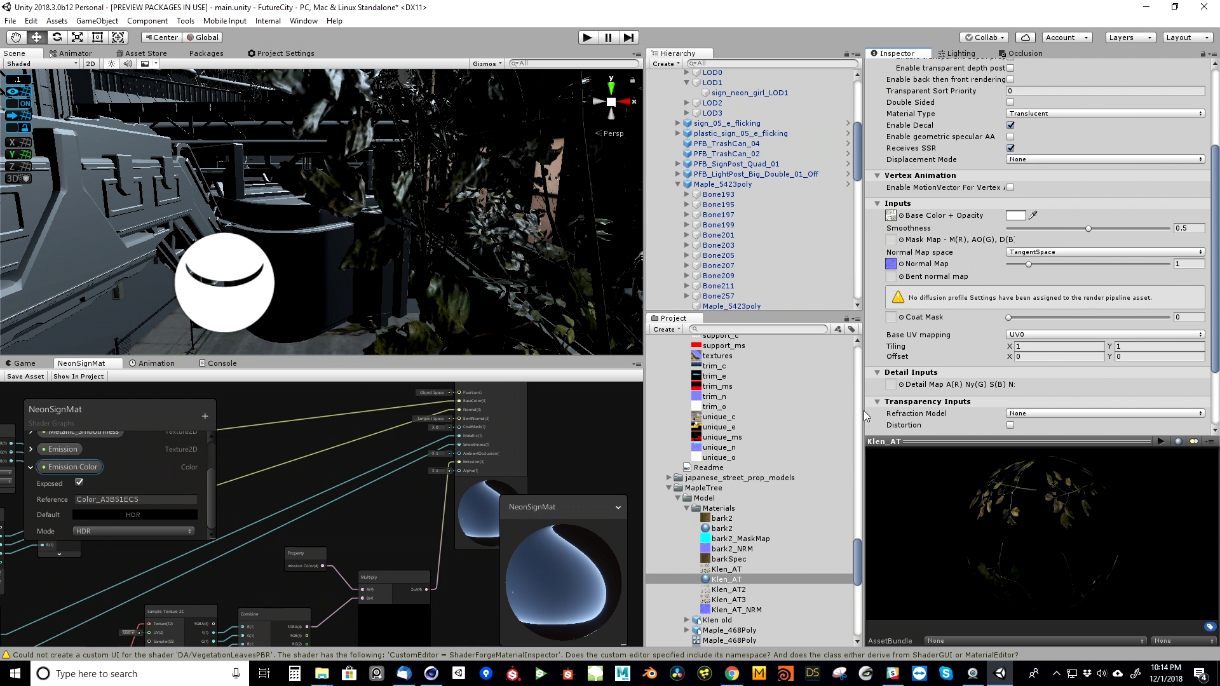
# - Collapse the MapleTree folder, select AlleyWay_HDRenderPipelineAsset and locate its Diffusion Profile Settings
pyautogui.click(669, 488)
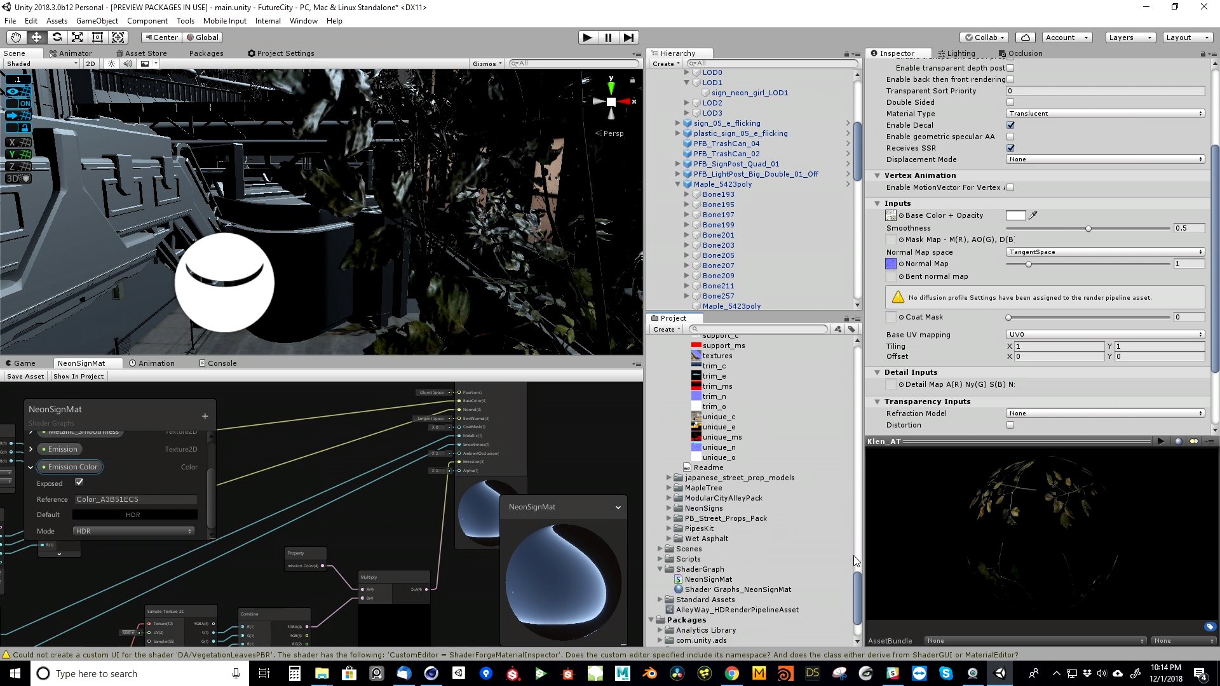
pyautogui.scroll(-3, 767, 573)
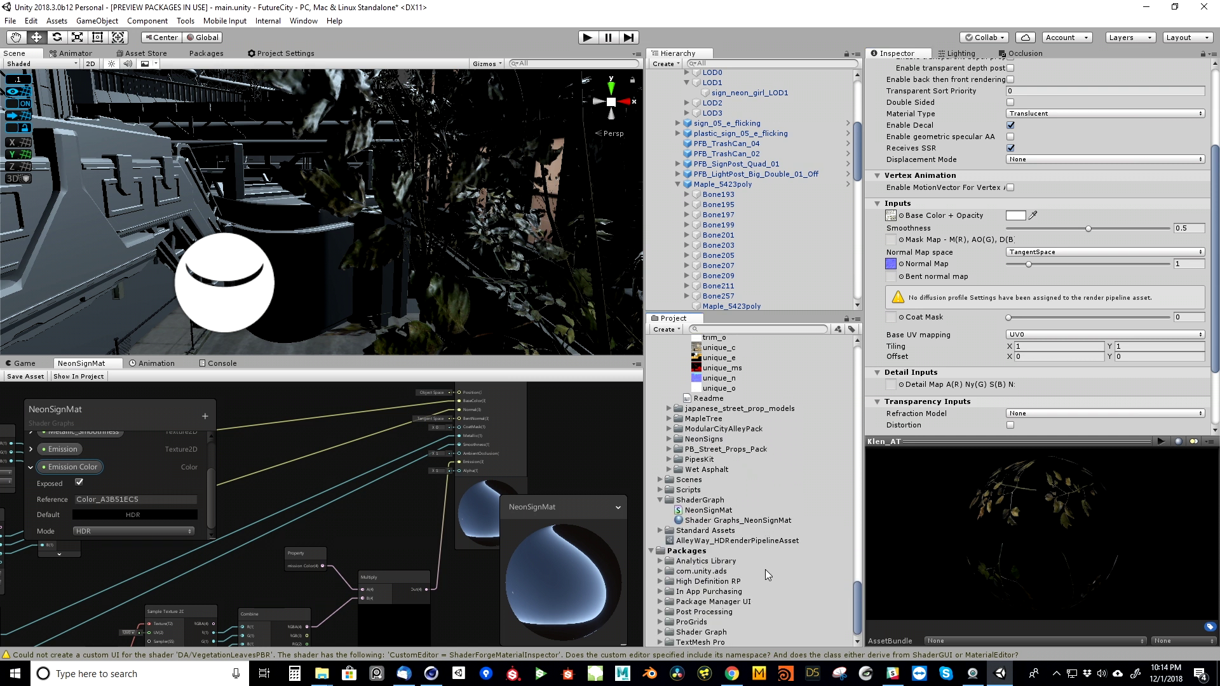
pyautogui.click(737, 542)
pyautogui.scroll(4, 649, 557)
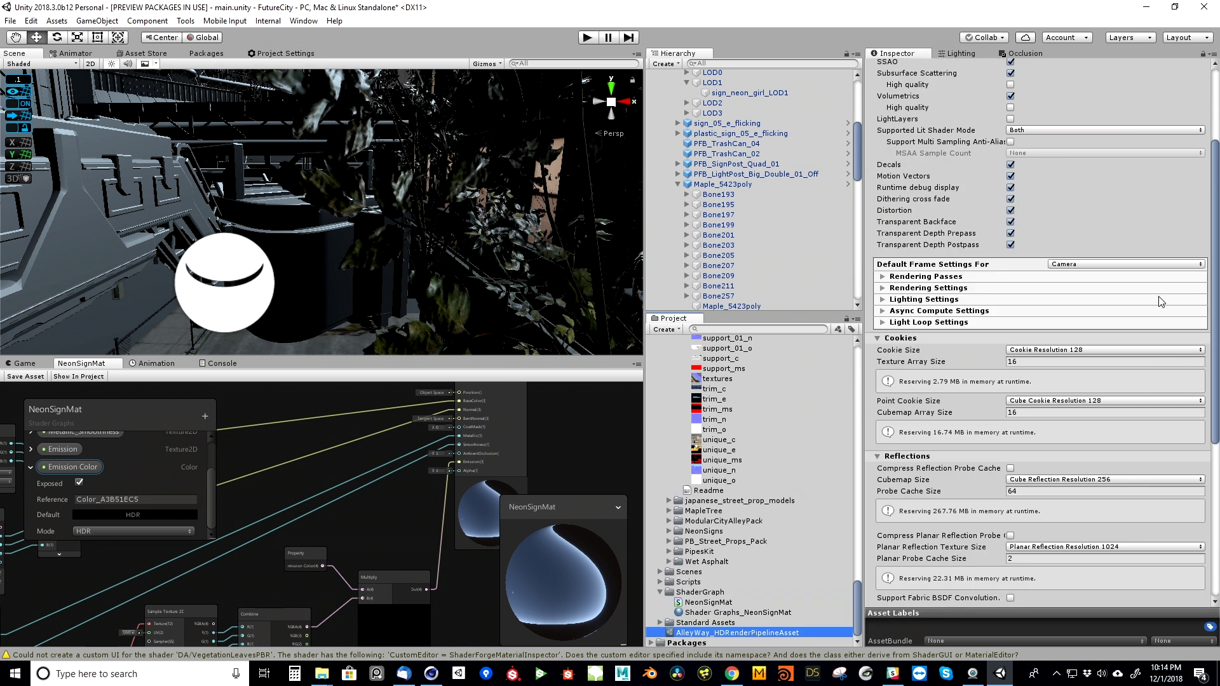
pyautogui.moveTo(1214, 288); pyautogui.dragTo(1209, 219)
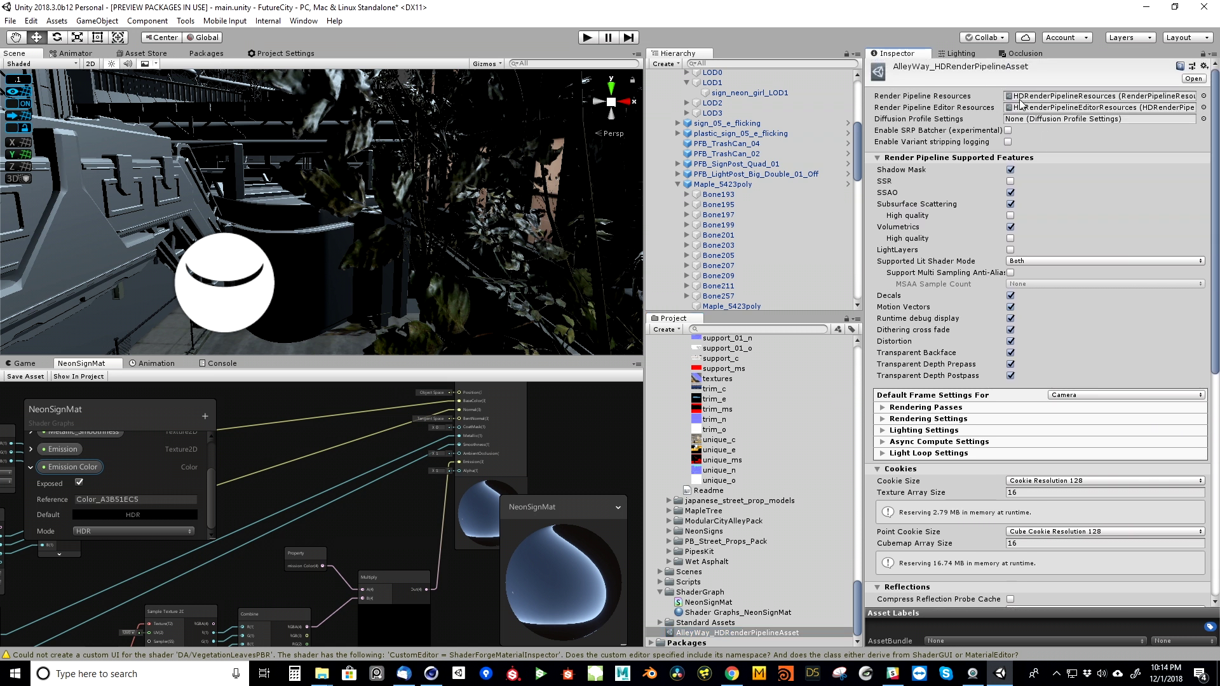
pyautogui.click(1013, 120)
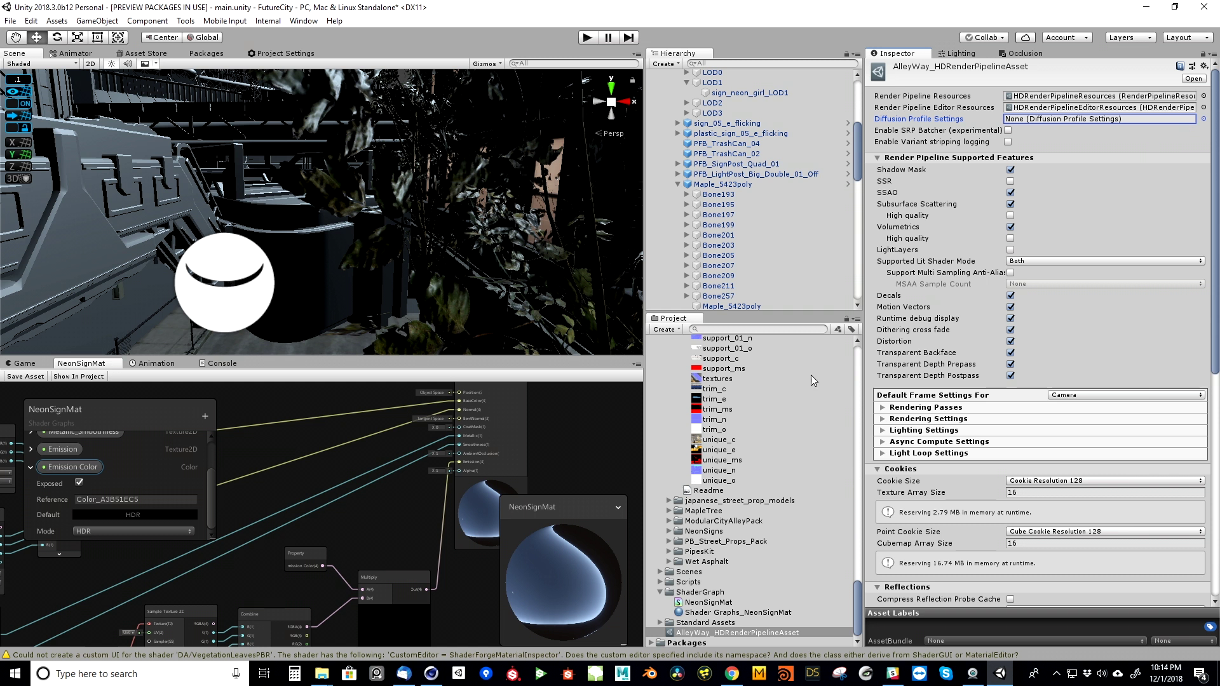
# - Create a Diffusion Profile Settings asset named Vegetation Diffusion Profile Settings in Assets and assign it to AlleyWay_HDRenderPipelineAsset
pyautogui.moveTo(856, 601); pyautogui.dragTo(857, 333)
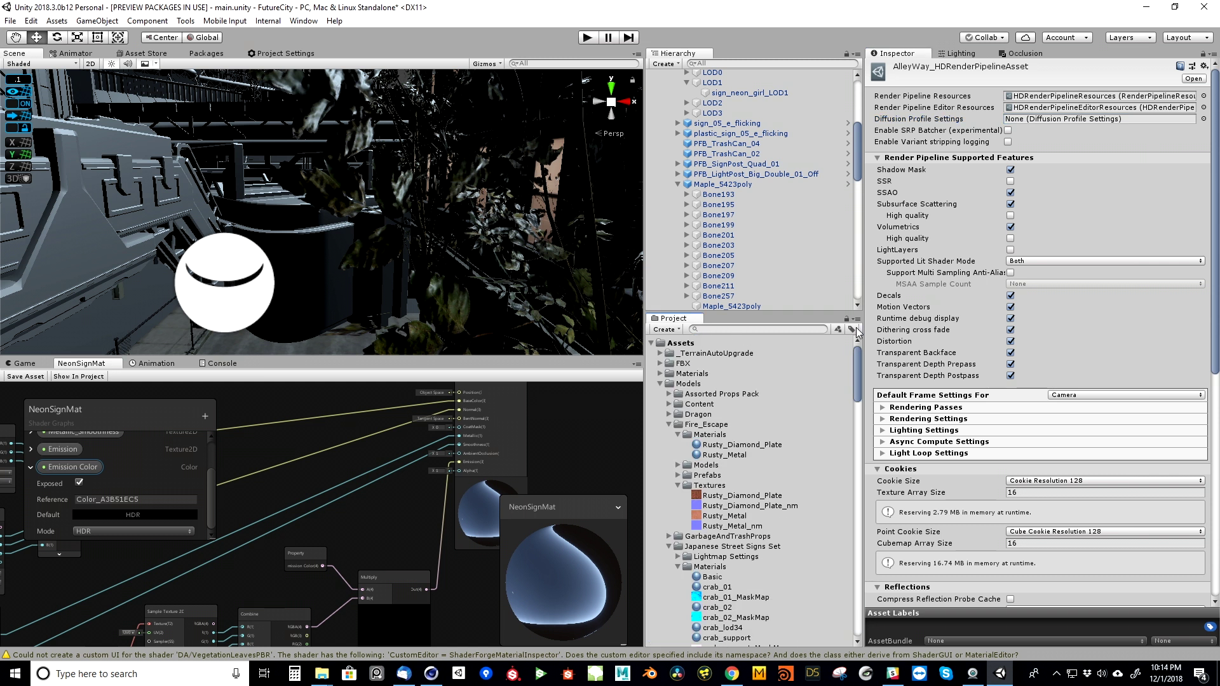
pyautogui.click(659, 384)
pyautogui.click(660, 414)
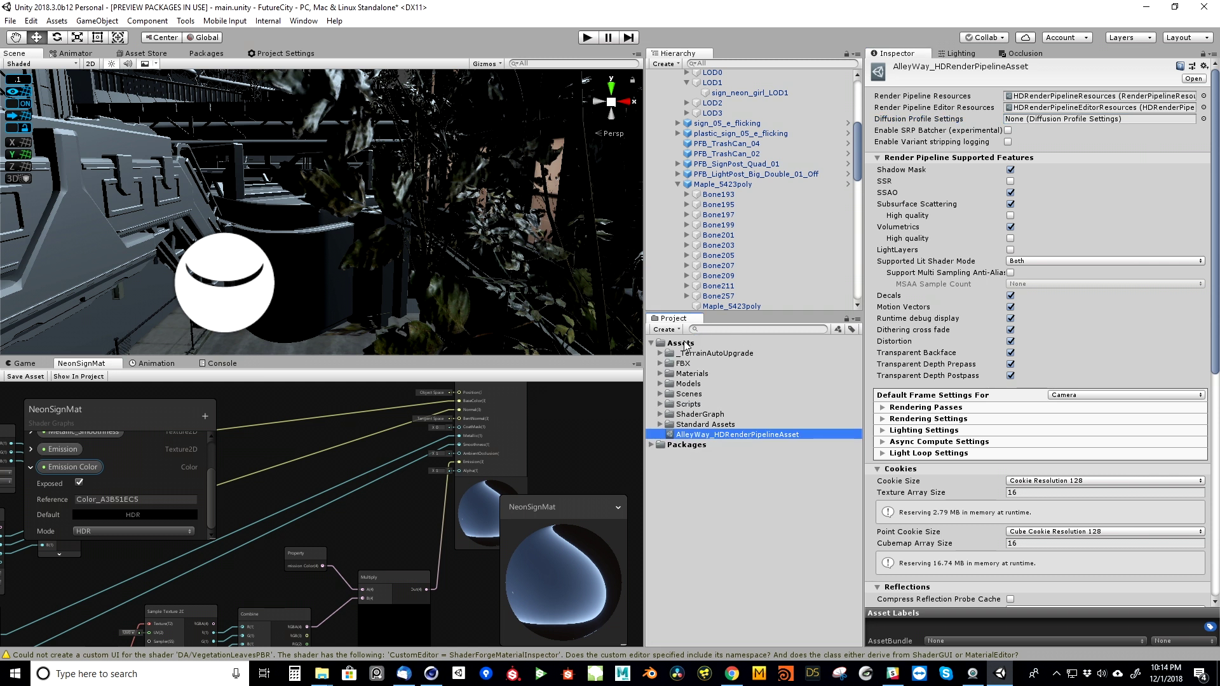
pyautogui.rightClick(686, 343)
pyautogui.moveTo(724, 349)
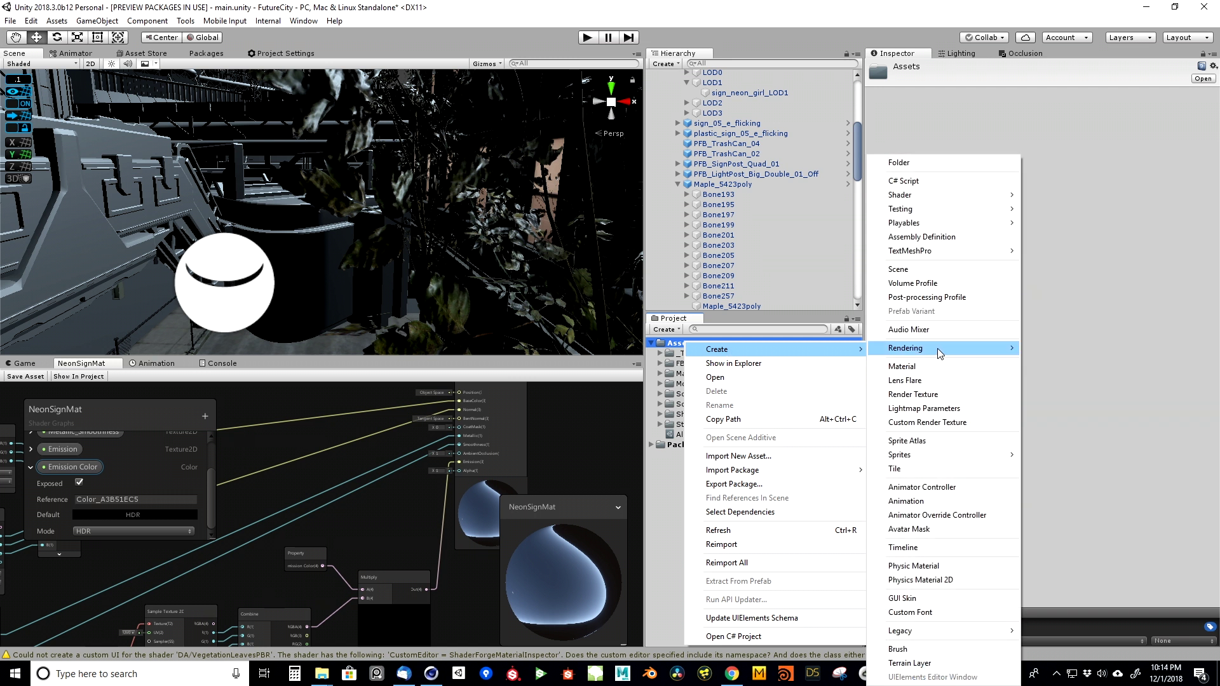
pyautogui.moveTo(939, 353)
pyautogui.click(1080, 369)
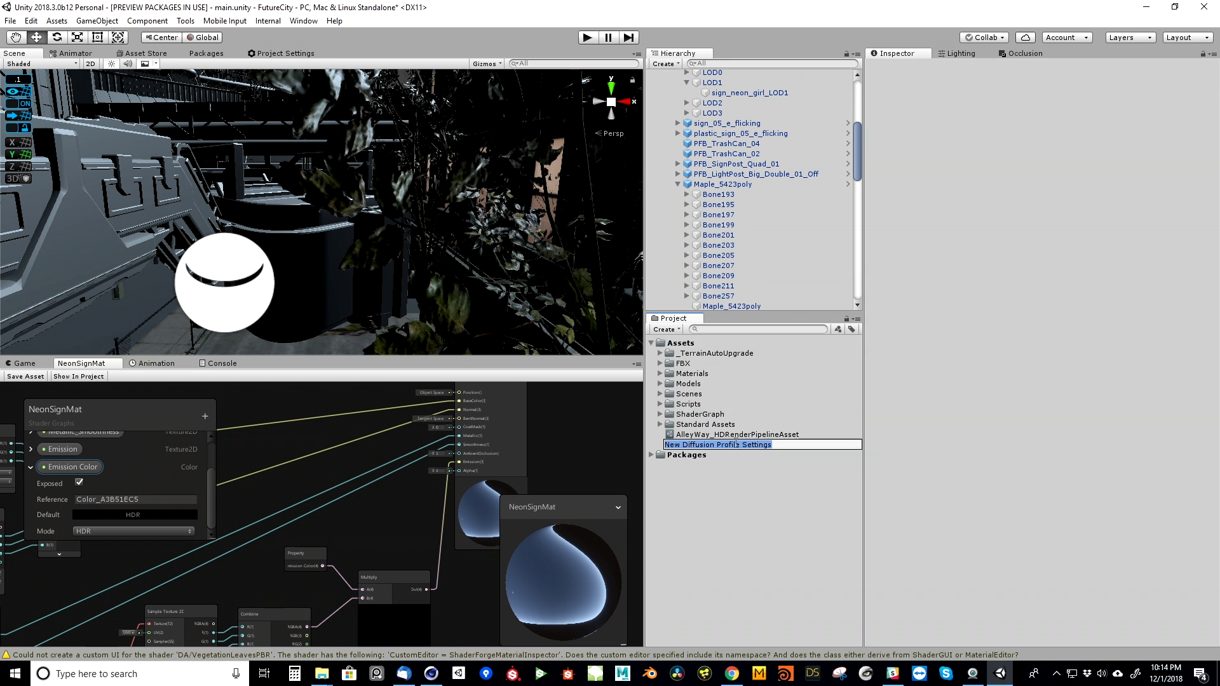
pyautogui.doubleClick(672, 444)
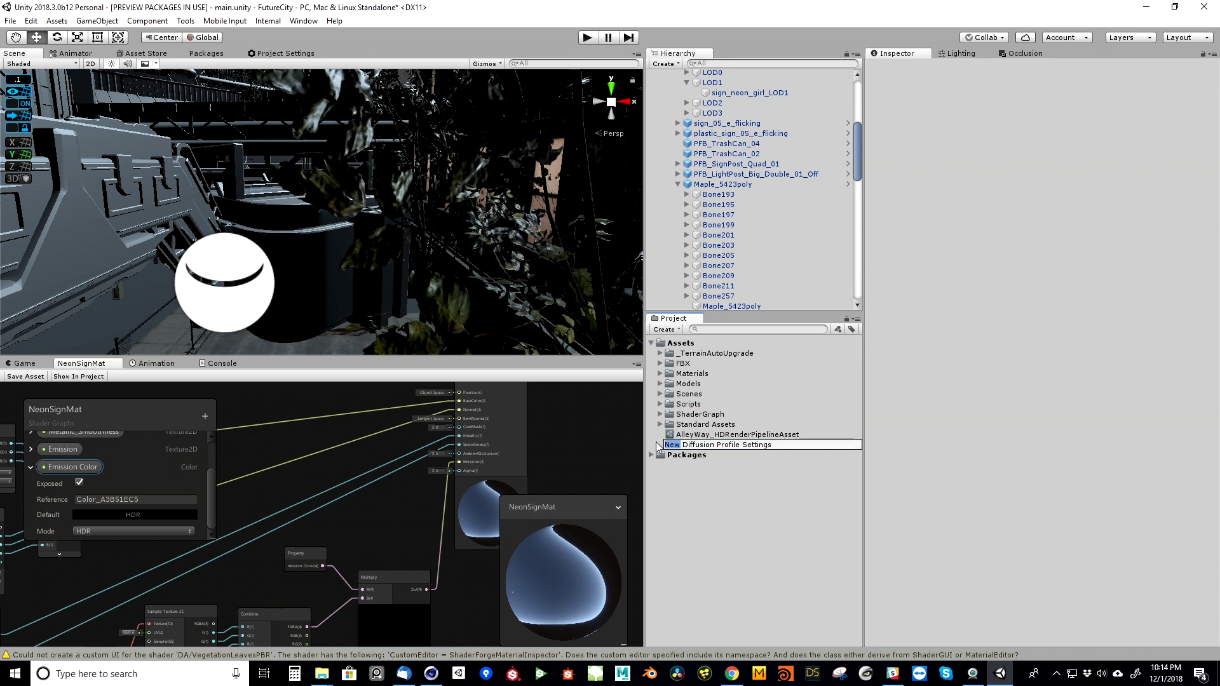
pyautogui.write('Vegetation')
pyautogui.press('Return')
pyautogui.click(758, 435)
pyautogui.moveTo(740, 445); pyautogui.dragTo(1033, 127)
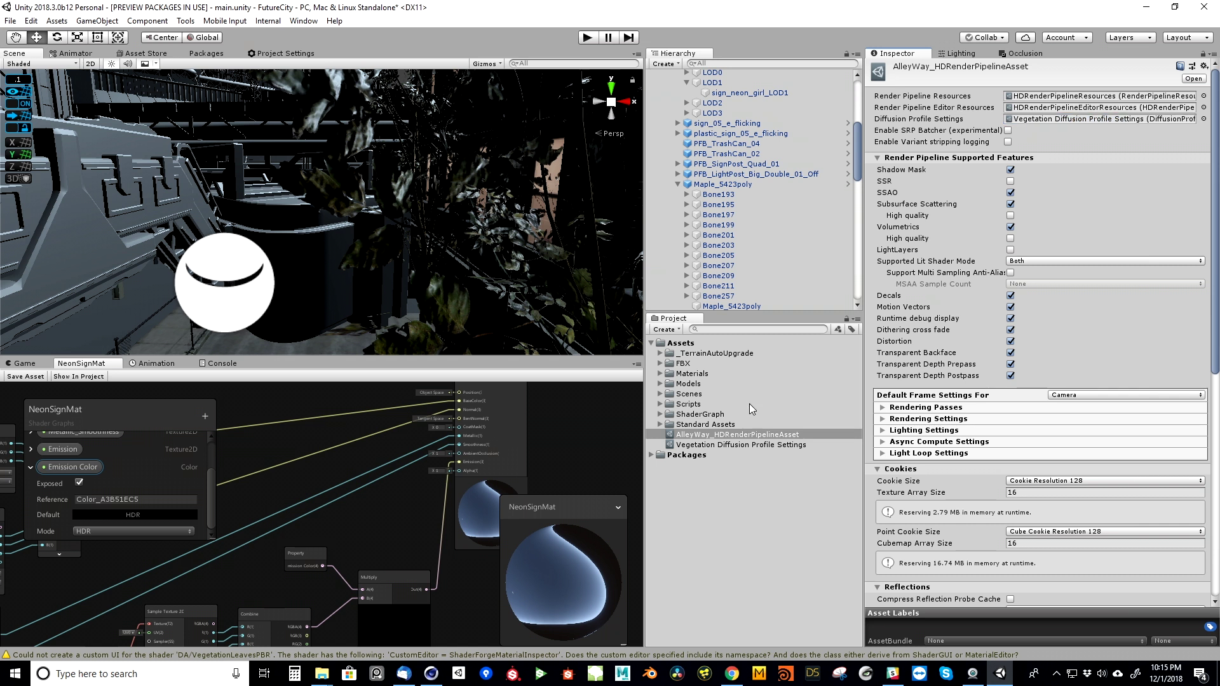
# - Set the Scattering Distance color of Profile 1 in Vegetation Diffusion Profile Settings to green 14C800
pyautogui.click(715, 445)
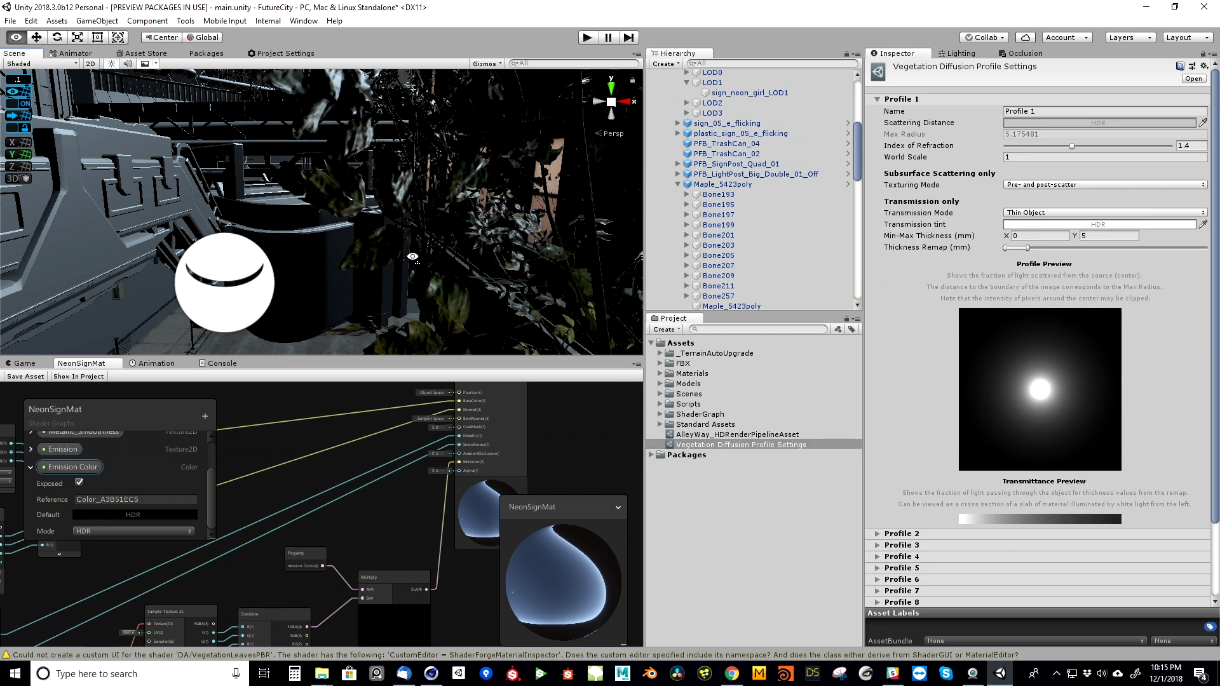
pyautogui.moveTo(413, 257); pyautogui.dragTo(419, 260, button='right')
pyautogui.click(1019, 120)
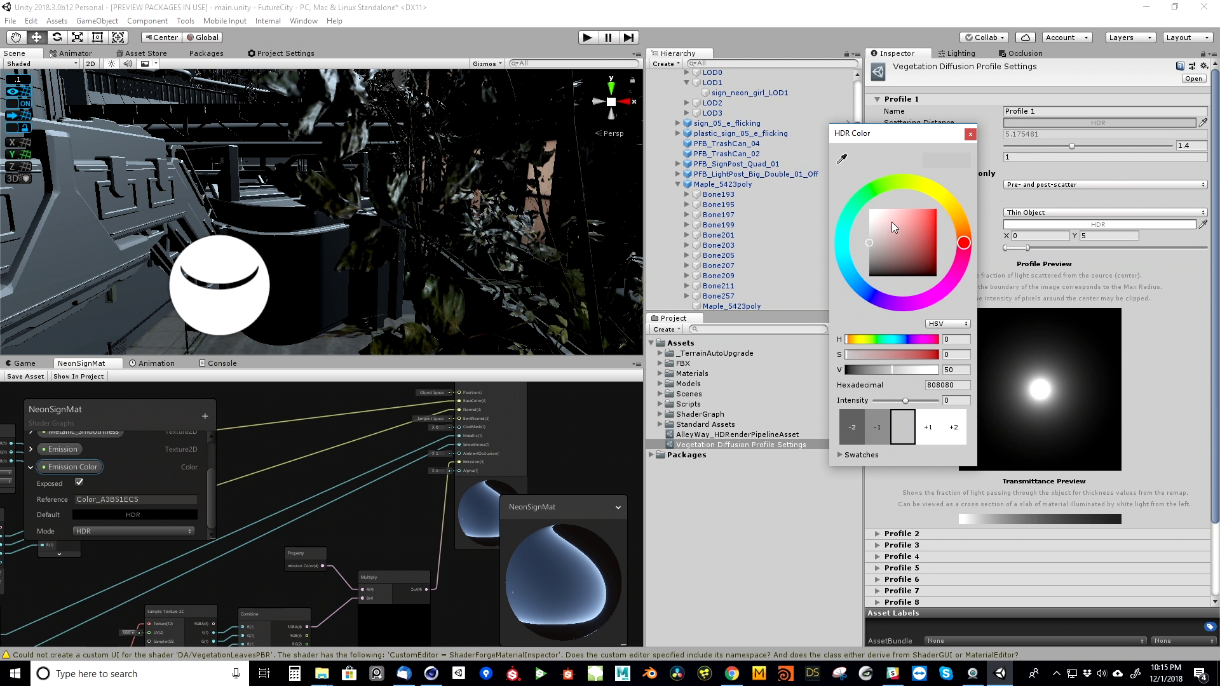
pyautogui.click(879, 192)
pyautogui.moveTo(889, 238)
pyautogui.mouseDown()
pyautogui.moveTo(939, 218)
pyautogui.moveTo(924, 208)
pyautogui.moveTo(949, 263)
pyautogui.moveTo(950, 224)
pyautogui.mouseUp()
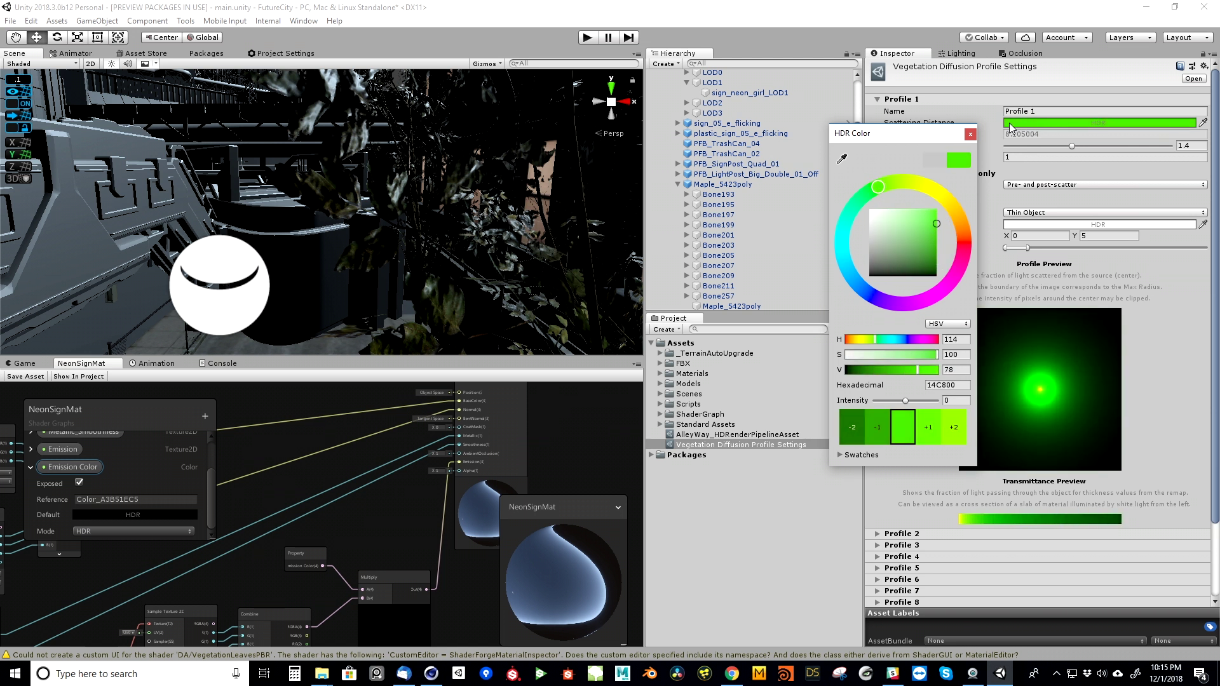
pyautogui.click(971, 134)
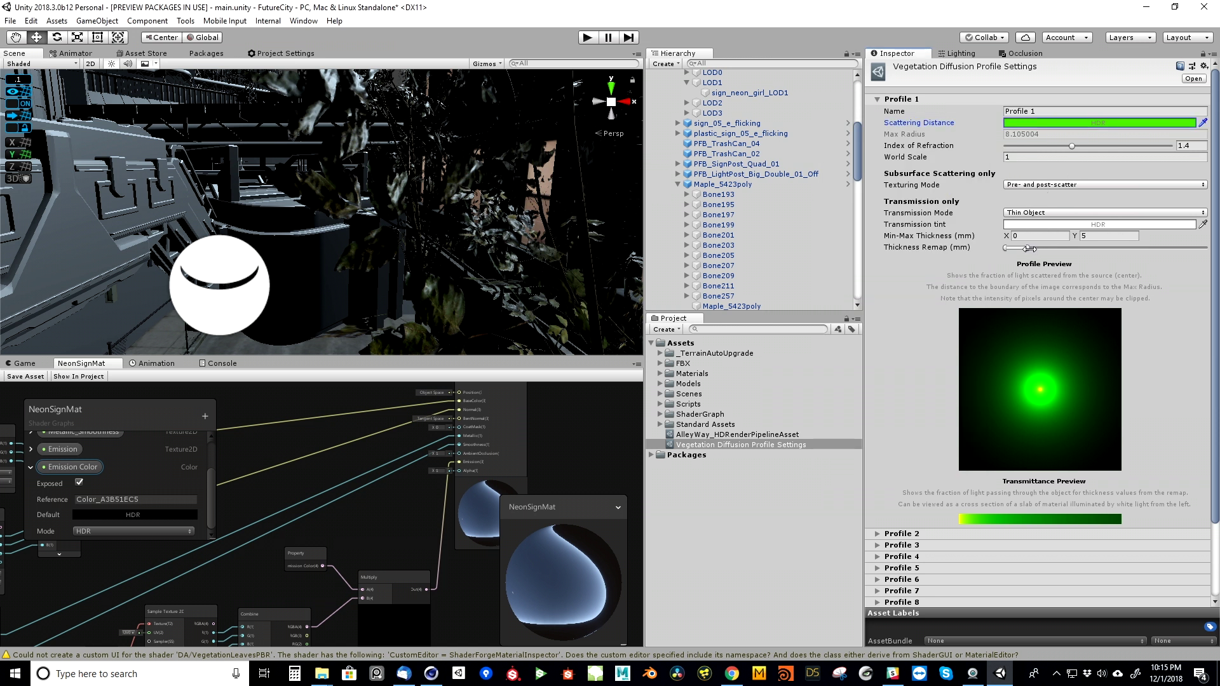
# - Set Profile 1's maximum thickness to about 4.36 mm and keep its Transmission Mode at Thin Object
pyautogui.moveTo(1029, 248); pyautogui.dragTo(1060, 254)
pyautogui.click(1021, 215)
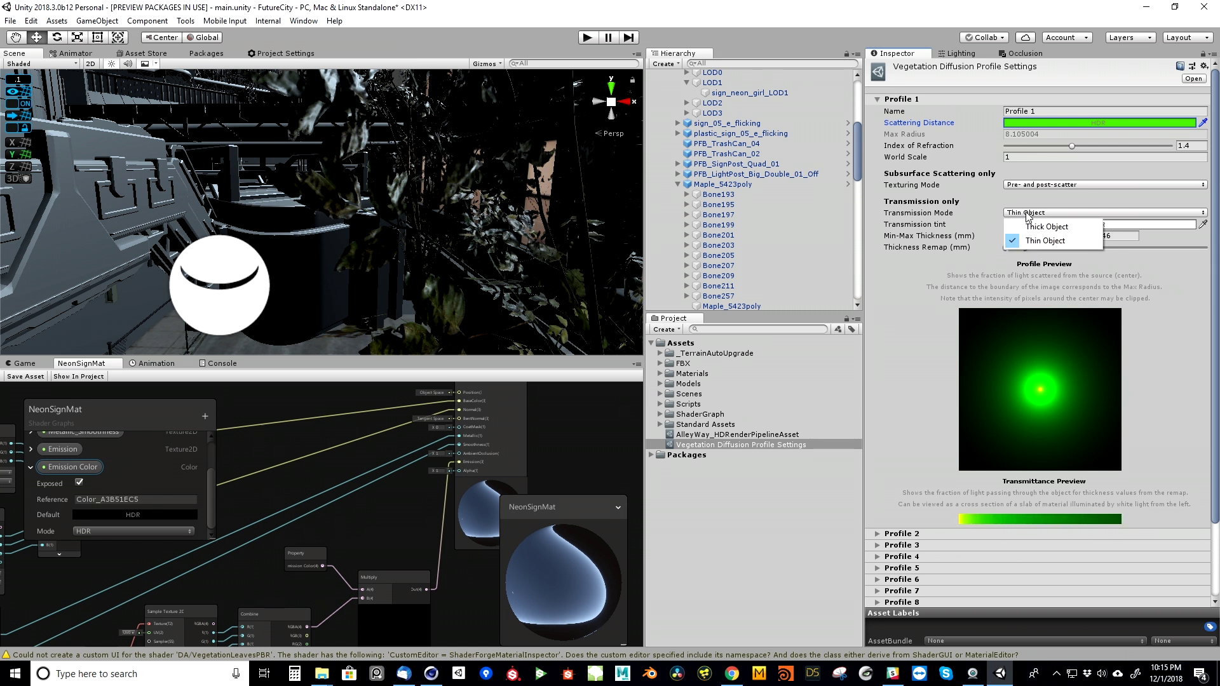
pyautogui.press('Escape')
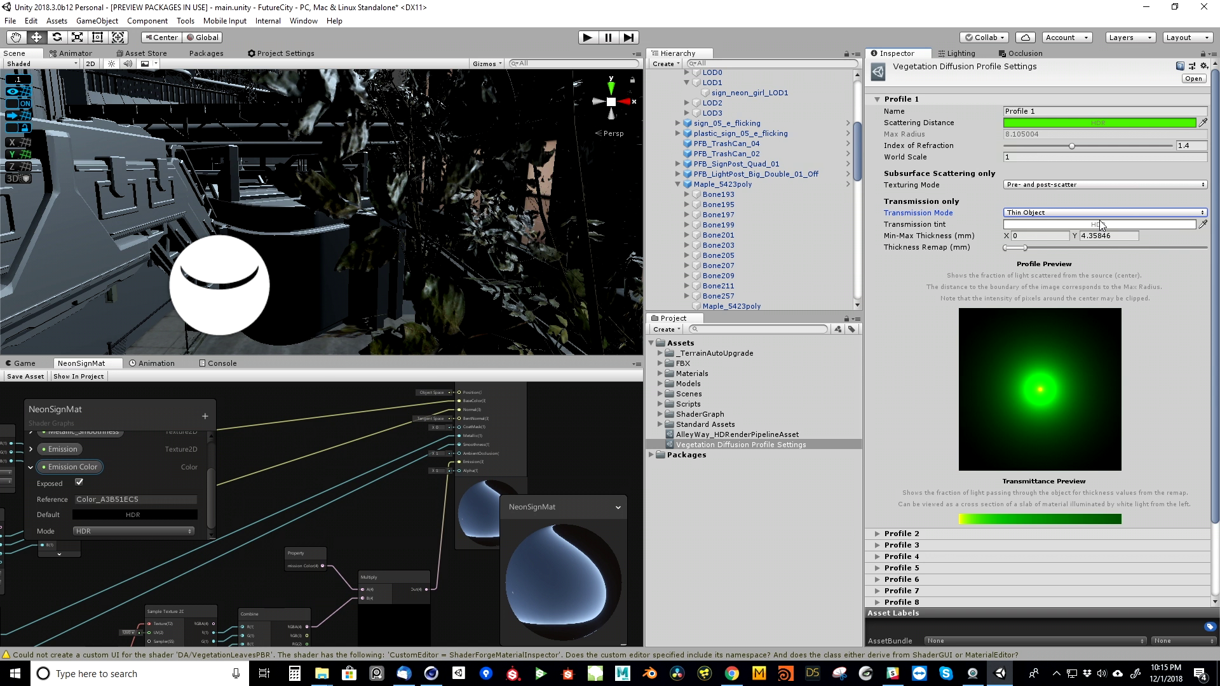
# - Keep Profile 1's Transmission tint white and set its HDR intensity to 0.7
pyautogui.click(1147, 222)
pyautogui.click(954, 427)
pyautogui.click(954, 427)
pyautogui.click(954, 426)
pyautogui.click(954, 427)
pyautogui.click(954, 427)
pyautogui.click(954, 427)
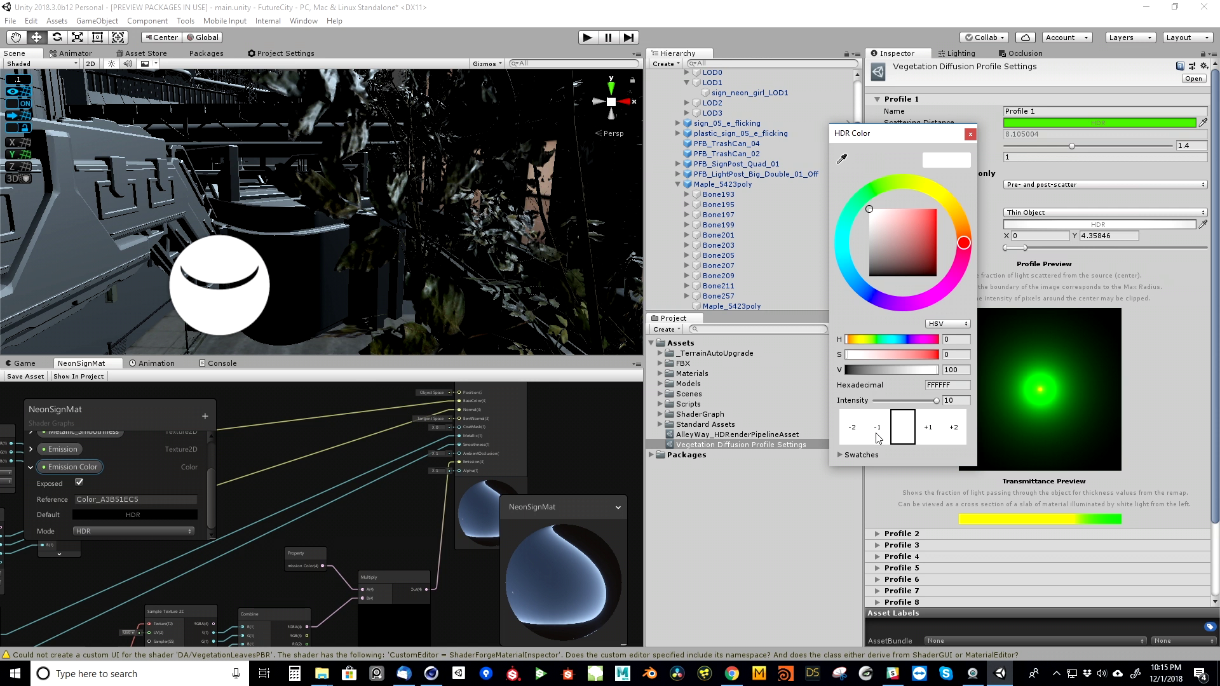
pyautogui.moveTo(907, 399)
pyautogui.mouseDown()
pyautogui.moveTo(892, 400)
pyautogui.moveTo(928, 407)
pyautogui.moveTo(910, 409)
pyautogui.mouseUp()
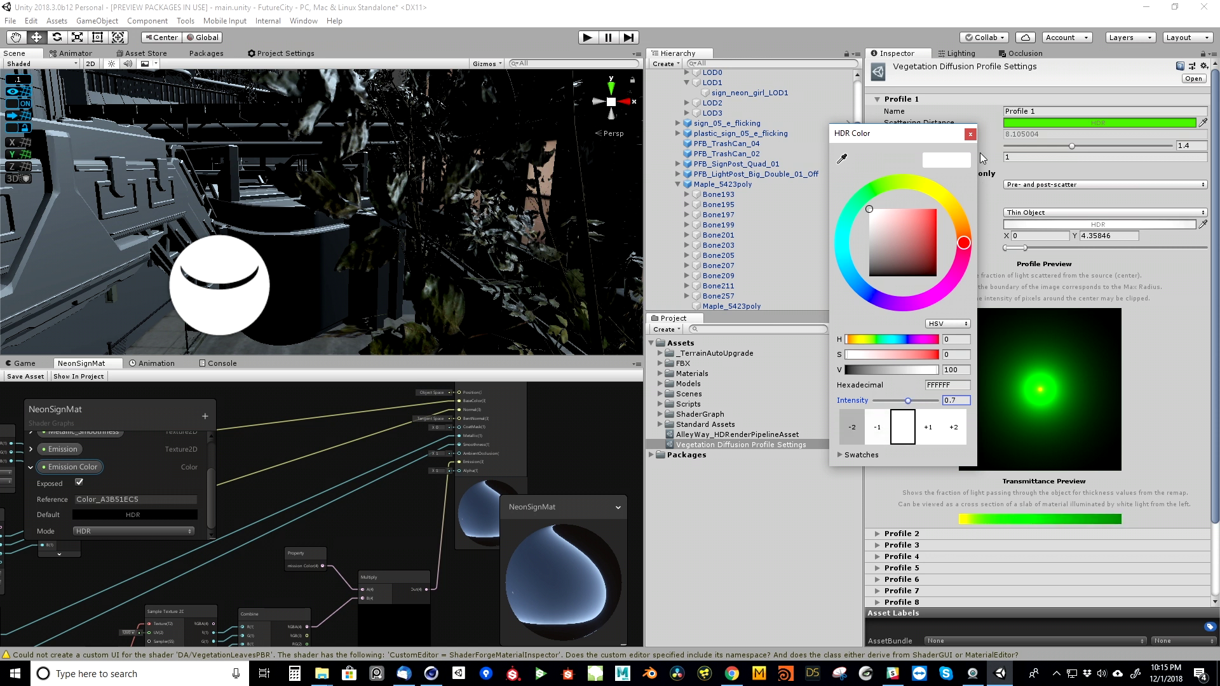
# - Raise the HDR intensity of Profile 1's green Scattering Distance color
pyautogui.click(970, 134)
pyautogui.click(1059, 122)
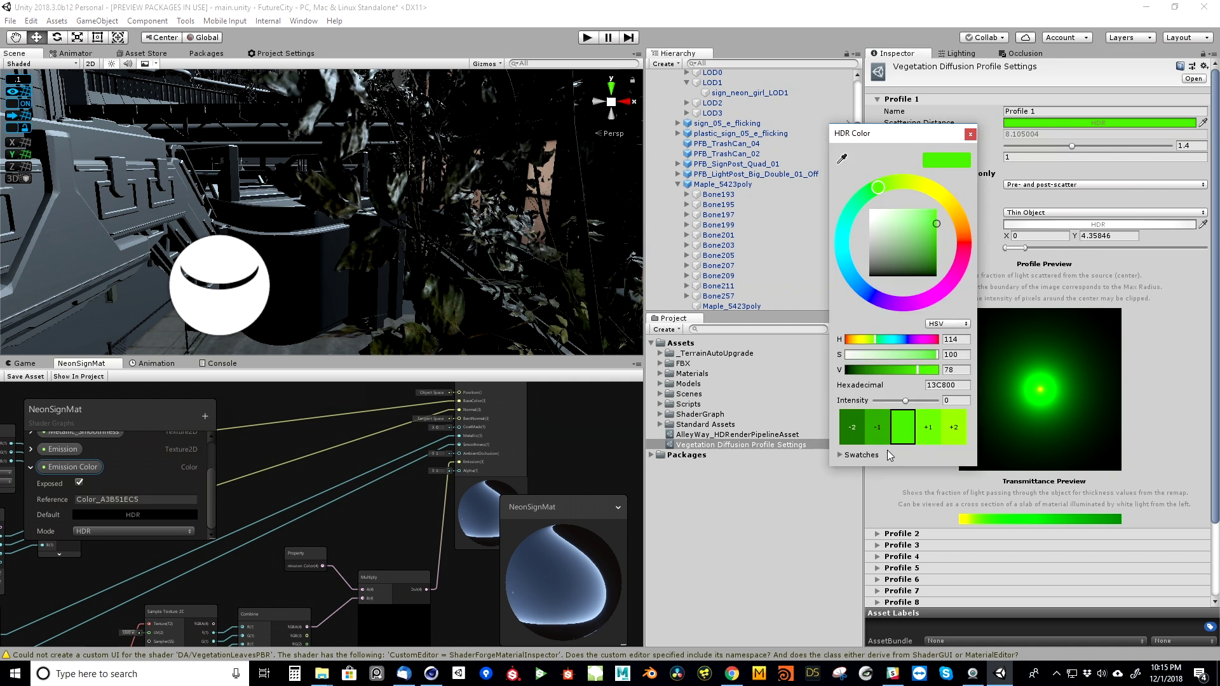
pyautogui.moveTo(905, 407); pyautogui.dragTo(913, 407)
pyautogui.click(970, 134)
# - Collapse Maple_5423poly and Env_Assets in the hierarchy and add a Point Light to the scene
pyautogui.moveTo(534, 236); pyautogui.dragTo(570, 230, button='right')
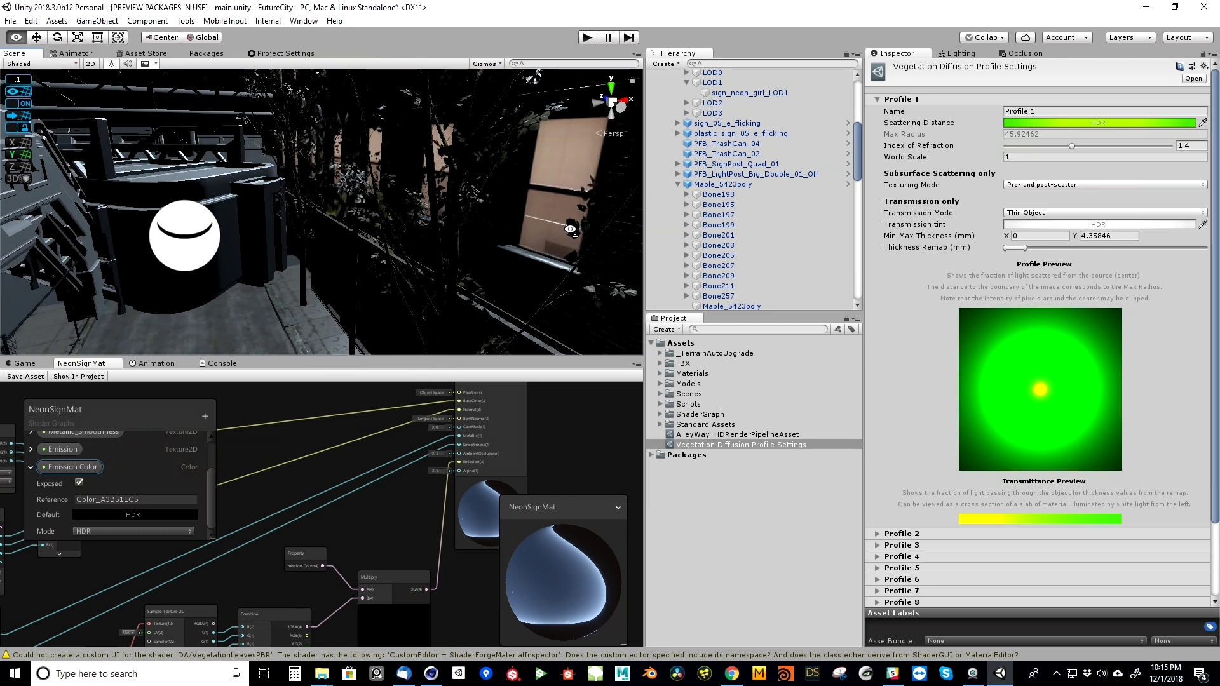
pyautogui.click(677, 184)
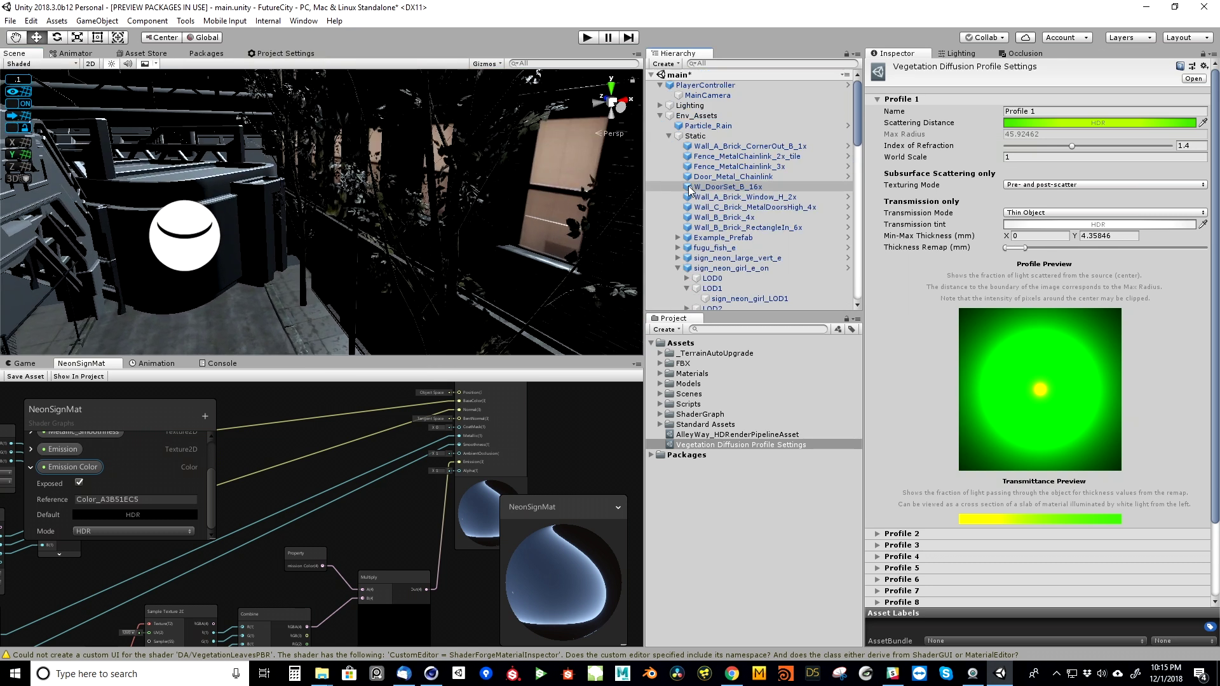
pyautogui.click(661, 116)
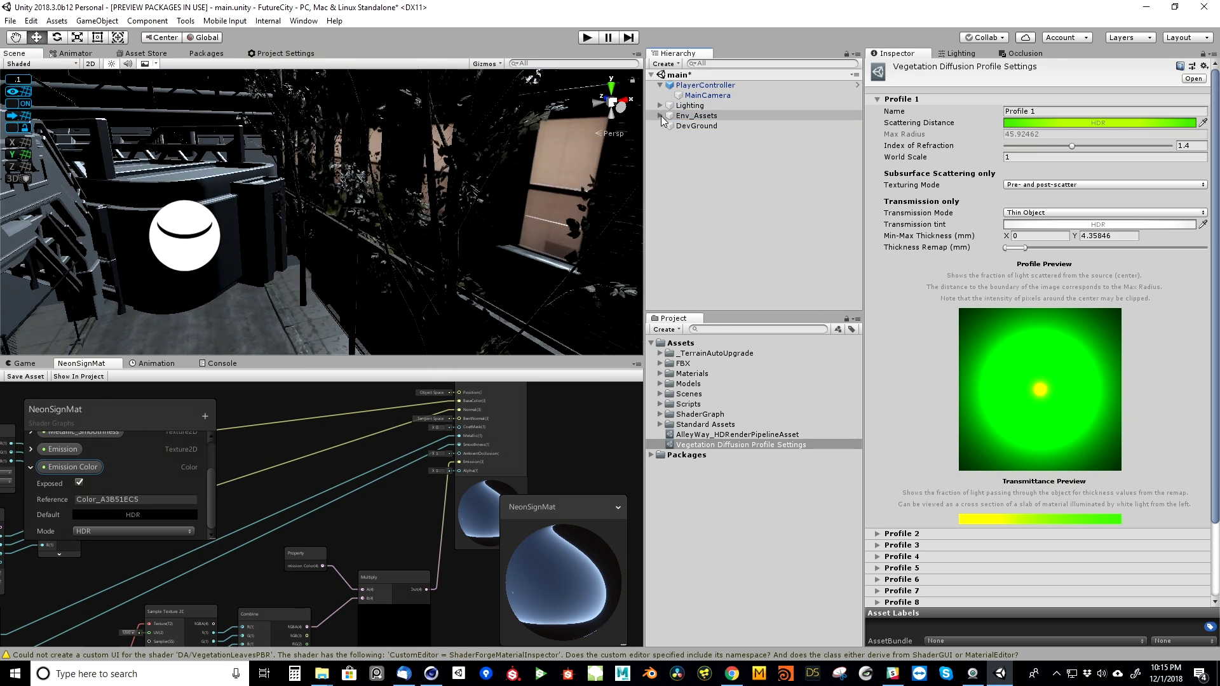
pyautogui.click(673, 65)
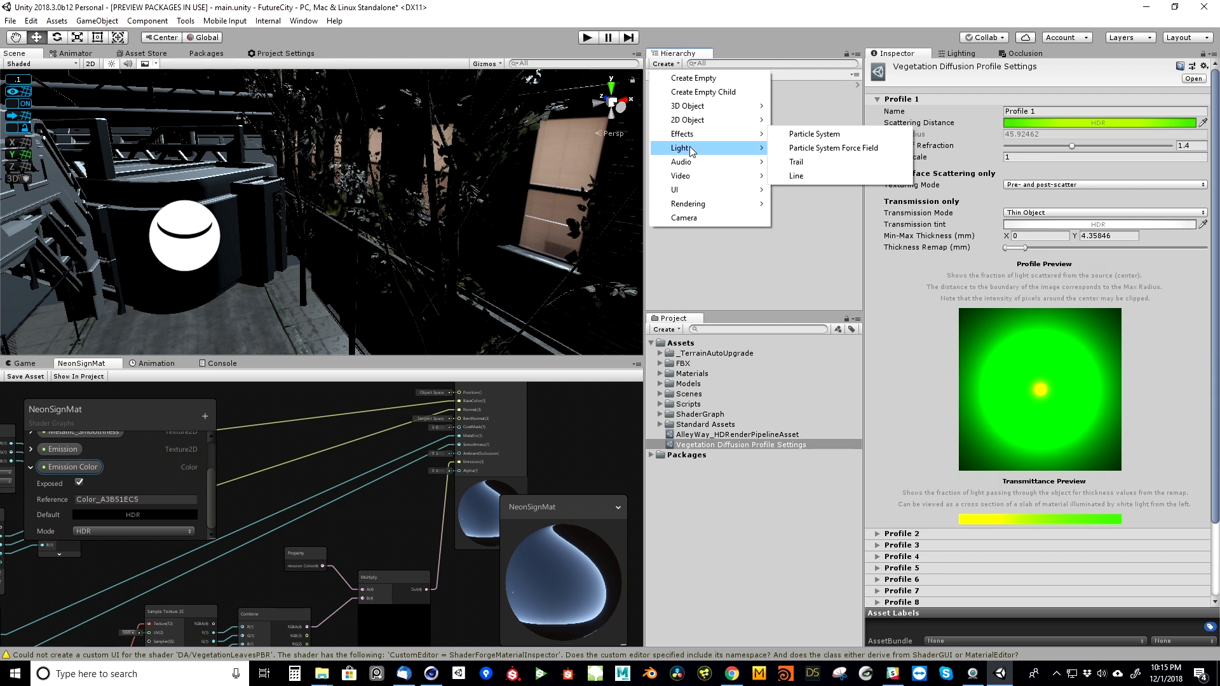
pyautogui.click(839, 163)
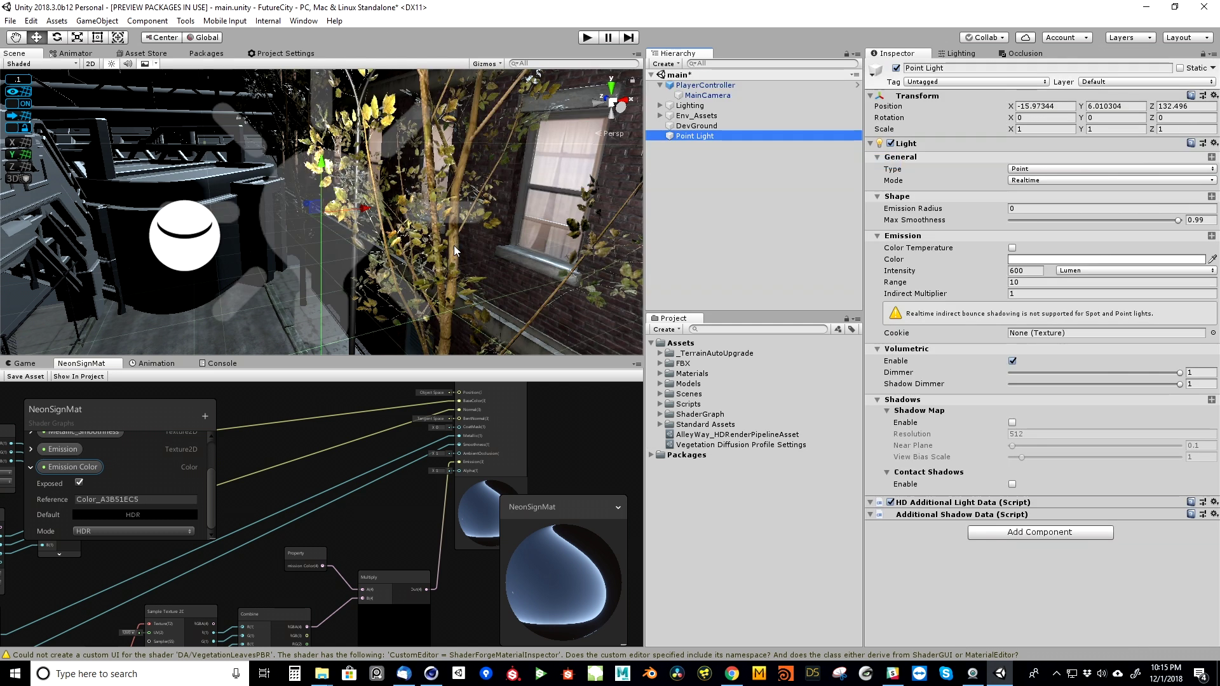
# - Frame the new Point Light and move it through the alley to a spot beside the maple leaves and brick wall
pyautogui.press('f')
pyautogui.moveTo(436, 185); pyautogui.dragTo(170, 160)
pyautogui.moveTo(190, 168); pyautogui.dragTo(305, 286, button='right')
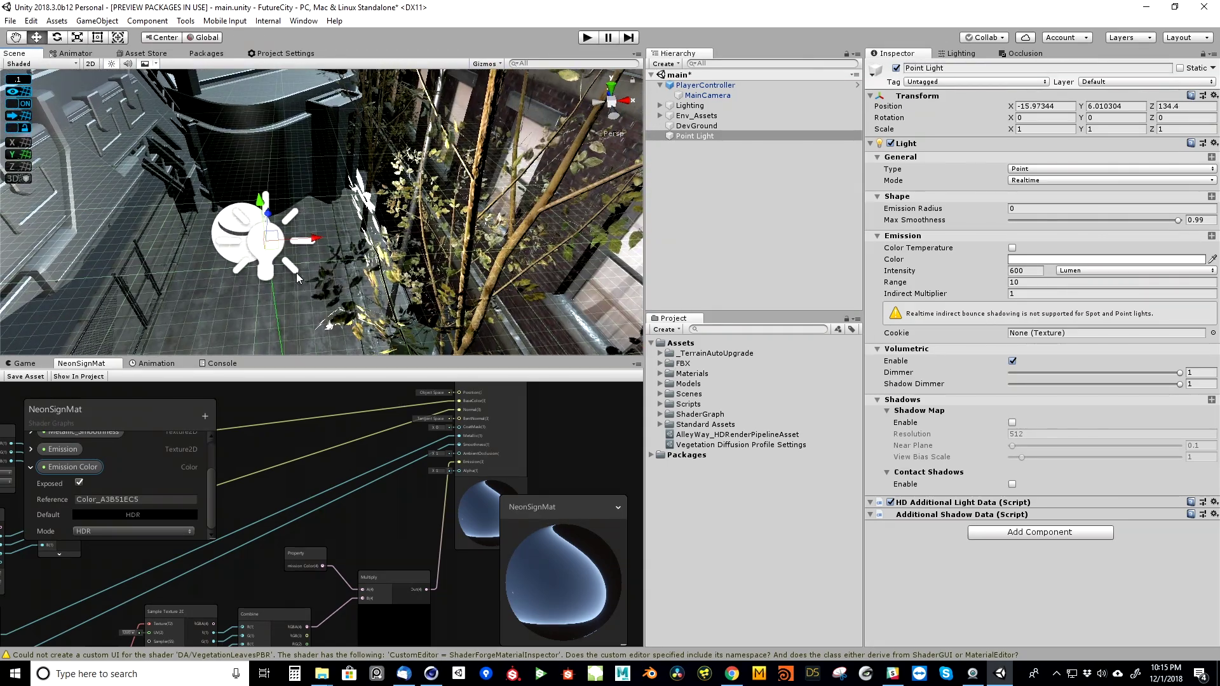
pyautogui.moveTo(277, 256); pyautogui.dragTo(354, 176)
pyautogui.moveTo(354, 176); pyautogui.dragTo(417, 209, button='right')
# - Assign Profile 1 as the diffusion profile of the Klen_AT leaf material and try lower Thickness values before returning it to 1
pyautogui.scroll(-2, 1059, 286)
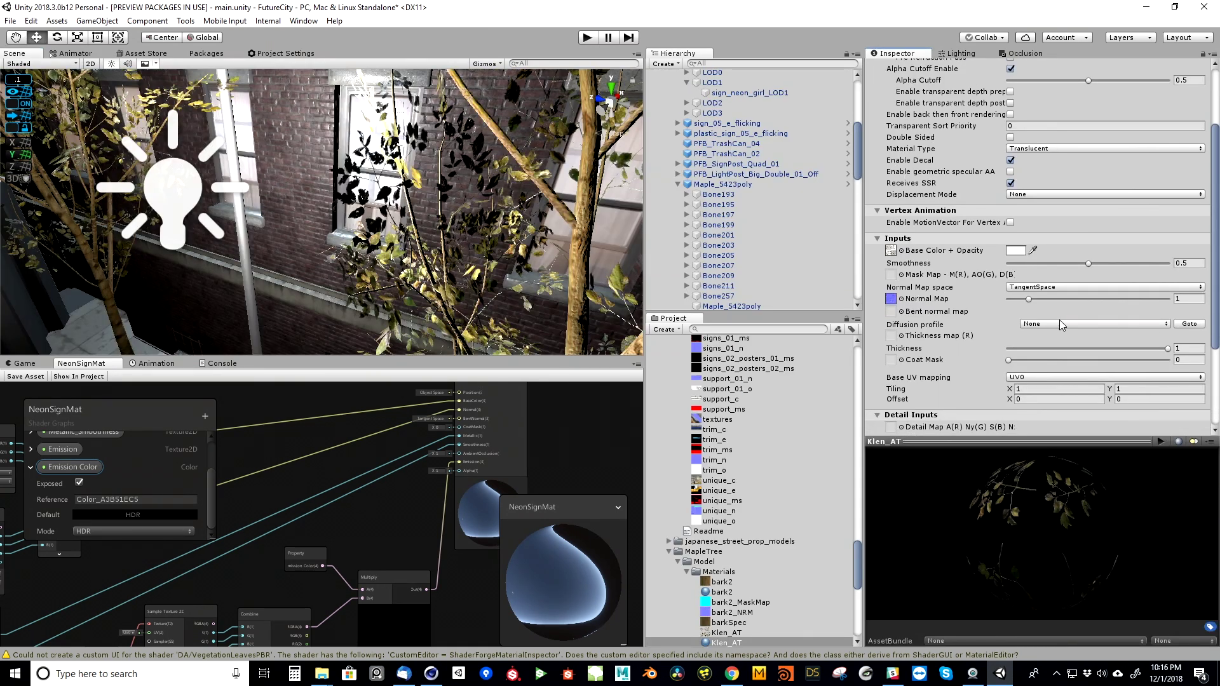
pyautogui.click(1059, 323)
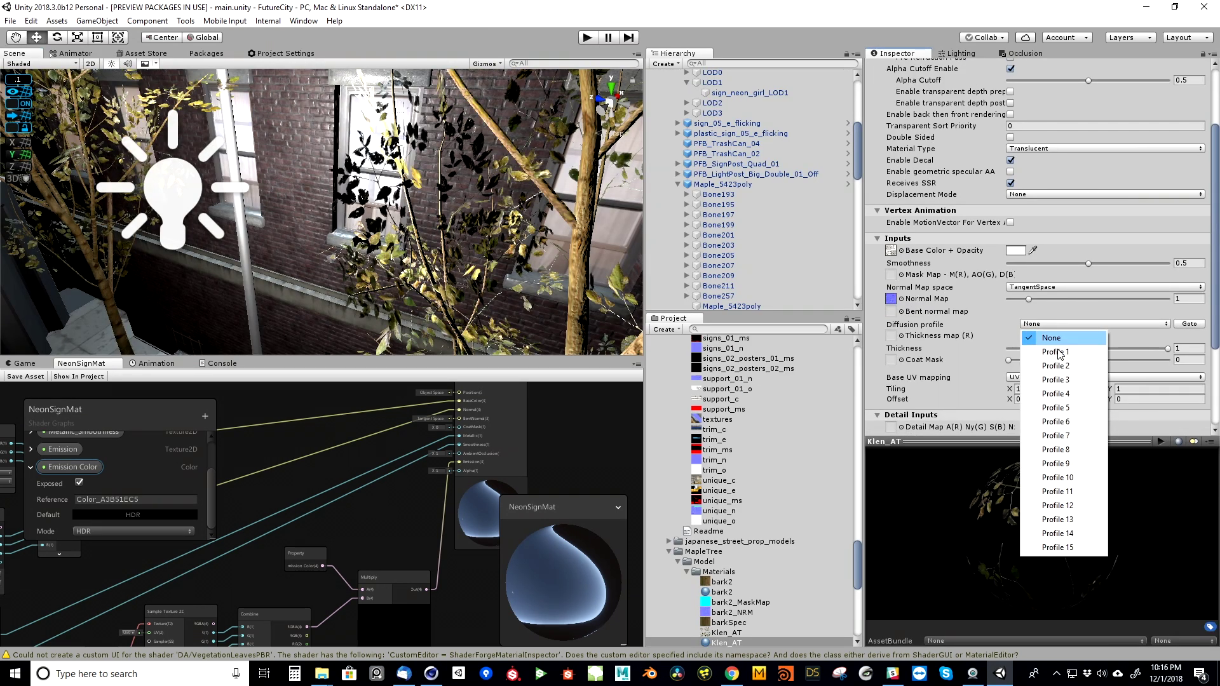
pyautogui.click(1056, 352)
pyautogui.moveTo(456, 284); pyautogui.dragTo(432, 246, button='right')
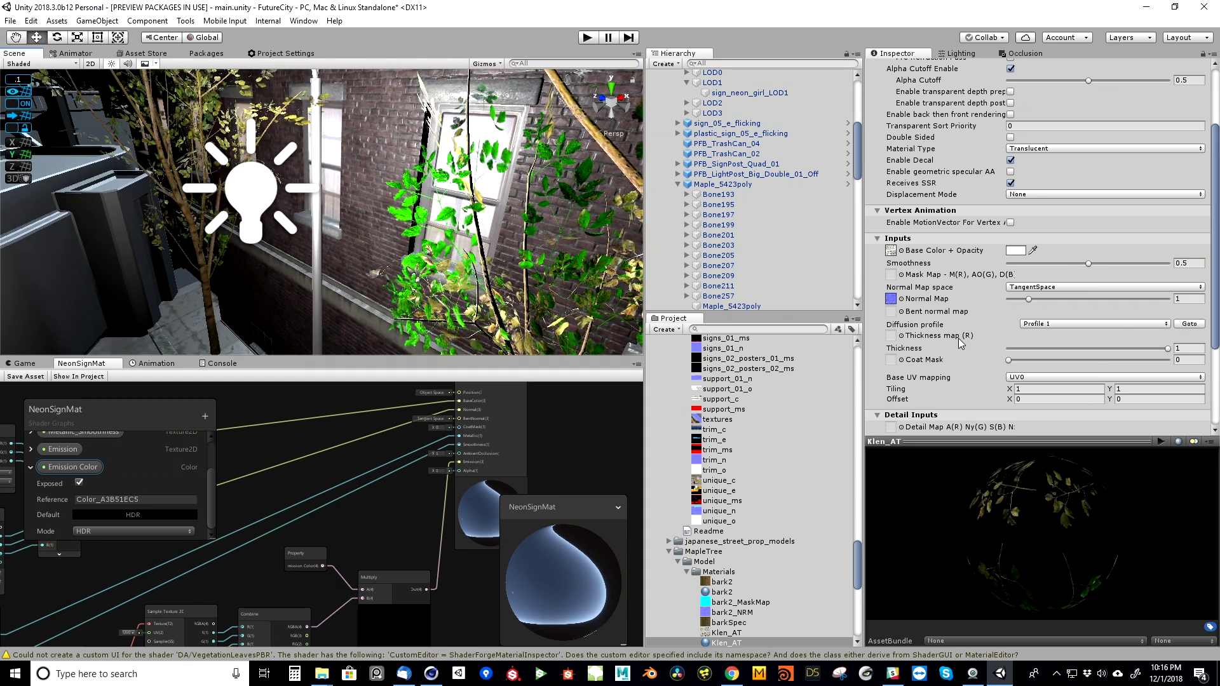
pyautogui.moveTo(1164, 353)
pyautogui.mouseDown()
pyautogui.moveTo(1126, 349)
pyautogui.moveTo(1184, 351)
pyautogui.moveTo(1066, 349)
pyautogui.moveTo(1204, 343)
pyautogui.mouseUp()
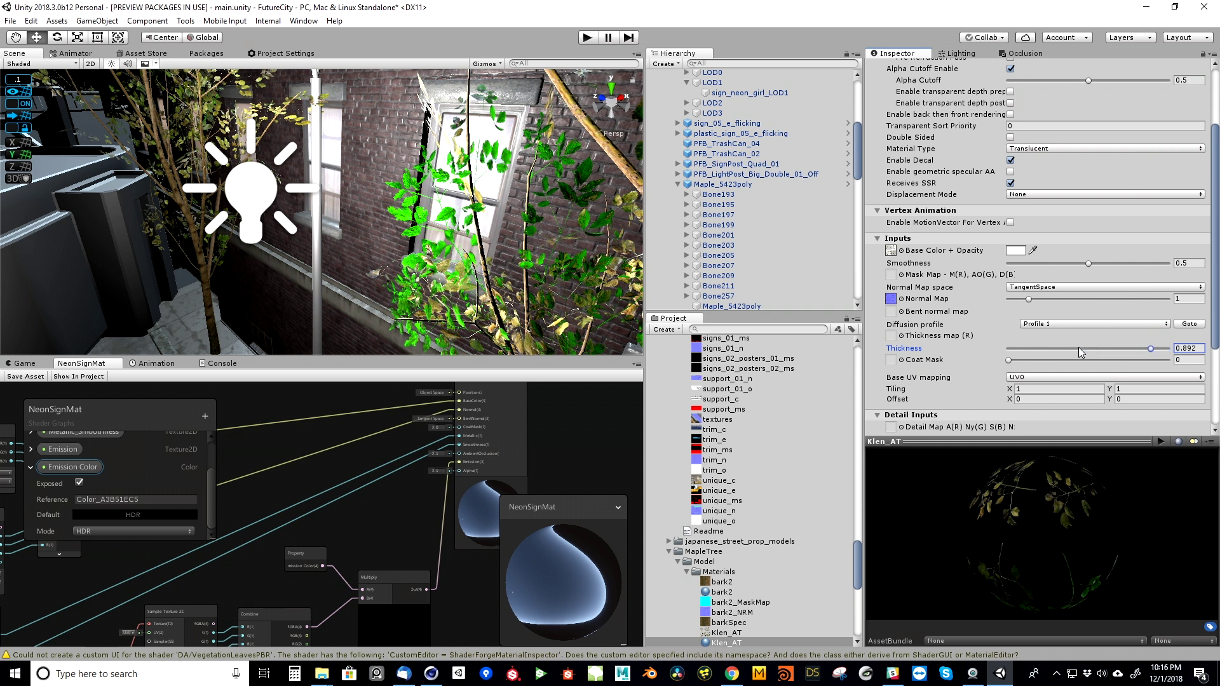
# - Set Profile 1's Scattering Distance HDR intensity to 1.4 and its Transmission tint intensity to 1
pyautogui.click(1188, 324)
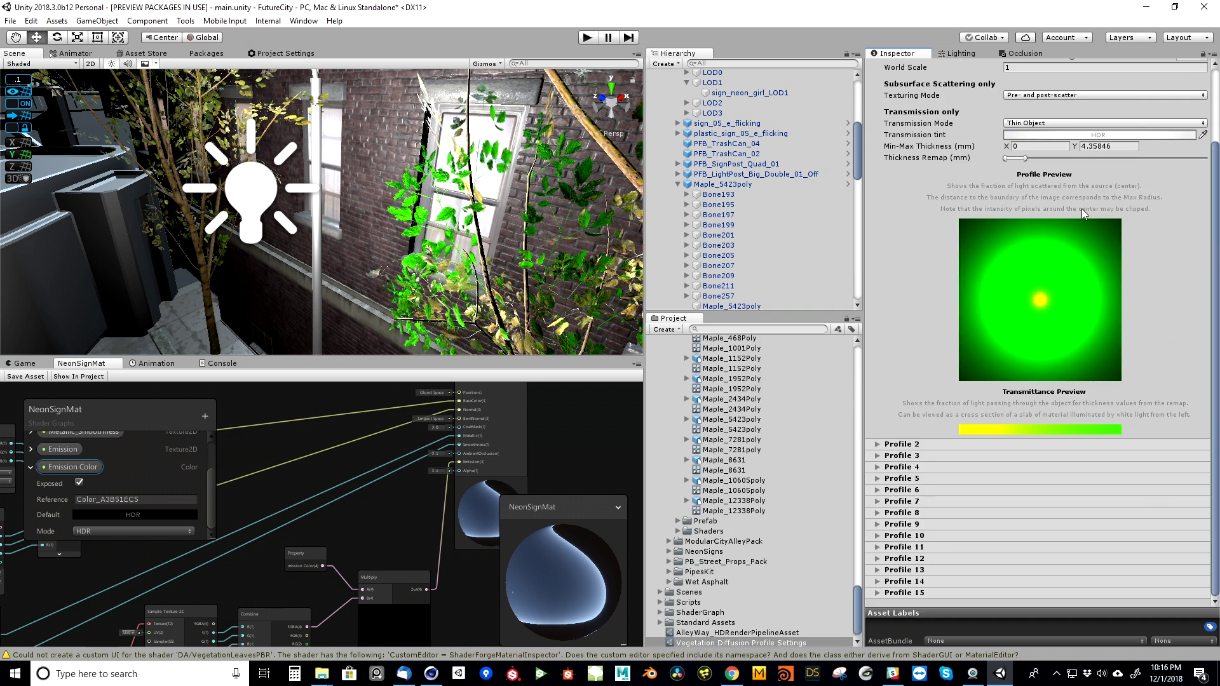
pyautogui.moveTo(1216, 178); pyautogui.dragTo(1203, 116)
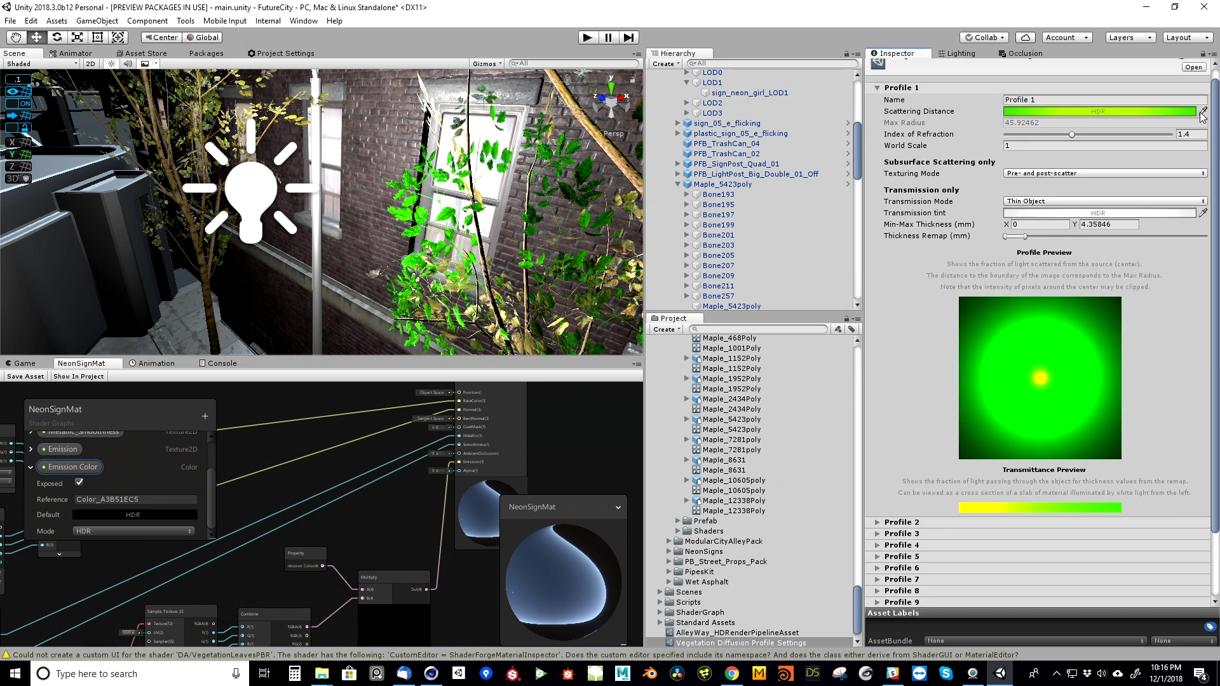
pyautogui.click(1103, 113)
pyautogui.click(880, 424)
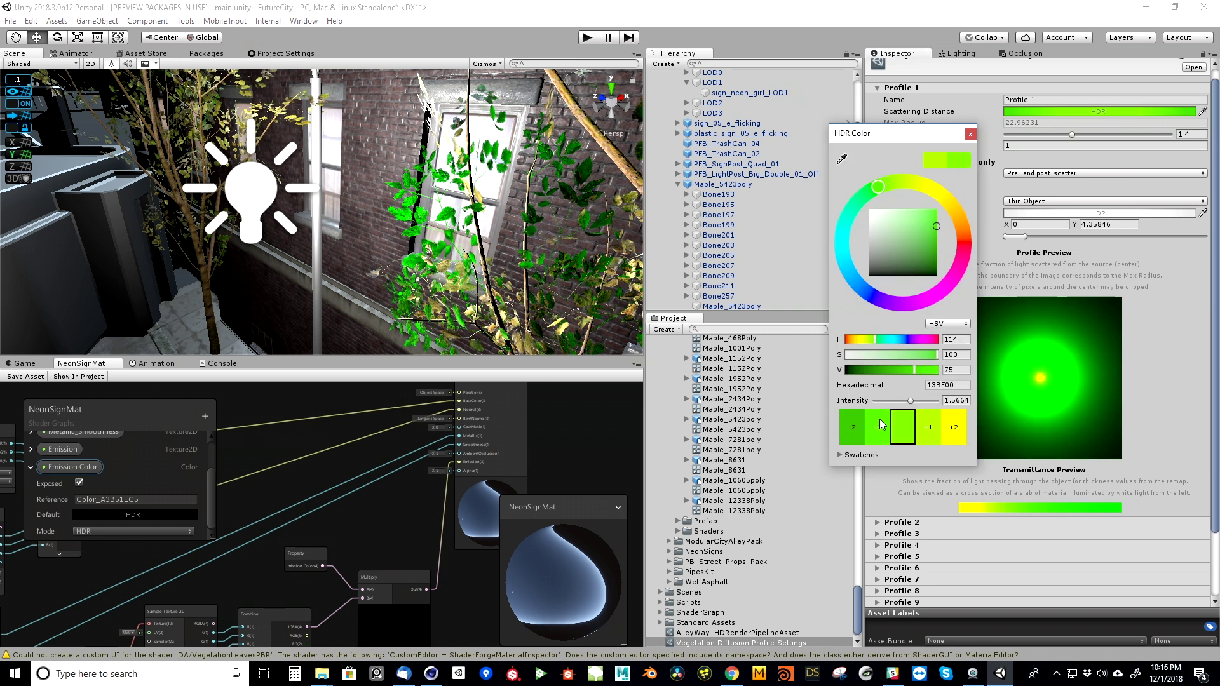
pyautogui.click(882, 429)
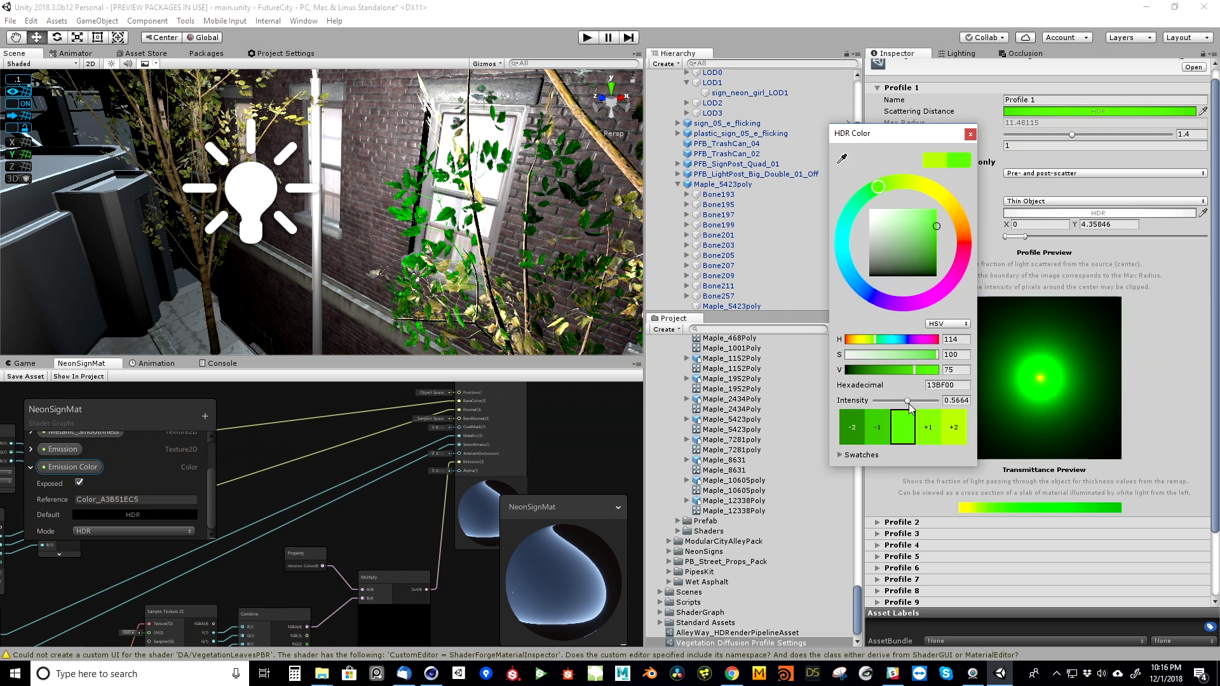
pyautogui.moveTo(909, 403); pyautogui.dragTo(911, 404)
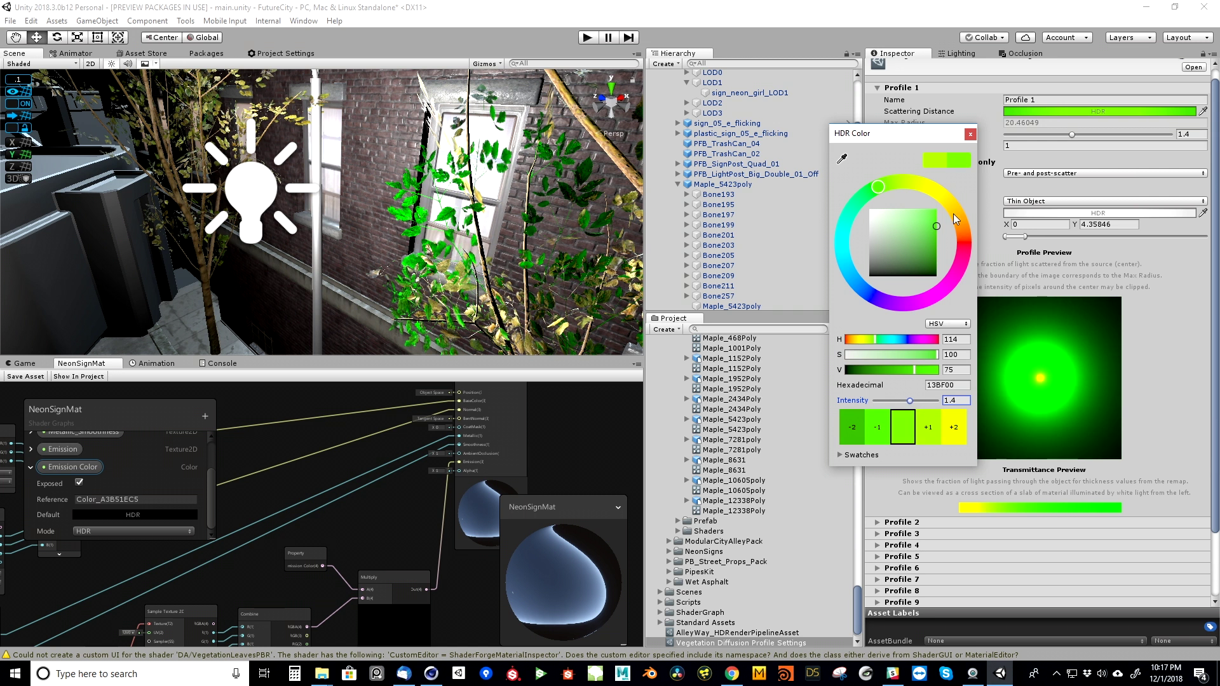
pyautogui.click(971, 134)
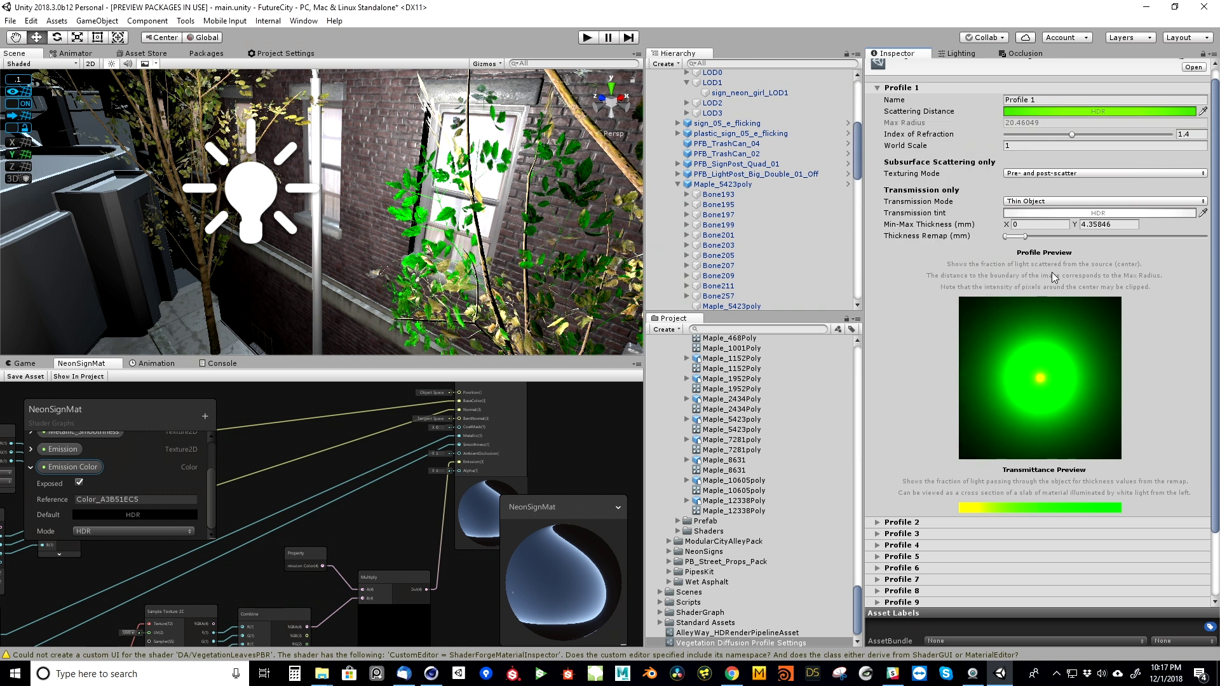
pyautogui.click(1026, 215)
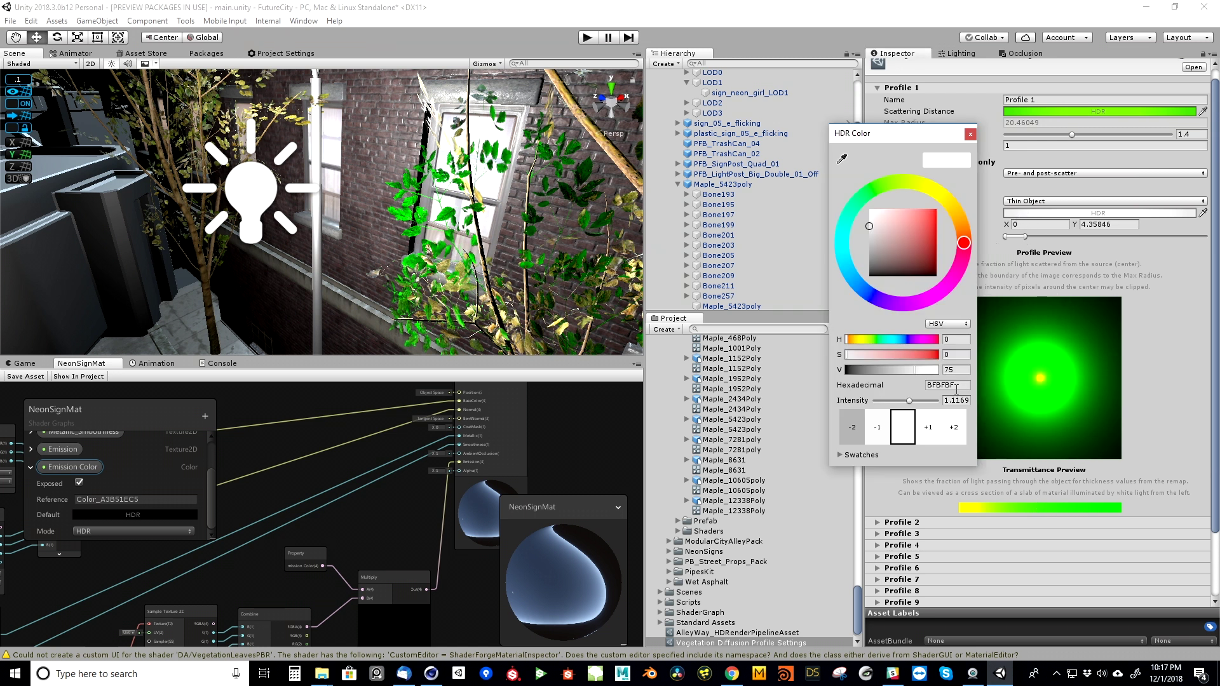
pyautogui.write('1')
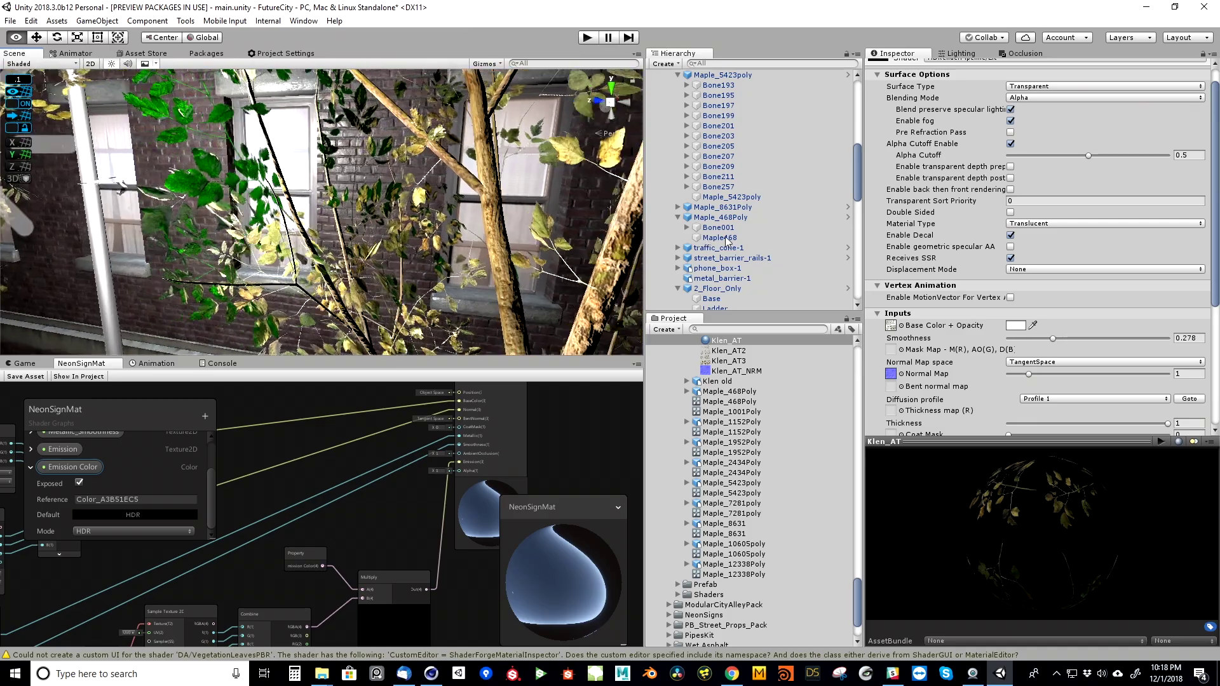
# - Make the Klen_AT leaf material Double Sided with Mirror normal mode and check the leaves from several angles
pyautogui.keyDown('alt'); pyautogui.moveTo(726, 238); pyautogui.dragTo(558, 229); pyautogui.keyUp('alt')
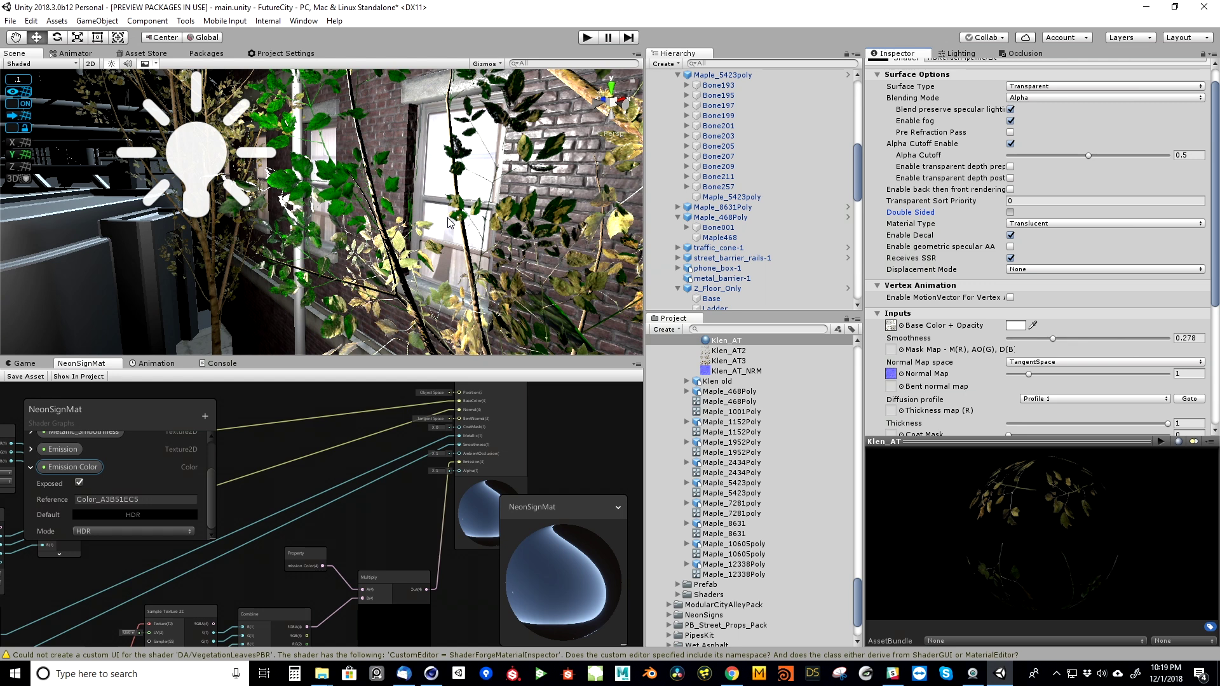
pyautogui.click(1010, 212)
pyautogui.keyDown('alt'); pyautogui.moveTo(388, 246); pyautogui.dragTo(195, 231); pyautogui.keyUp('alt')
pyautogui.moveTo(431, 239)
pyautogui.keyDown('alt'); pyautogui.mouseDown()
pyautogui.moveTo(439, 254)
pyautogui.moveTo(422, 224)
pyautogui.mouseUp(); pyautogui.keyUp('alt')
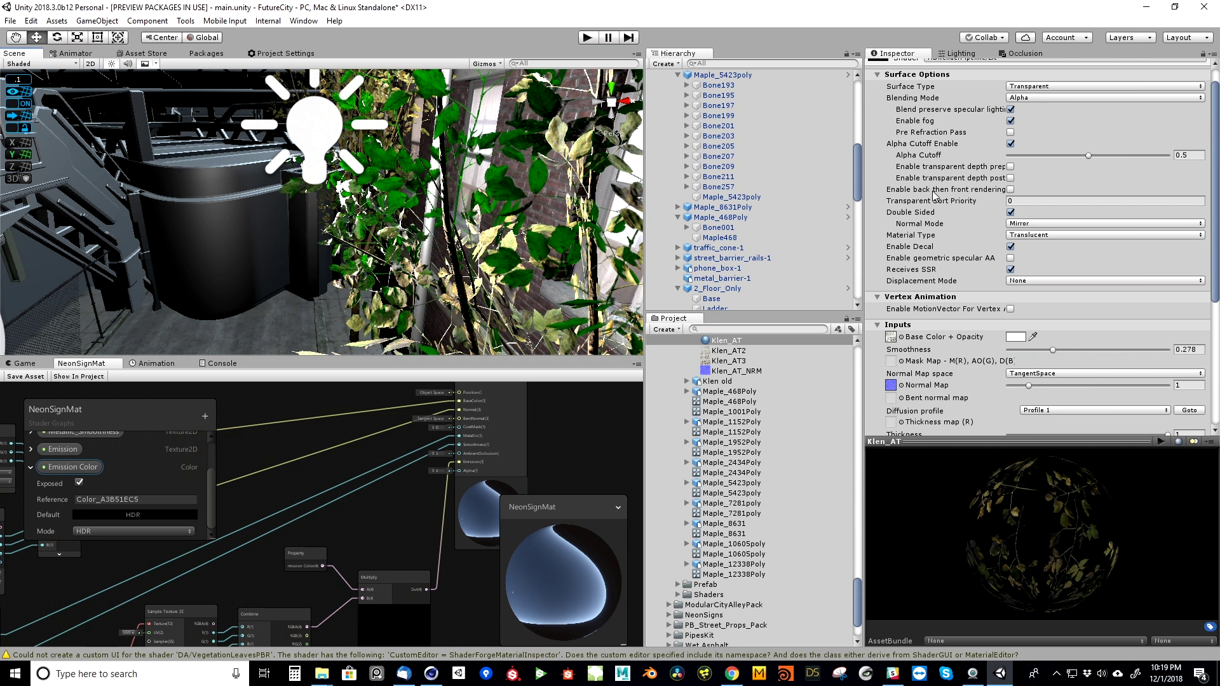
# - Try the back then front rendering option on the Klen_AT material, comparing the leaves with it on and off
pyautogui.moveTo(911, 196)
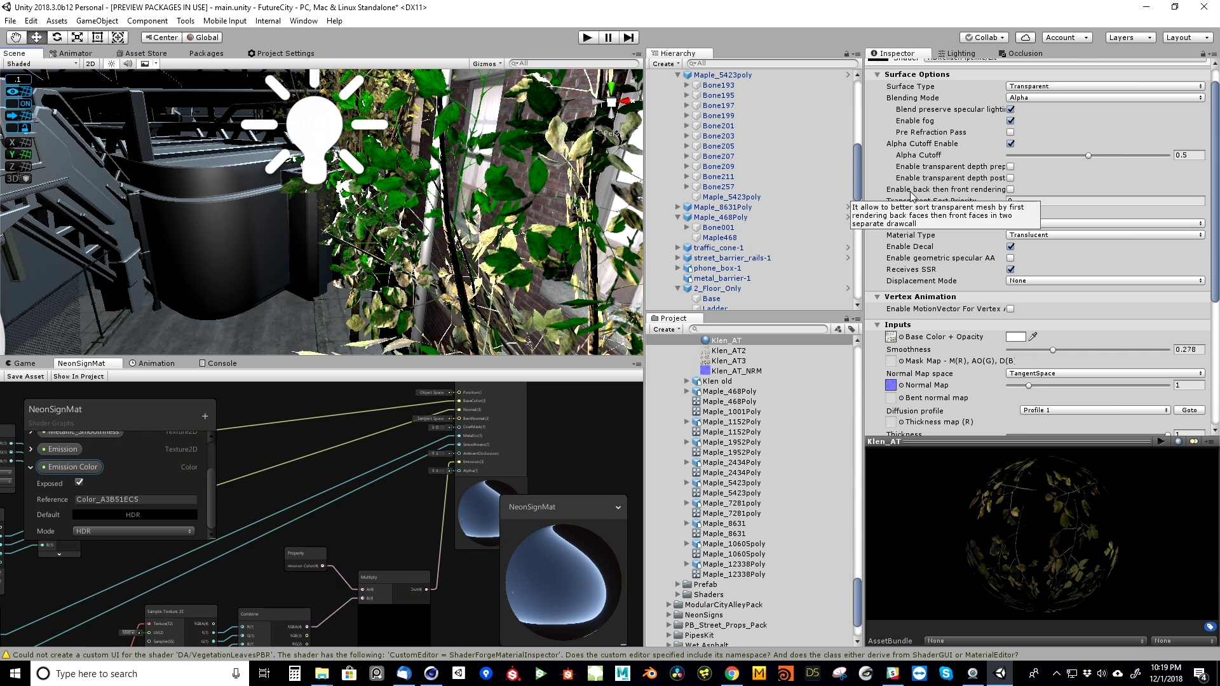
pyautogui.click(1010, 189)
pyautogui.moveTo(551, 264)
pyautogui.mouseDown(button='right')
pyautogui.moveTo(556, 273)
pyautogui.moveTo(507, 260)
pyautogui.moveTo(530, 261)
pyautogui.mouseUp(button='right')
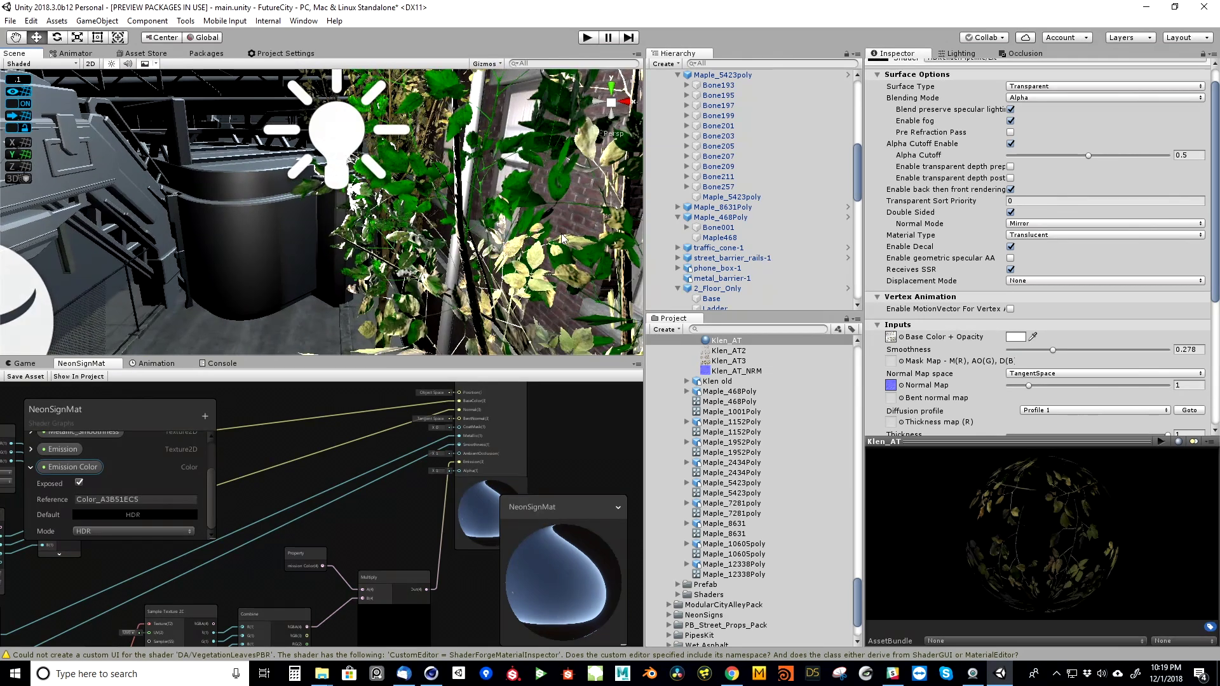
pyautogui.click(1010, 189)
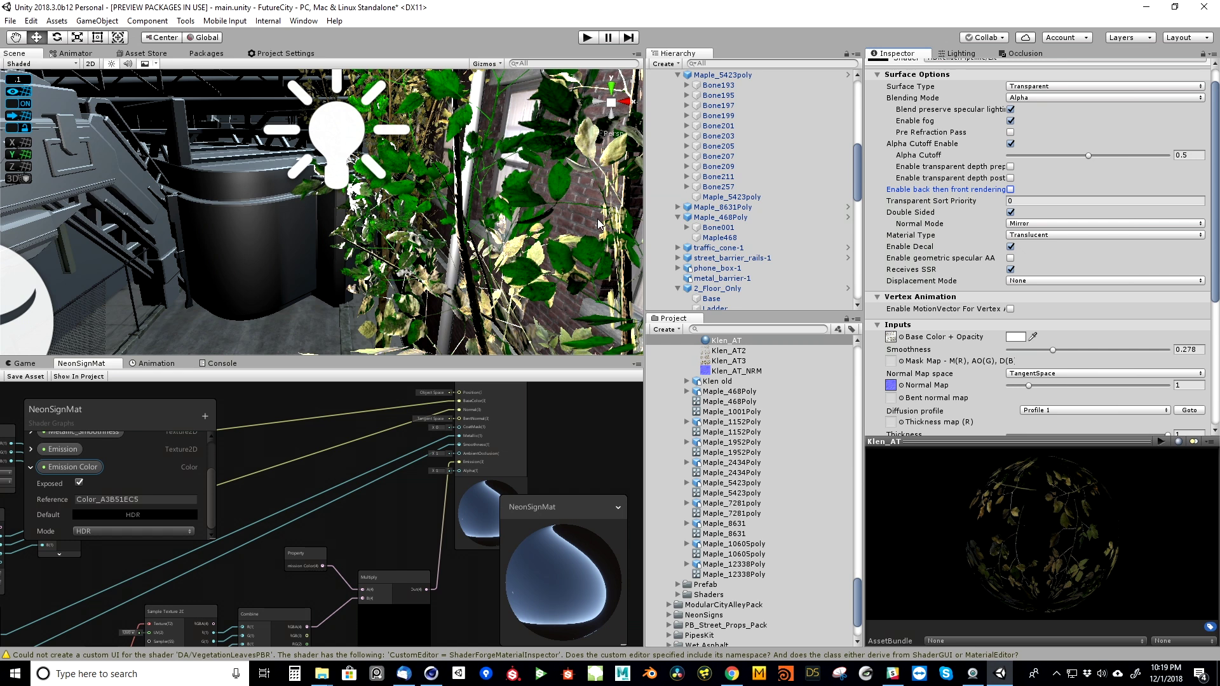
pyautogui.click(1011, 189)
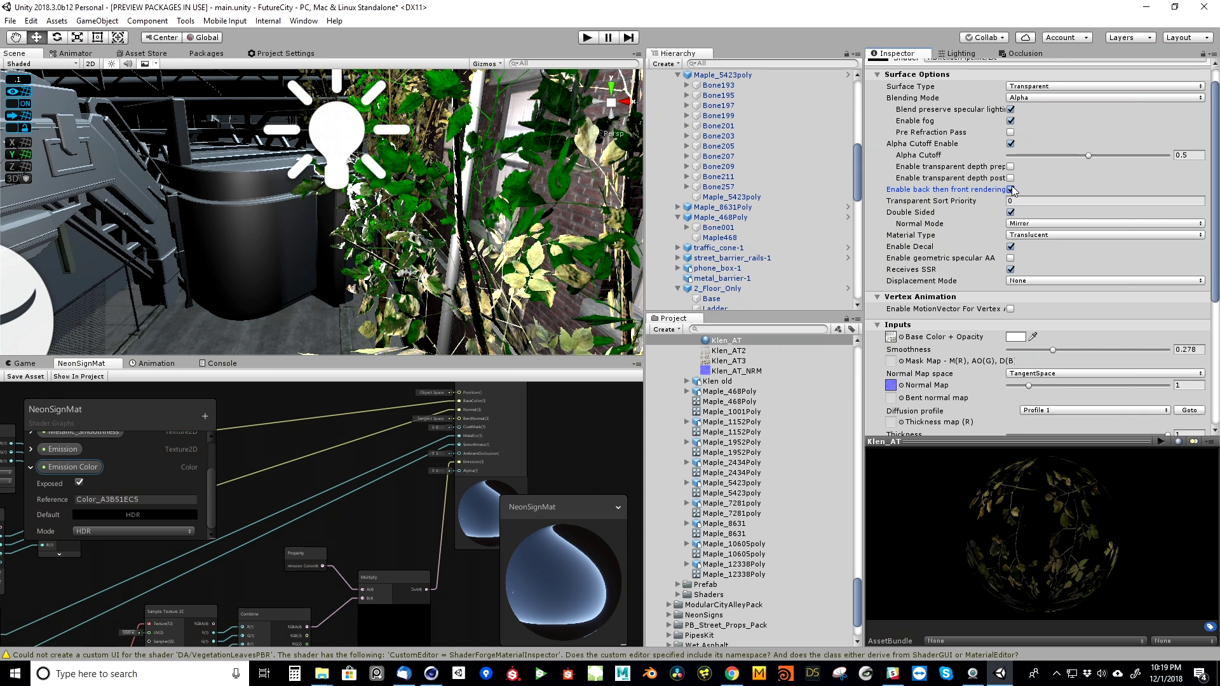
pyautogui.click(1011, 190)
# - Go from the Klen_AT material to its diffusion profile and lower Profile 1's maximum thickness to about 2.6 mm
pyautogui.moveTo(520, 238); pyautogui.dragTo(607, 248, button='right')
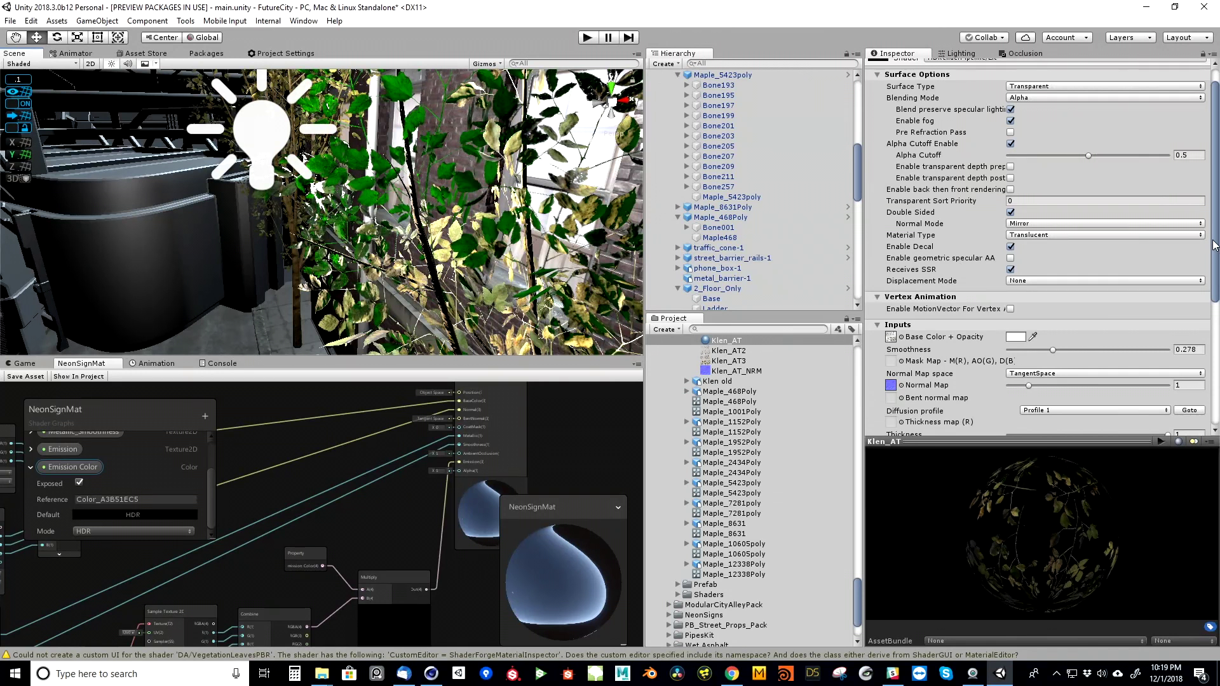
pyautogui.scroll(-5, 1090, 300)
pyautogui.click(1193, 309)
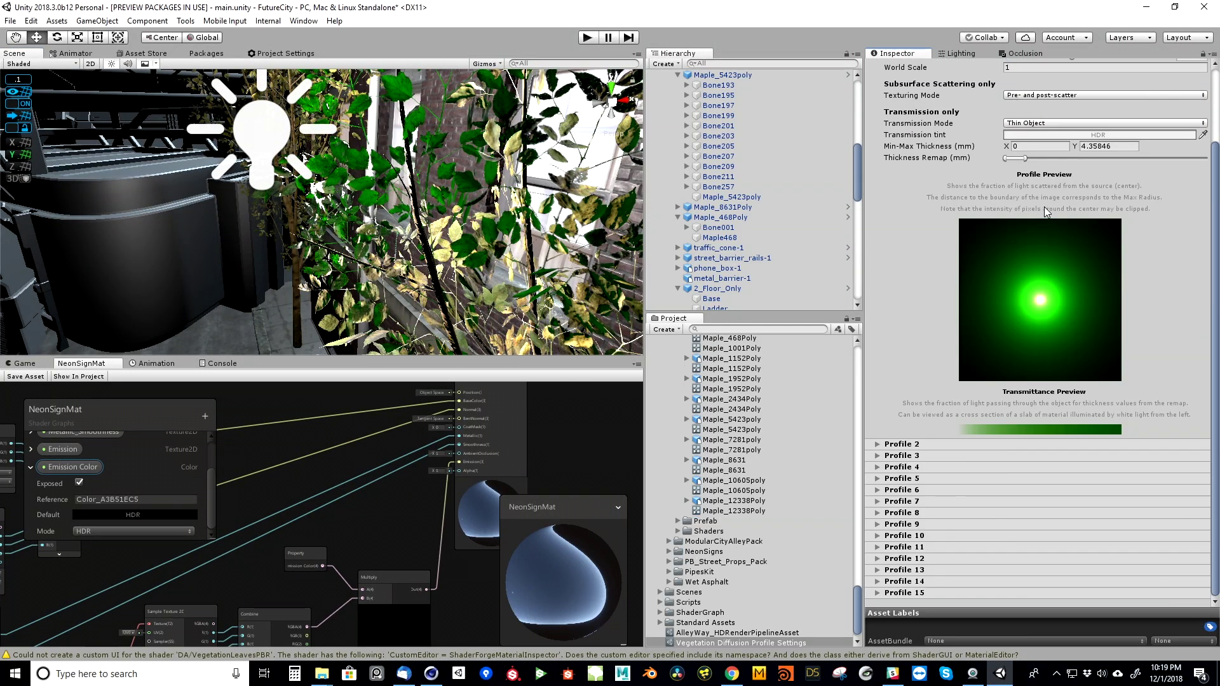
pyautogui.moveTo(1025, 158); pyautogui.dragTo(1018, 164)
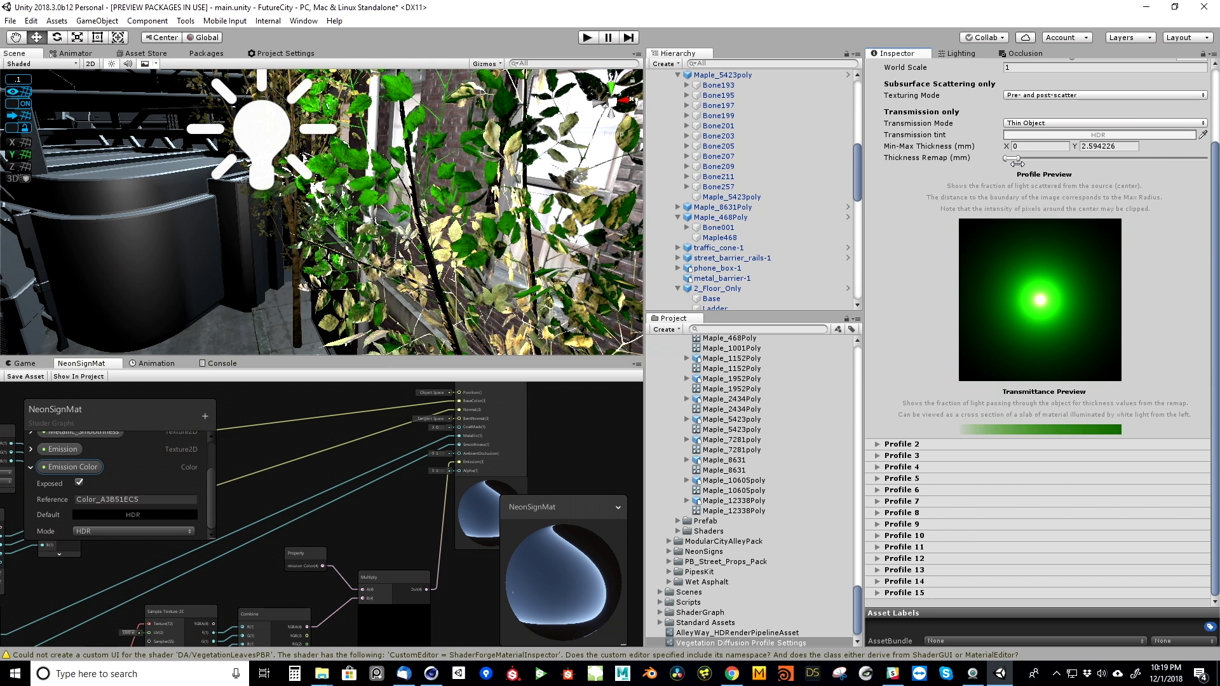
pyautogui.moveTo(1017, 163); pyautogui.dragTo(1019, 164)
# - Select the Point Light beside the maple tree and shift it slightly to X -14.5, Z 136.8
pyautogui.keyDown('alt'); pyautogui.moveTo(330, 209); pyautogui.dragTo(355, 191); pyautogui.keyUp('alt')
pyautogui.click(183, 159)
pyautogui.moveTo(164, 167)
pyautogui.mouseDown()
pyautogui.moveTo(143, 158)
pyautogui.moveTo(160, 166)
pyautogui.mouseUp()
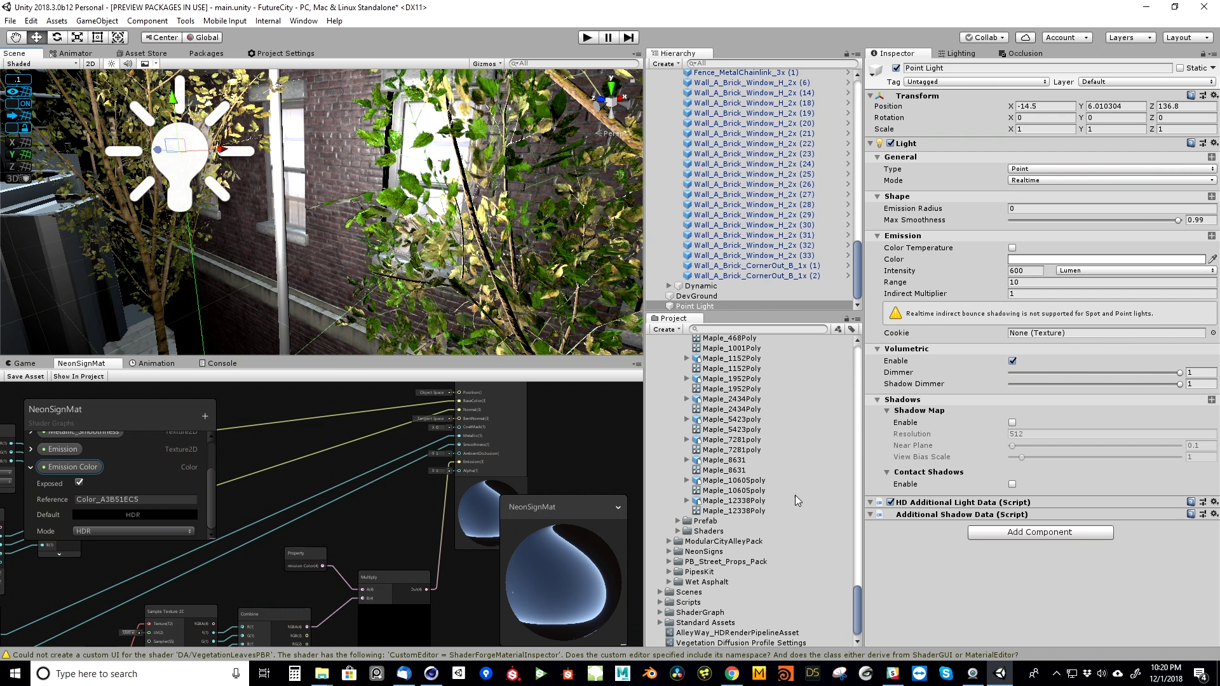
# - Open the diffusion profile through the maple's Klen_AT material and change Profile 1's Scattering Distance color to a pale yellow-green
pyautogui.click(402, 209)
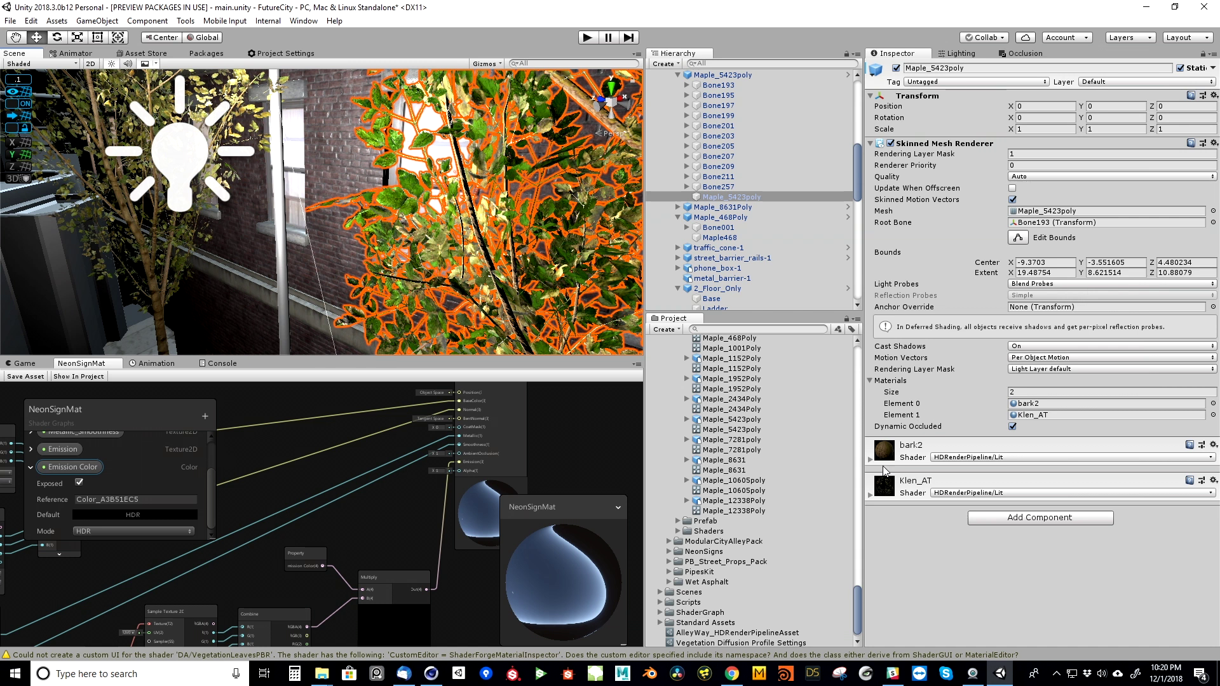
pyautogui.click(1048, 416)
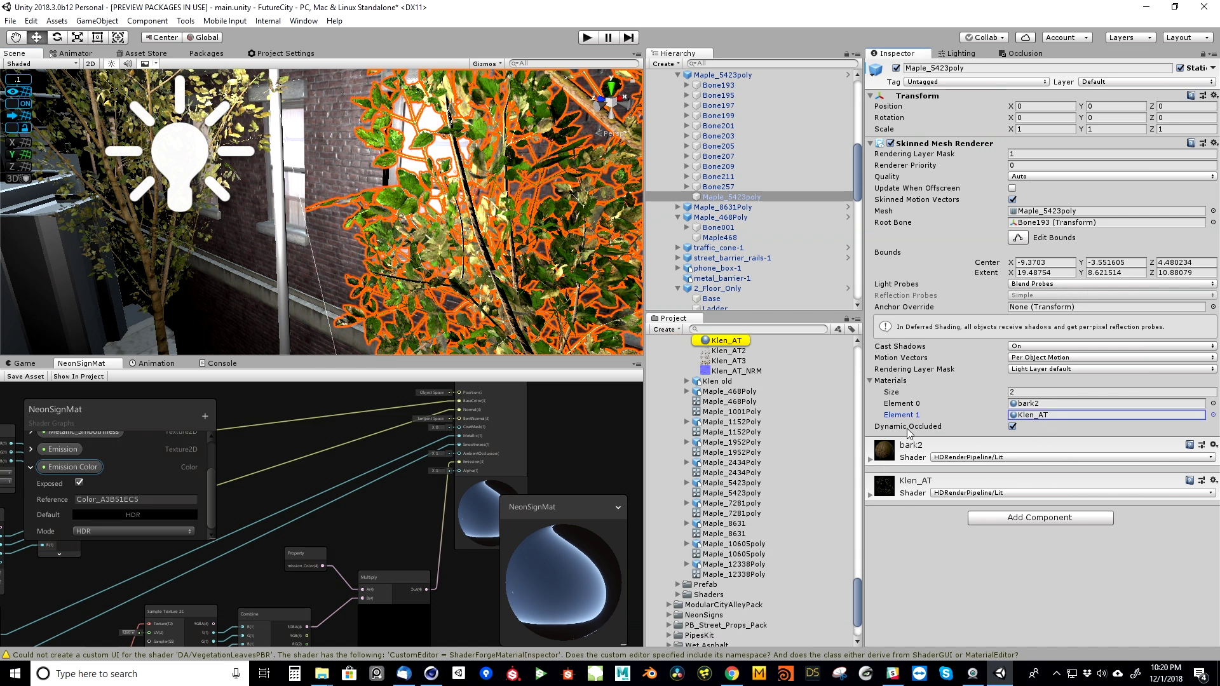
pyautogui.click(735, 343)
pyautogui.click(1190, 430)
pyautogui.click(1048, 123)
pyautogui.moveTo(886, 192); pyautogui.dragTo(905, 186)
pyautogui.click(968, 131)
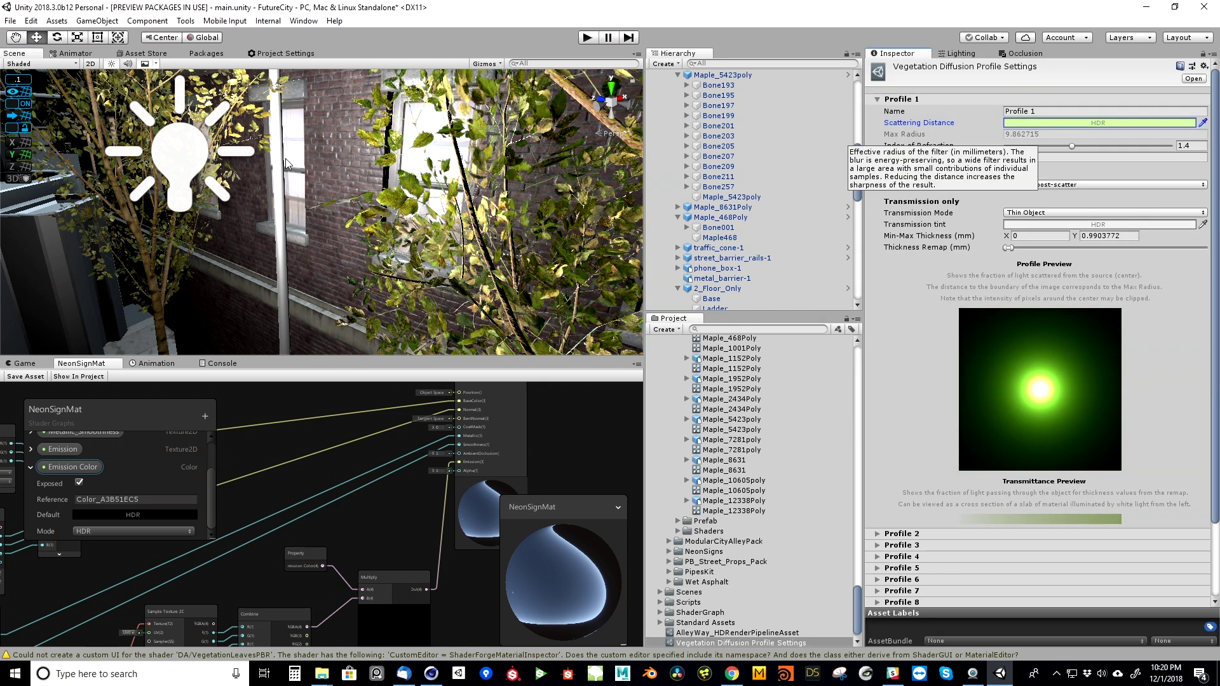
# - Select the sign_05 mesh of the magenta round wall sign and open its trim material
pyautogui.click(179, 150)
pyautogui.moveTo(343, 184); pyautogui.dragTo(432, 194, button='right')
pyautogui.click(429, 192)
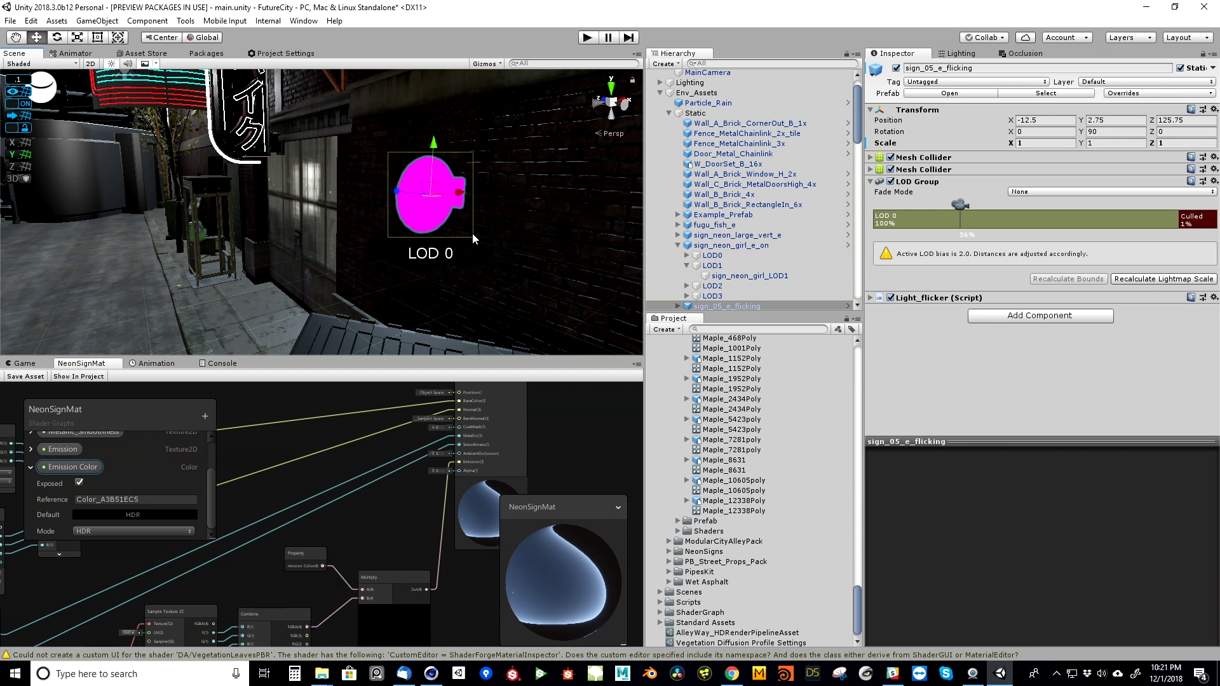
pyautogui.click(437, 219)
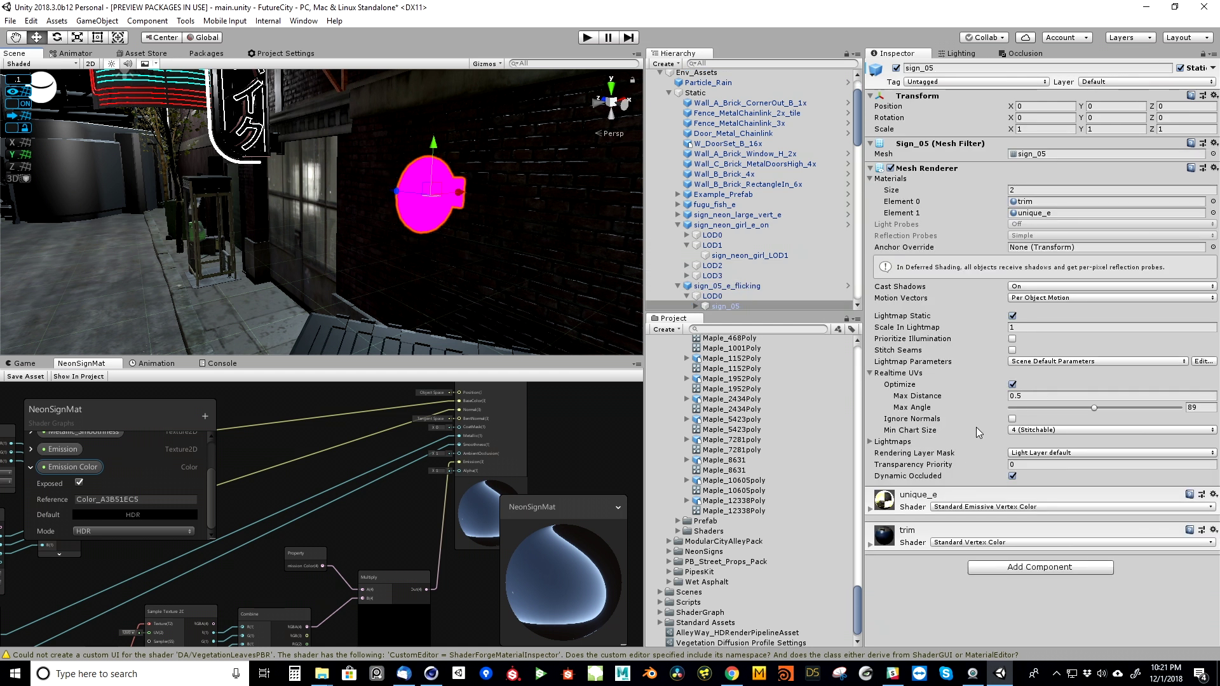
pyautogui.doubleClick(1031, 203)
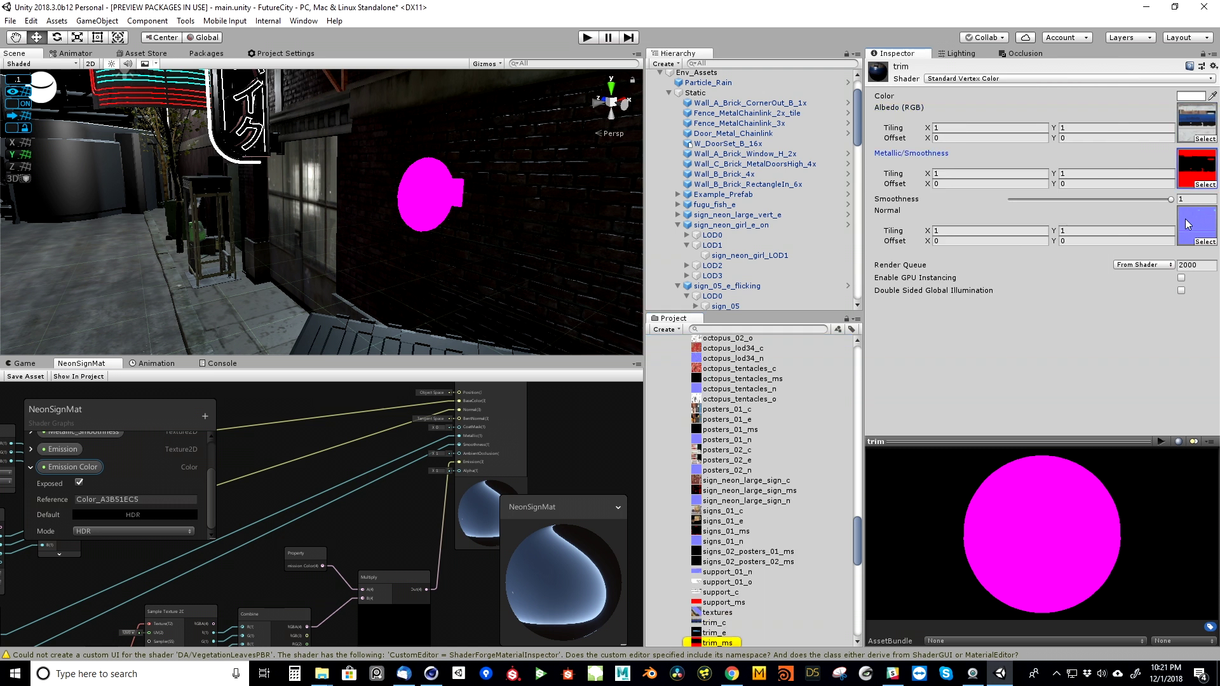
# - Switch the trim material to HDRenderPipeline/Lit and assign its base color texture and trim_e as the emissive map
pyautogui.click(967, 79)
pyautogui.moveTo(1016, 247)
pyautogui.click(838, 312)
pyautogui.moveTo(948, 402); pyautogui.dragTo(891, 234)
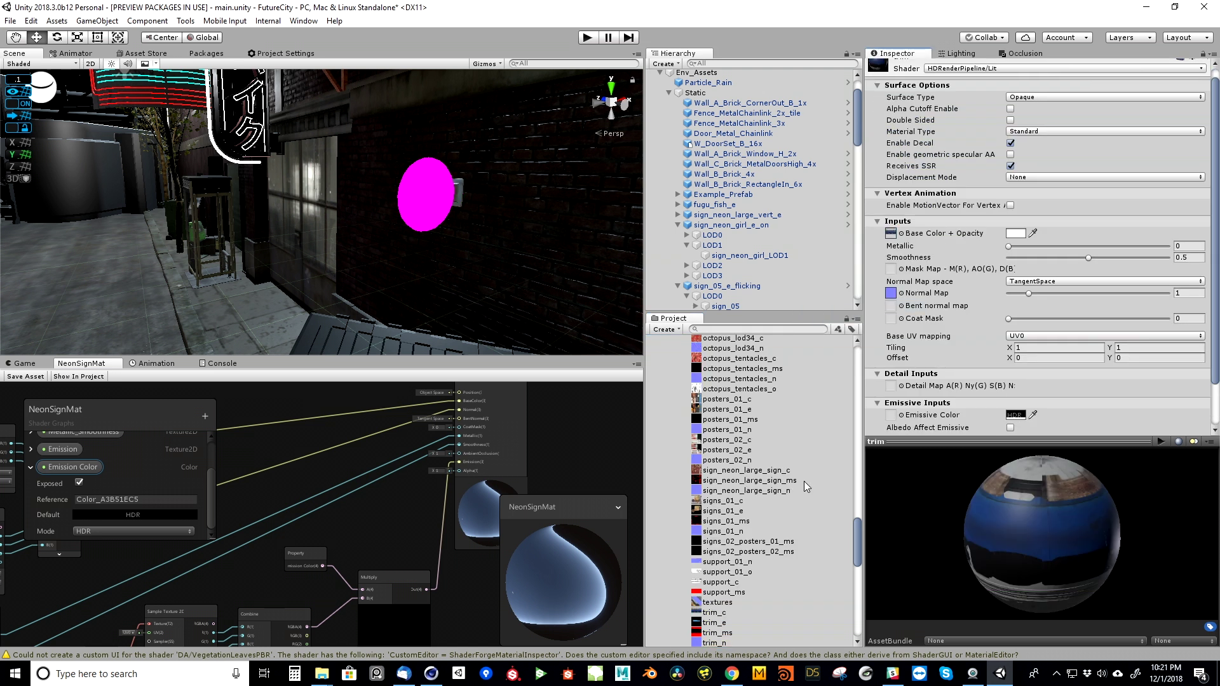
pyautogui.moveTo(715, 623); pyautogui.dragTo(891, 414)
# - Select the round wall sign's magenta face and locate the textures of its unique_e material in the project
pyautogui.click(404, 201)
pyautogui.click(404, 201)
pyautogui.click(1042, 213)
pyautogui.click(718, 340)
pyautogui.click(1192, 119)
pyautogui.scroll(-2, 750, 546)
# - Try the HDRenderPipeline/Lit shader on the unique_e material with its emissive and normal textures assigned
pyautogui.click(977, 80)
pyautogui.moveTo(981, 246)
pyautogui.click(838, 312)
pyautogui.moveTo(718, 567); pyautogui.dragTo(890, 415)
pyautogui.moveTo(721, 598); pyautogui.dragTo(890, 283)
pyautogui.scroll(1, 1082, 82)
# - Switch unique_e to the NeonSignMat shader graph with its unique textures, a yellow Emission Color and Baked global illumination
pyautogui.click(1082, 81)
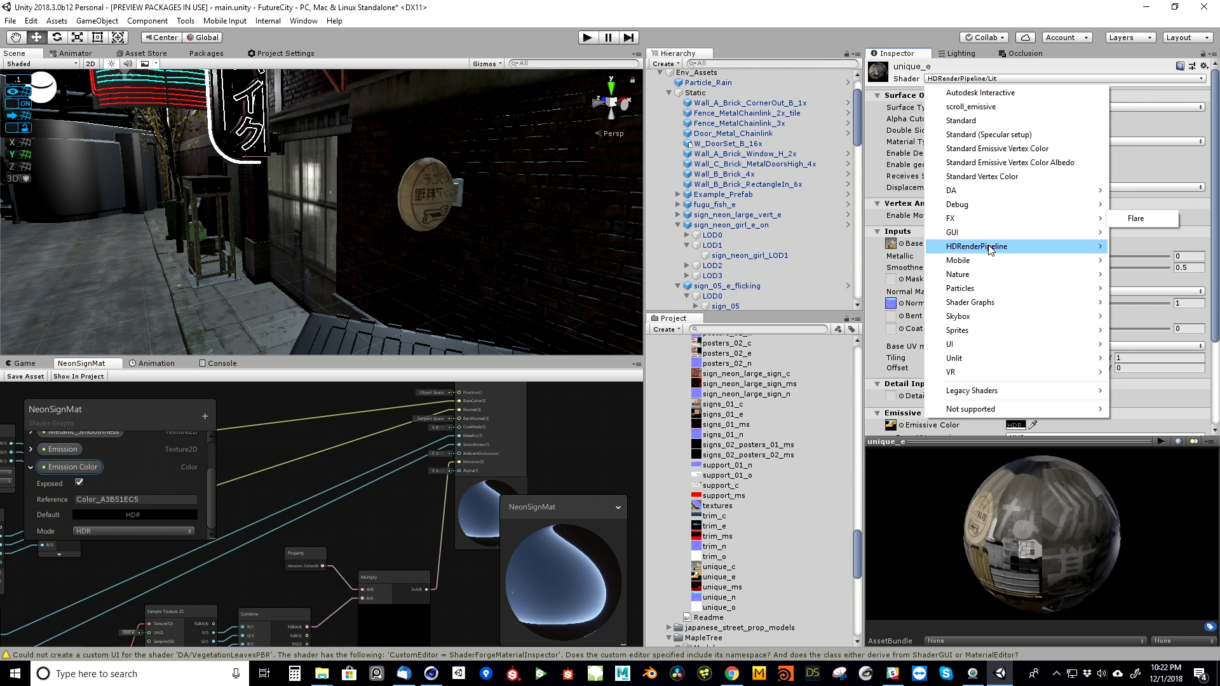
pyautogui.click(1134, 303)
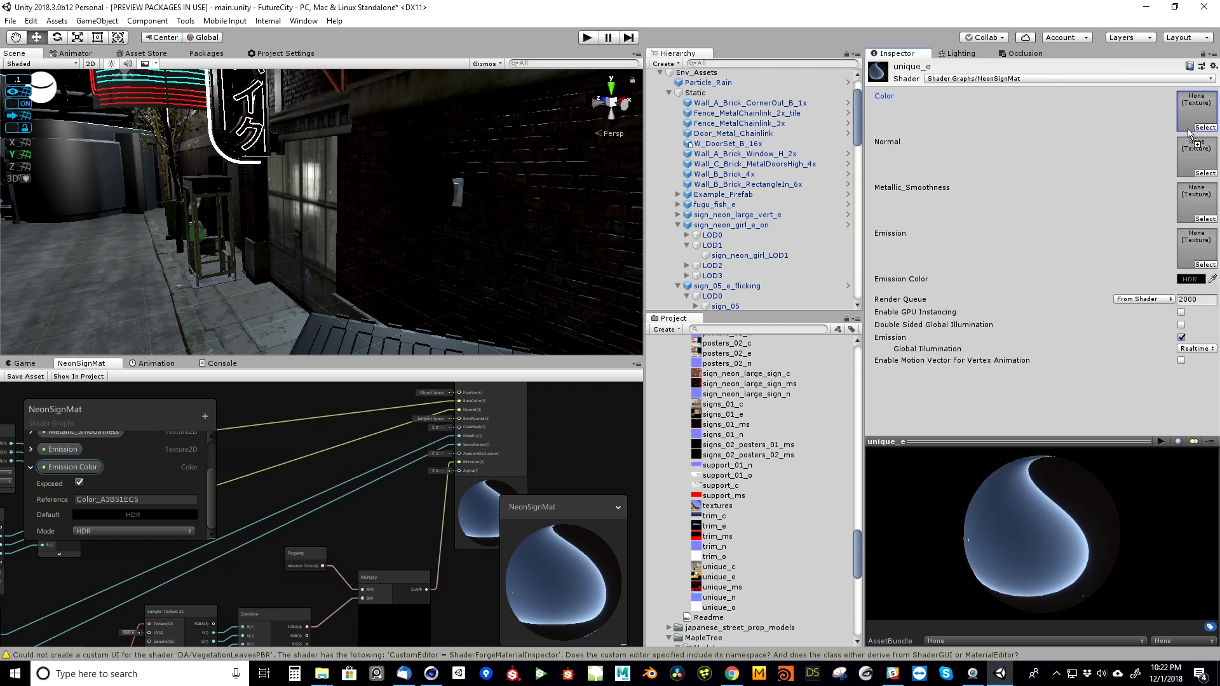
pyautogui.click(1190, 279)
pyautogui.click(951, 206)
pyautogui.click(931, 215)
pyautogui.click(953, 442)
pyautogui.moveTo(960, 226); pyautogui.dragTo(962, 230)
pyautogui.click(970, 134)
pyautogui.click(1196, 348)
pyautogui.click(1196, 372)
# - Collapse the open project folders and select the magenta standing sign's sign_plastic_05_LOD0 mesh by the alley wall
pyautogui.moveTo(444, 244)
pyautogui.mouseDown(button='right')
pyautogui.moveTo(495, 255)
pyautogui.moveTo(395, 244)
pyautogui.moveTo(428, 256)
pyautogui.mouseUp(button='right')
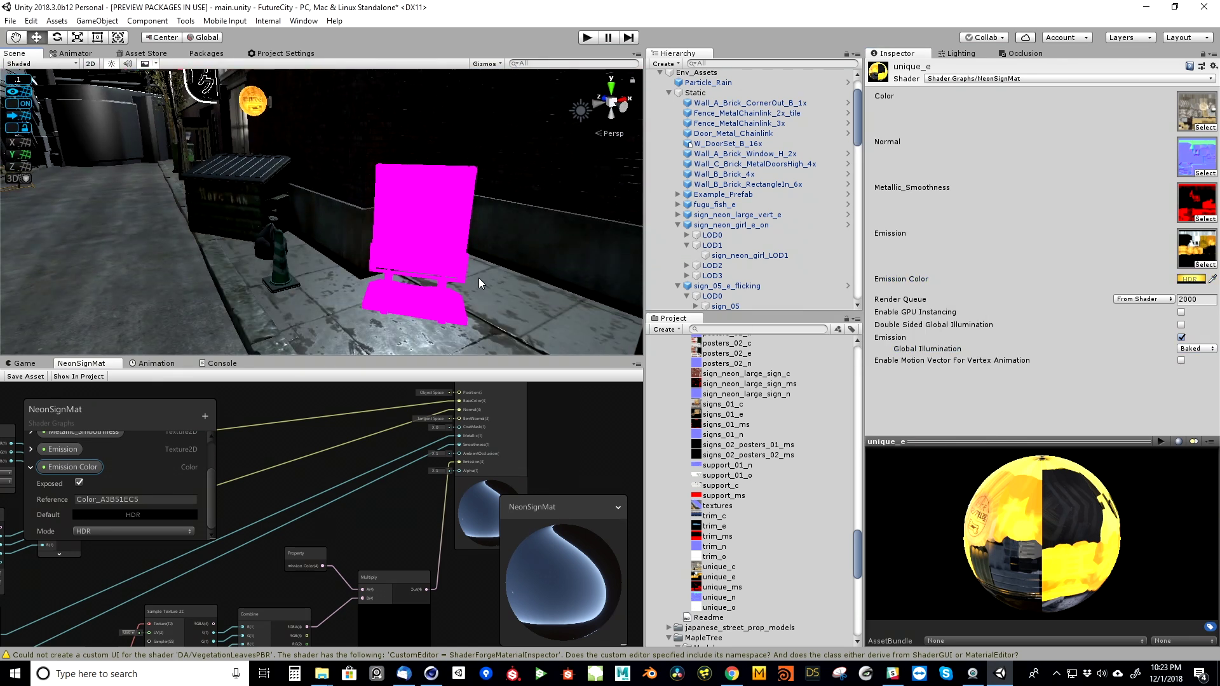
pyautogui.moveTo(855, 545); pyautogui.dragTo(856, 368)
pyautogui.click(669, 501)
pyautogui.click(668, 379)
pyautogui.click(659, 380)
pyautogui.click(391, 200)
pyautogui.click(391, 200)
pyautogui.click(1048, 201)
# - Try the HDRenderPipeline/Lit shader on the standing sign's signs_01_e material
pyautogui.scroll(-1, 776, 570)
pyautogui.scroll(-5, 776, 573)
pyautogui.click(1073, 494)
pyautogui.click(762, 438)
pyautogui.scroll(-5, 928, 635)
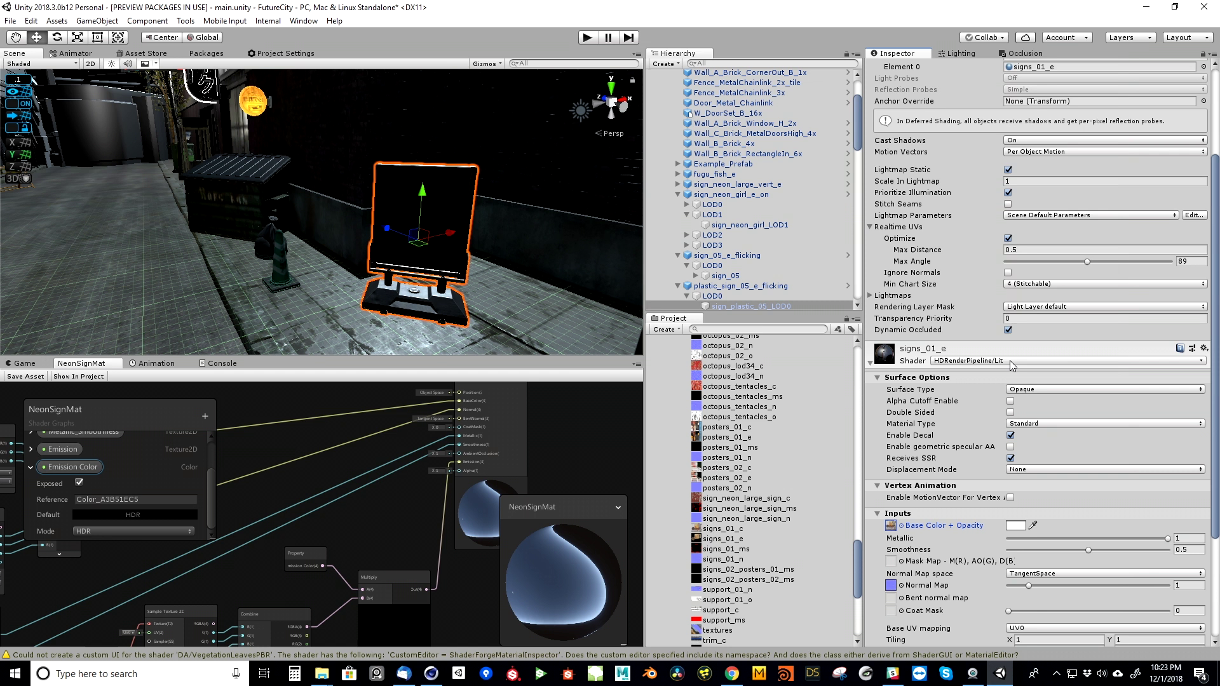
# - Switch the signs_01_e material to the NeonSignMat shader graph and assign the signs_01_c, signs_01_e and signs_01_ms textures
pyautogui.click(1019, 360)
pyautogui.moveTo(1019, 250)
pyautogui.click(1156, 250)
pyautogui.click(971, 361)
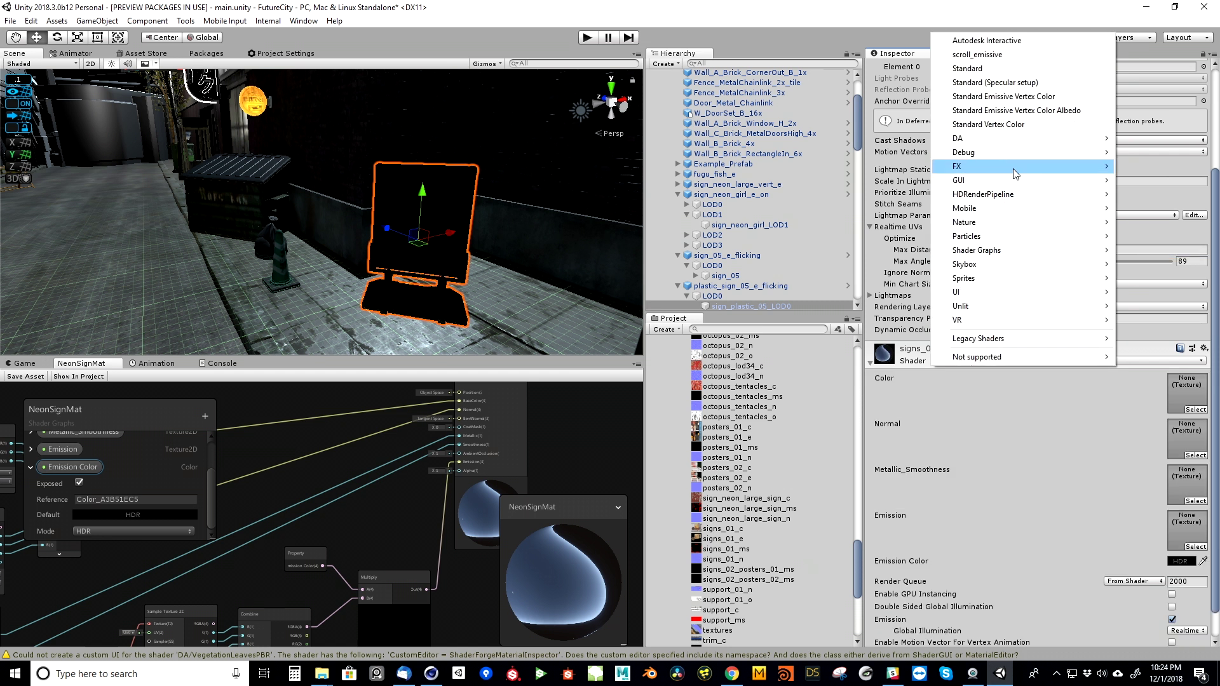
pyautogui.click(1023, 101)
pyautogui.click(970, 361)
pyautogui.click(1157, 250)
pyautogui.moveTo(737, 528); pyautogui.dragTo(1186, 393)
pyautogui.moveTo(730, 538); pyautogui.dragTo(1182, 528)
pyautogui.moveTo(734, 549); pyautogui.dragTo(1178, 445)
# - Give the signs_01_e material a warm orange-yellow Emission Color with full alpha and slightly raised intensity
pyautogui.click(1180, 561)
pyautogui.click(958, 217)
pyautogui.moveTo(924, 222)
pyautogui.mouseDown()
pyautogui.moveTo(939, 221)
pyautogui.moveTo(939, 237)
pyautogui.mouseUp()
pyautogui.moveTo(959, 218); pyautogui.dragTo(938, 273)
pyautogui.click(970, 134)
pyautogui.click(1181, 561)
pyautogui.moveTo(847, 385); pyautogui.dragTo(955, 376)
pyautogui.moveTo(905, 415); pyautogui.dragTo(910, 416)
pyautogui.click(970, 134)
# - Collapse the Models folder in the project and the Env_Assets group in the hierarchy
pyautogui.moveTo(857, 563); pyautogui.dragTo(858, 356)
pyautogui.click(705, 403)
pyautogui.click(661, 401)
pyautogui.scroll(2, 705, 143)
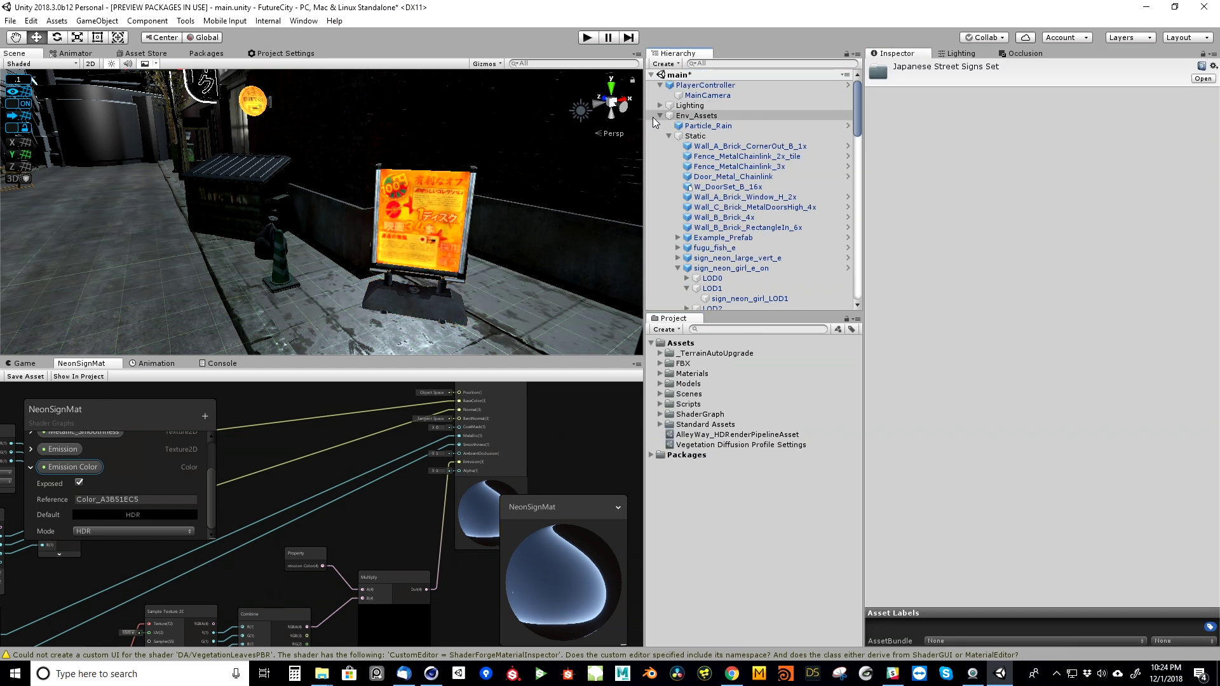
pyautogui.click(659, 116)
pyautogui.click(760, 229)
# - Bake both Reflection Probe and Reflection Probe (1) for the alley
pyautogui.moveTo(434, 273); pyautogui.dragTo(1141, 348, button='right')
pyautogui.press('s')
pyautogui.press('w')
pyautogui.press('s')
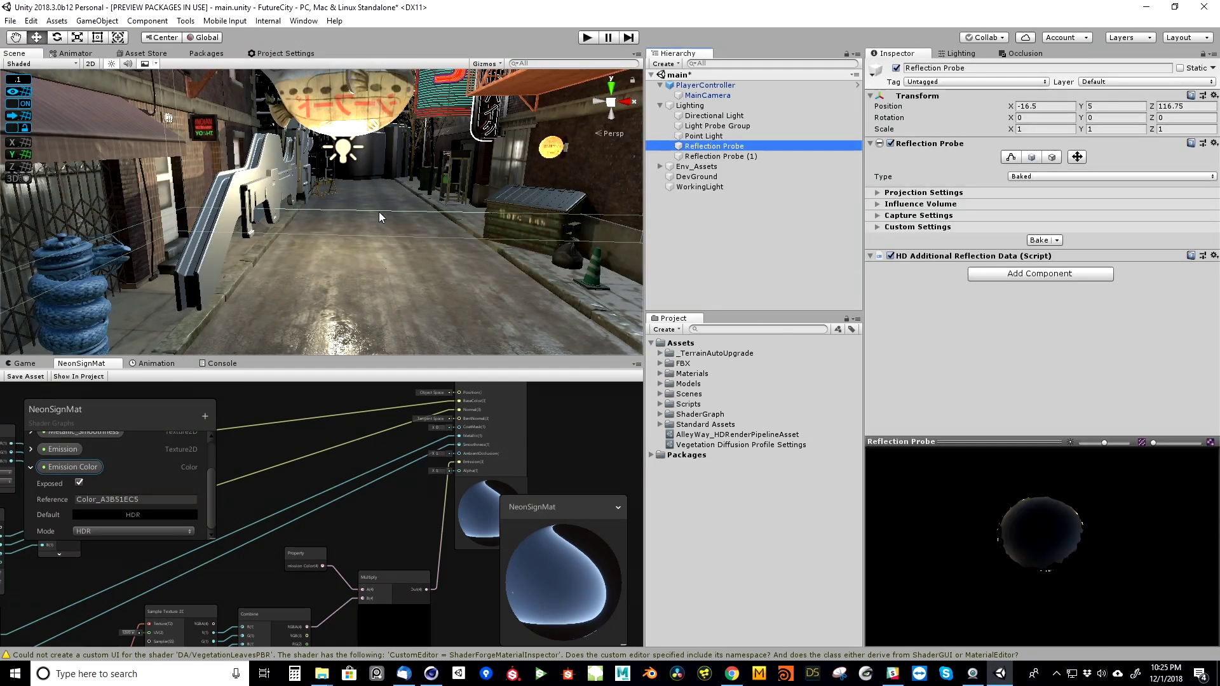
pyautogui.click(1036, 241)
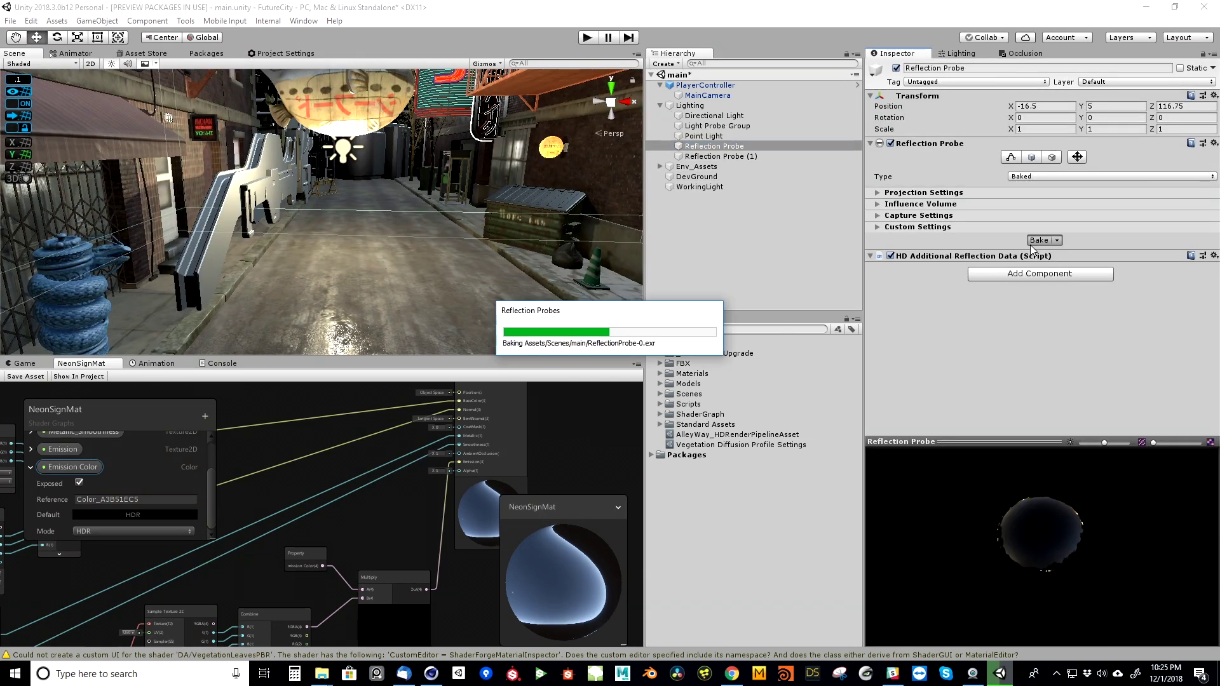
pyautogui.click(706, 156)
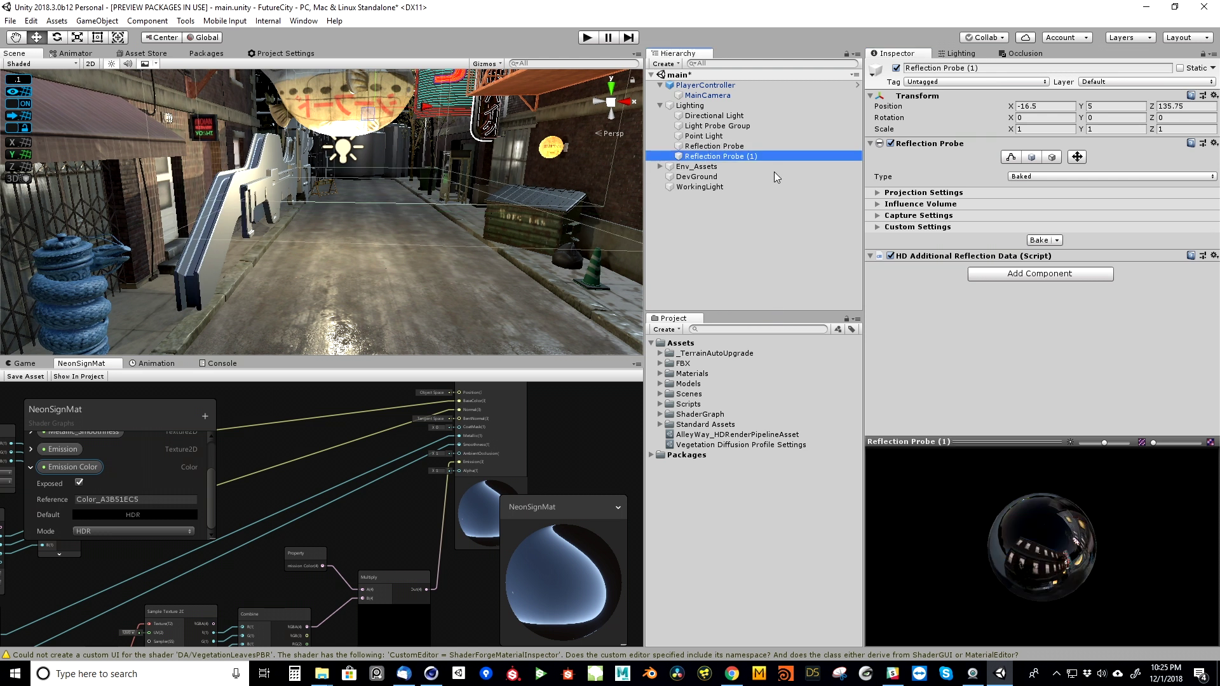
pyautogui.click(1039, 240)
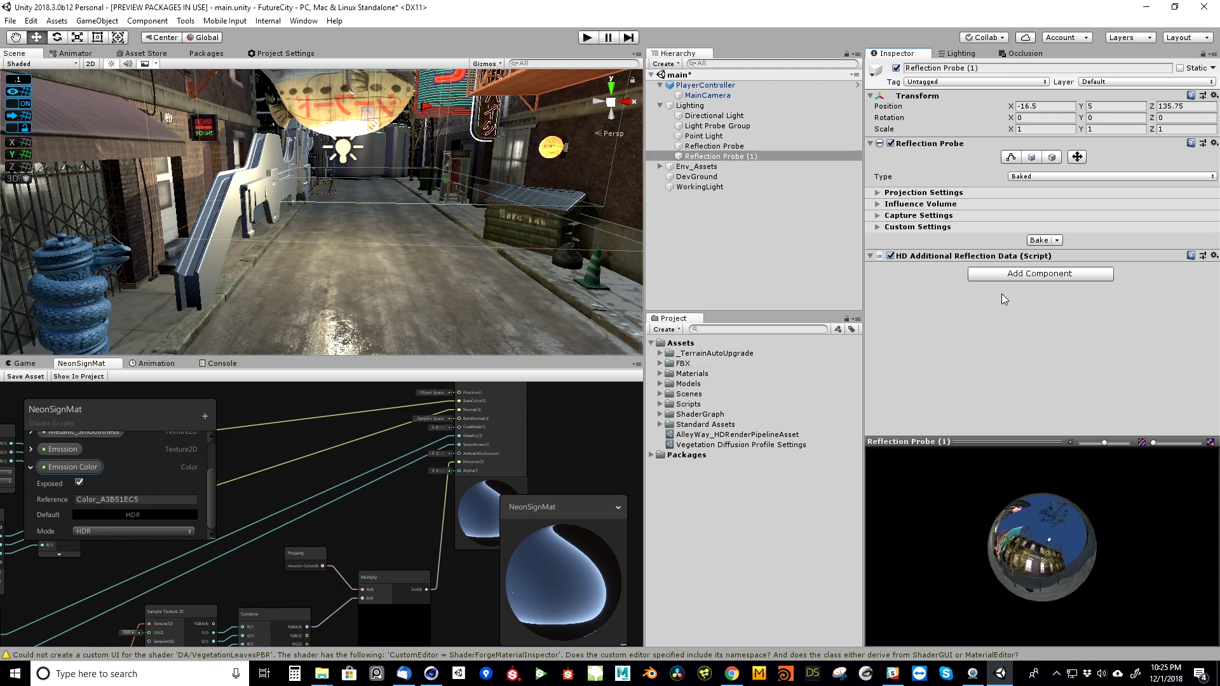
# - Review the objects in the Lighting group and toggle the Directional Light off and on to compare its effect
pyautogui.click(701, 145)
pyautogui.click(700, 136)
pyautogui.click(711, 126)
pyautogui.click(710, 116)
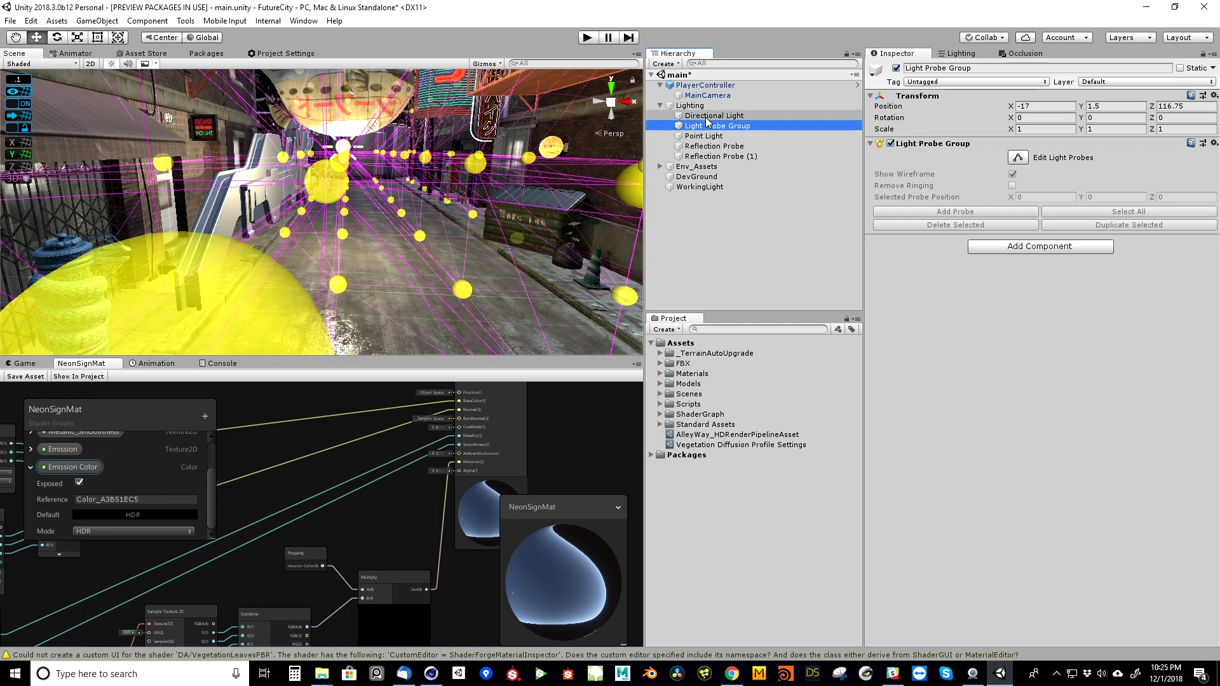
pyautogui.scroll(-4, 432, 235)
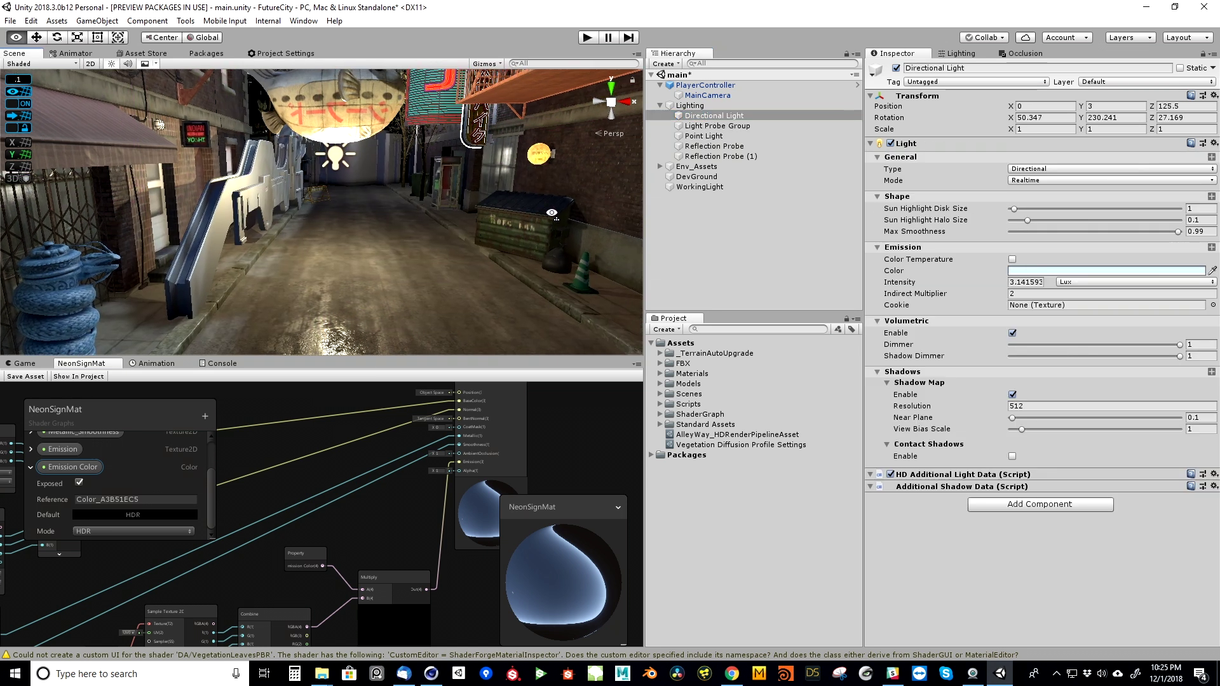
pyautogui.moveTo(428, 236); pyautogui.dragTo(464, 242, button='right')
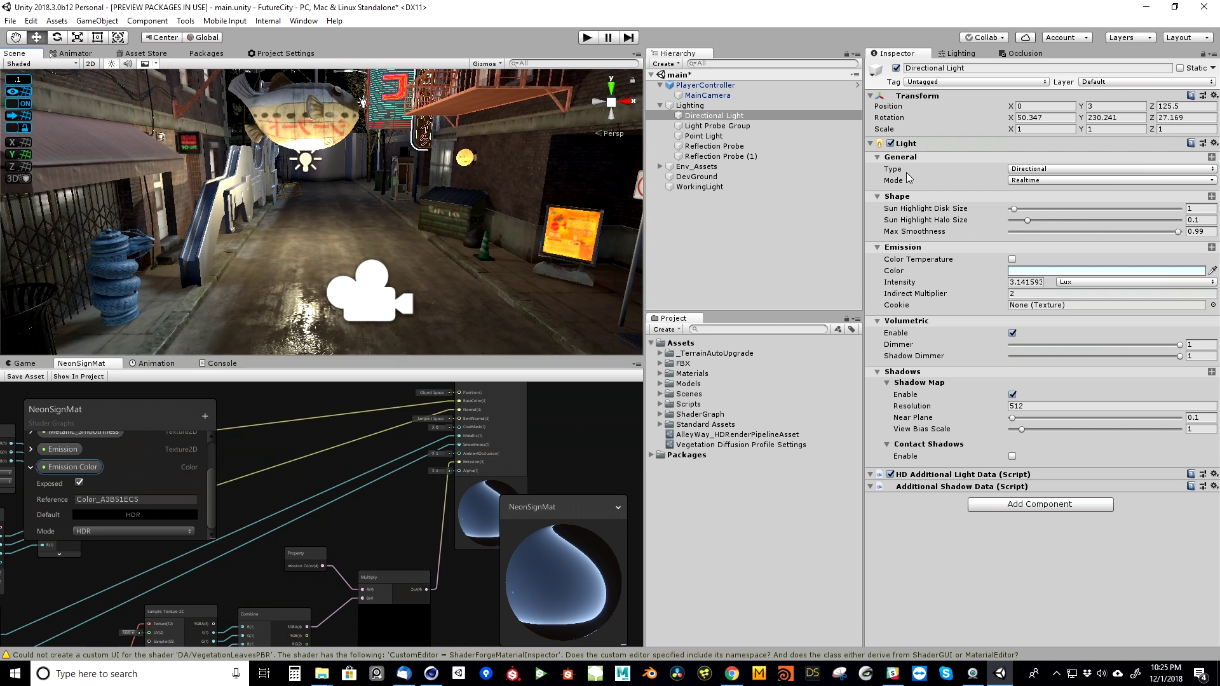
pyautogui.click(891, 144)
pyautogui.click(892, 144)
# - Enable the Directional Light's Color Temperature at 9082, with Intensity 4.3 Lux and Indirect Multiplier 1.27
pyautogui.click(1013, 259)
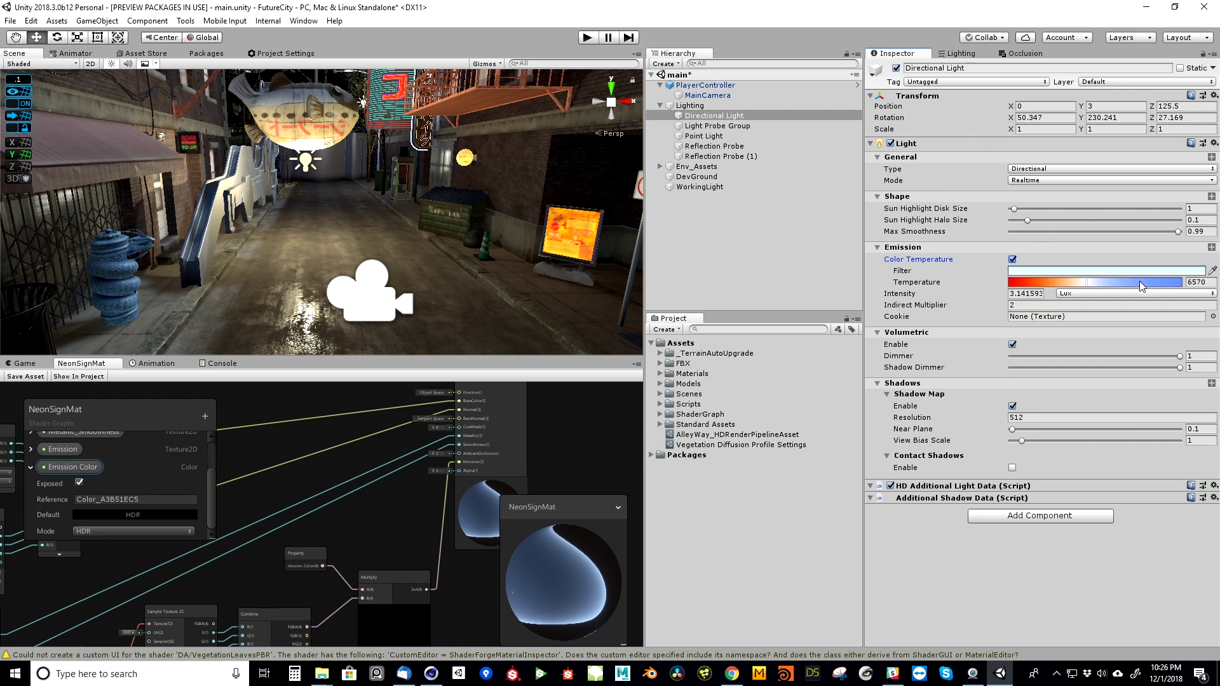
pyautogui.moveTo(1094, 284)
pyautogui.mouseDown()
pyautogui.moveTo(1135, 284)
pyautogui.moveTo(1108, 284)
pyautogui.mouseUp()
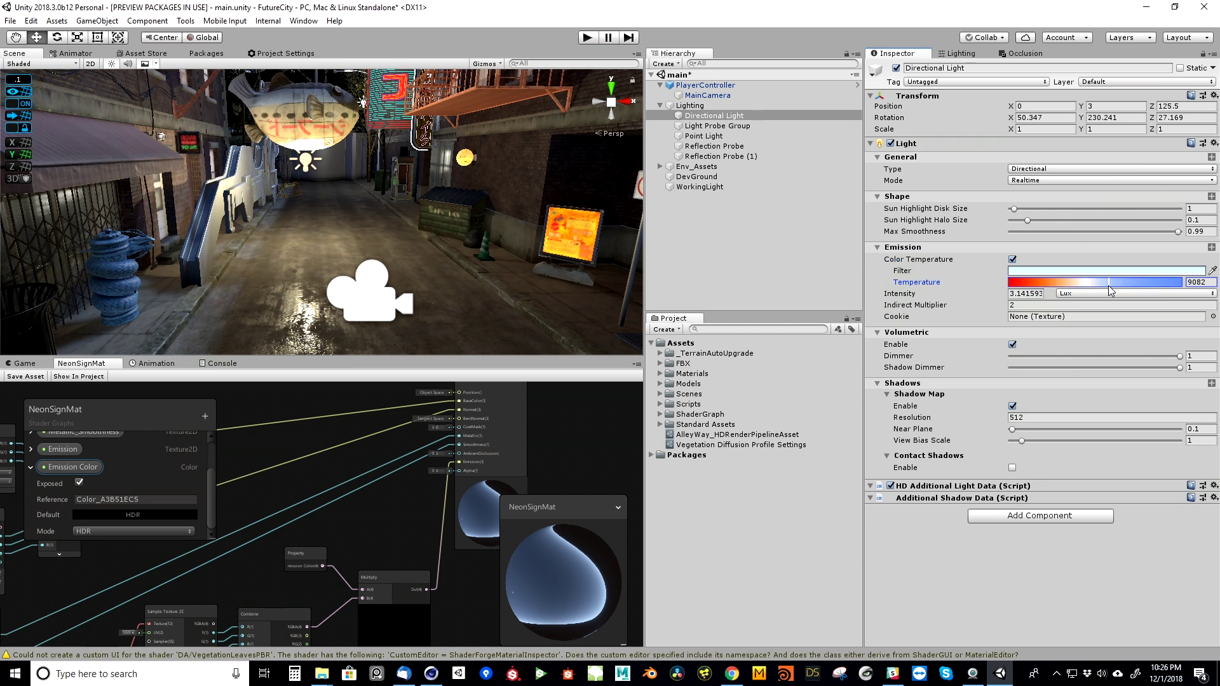
pyautogui.moveTo(904, 299); pyautogui.dragTo(941, 313)
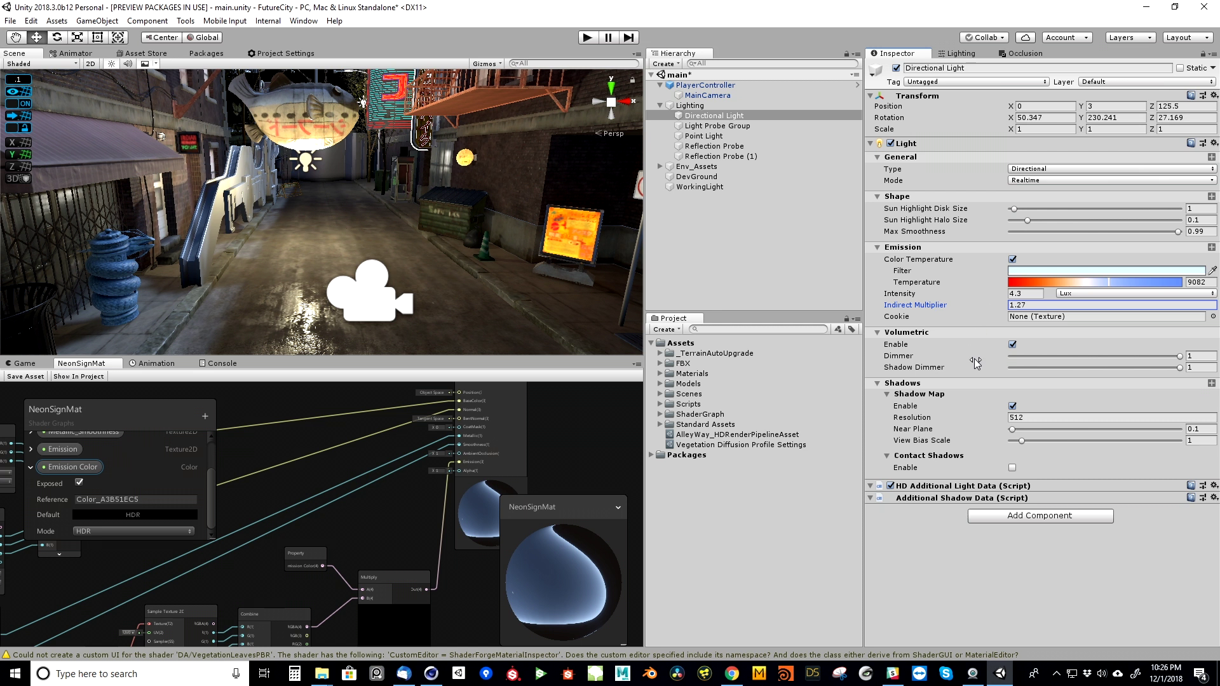
# - Raise the Directional Light's shadow map resolution to 1024 and finally 4096, checking the shadows around the alley
pyautogui.click(1026, 418)
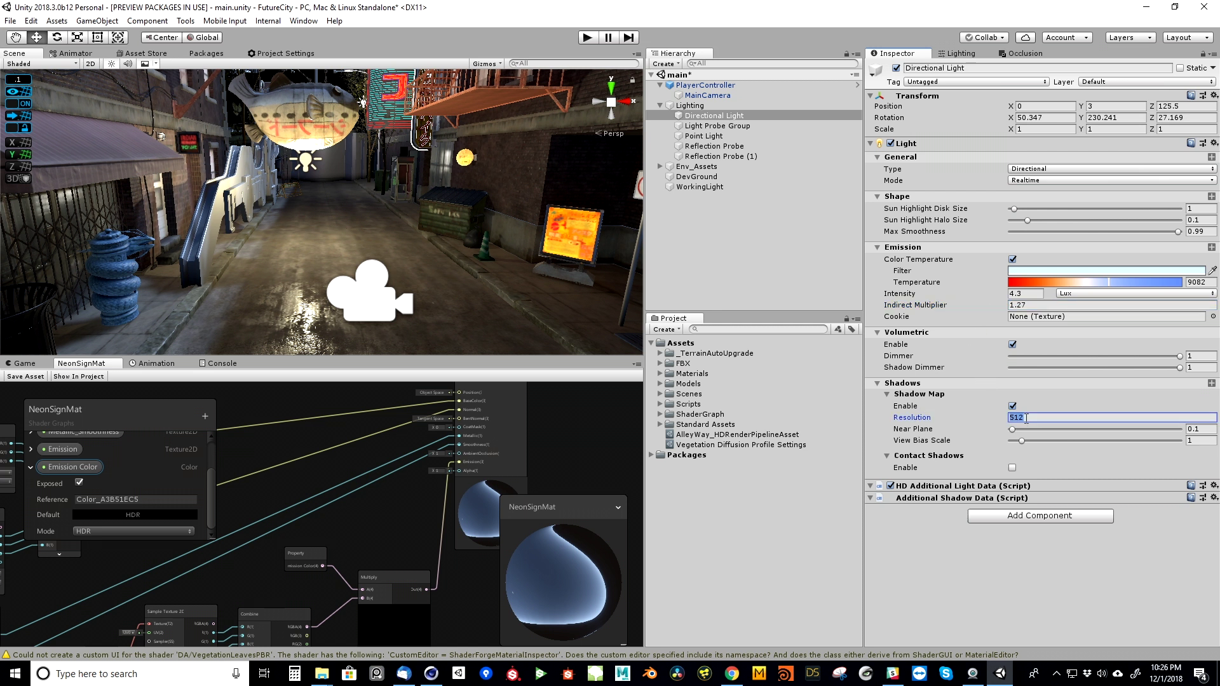
pyautogui.write('1024')
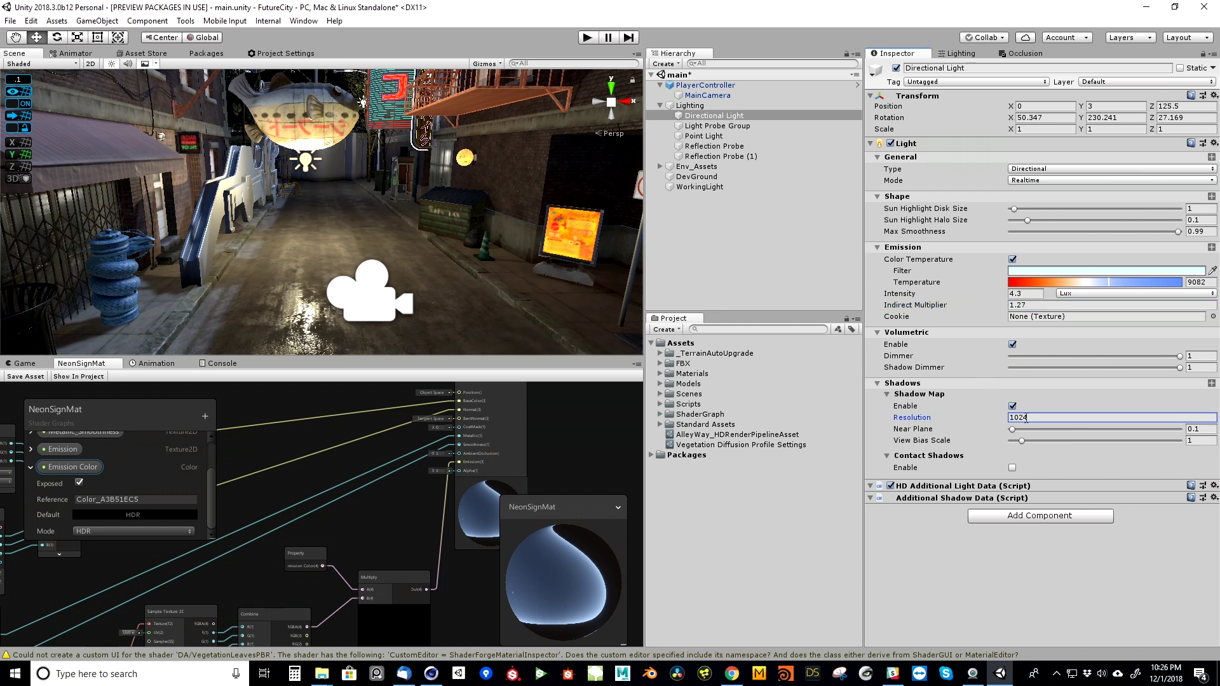
pyautogui.moveTo(292, 262); pyautogui.dragTo(358, 258, button='right')
pyautogui.press('w')
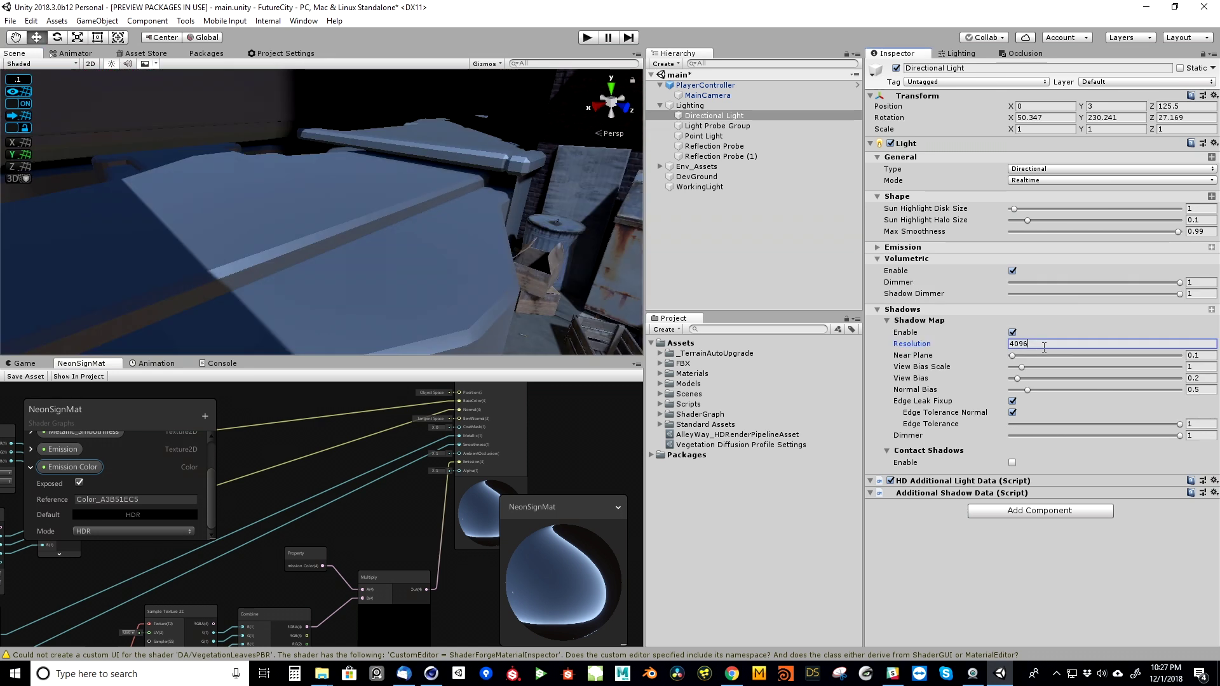
pyautogui.moveTo(443, 240); pyautogui.dragTo(235, 262, button='right')
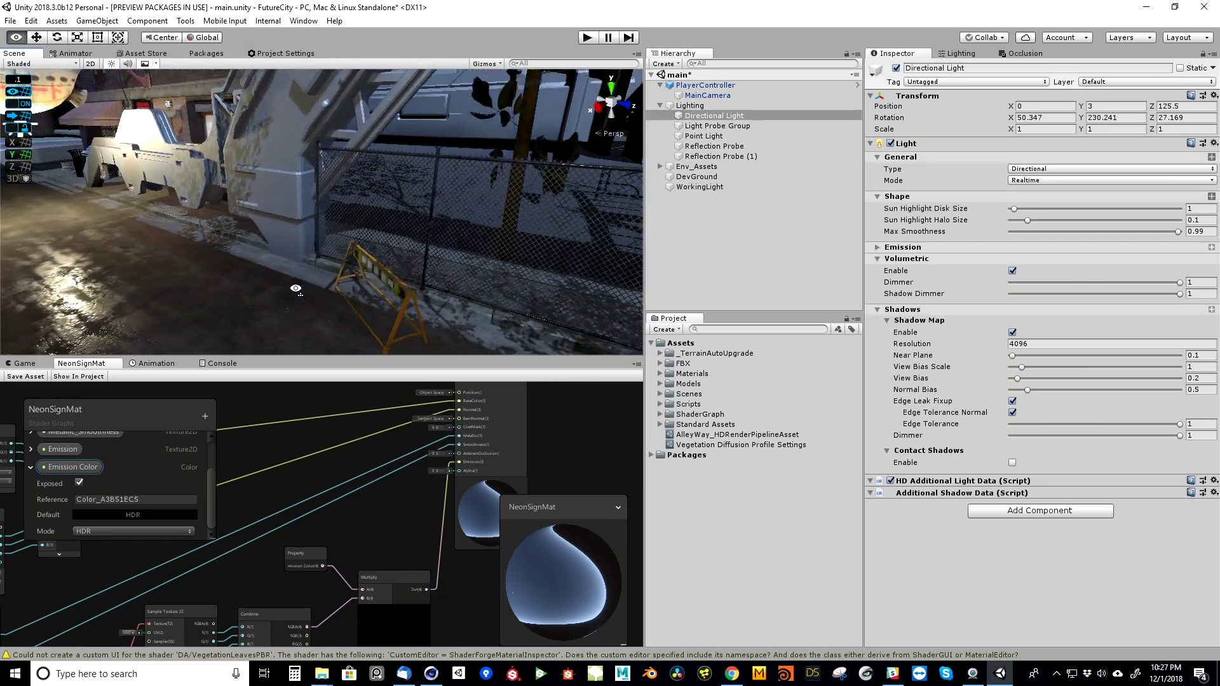
pyautogui.moveTo(369, 278); pyautogui.dragTo(407, 247, button='right')
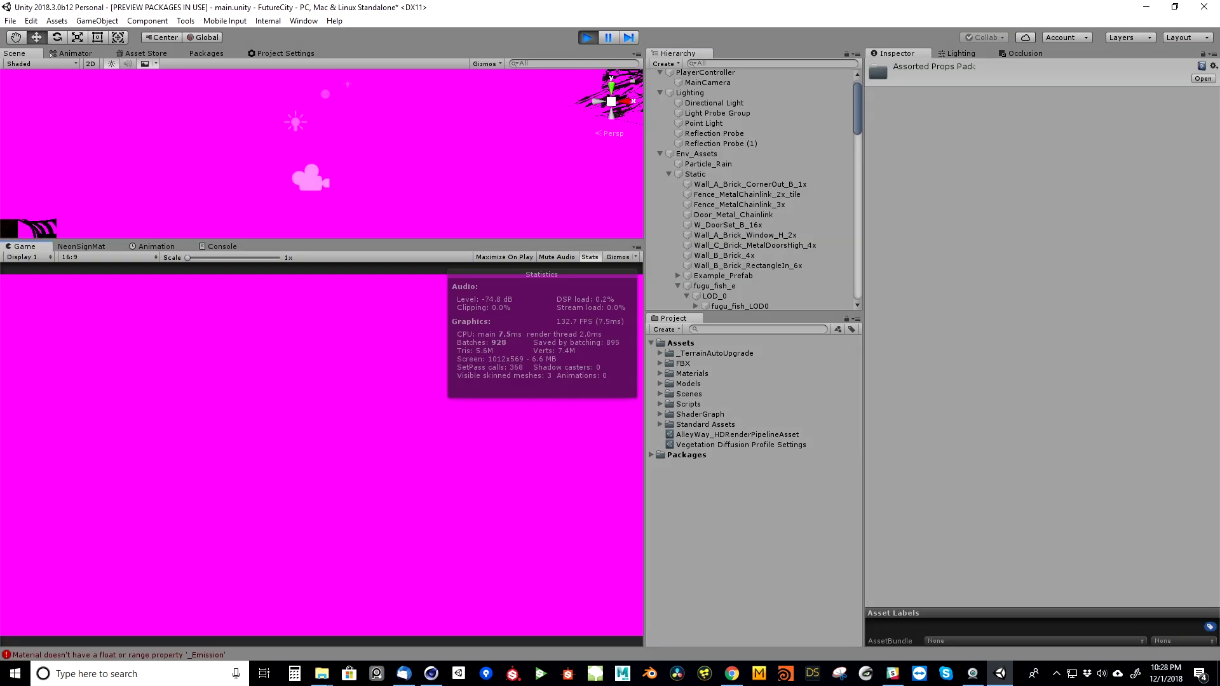
# - Find the source of the magenta block in the scene by selecting Particle_Rain, and collapse the Static group
pyautogui.moveTo(348, 216); pyautogui.dragTo(492, 208, button='right')
pyautogui.scroll(1, 741, 154)
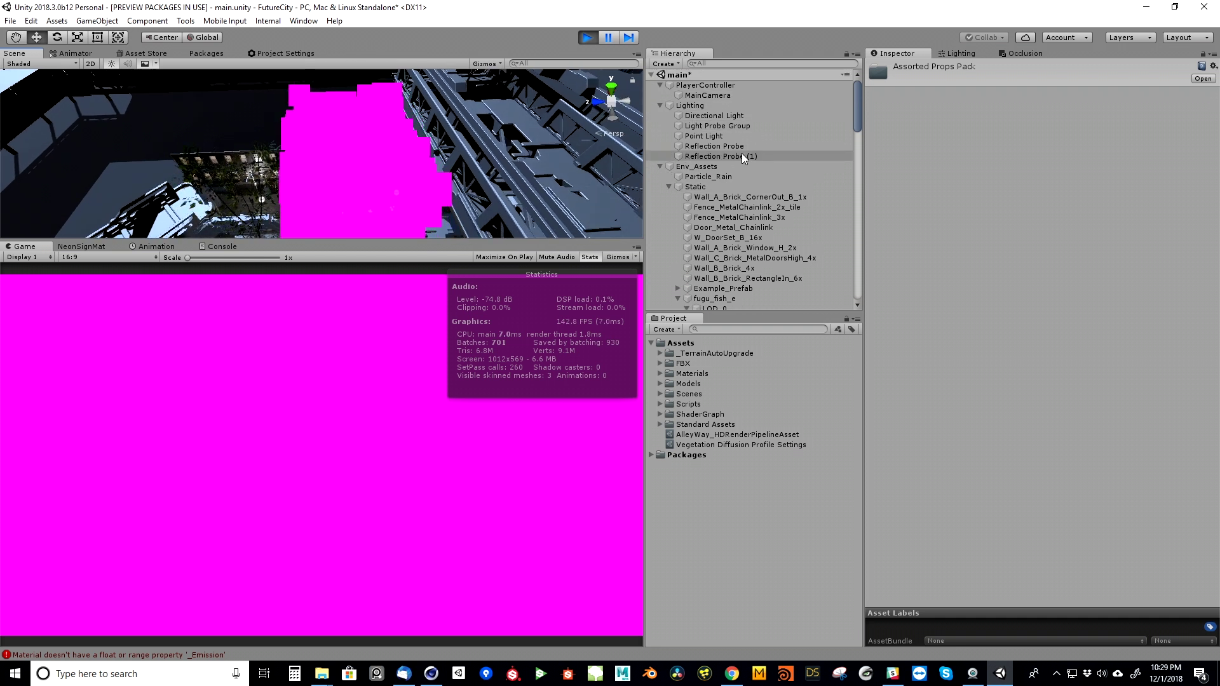
pyautogui.click(661, 166)
pyautogui.click(661, 166)
pyautogui.click(699, 177)
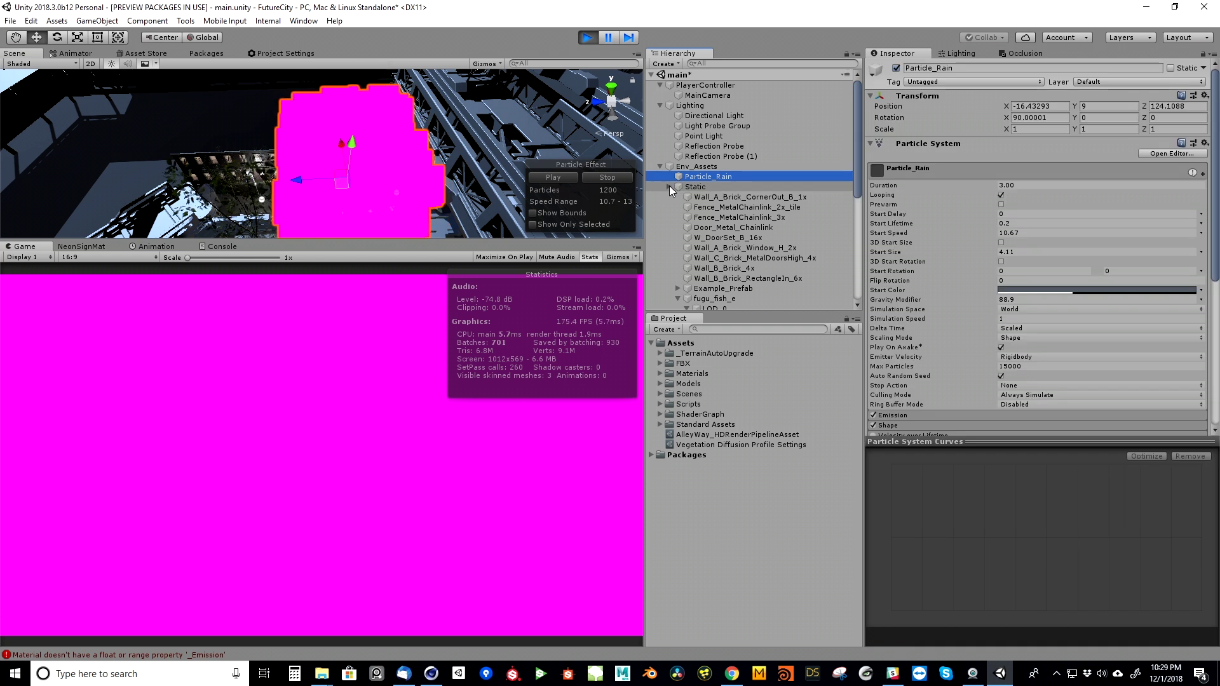
pyautogui.click(669, 186)
# - Switch the rain particle system's material to the HDRenderPipeline/Unlit shader
pyautogui.scroll(-5, 1036, 254)
pyautogui.click(990, 393)
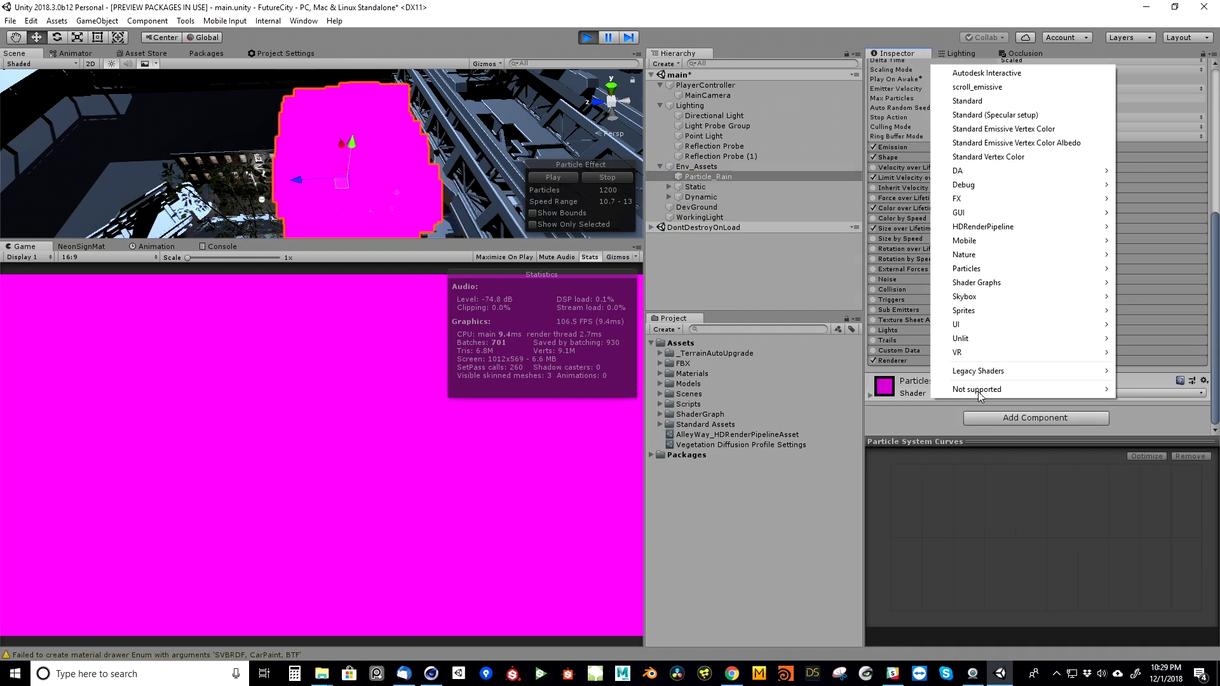
pyautogui.moveTo(991, 227)
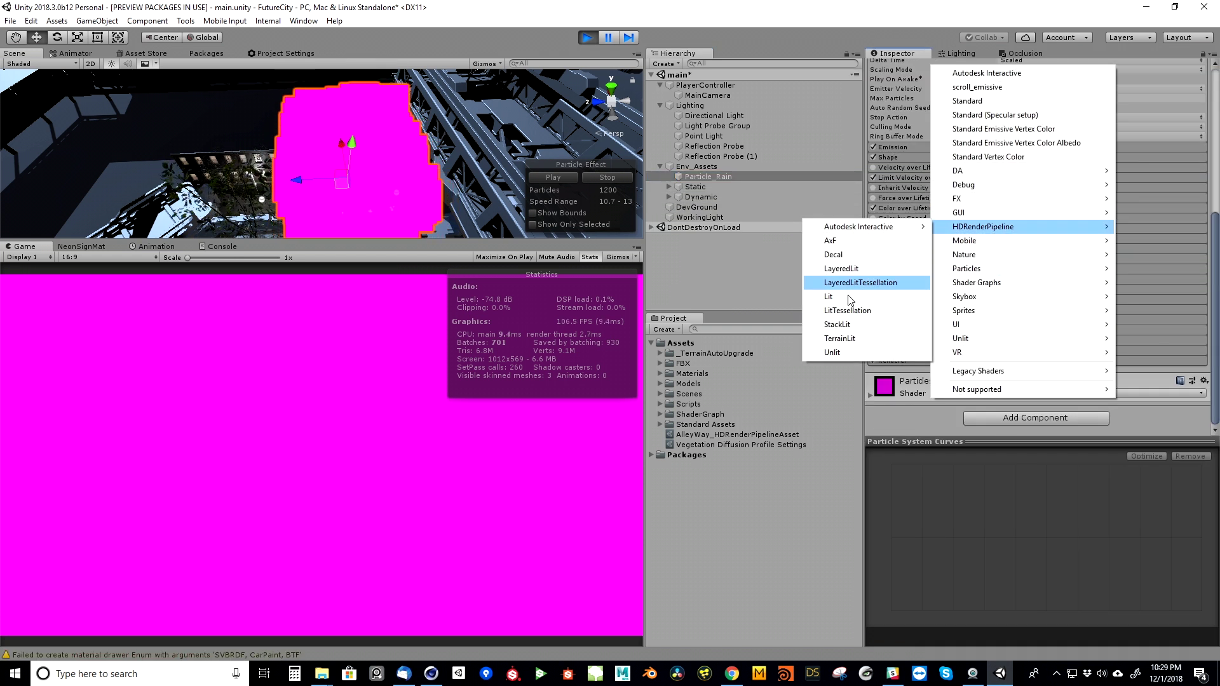
pyautogui.click(832, 352)
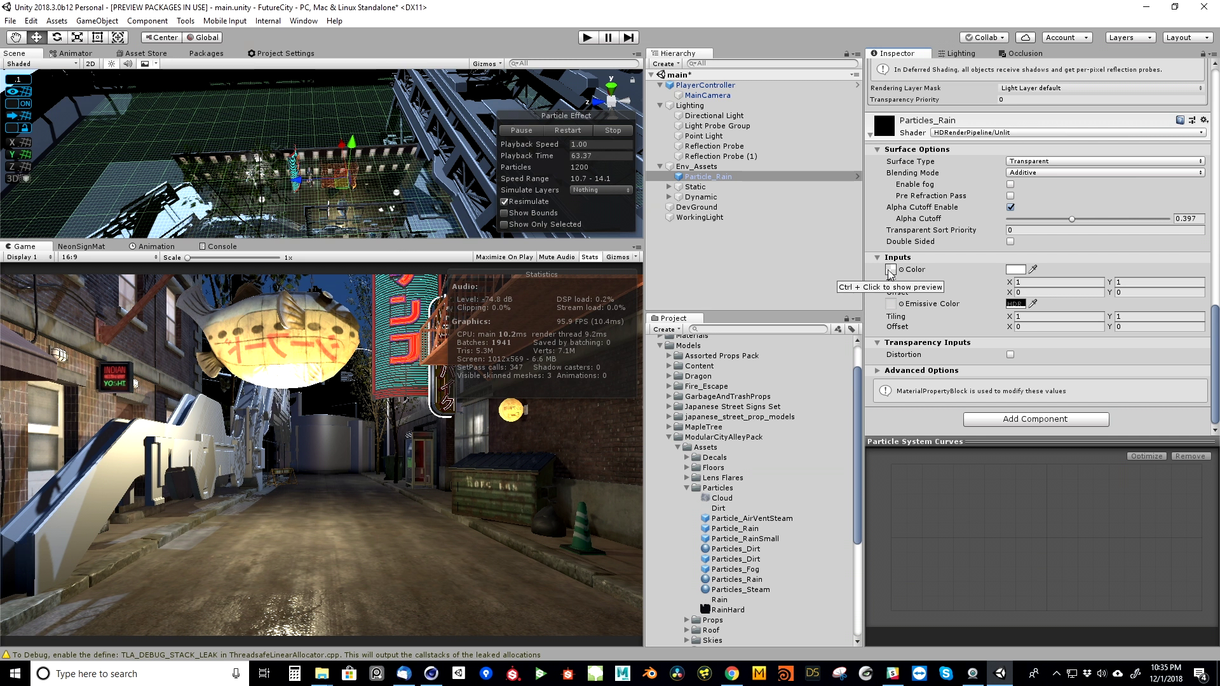
# - Set the Particles_Rain material's Color to a light cyan-blue and its Alpha Cutoff to 0.056
pyautogui.click(1010, 271)
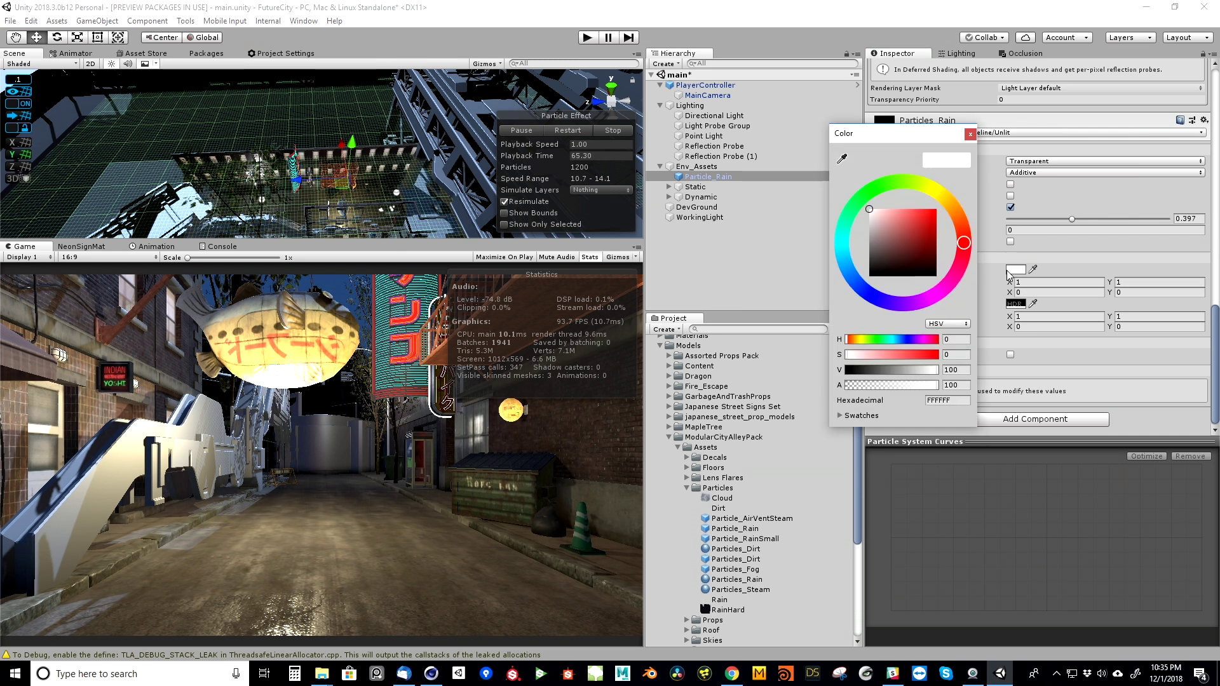
pyautogui.click(842, 255)
pyautogui.moveTo(896, 214)
pyautogui.mouseDown()
pyautogui.moveTo(931, 208)
pyautogui.moveTo(921, 210)
pyautogui.mouseUp()
pyautogui.click(970, 136)
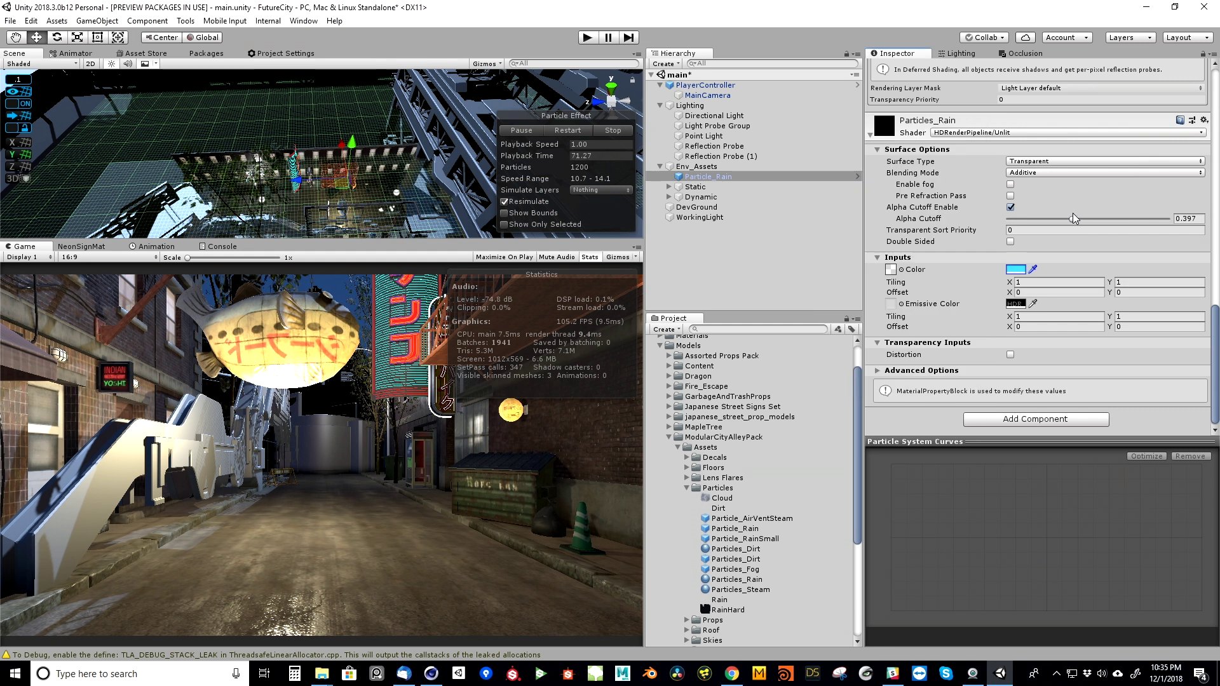
pyautogui.moveTo(1072, 219); pyautogui.dragTo(1017, 220)
# - Try several Emissive Color tints on Particles_Rain, ending on a near-black 080808
pyautogui.click(1015, 304)
pyautogui.click(874, 245)
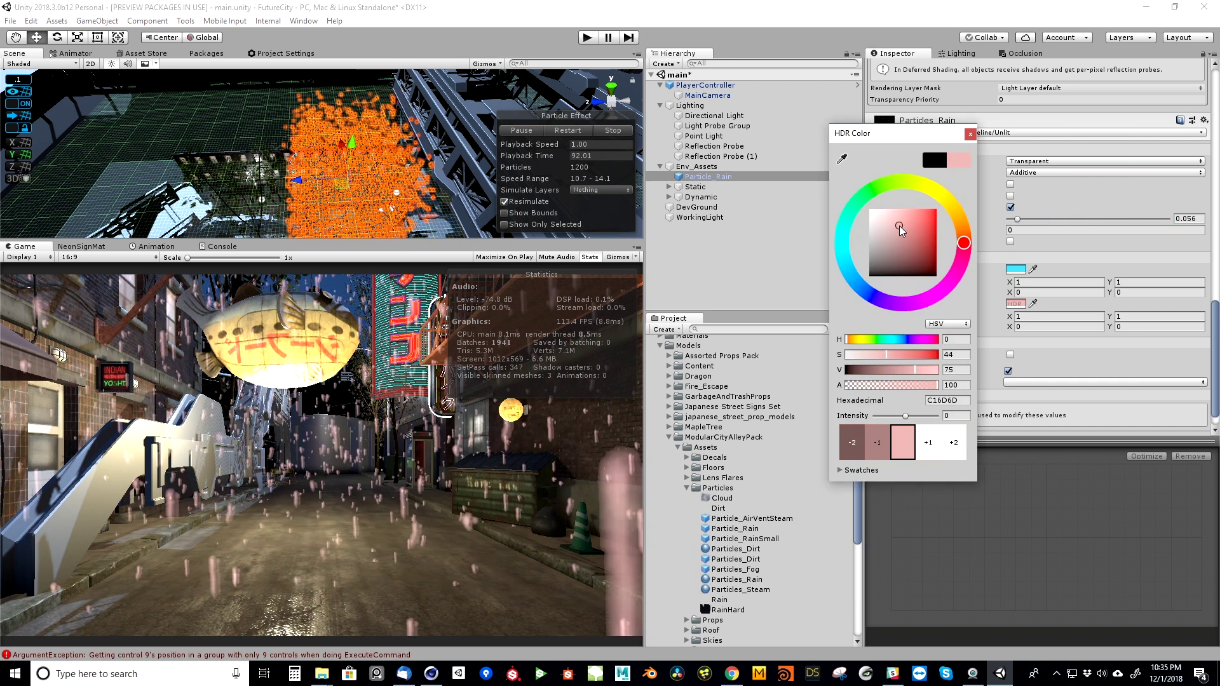
pyautogui.moveTo(874, 243); pyautogui.dragTo(873, 245)
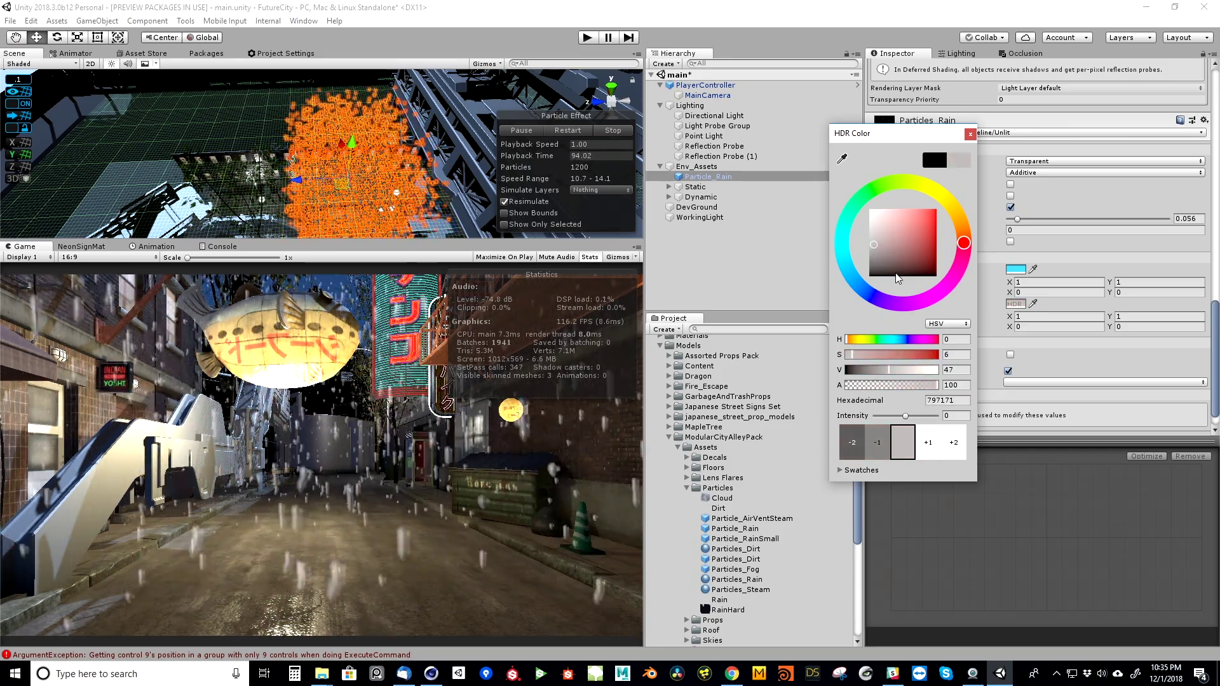
pyautogui.click(843, 252)
pyautogui.moveTo(871, 255); pyautogui.dragTo(856, 280)
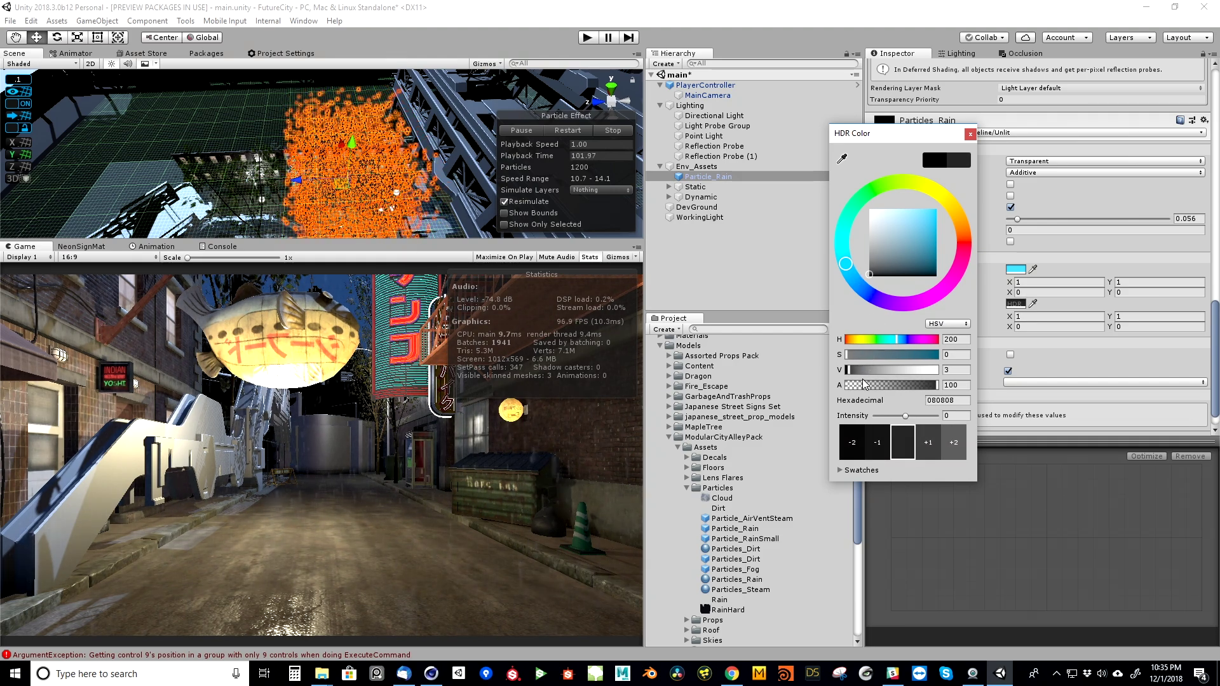
# - Play-test the rain in the alley and set the Particles_Rain material's Emissive Color to black (000000)
pyautogui.hotkey('ctrl', 'p')
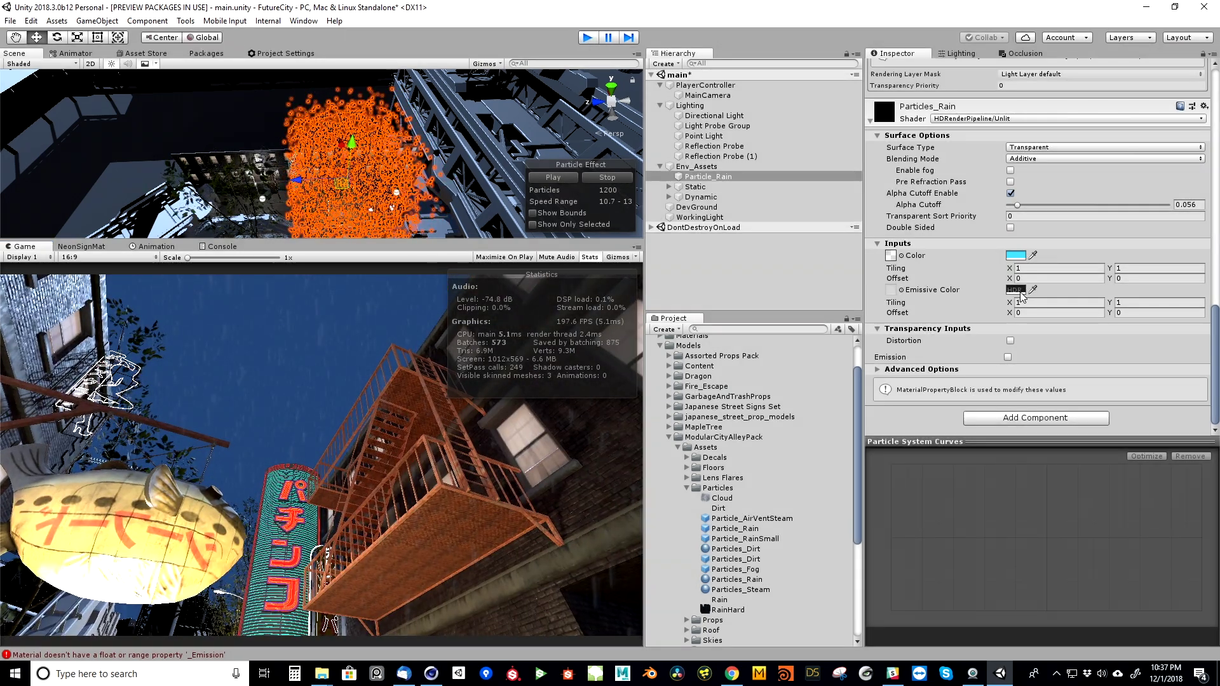
pyautogui.hotkey('ctrl', 'p')
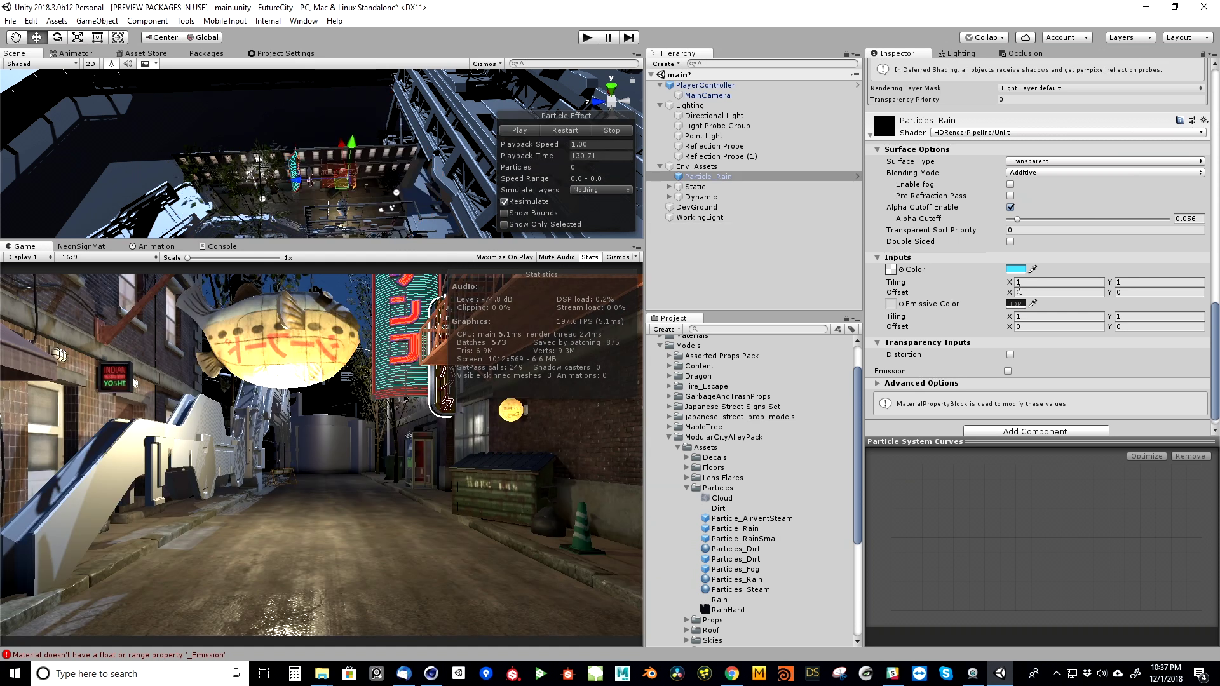
pyautogui.click(1019, 308)
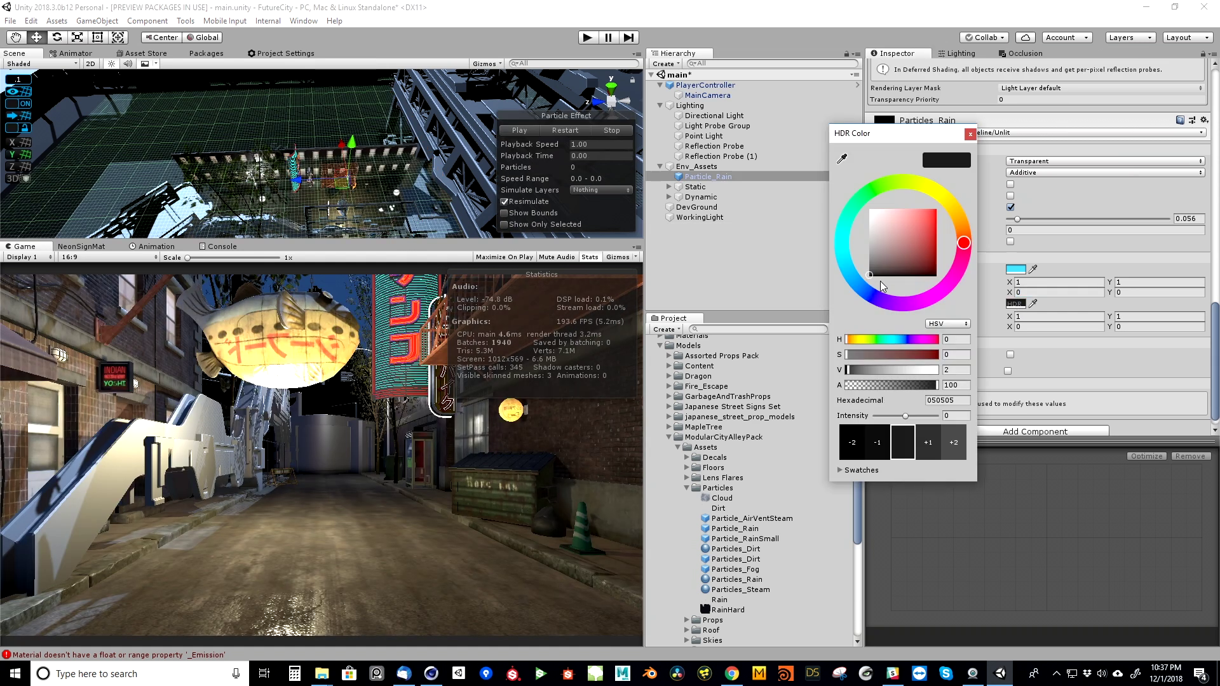
pyautogui.moveTo(853, 369); pyautogui.dragTo(793, 379)
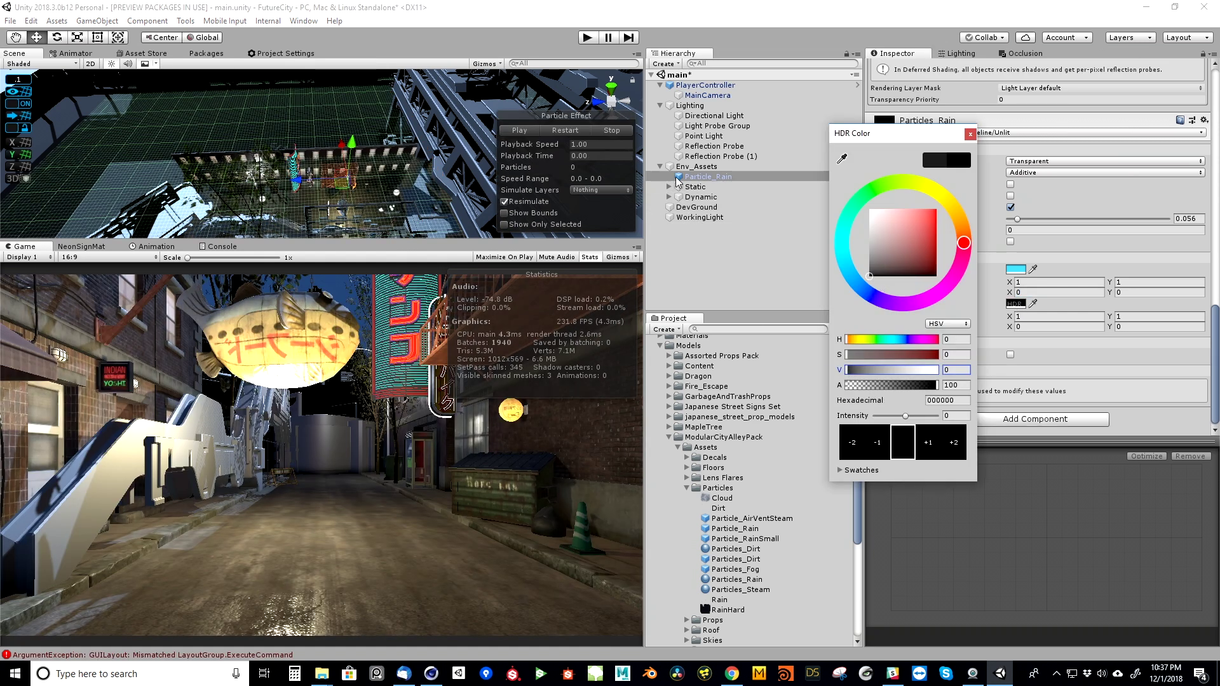
# - Run the scene with Particle_Rain disabled and walk the player along the alley
pyautogui.hotkey('ctrl', 'p')
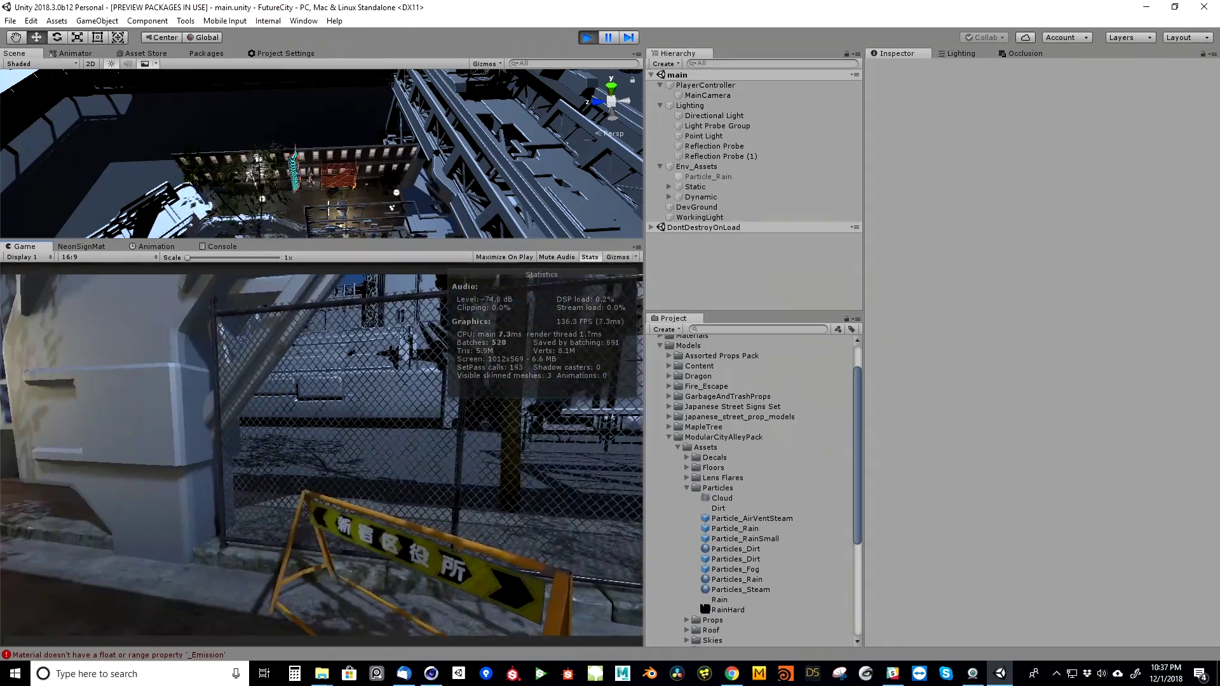
pyautogui.press('w')
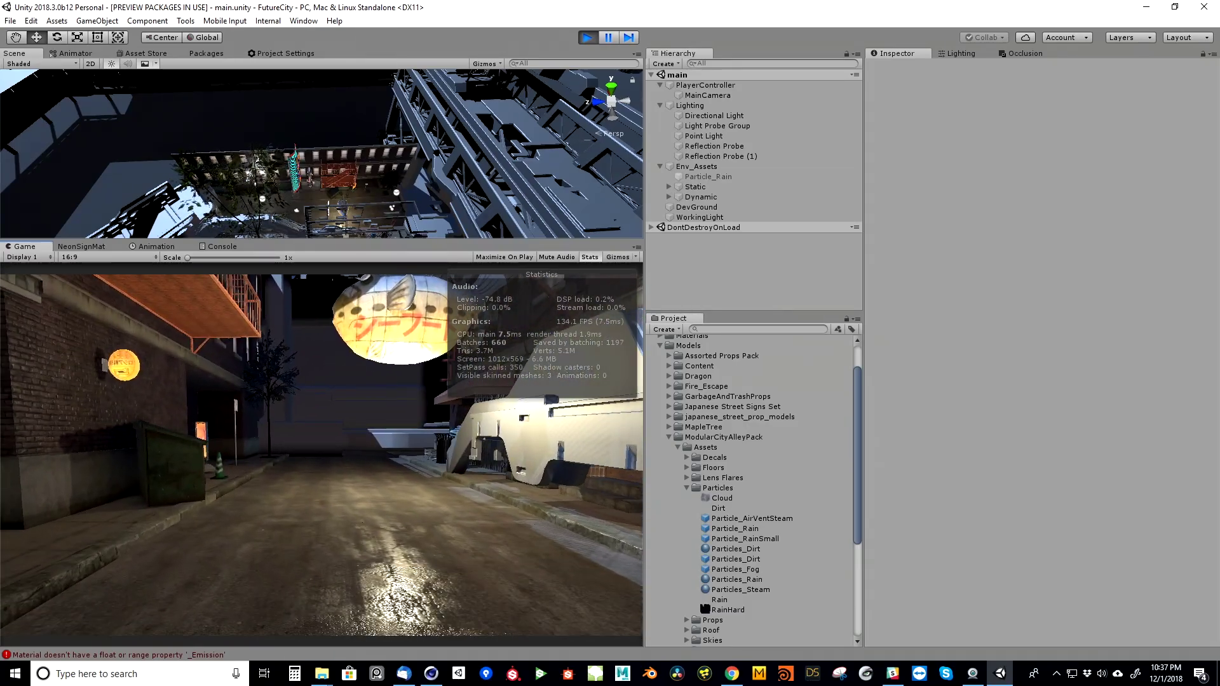
pyautogui.press('w')
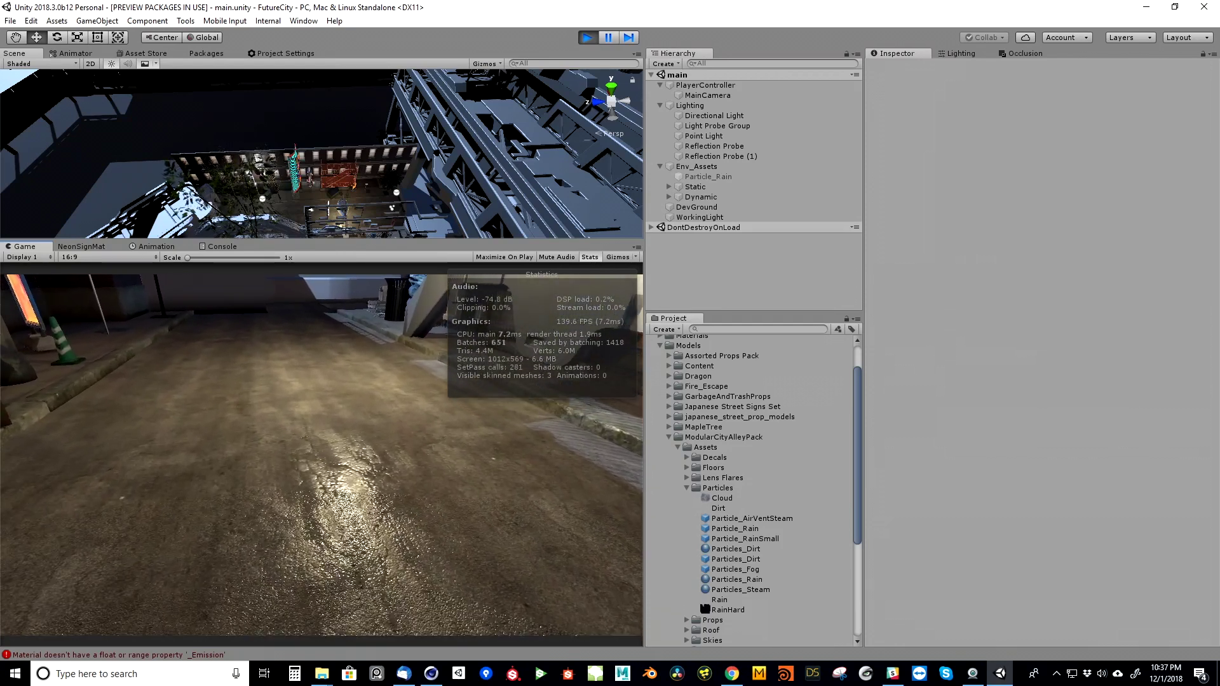